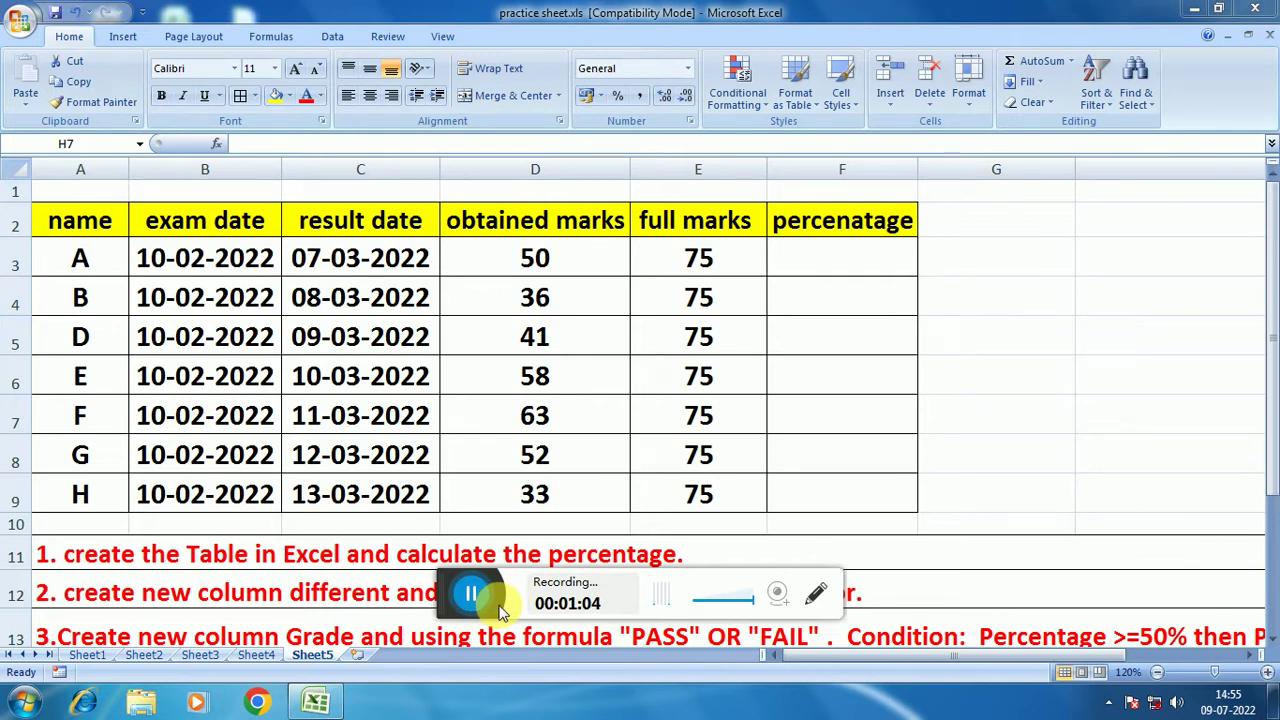
{"action": "left_click_drag", "start_coordinate": [512, 581], "coordinate": [1150, 462]}
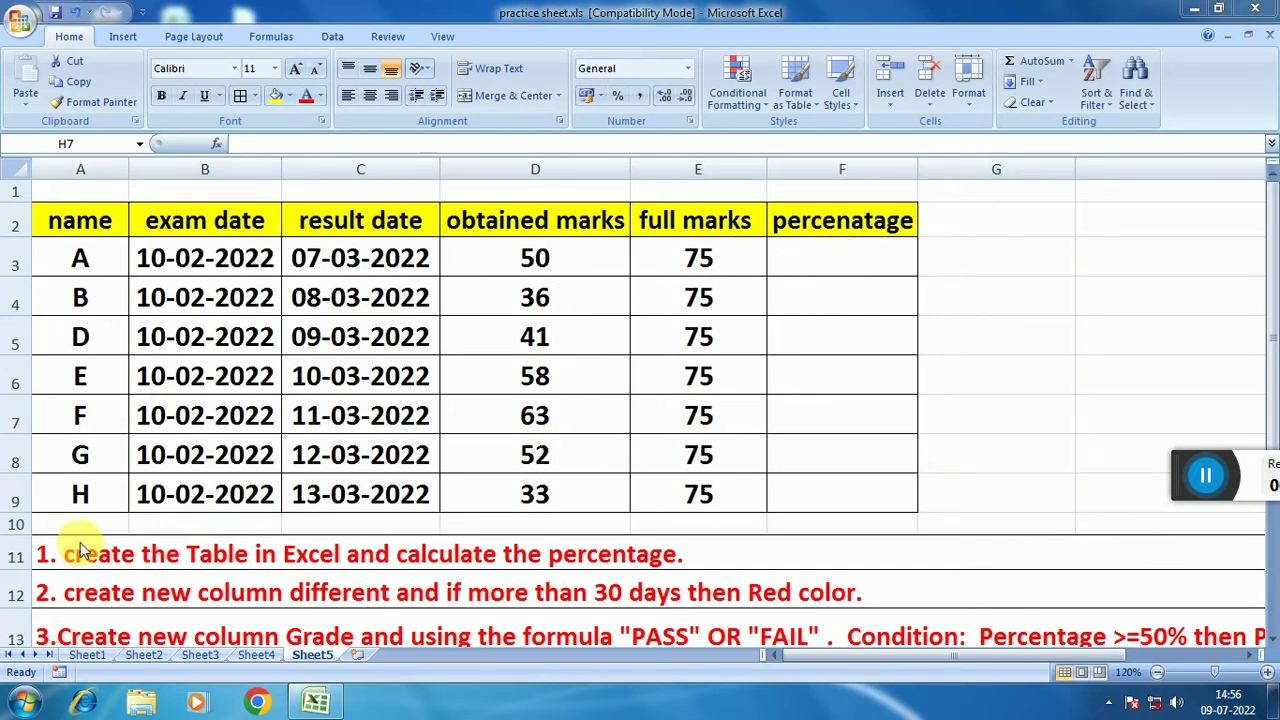
{"action": "scroll", "coordinate": [400, 540], "scroll_direction": "down", "scroll_amount": 1}
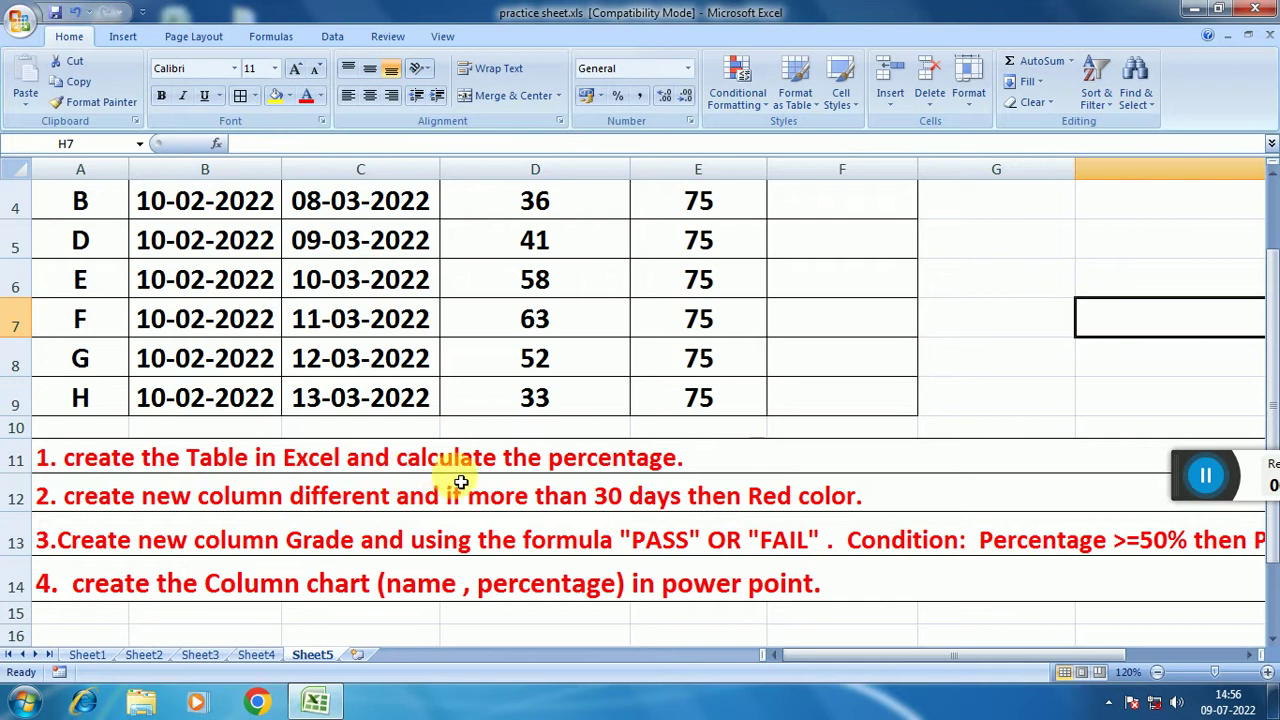
{"action": "scroll", "coordinate": [566, 471], "scroll_direction": "up", "scroll_amount": 1}
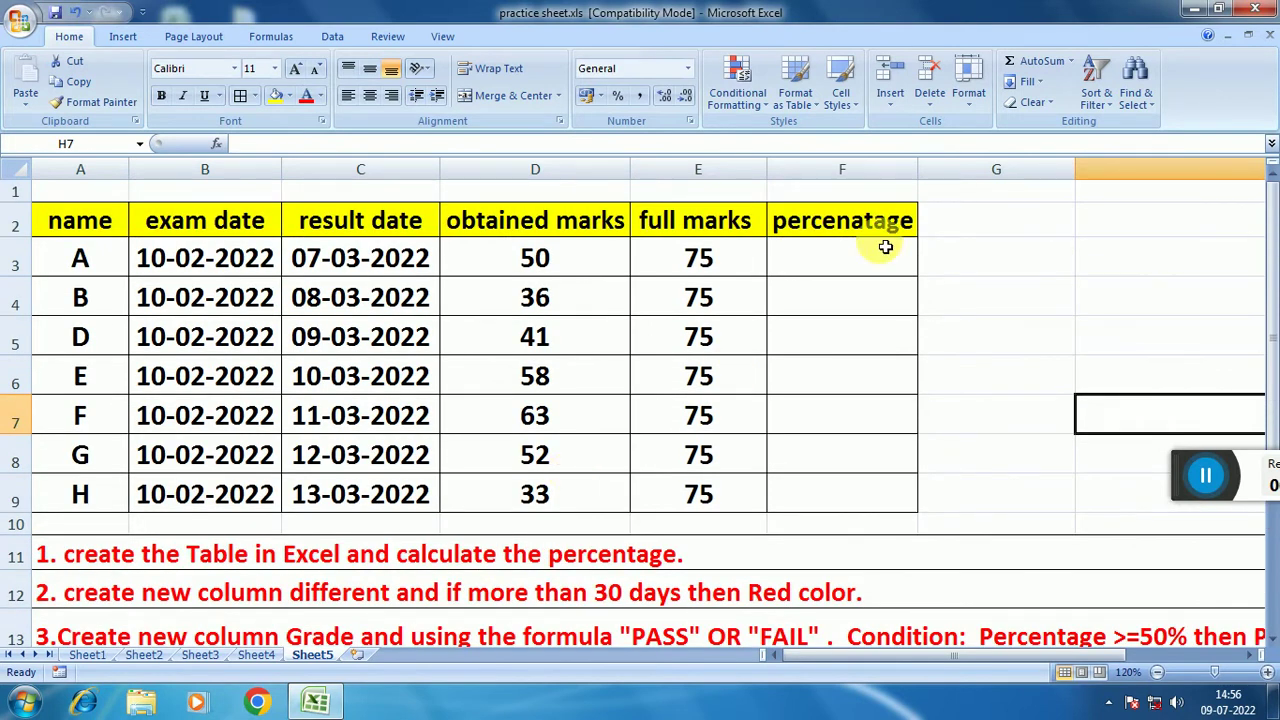
{"action": "left_click", "coordinate": [856, 277]}
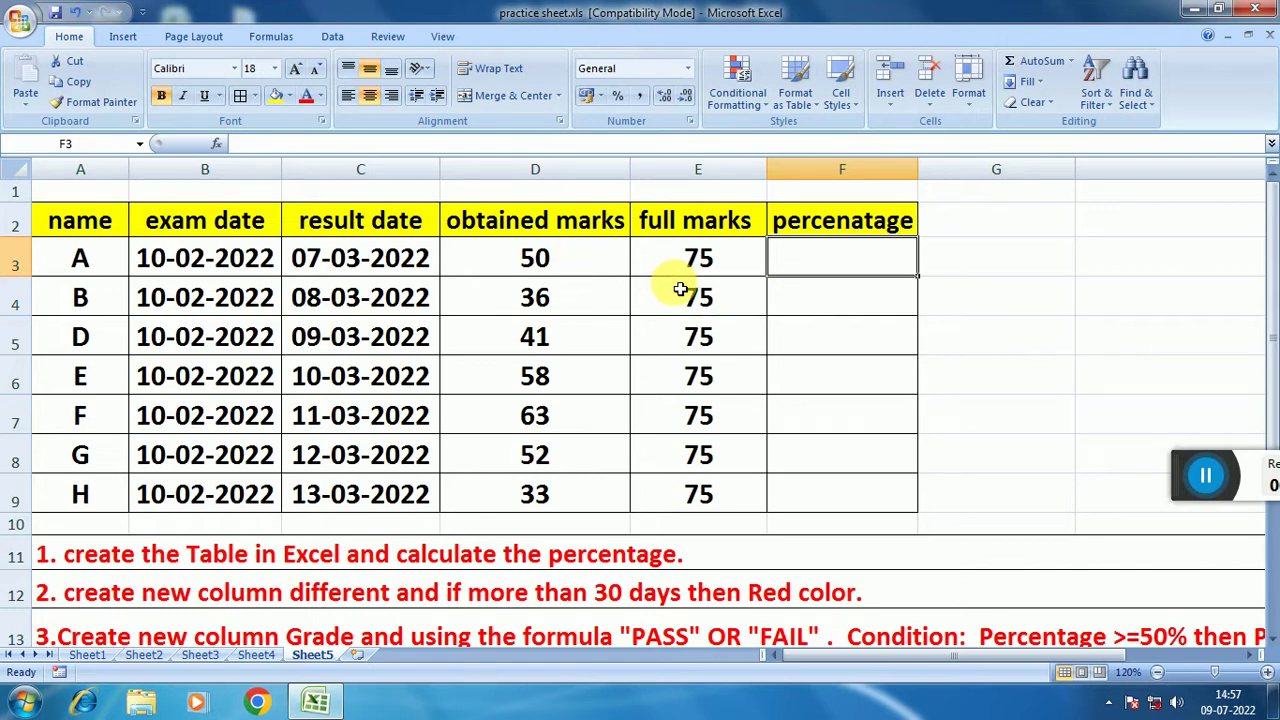
Enter the formula =D3*10/100 in cell G3 to calculate 10 percent of A's obtained marks.
{"action": "left_click", "coordinate": [1018, 270]}
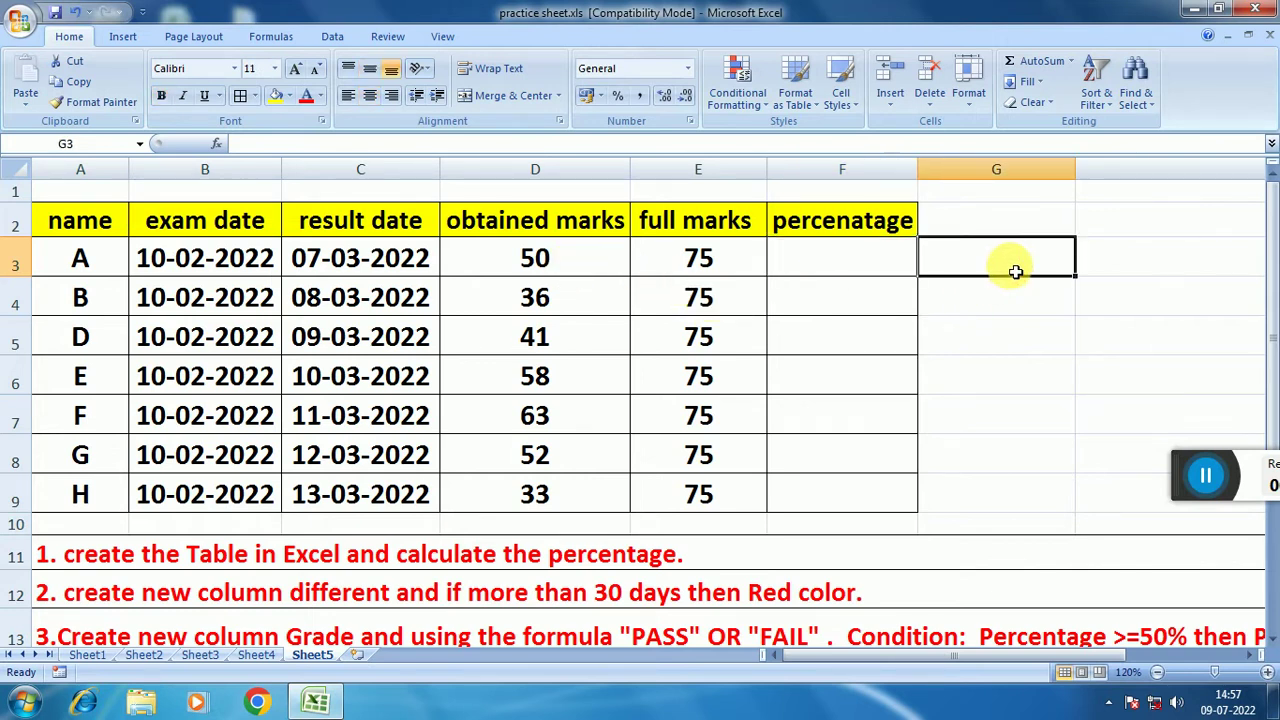
{"action": "type", "text": "="}
{"action": "left_click", "coordinate": [533, 260]}
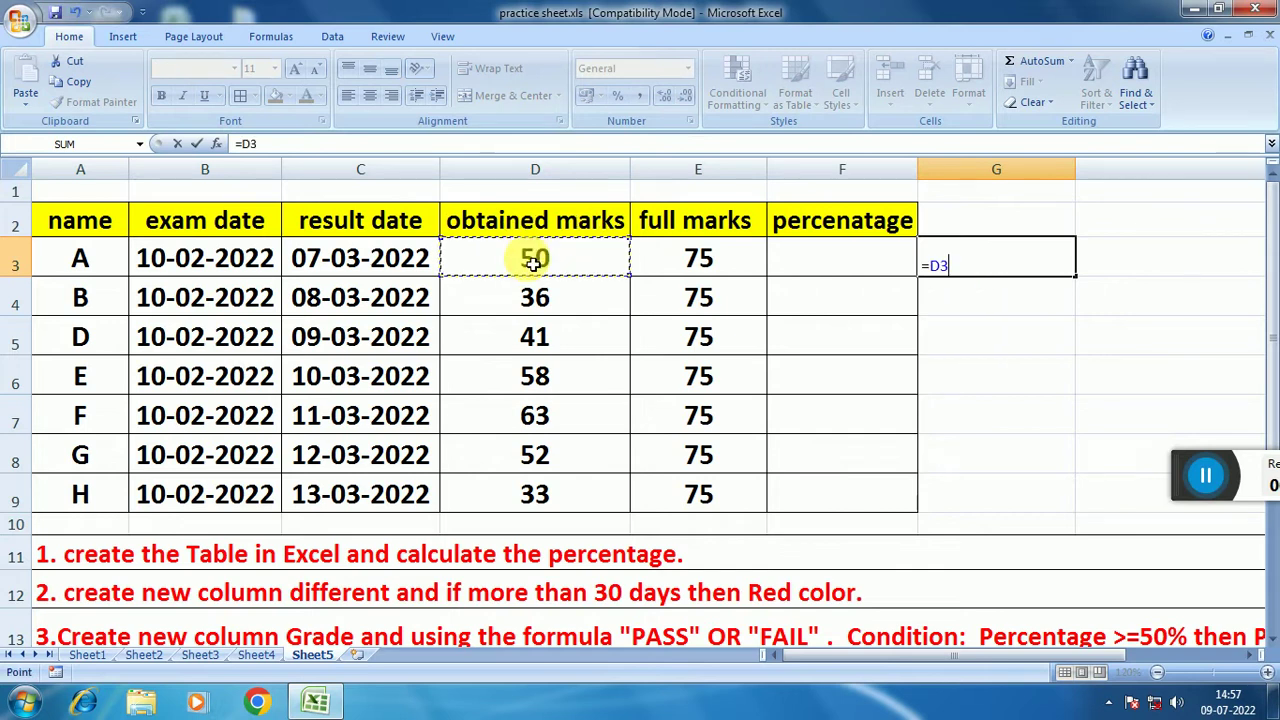
{"action": "type", "text": "*10"}
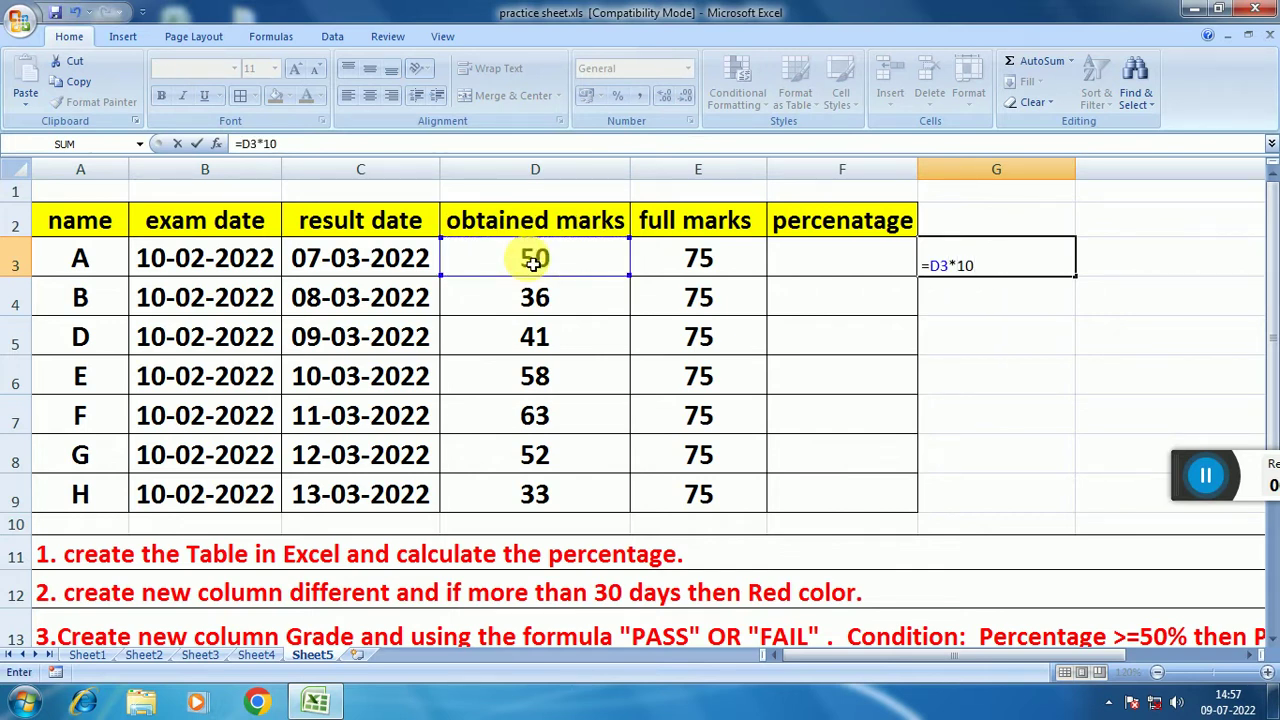
{"action": "type", "text": "/100"}
{"action": "key", "text": "Return"}
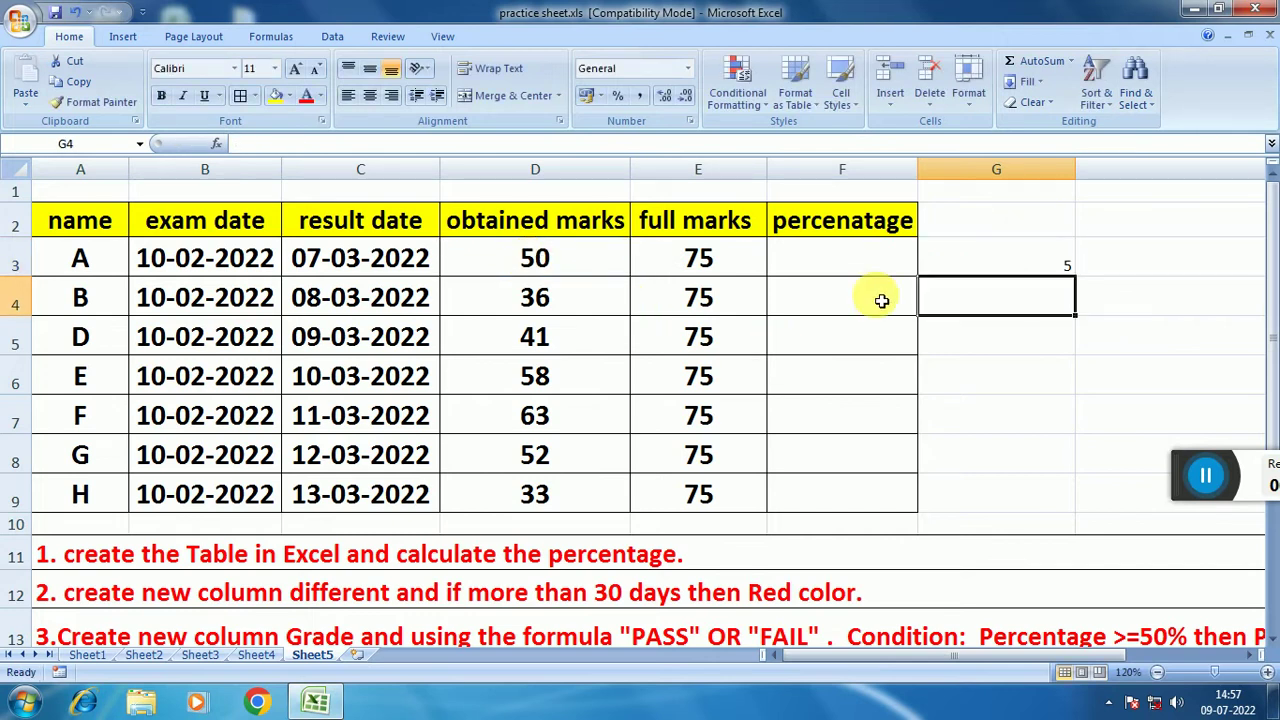
Clear the trial formula from cell G3.
{"action": "left_click", "coordinate": [1030, 264]}
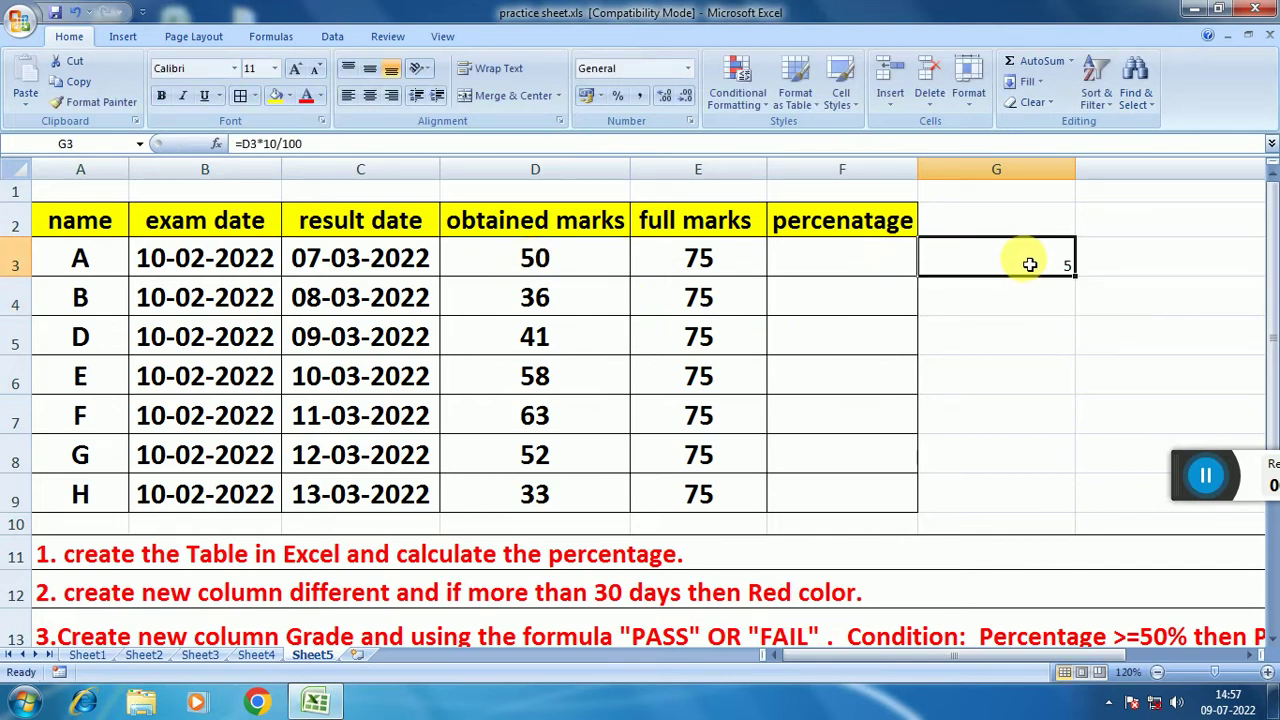
{"action": "key", "text": "Delete"}
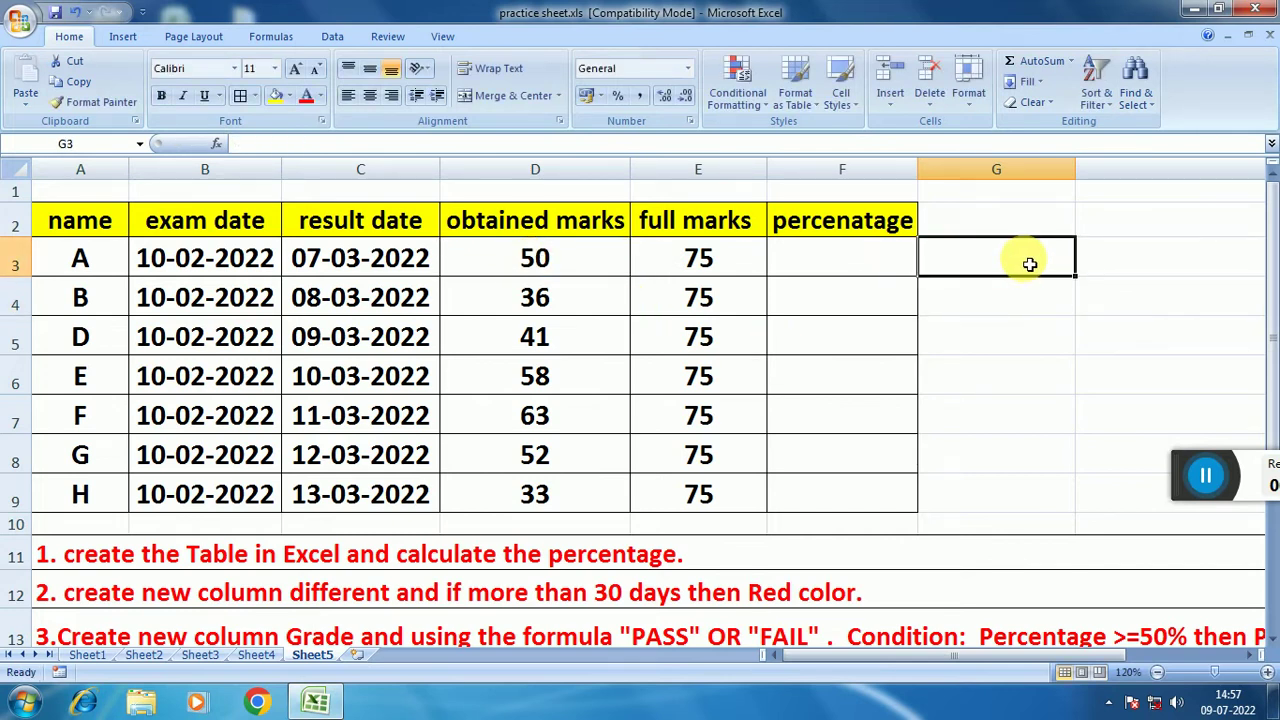
{"action": "left_click", "coordinate": [830, 272]}
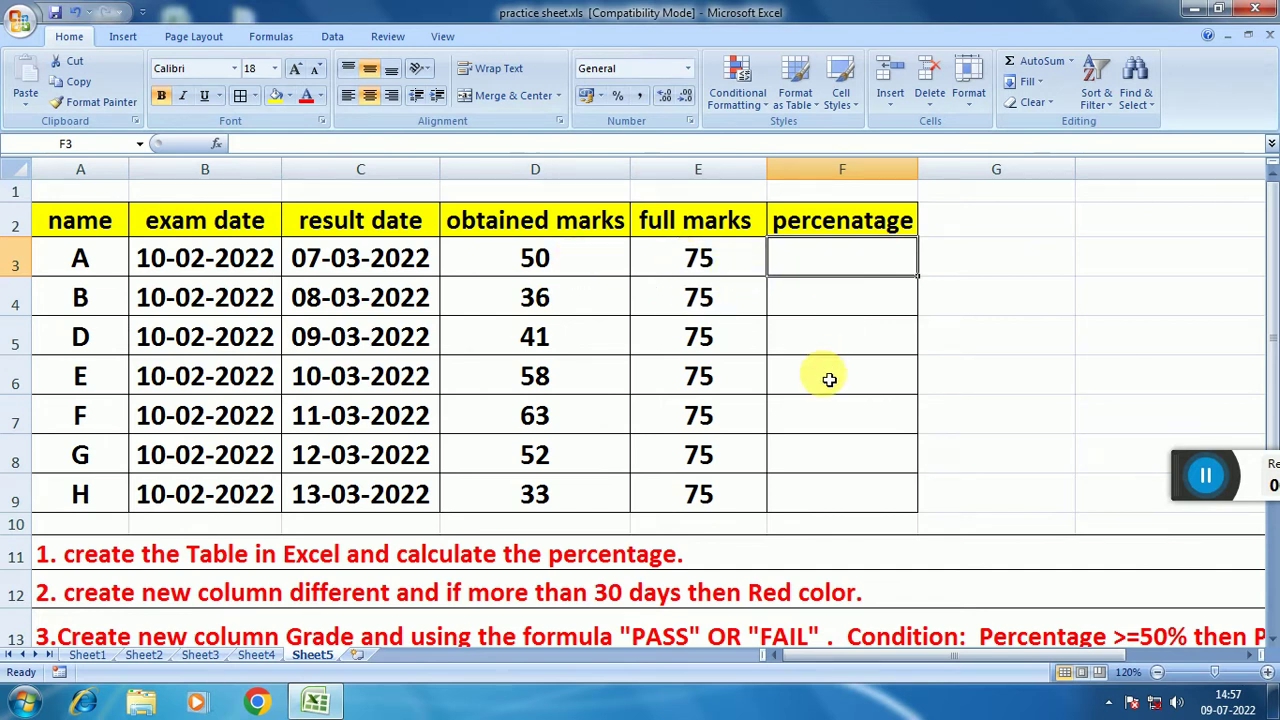
{"action": "scroll", "coordinate": [829, 379], "scroll_direction": "down", "scroll_amount": 1}
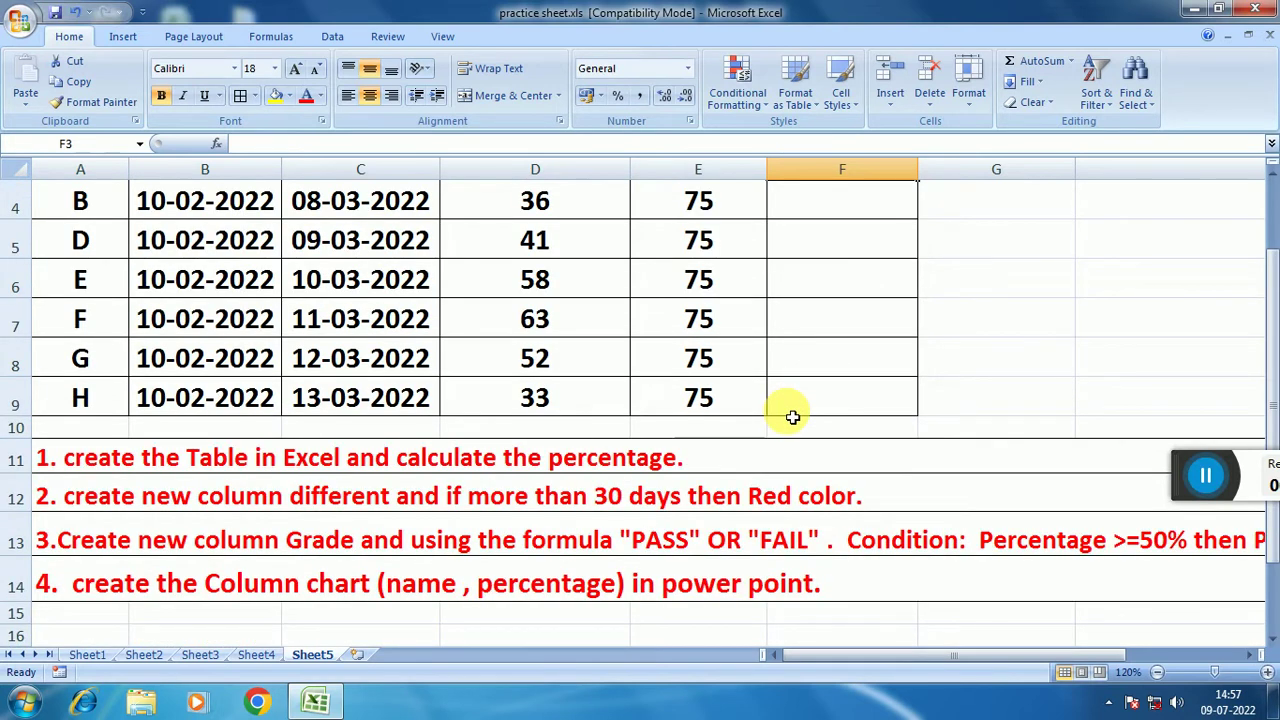
{"action": "scroll", "coordinate": [607, 499], "scroll_direction": "down", "scroll_amount": 1}
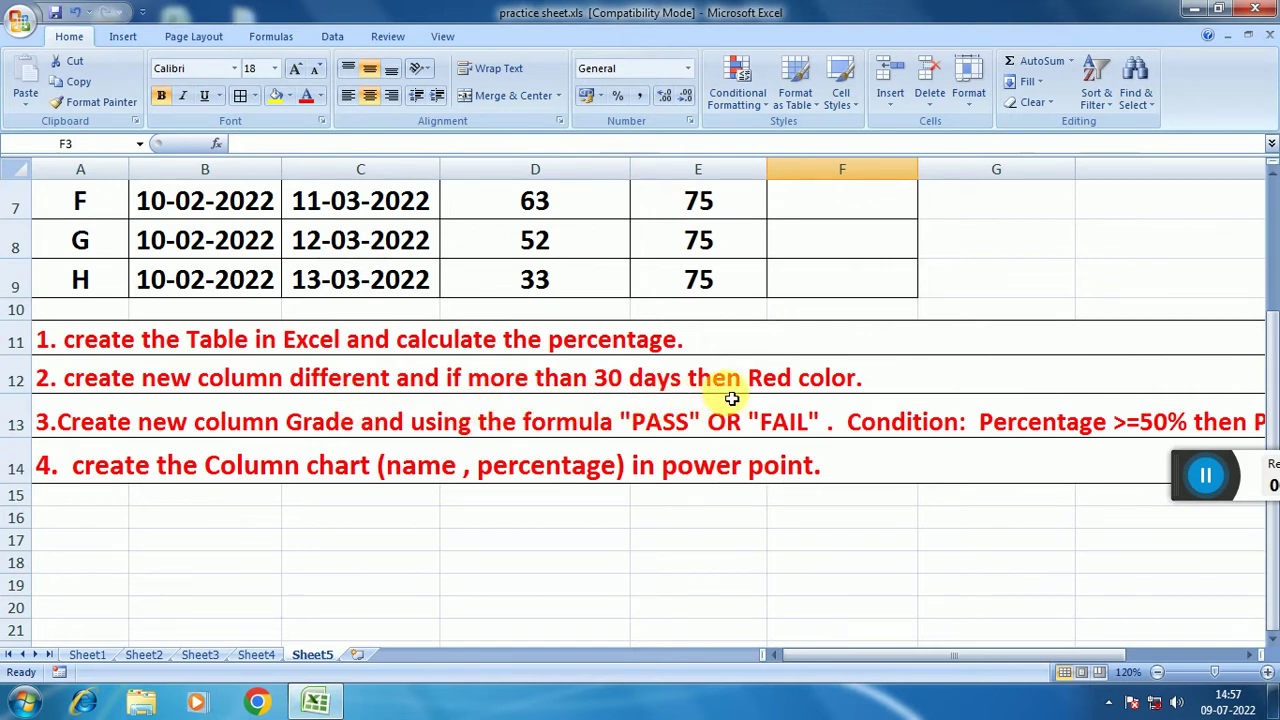
{"action": "scroll", "coordinate": [808, 422], "scroll_direction": "up", "scroll_amount": 2}
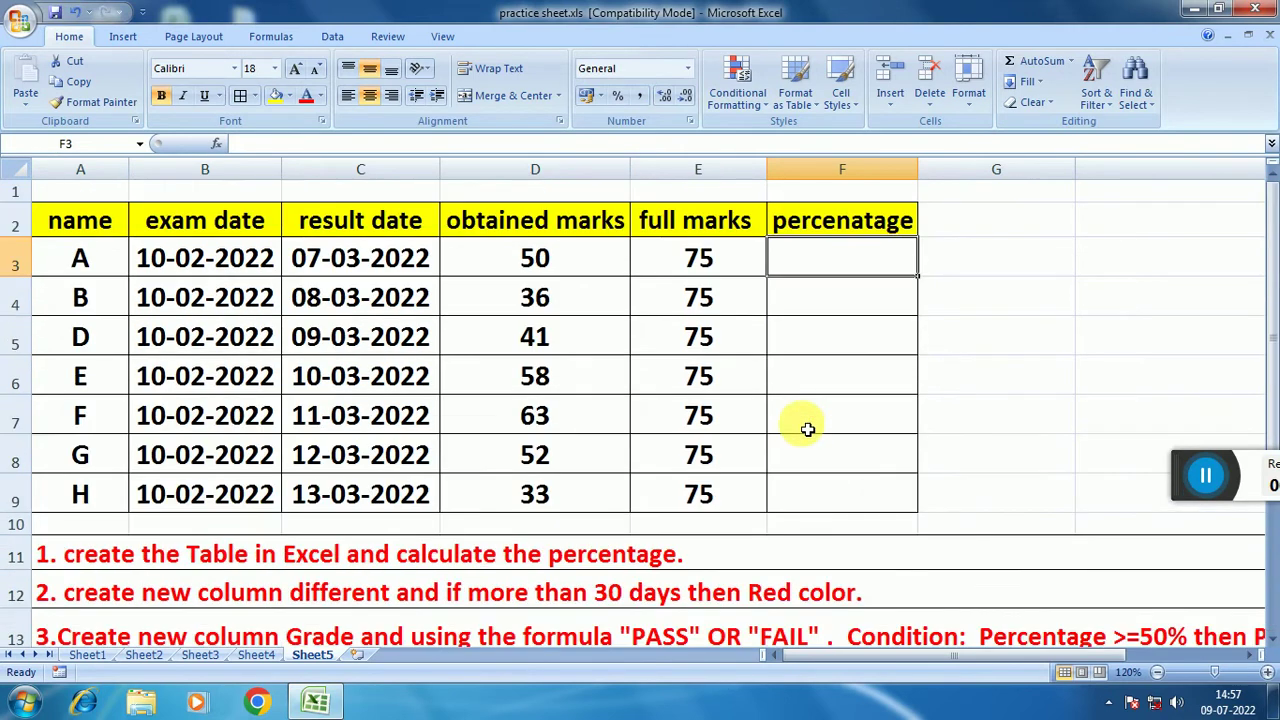
{"action": "left_click", "coordinate": [970, 230]}
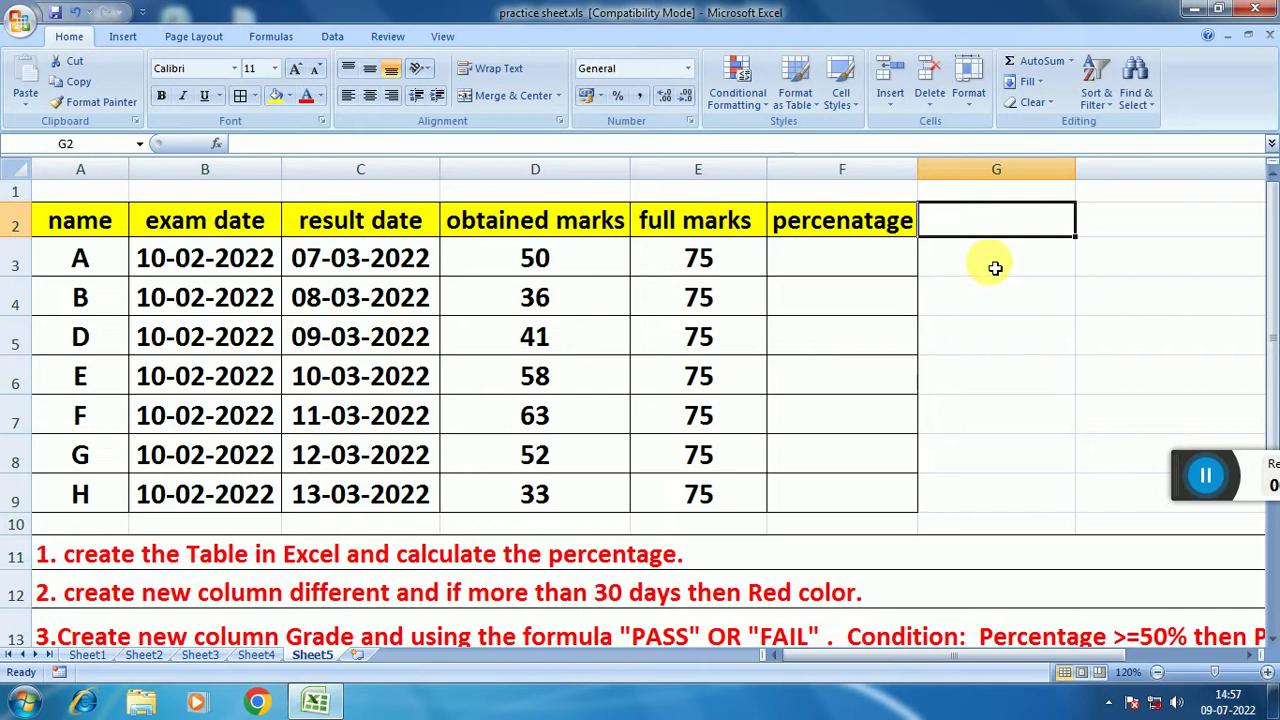
Insert "(exam date -result date)" after the word "different" in the second task instruction in cell A12.
{"action": "scroll", "coordinate": [998, 277], "scroll_direction": "down", "scroll_amount": 1}
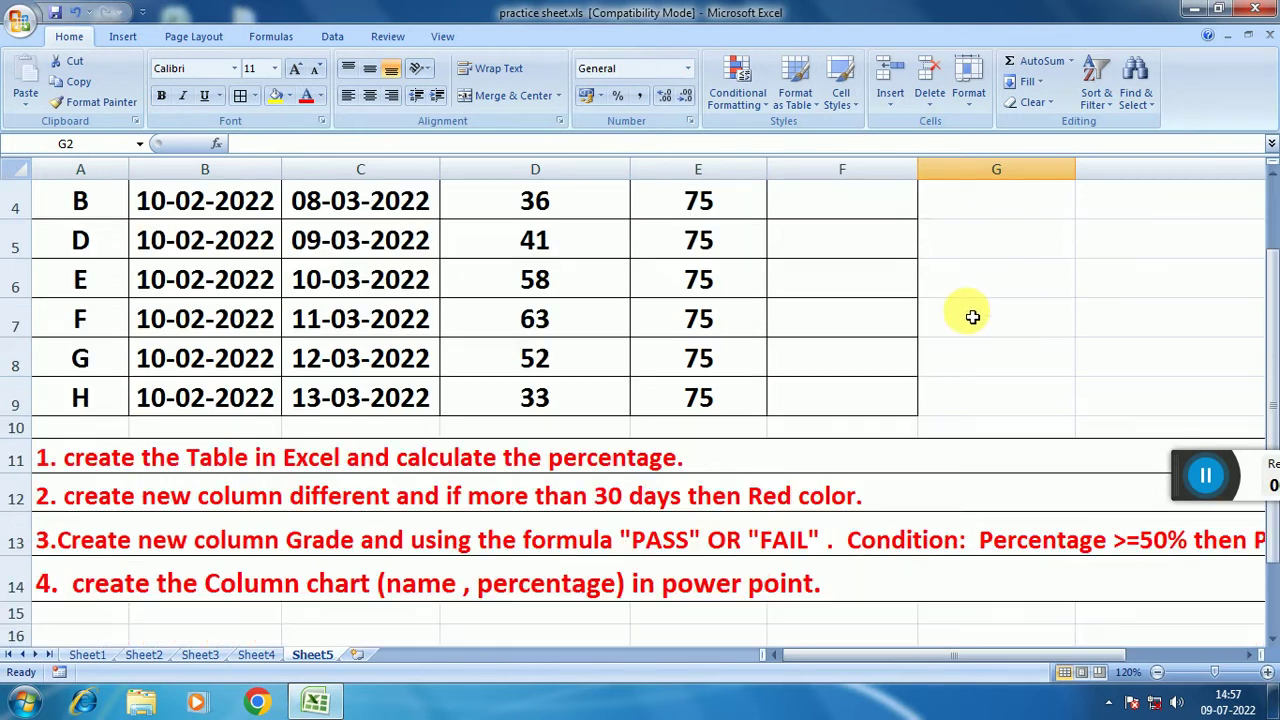
{"action": "double_click", "coordinate": [405, 500]}
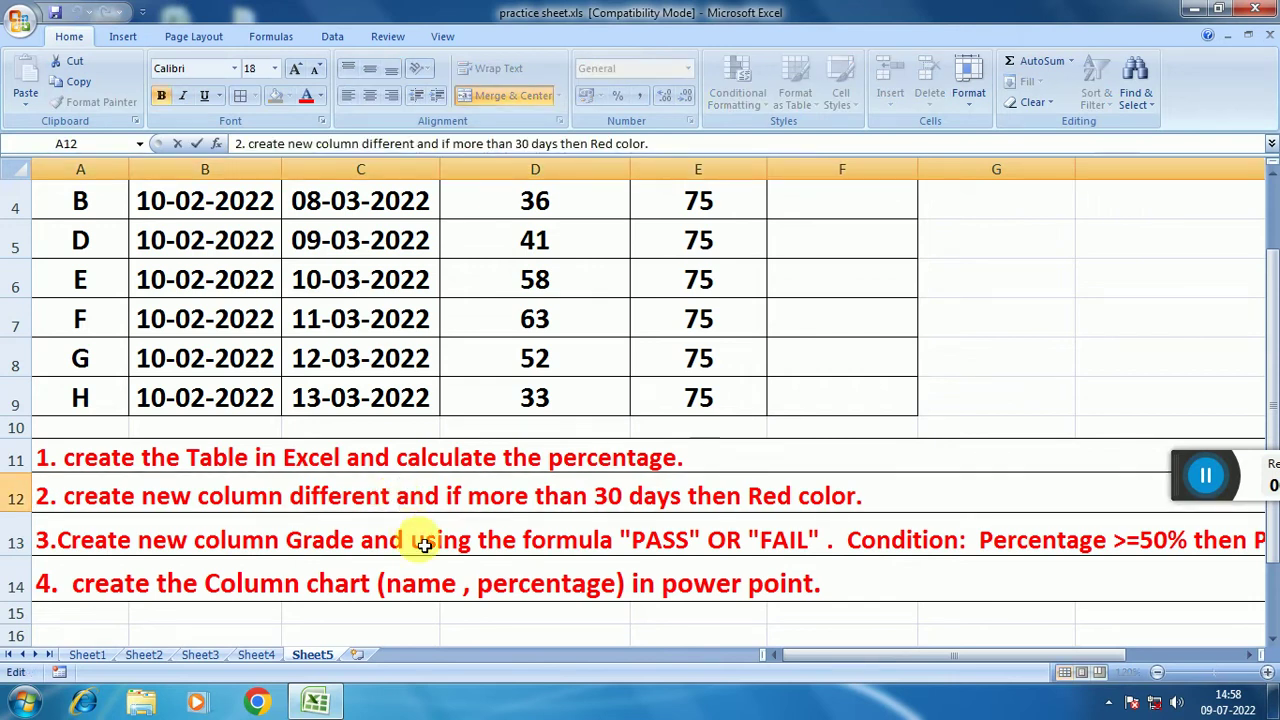
{"action": "type", "text": "("}
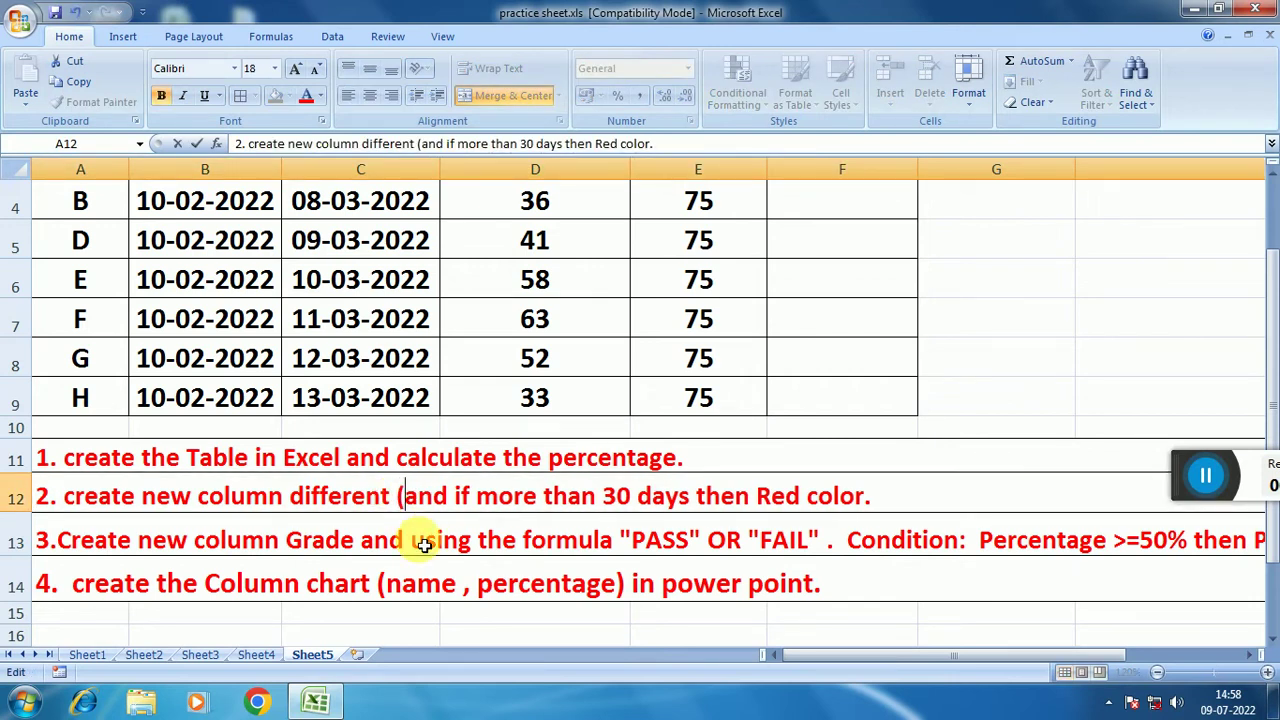
{"action": "type", "text": "exam "}
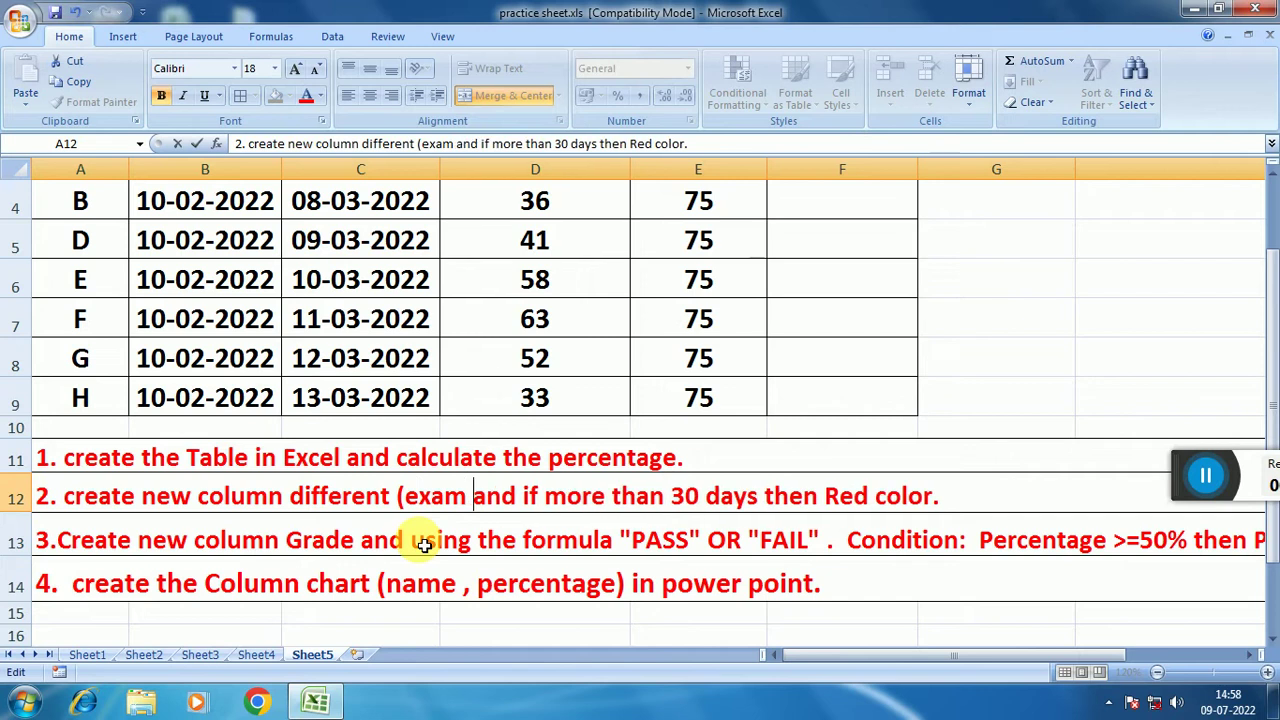
{"action": "type", "text": "date"}
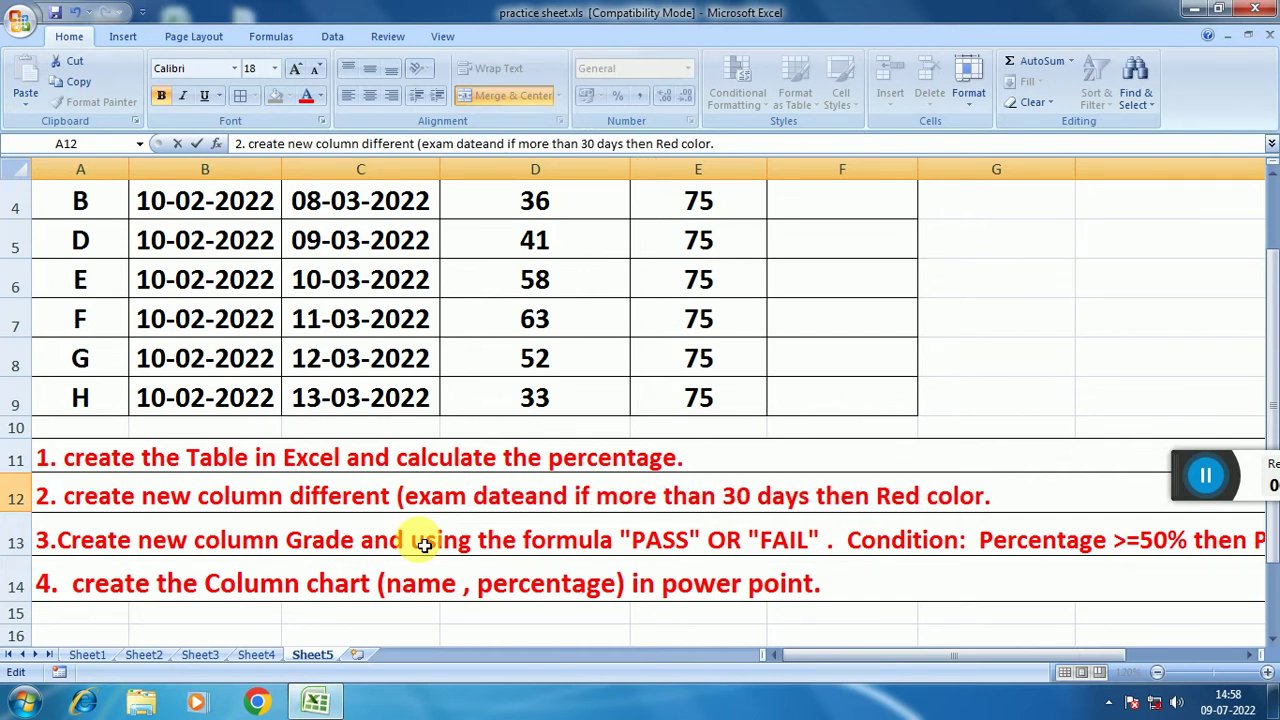
{"action": "type", "text": " -"}
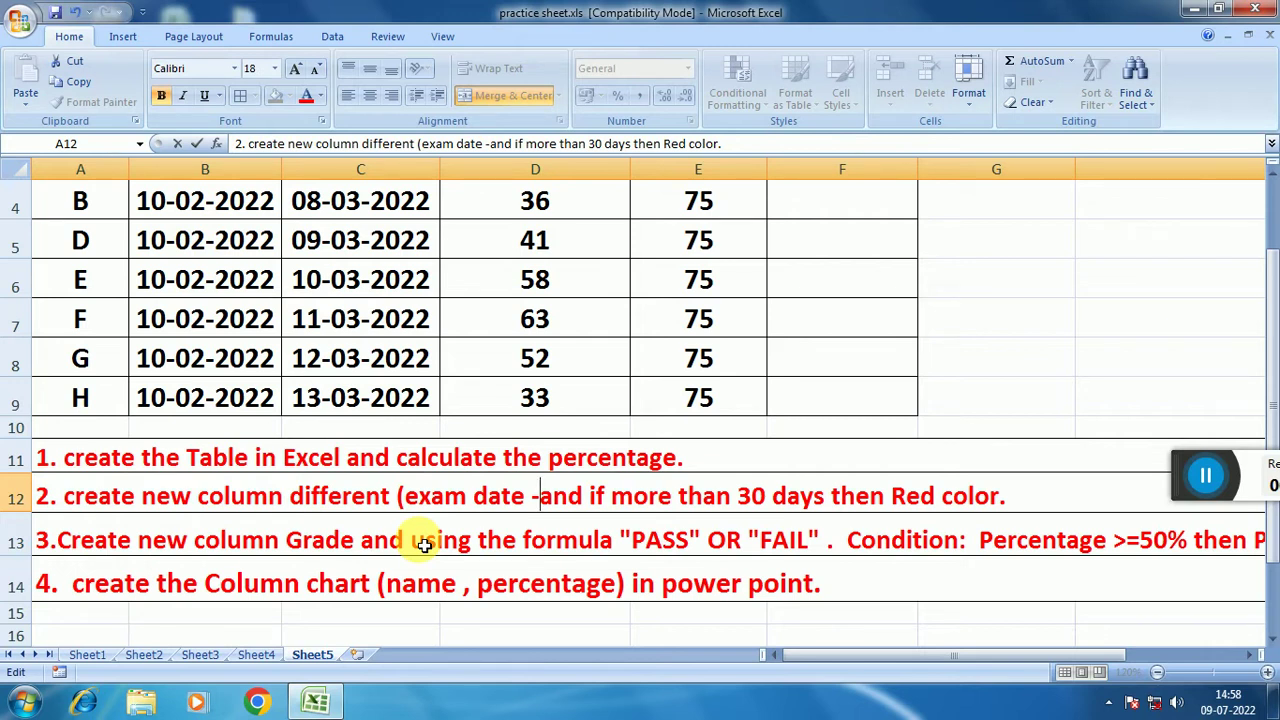
{"action": "type", "text": "resu"}
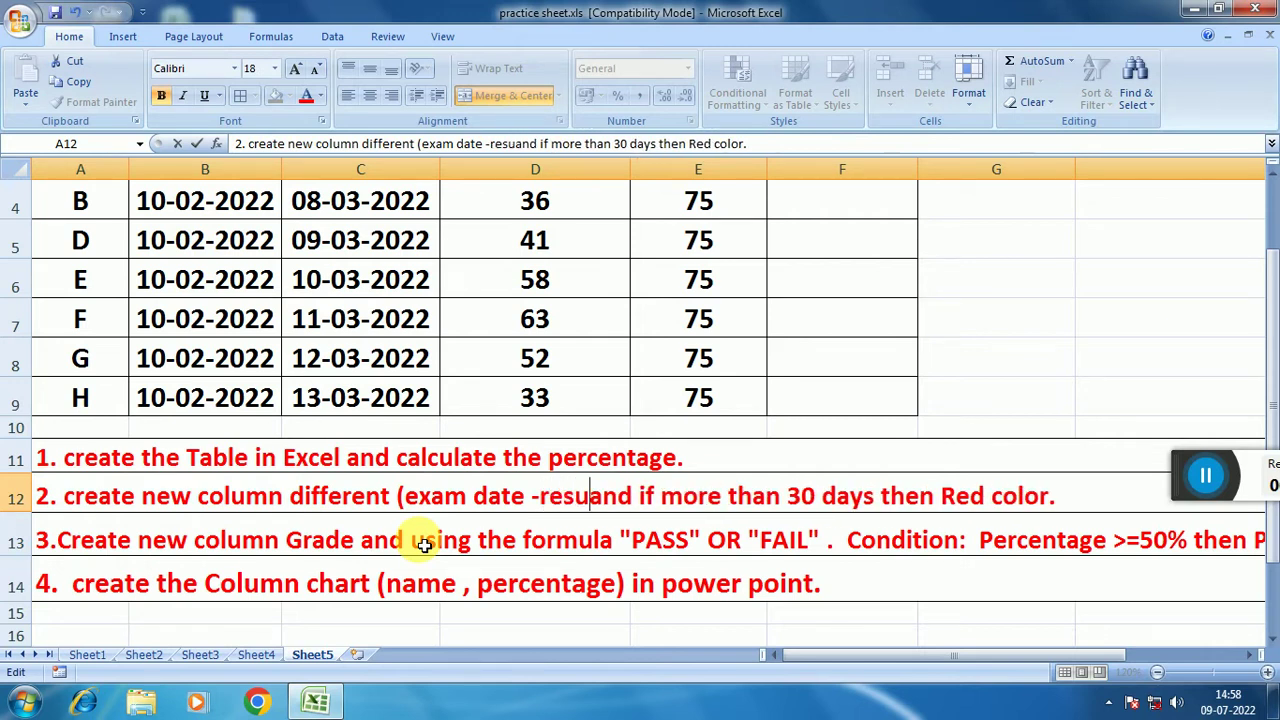
{"action": "type", "text": "lt dat"}
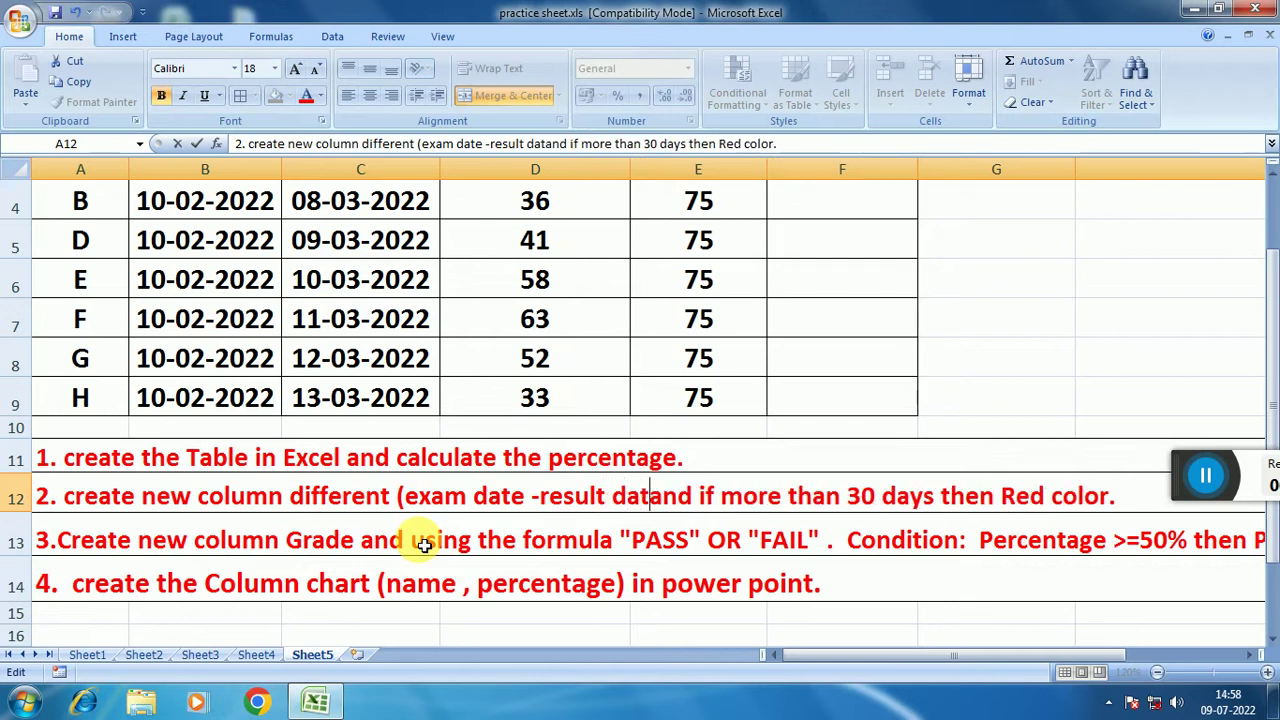
{"action": "type", "text": "e)"}
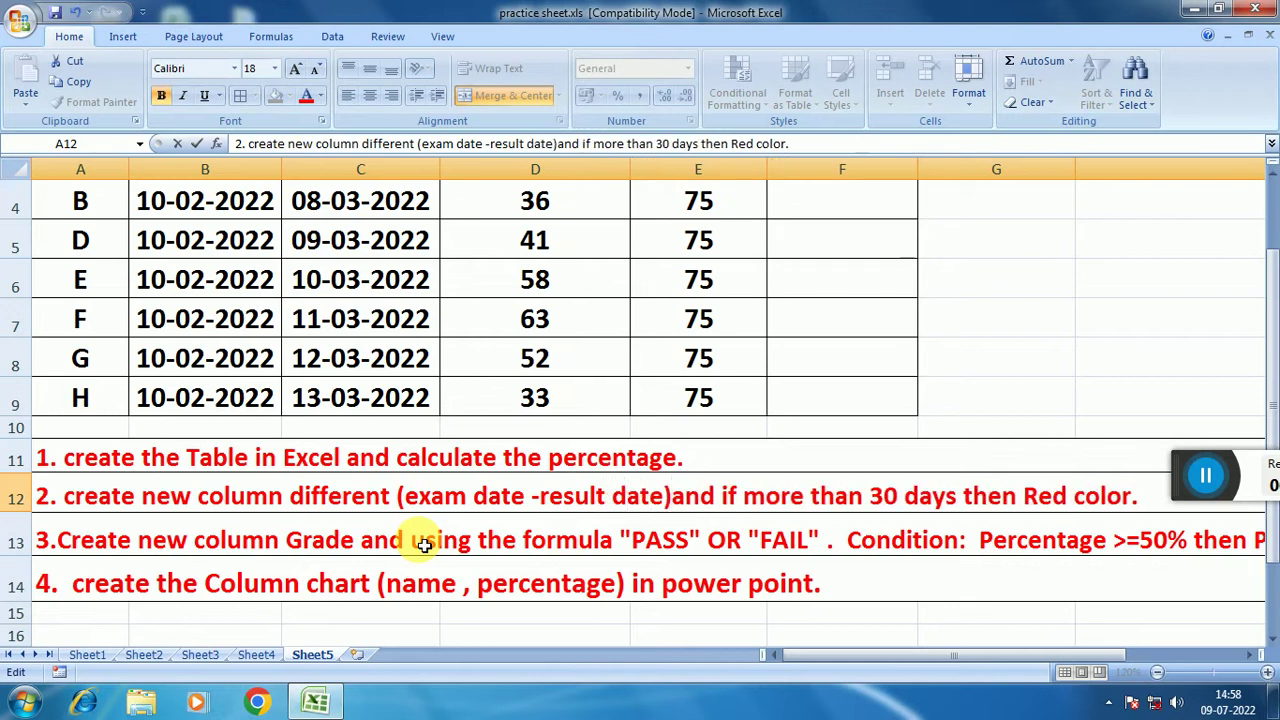
{"action": "key", "text": "Return"}
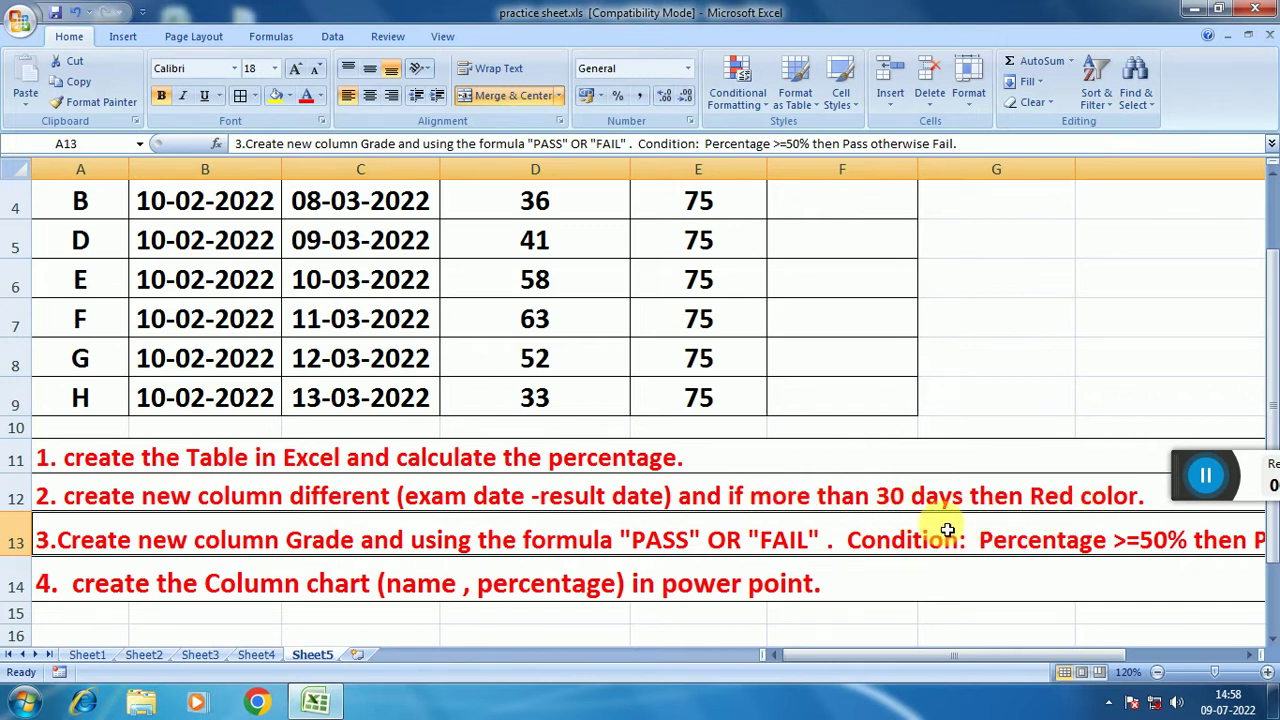
Review the empty percentage column and read the four task instructions in rows 11 to 14, including the full Grade condition.
{"action": "scroll", "coordinate": [947, 530], "scroll_direction": "up", "scroll_amount": 1}
{"action": "left_click_drag", "start_coordinate": [866, 271], "coordinate": [857, 500]}
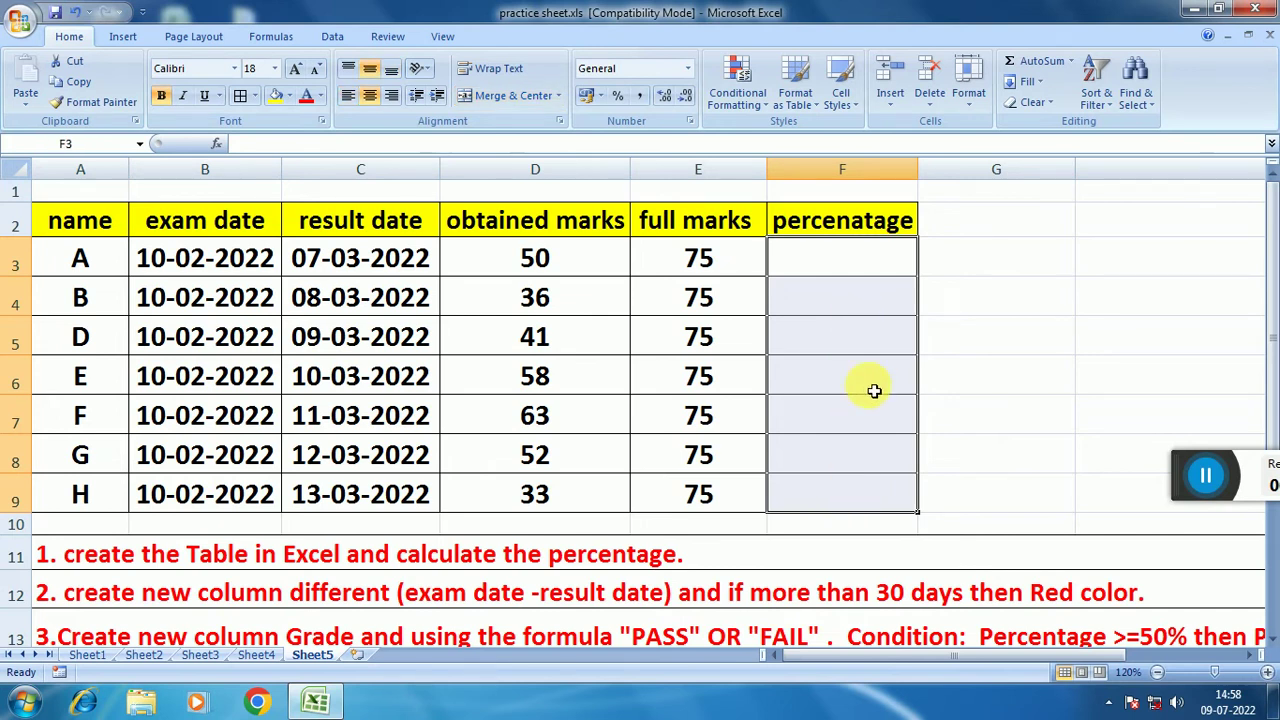
{"action": "scroll", "coordinate": [874, 390], "scroll_direction": "down", "scroll_amount": 1}
{"action": "scroll", "coordinate": [874, 390], "scroll_direction": "down", "scroll_amount": 1}
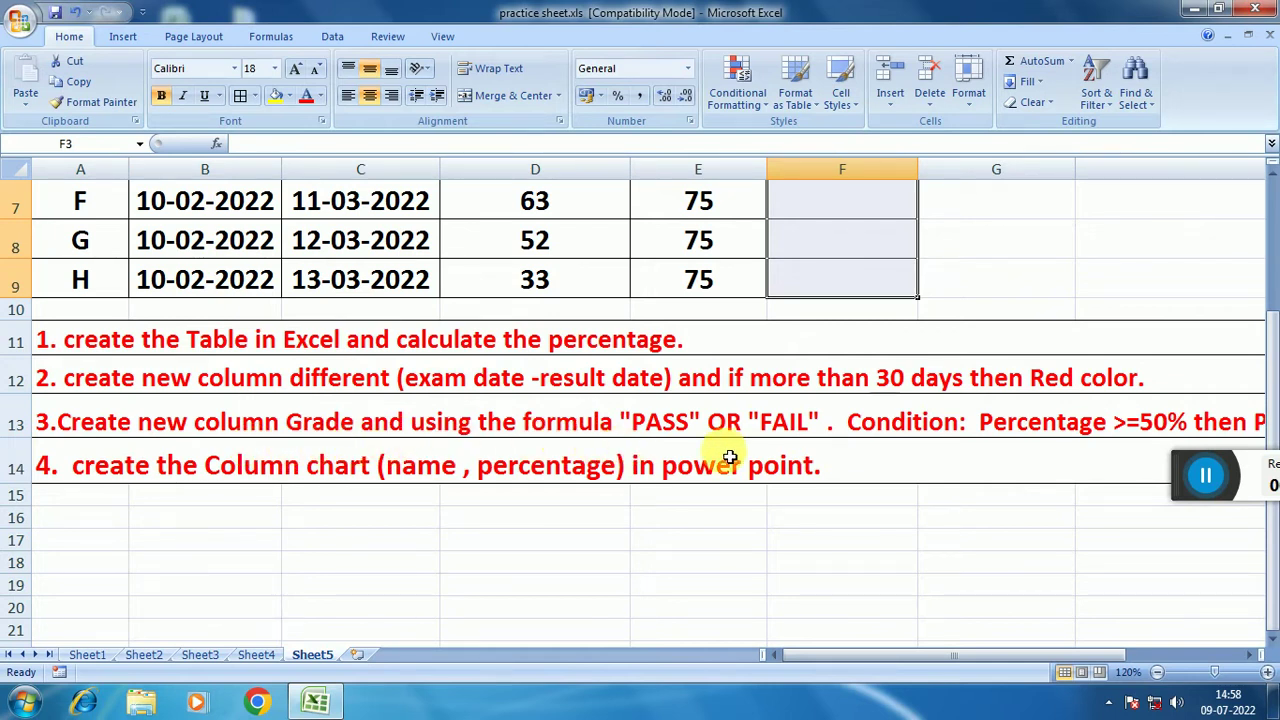
{"action": "scroll", "coordinate": [845, 470], "scroll_direction": "up", "scroll_amount": 1}
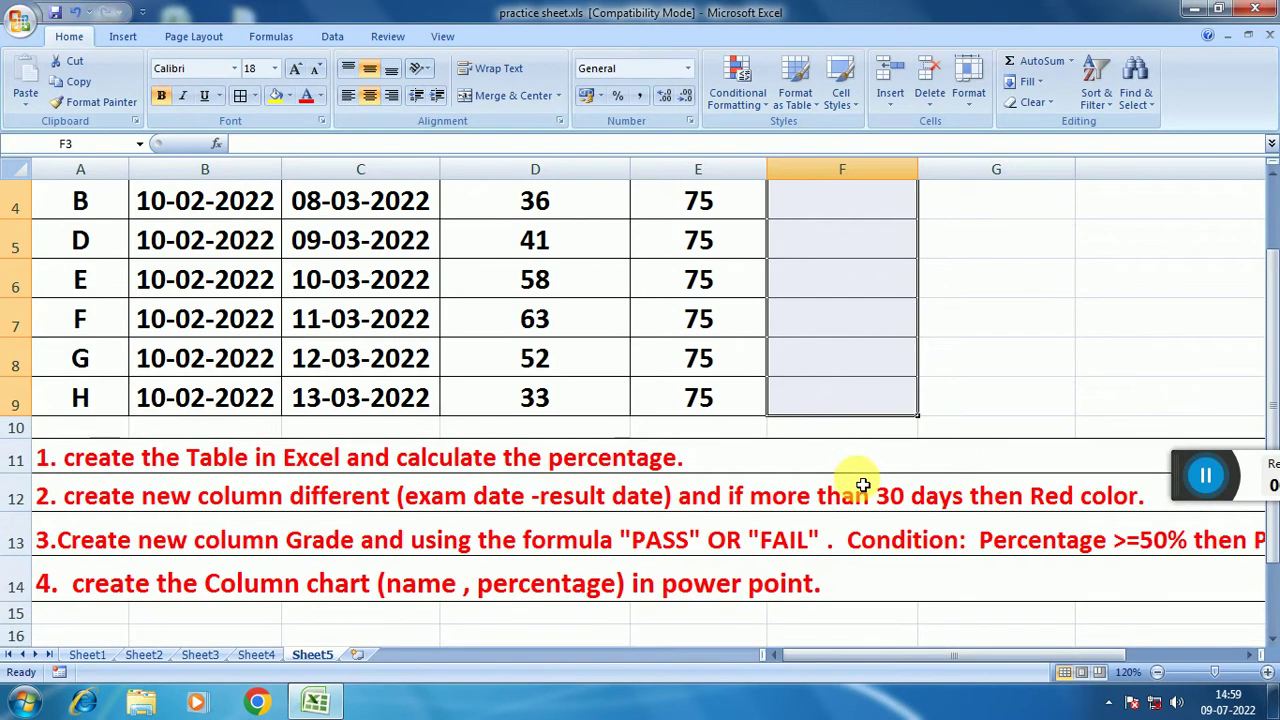
{"action": "left_click_drag", "start_coordinate": [876, 655], "coordinate": [1034, 634]}
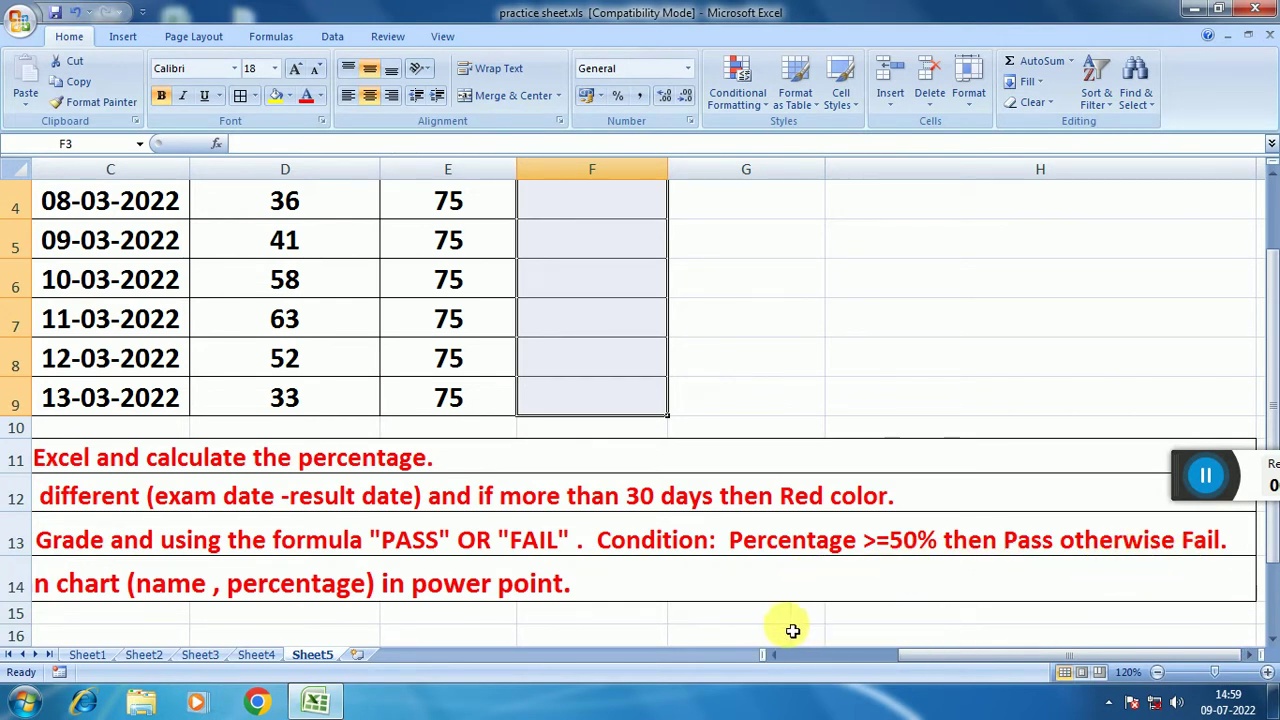
{"action": "left_click_drag", "start_coordinate": [918, 652], "coordinate": [779, 656]}
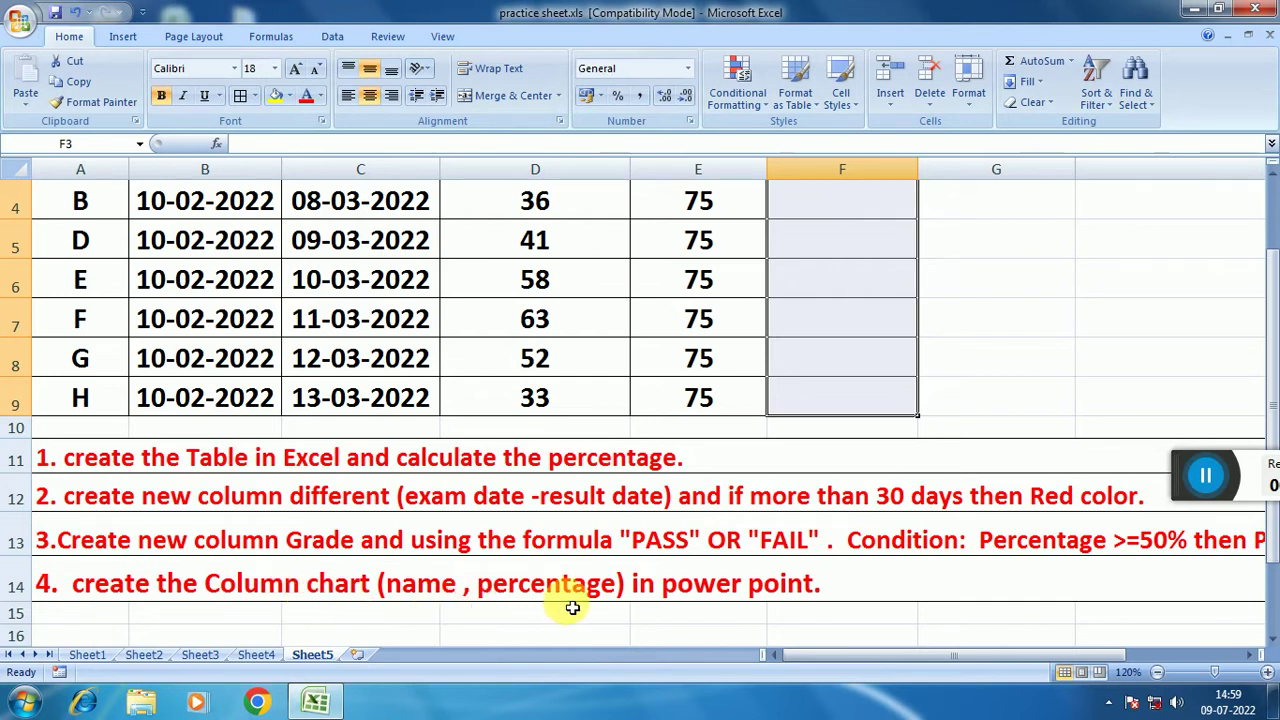
{"action": "scroll", "coordinate": [491, 612], "scroll_direction": "up", "scroll_amount": 1}
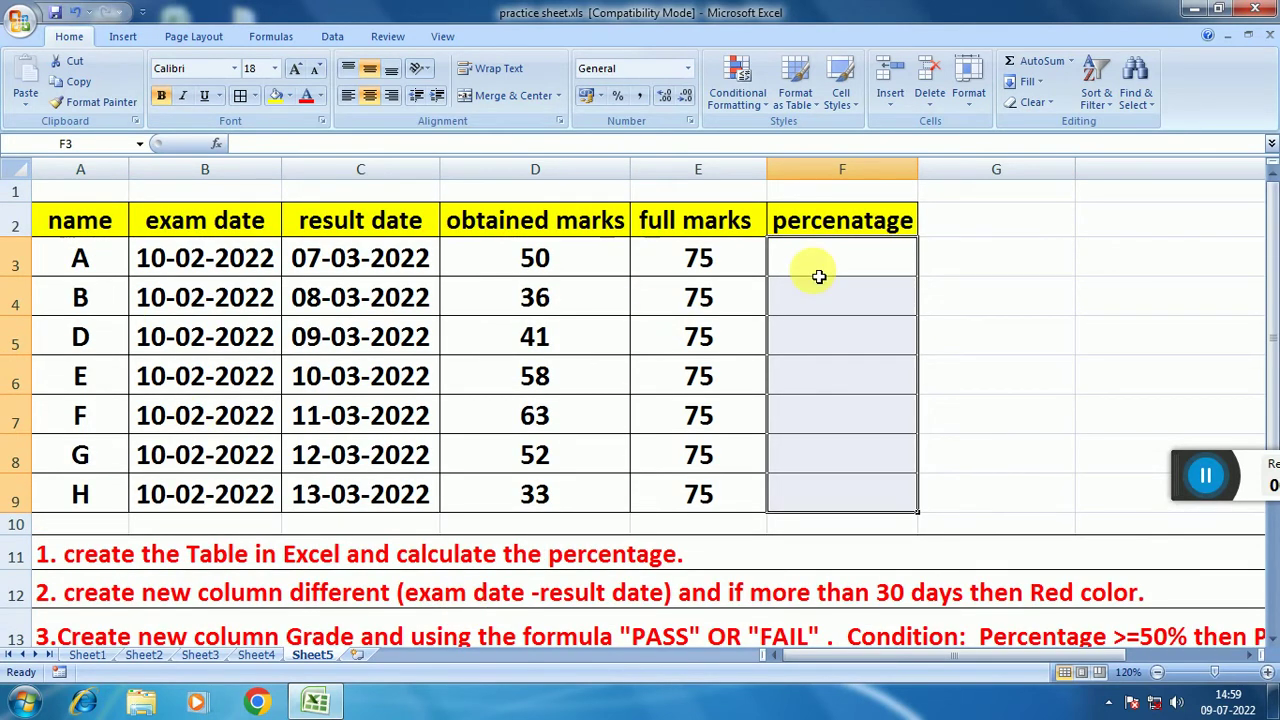
{"action": "scroll", "coordinate": [846, 266], "scroll_direction": "down", "scroll_amount": 3}
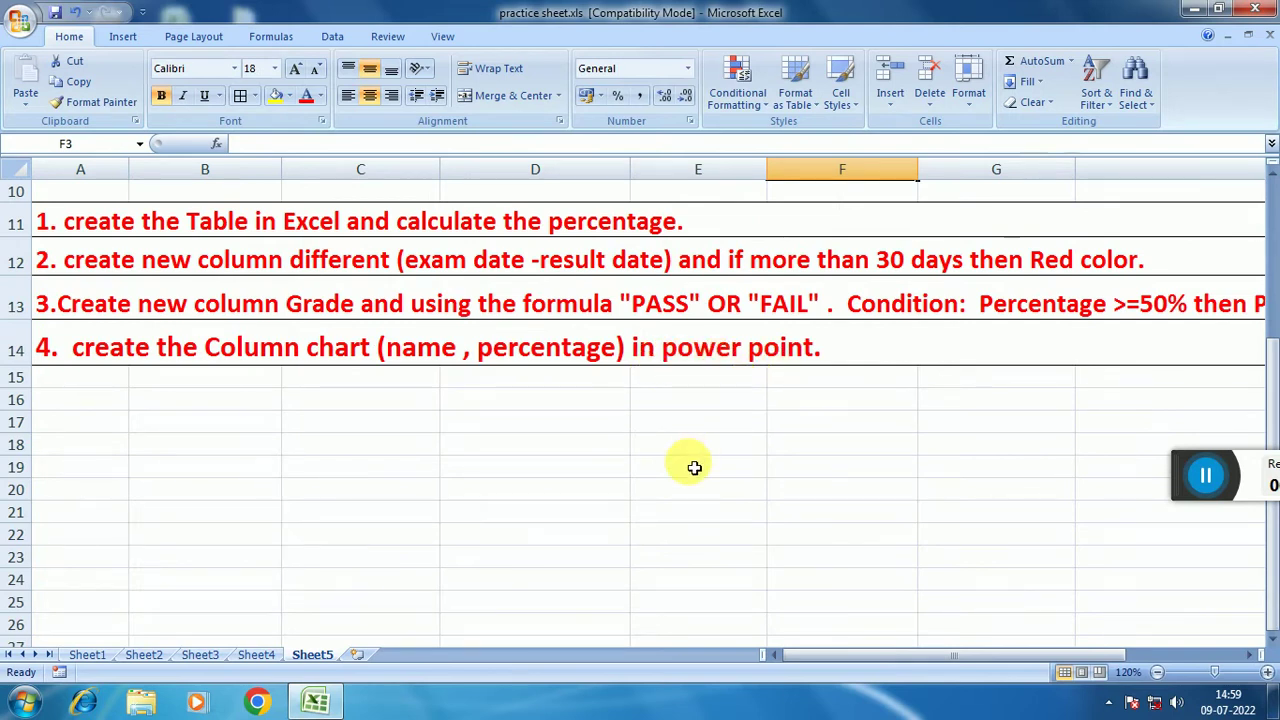
{"action": "scroll", "coordinate": [694, 467], "scroll_direction": "up", "scroll_amount": 3}
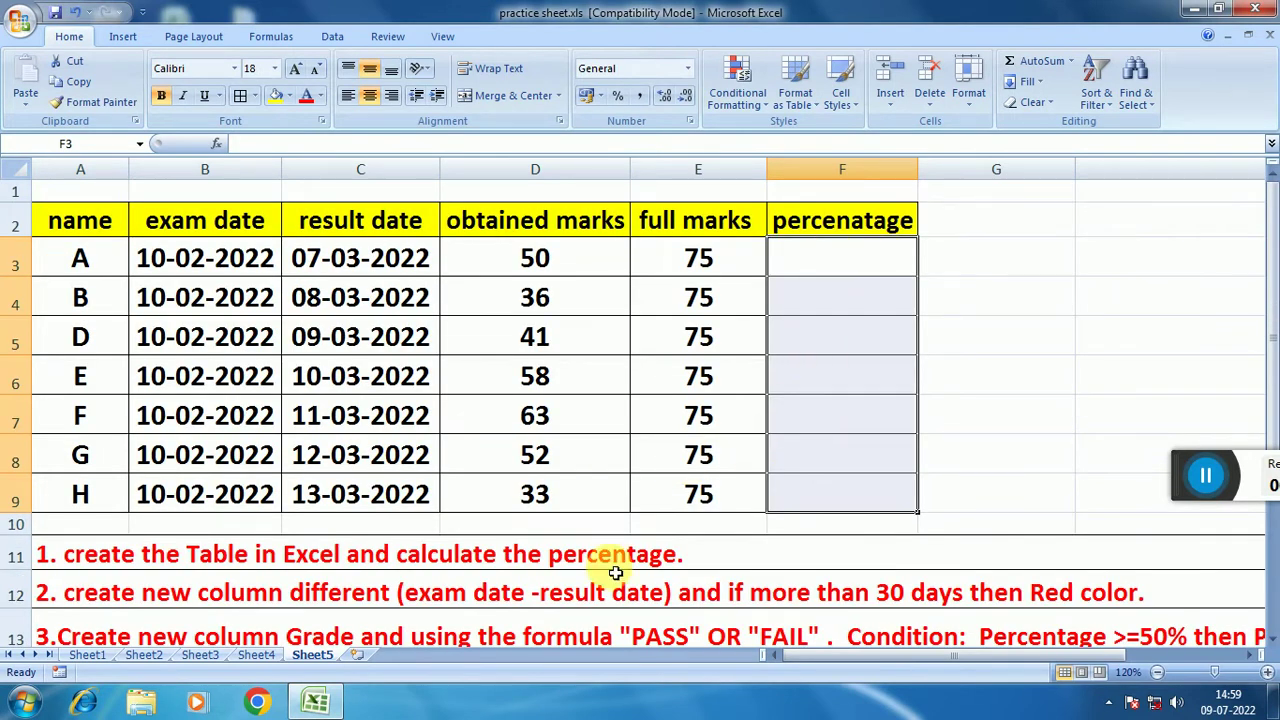
{"action": "scroll", "coordinate": [560, 590], "scroll_direction": "down", "scroll_amount": 2}
{"action": "scroll", "coordinate": [143, 243], "scroll_direction": "up", "scroll_amount": 2}
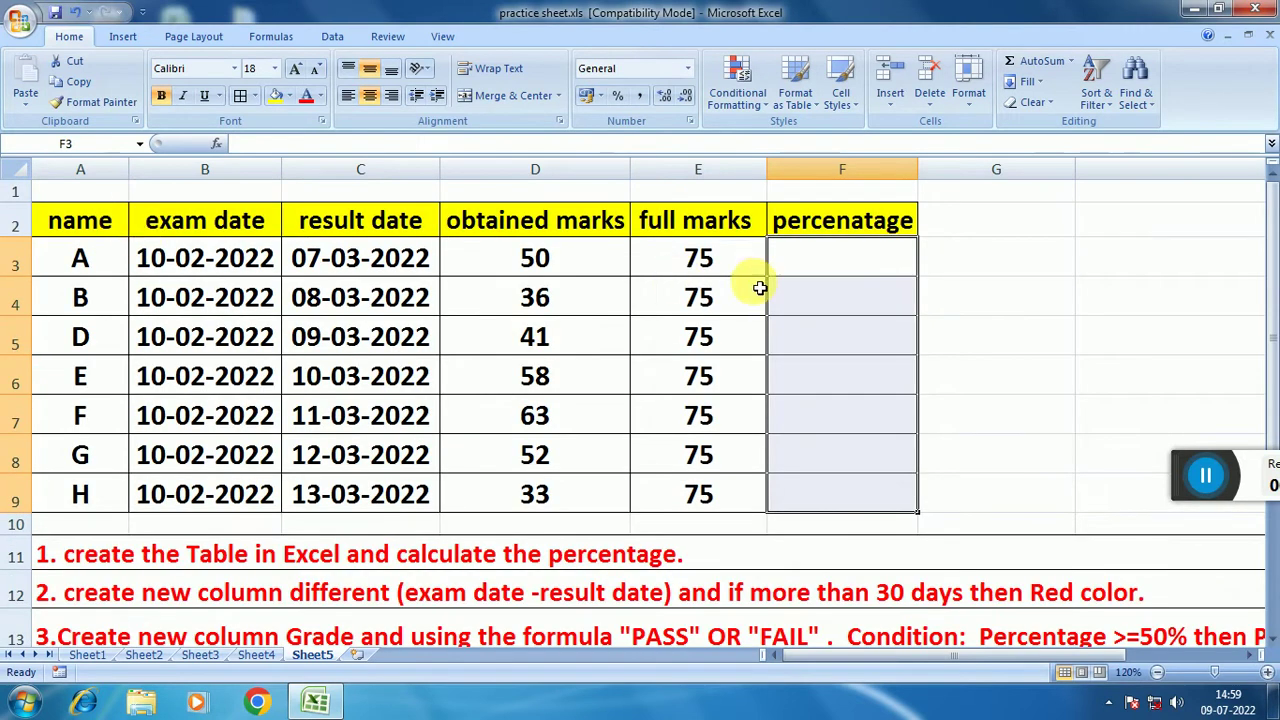
{"action": "scroll", "coordinate": [814, 254], "scroll_direction": "down", "scroll_amount": 3}
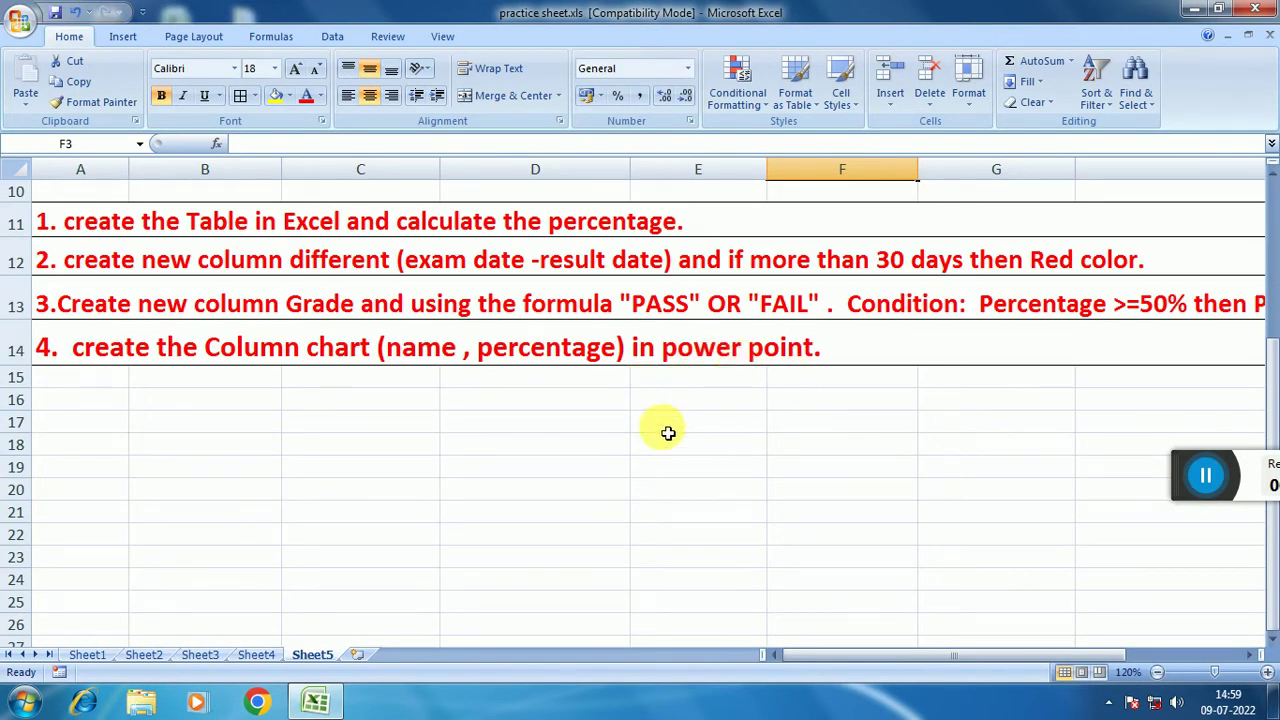
Calculate A's percentage in cell F3 with the formula =D3*100/E3 and fill it down through F9.
{"action": "scroll", "coordinate": [590, 499], "scroll_direction": "up", "scroll_amount": 1}
{"action": "scroll", "coordinate": [590, 499], "scroll_direction": "up", "scroll_amount": 2}
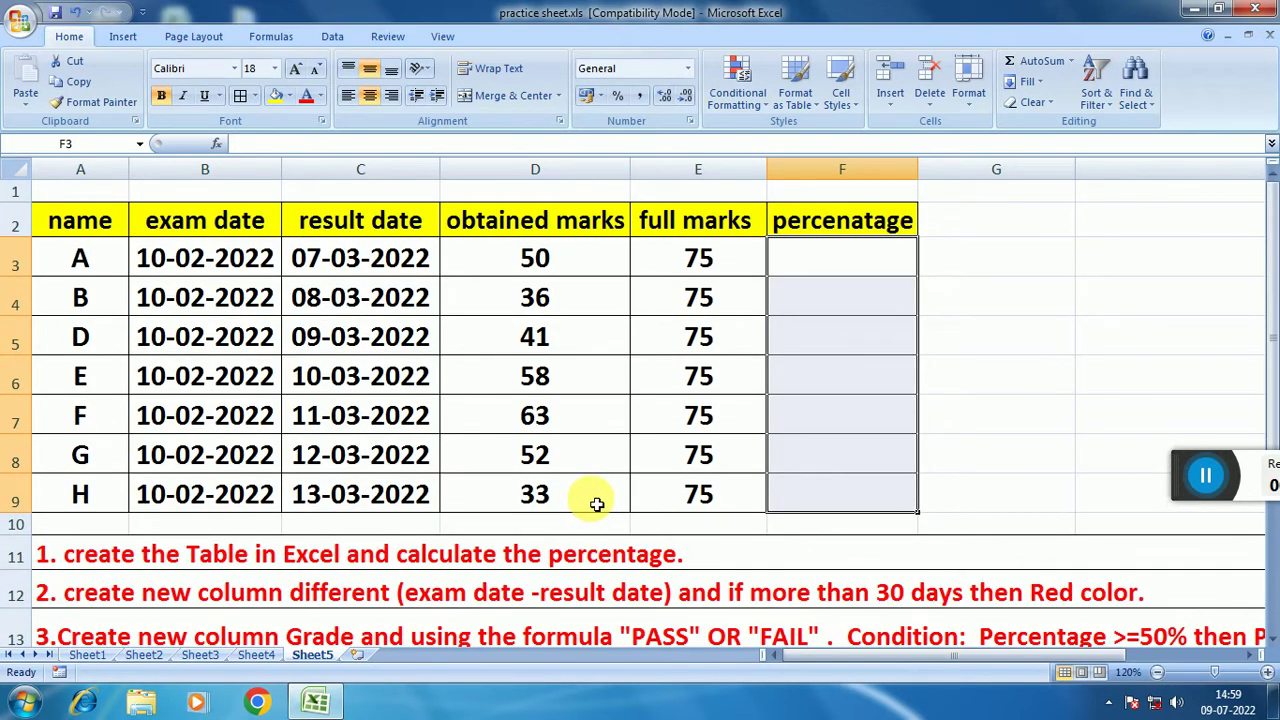
{"action": "scroll", "coordinate": [596, 503], "scroll_direction": "down", "scroll_amount": 2}
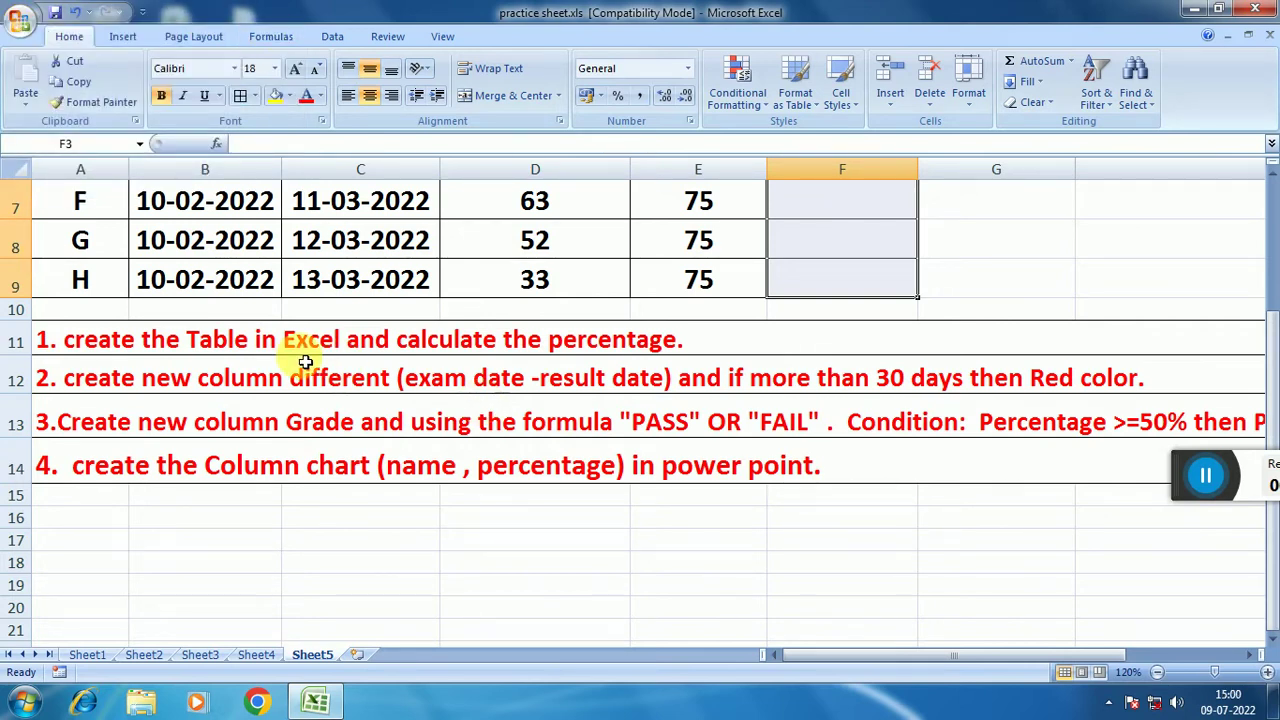
{"action": "scroll", "coordinate": [558, 474], "scroll_direction": "up", "scroll_amount": 2}
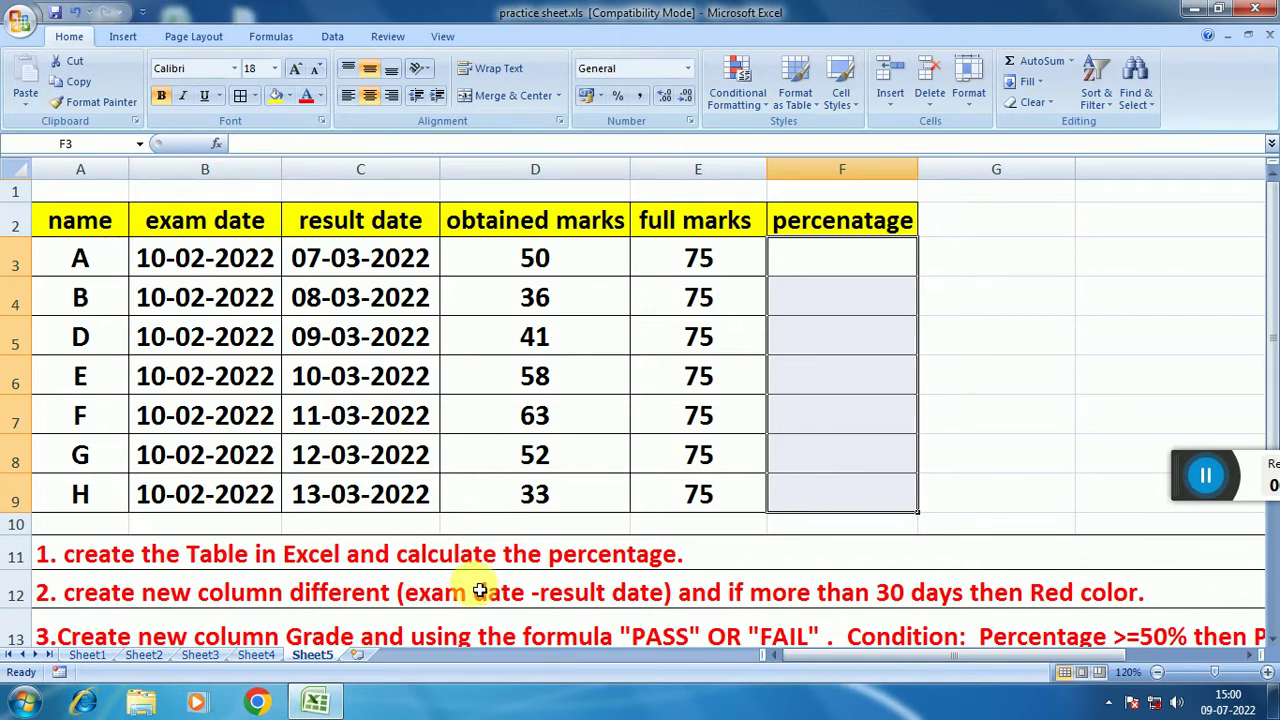
{"action": "left_click", "coordinate": [841, 270]}
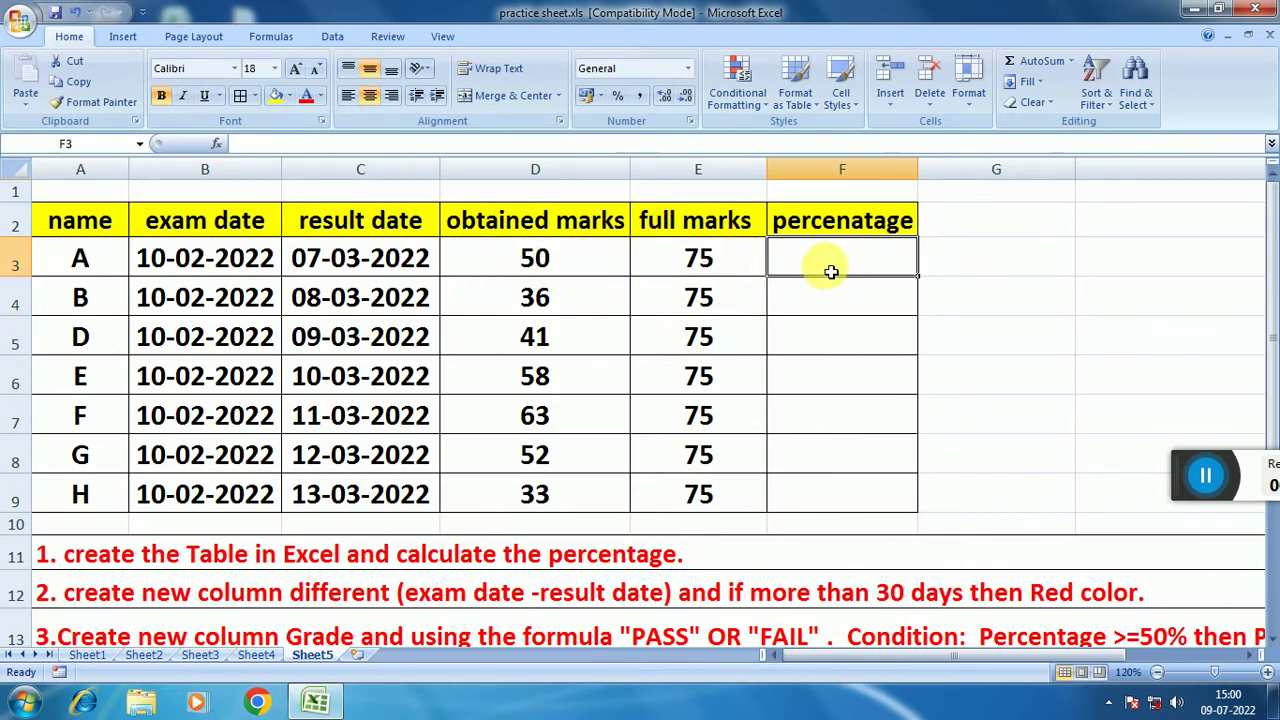
{"action": "type", "text": "="}
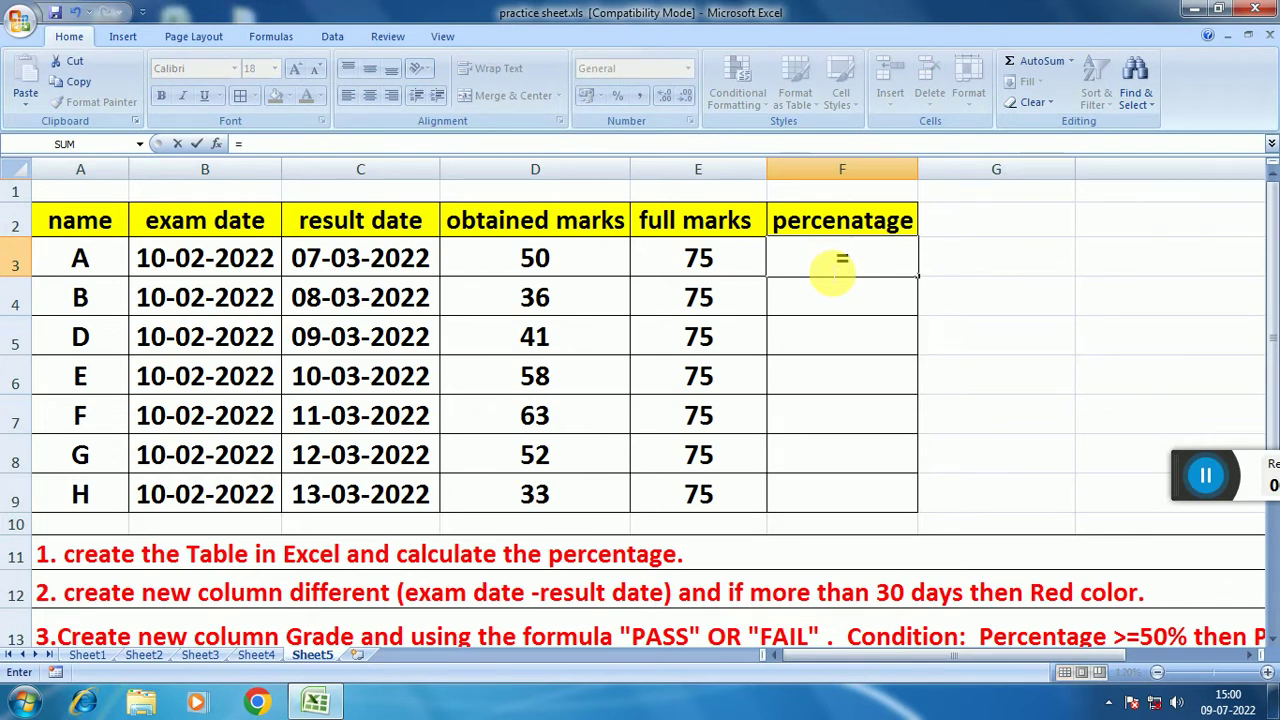
{"action": "left_click", "coordinate": [566, 266]}
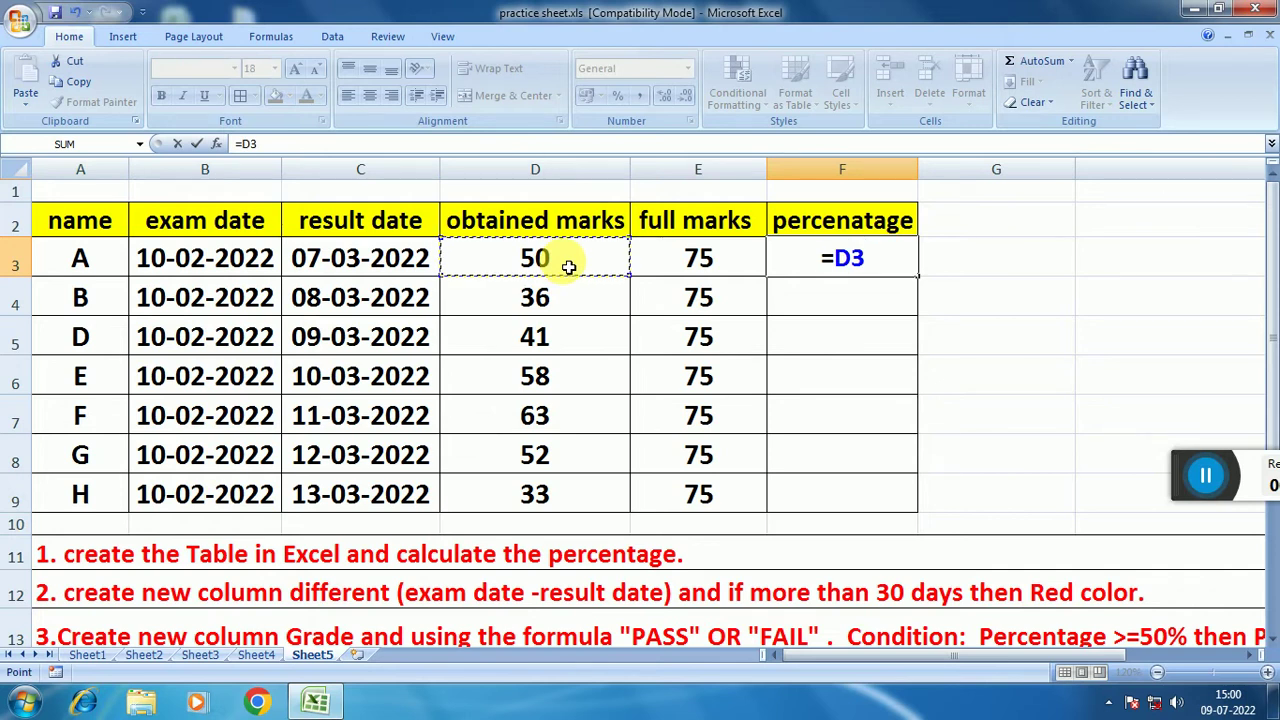
{"action": "type", "text": "*10"}
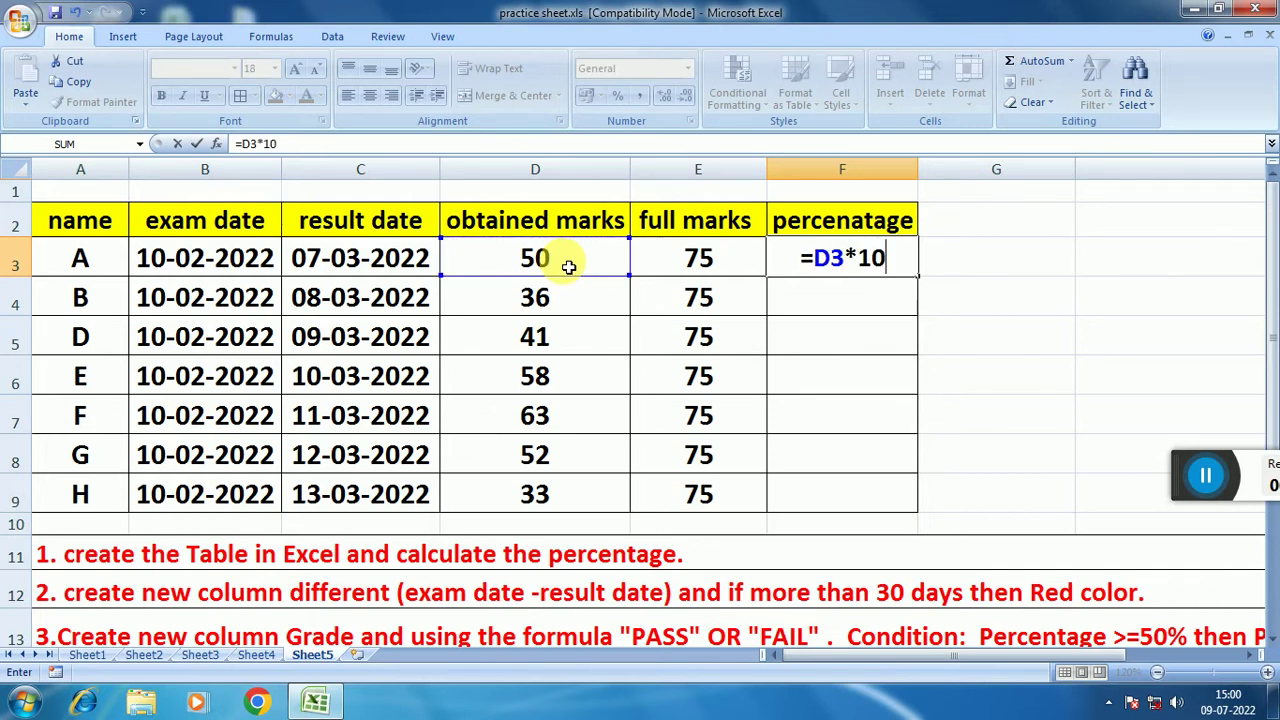
{"action": "type", "text": "0/"}
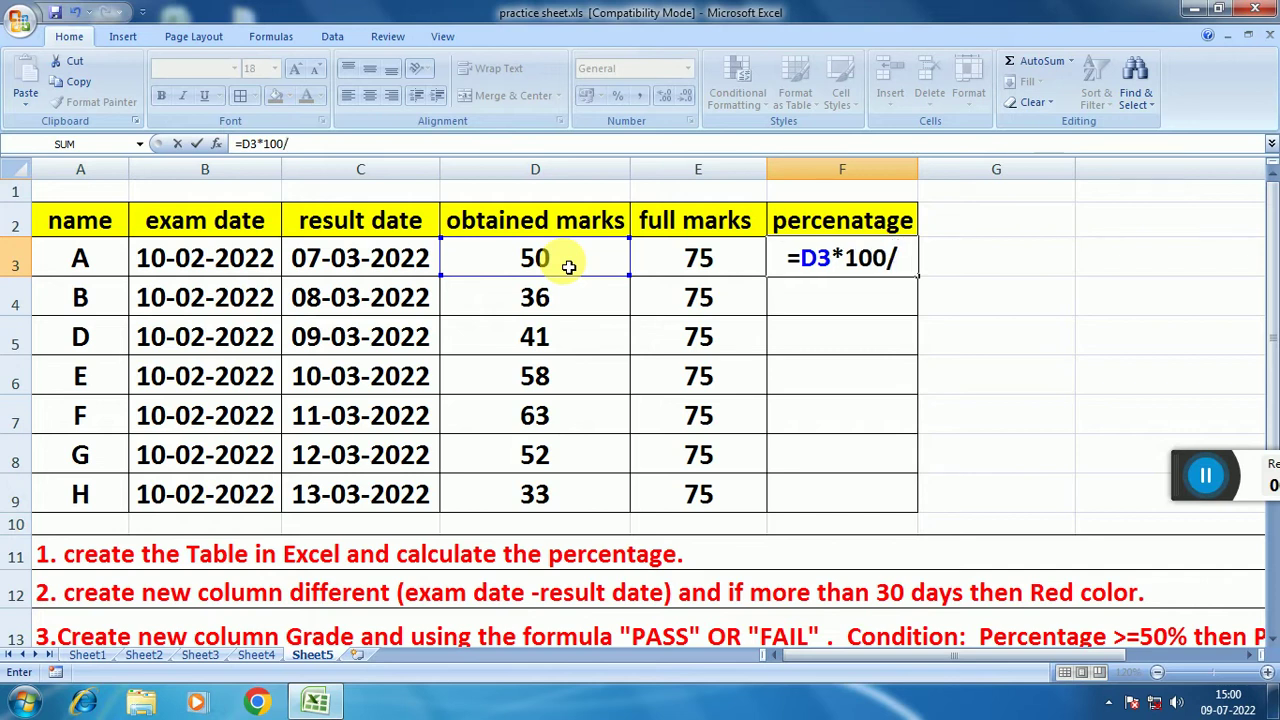
{"action": "left_click", "coordinate": [703, 265]}
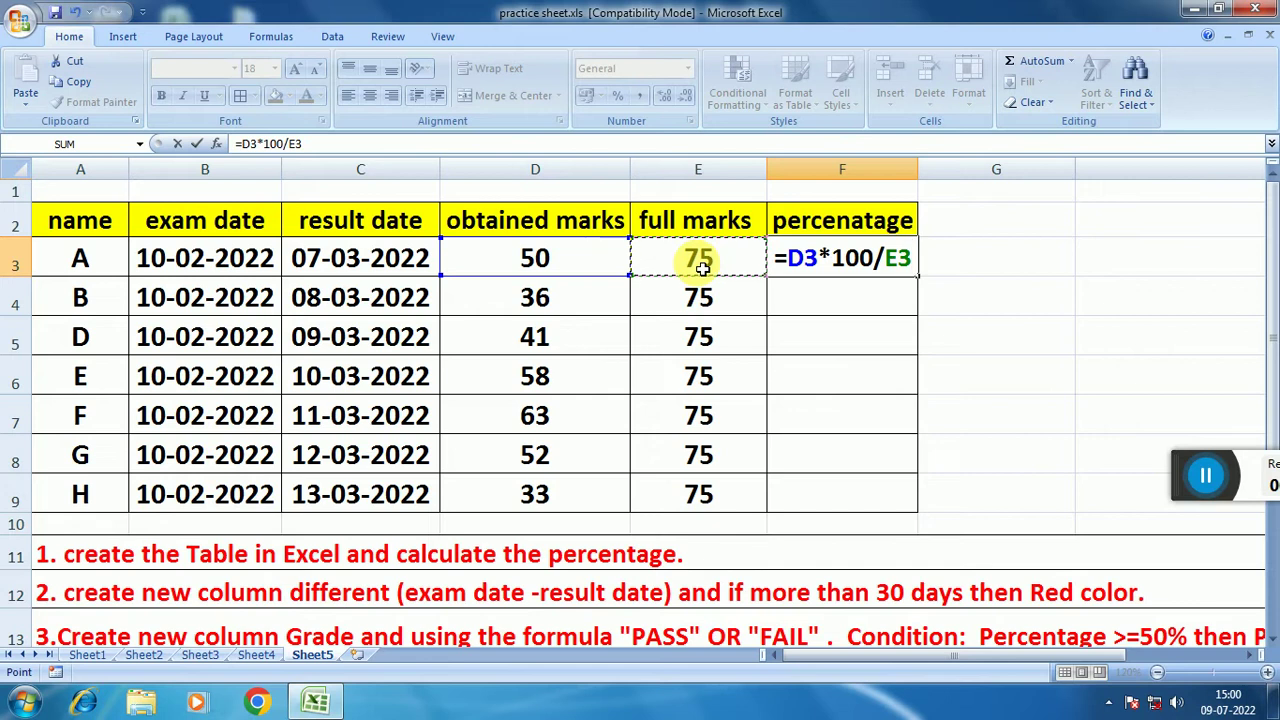
{"action": "key", "text": "Return"}
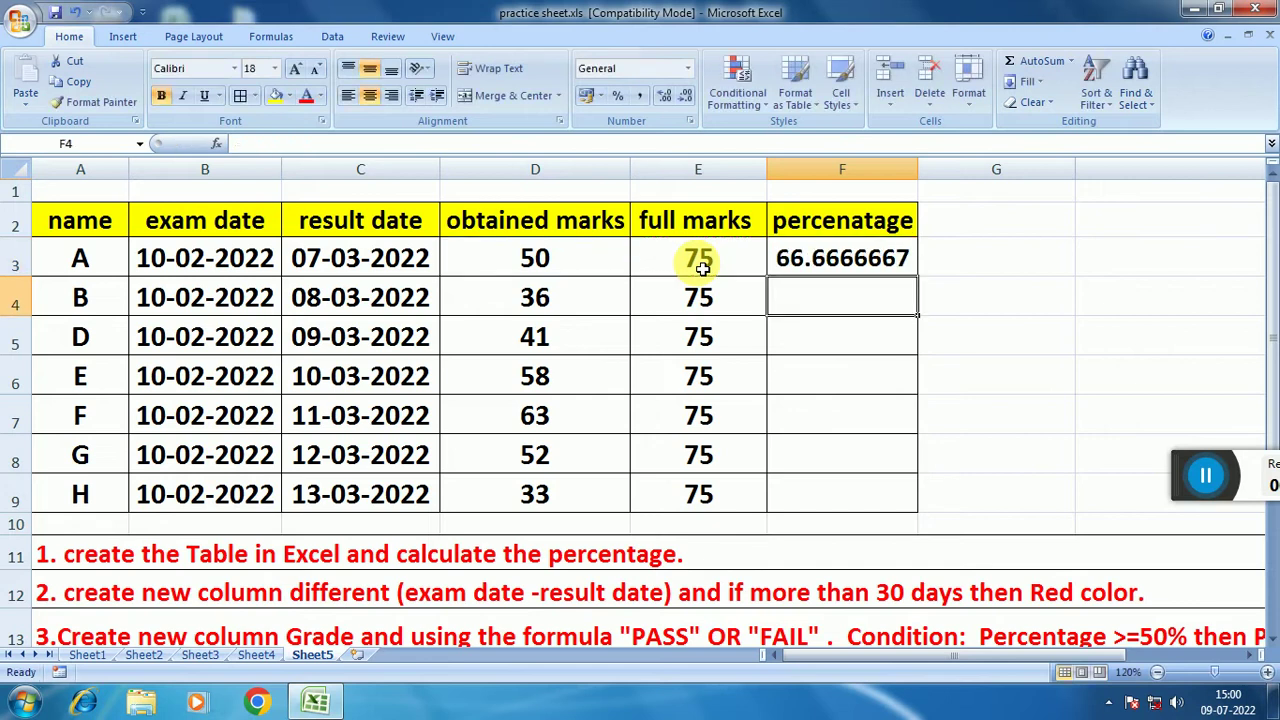
{"action": "left_click", "coordinate": [858, 265]}
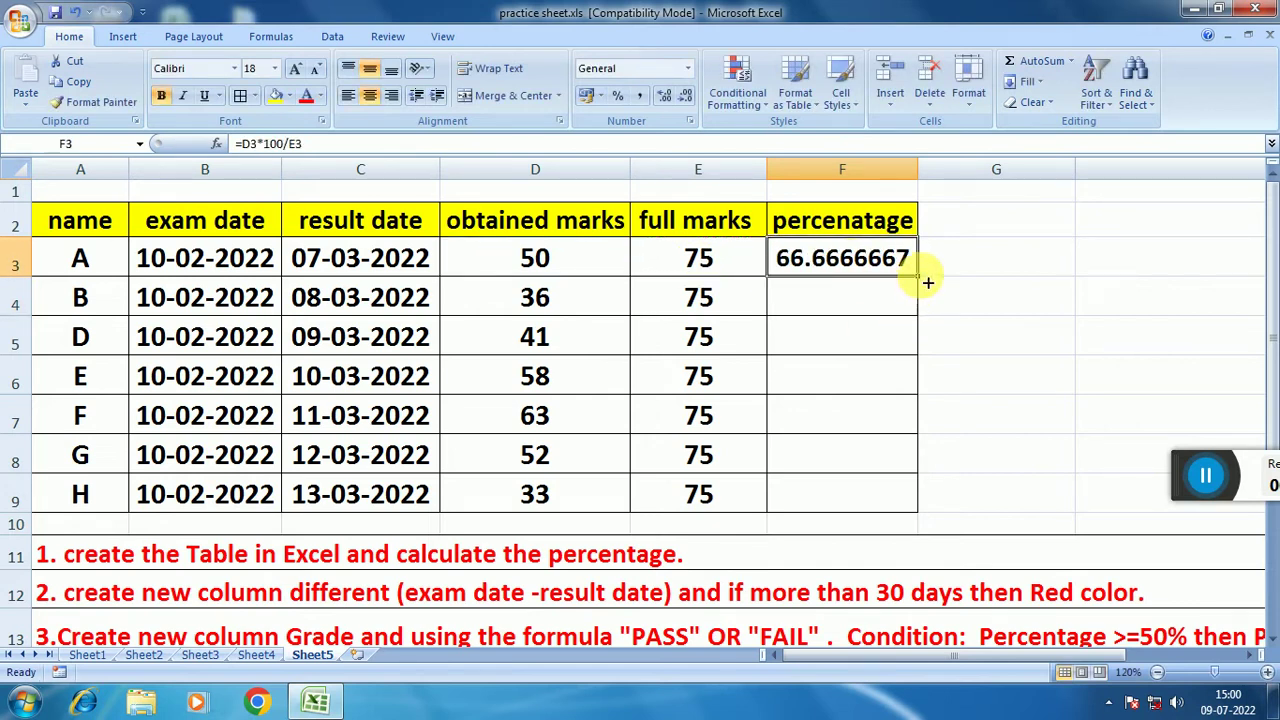
{"action": "left_click_drag", "start_coordinate": [927, 281], "coordinate": [881, 513]}
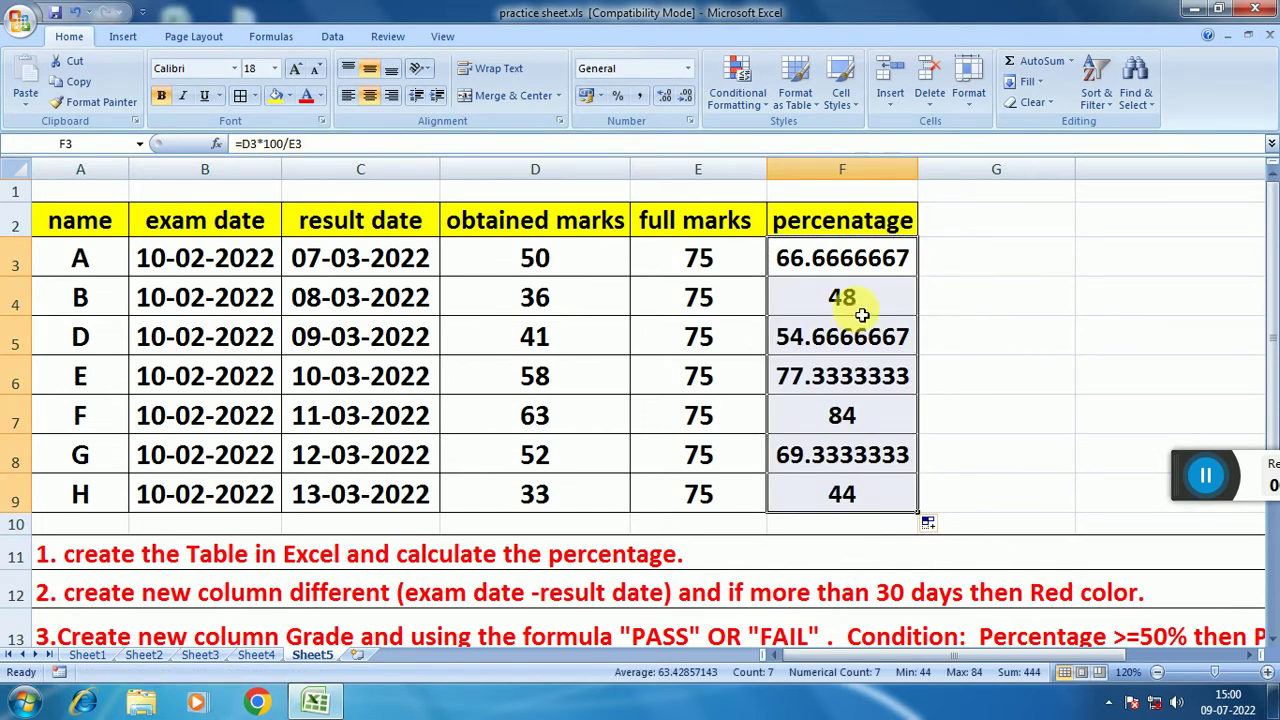
Check the percentage formula of each student in cells F3 to F9, one cell after another.
{"action": "left_click", "coordinate": [851, 258]}
{"action": "left_click", "coordinate": [849, 298]}
{"action": "left_click", "coordinate": [852, 337]}
{"action": "left_click", "coordinate": [850, 376]}
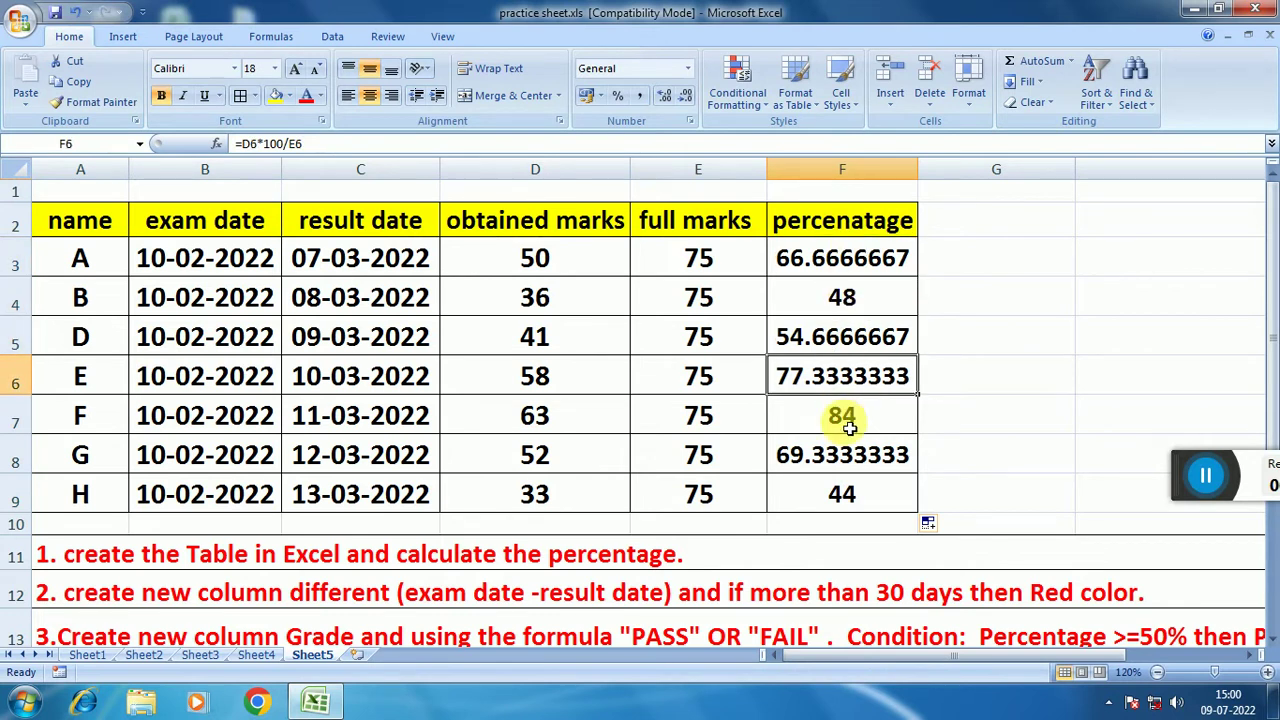
{"action": "left_click", "coordinate": [849, 418]}
{"action": "left_click", "coordinate": [845, 455]}
{"action": "left_click", "coordinate": [846, 495]}
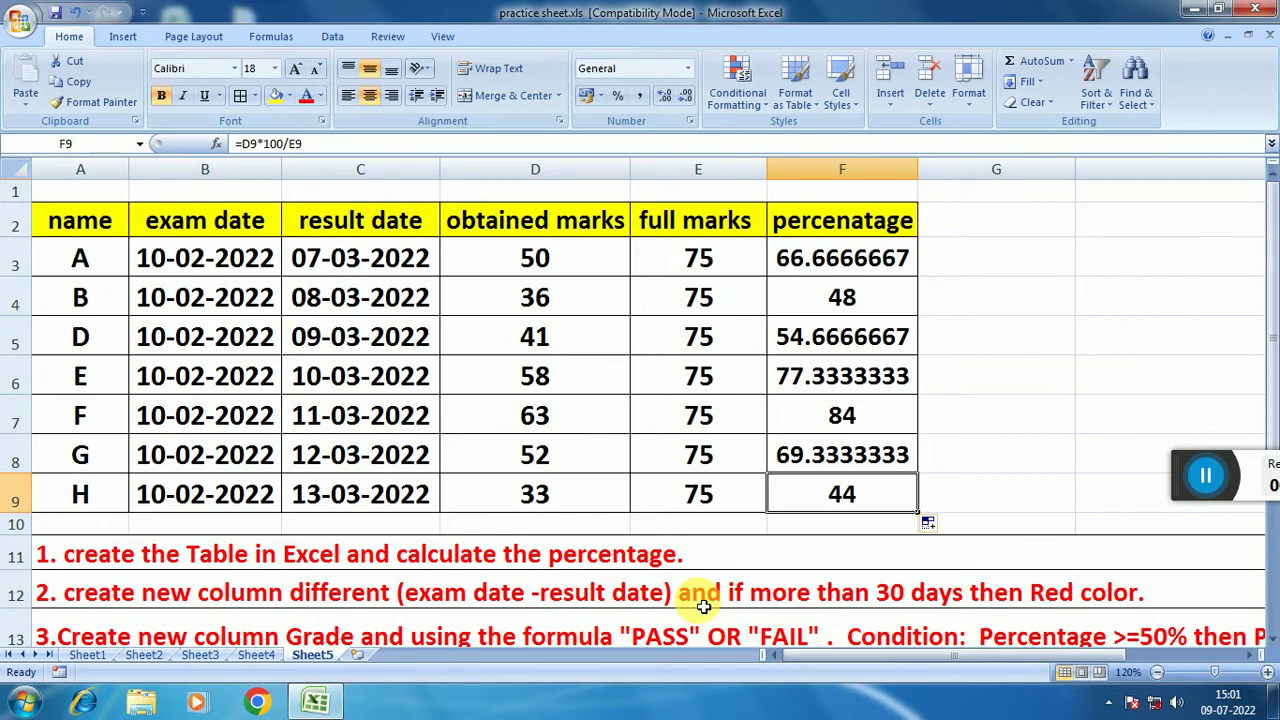
Add the column heading "different" in cell G2, next to the percentage column.
{"action": "scroll", "coordinate": [508, 630], "scroll_direction": "down", "scroll_amount": 1}
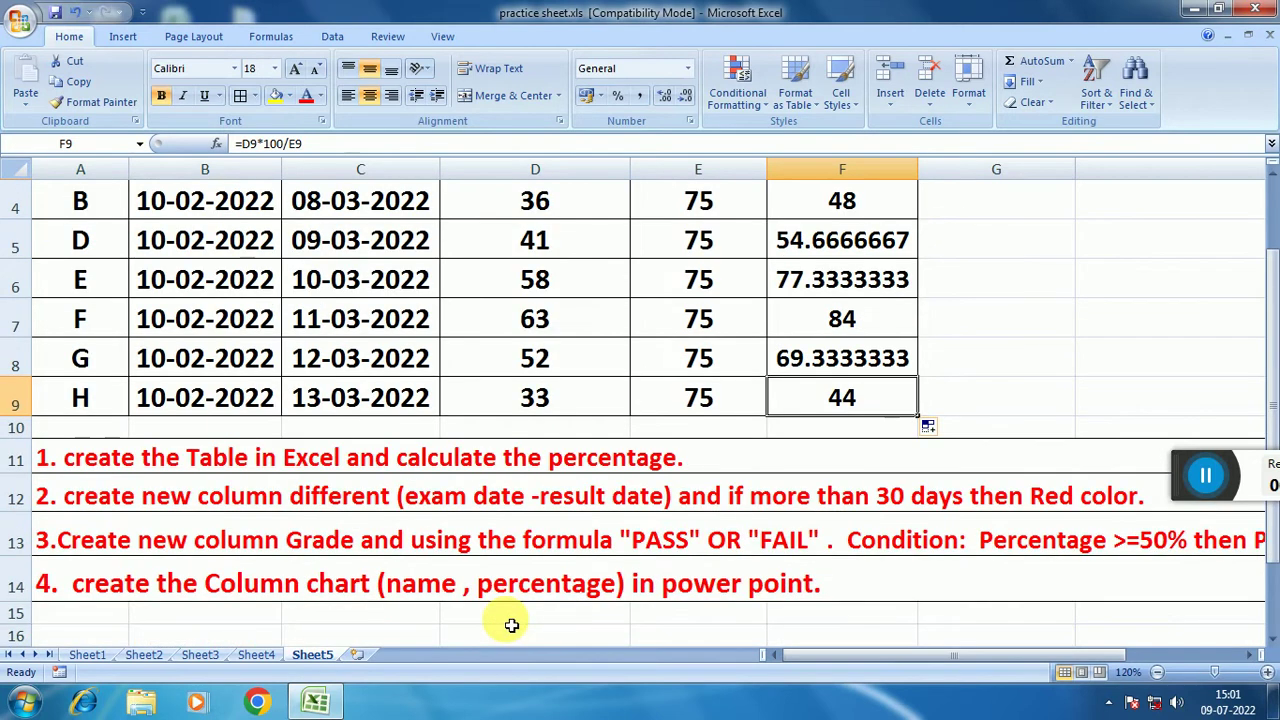
{"action": "scroll", "coordinate": [740, 486], "scroll_direction": "up", "scroll_amount": 1}
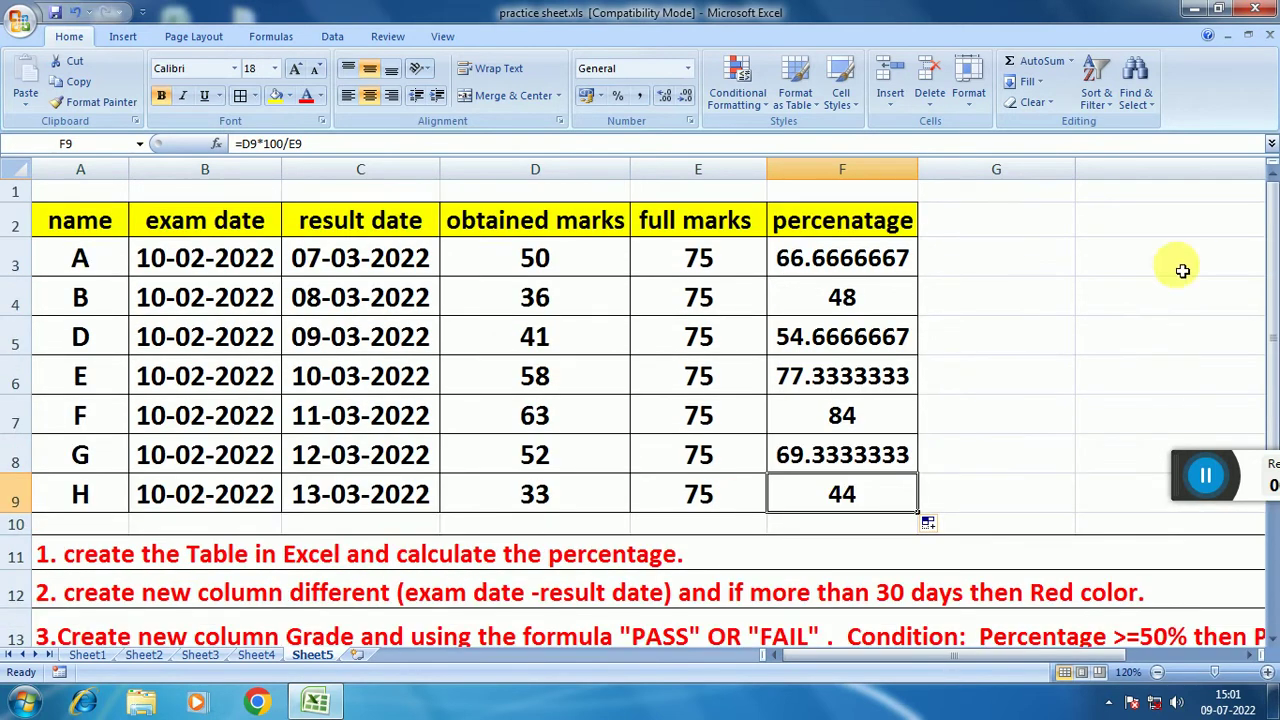
{"action": "left_click", "coordinate": [1001, 232]}
{"action": "type", "text": "different"}
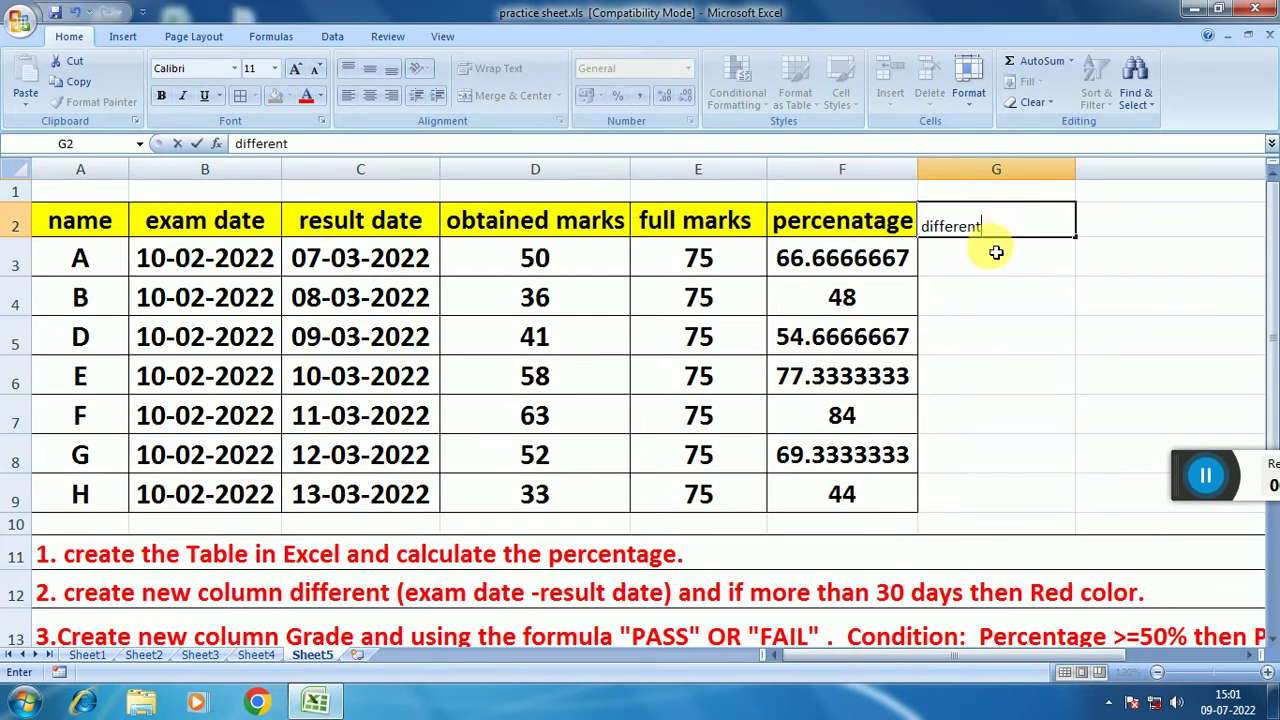
{"action": "left_click", "coordinate": [995, 252]}
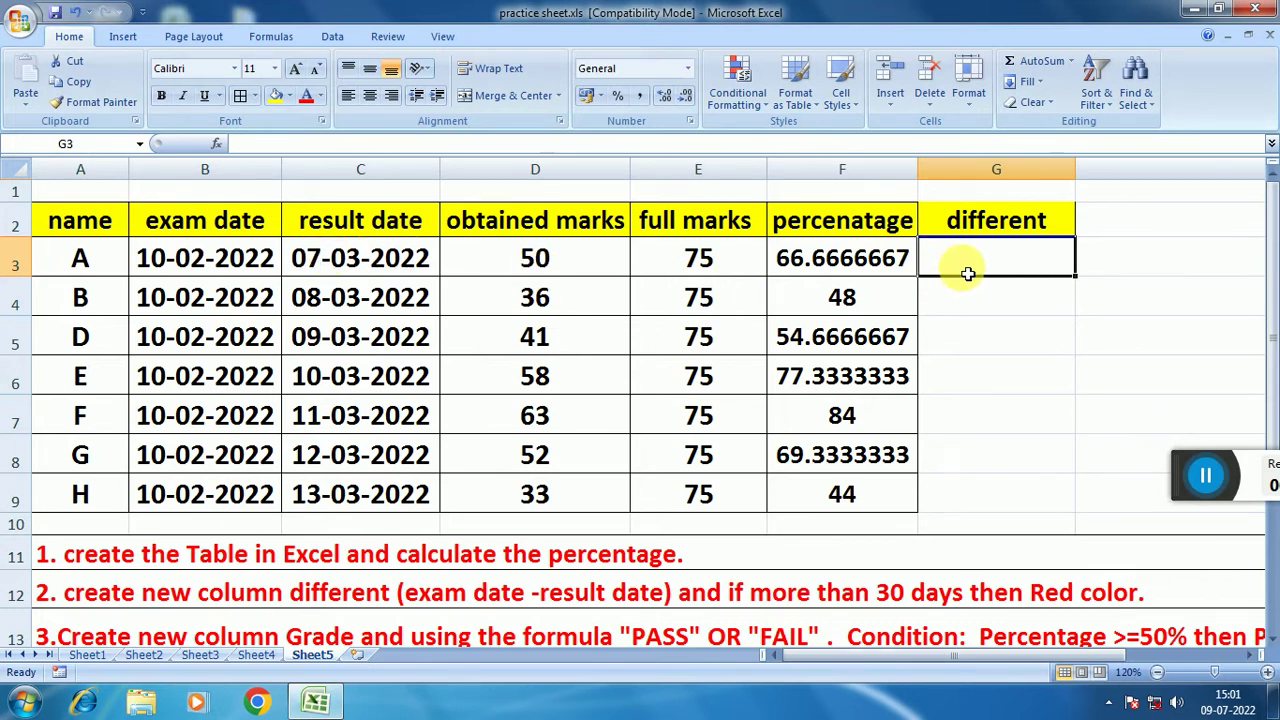
Calculate the days between exam and result date in G3 with =DATEDIF(B3,C3,"d") and fill the formula down through G9.
{"action": "type", "text": "=datedif"}
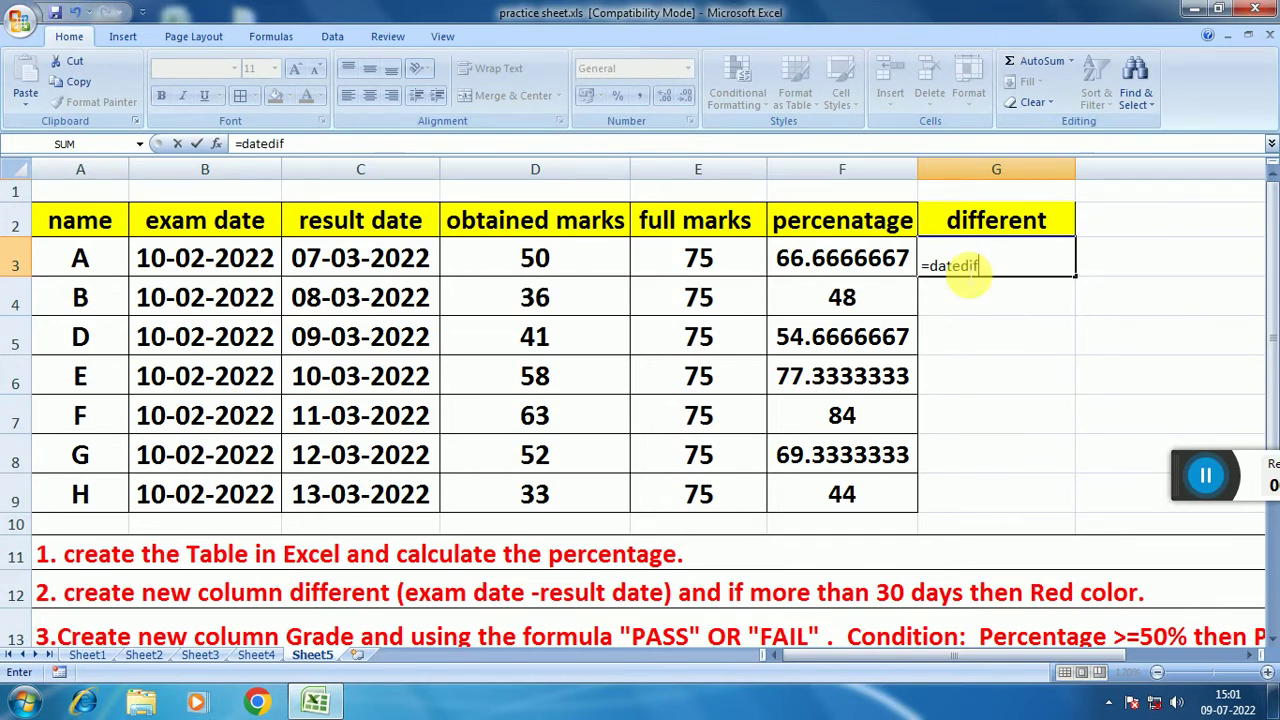
{"action": "type", "text": "("}
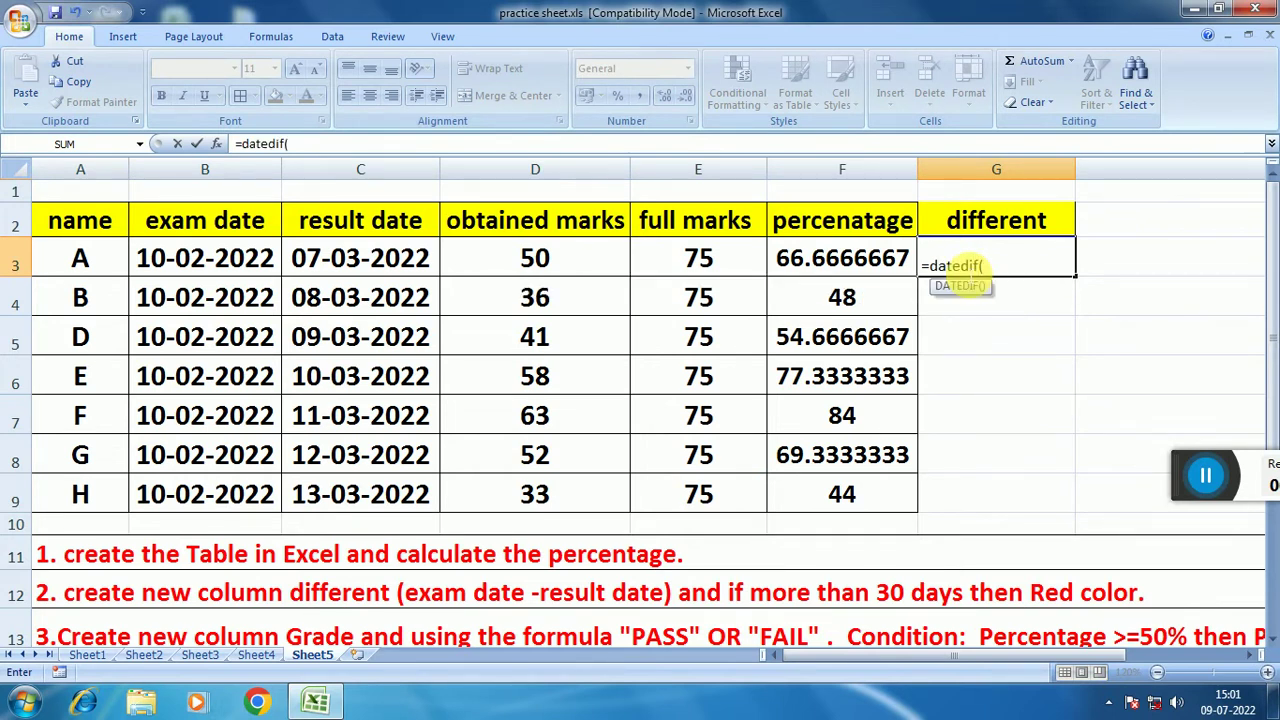
{"action": "left_click", "coordinate": [256, 260]}
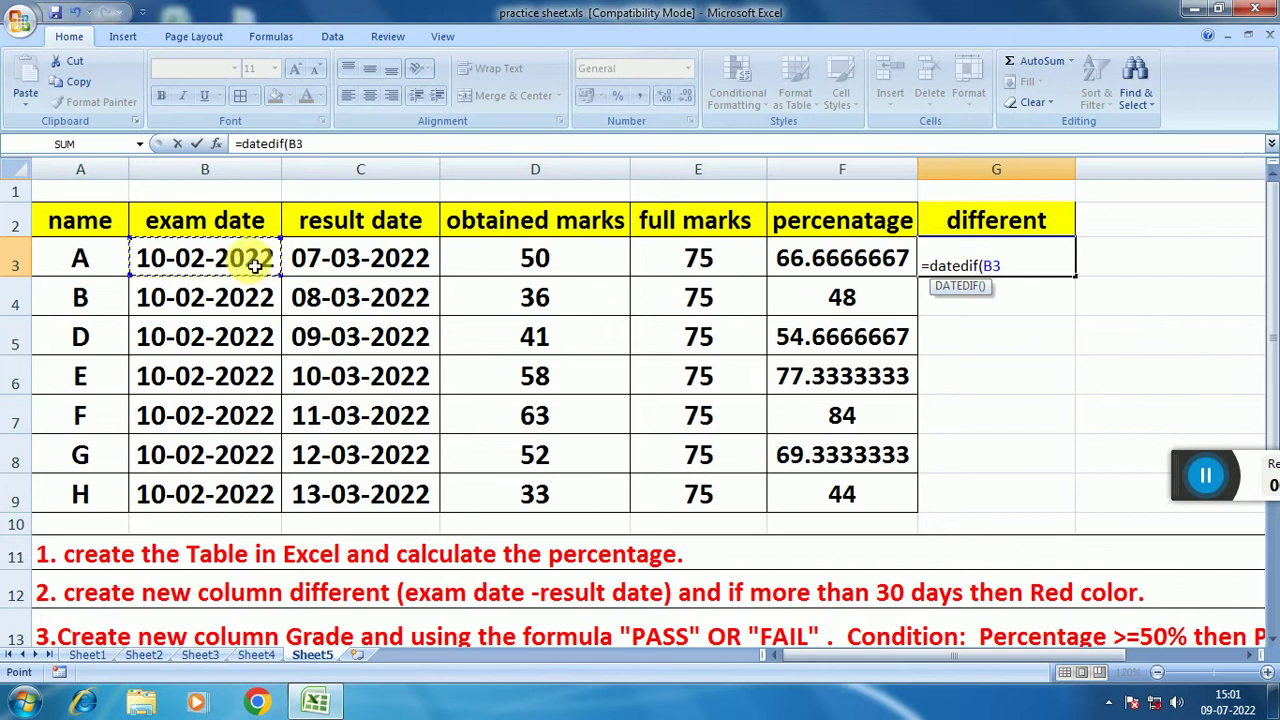
{"action": "type", "text": ","}
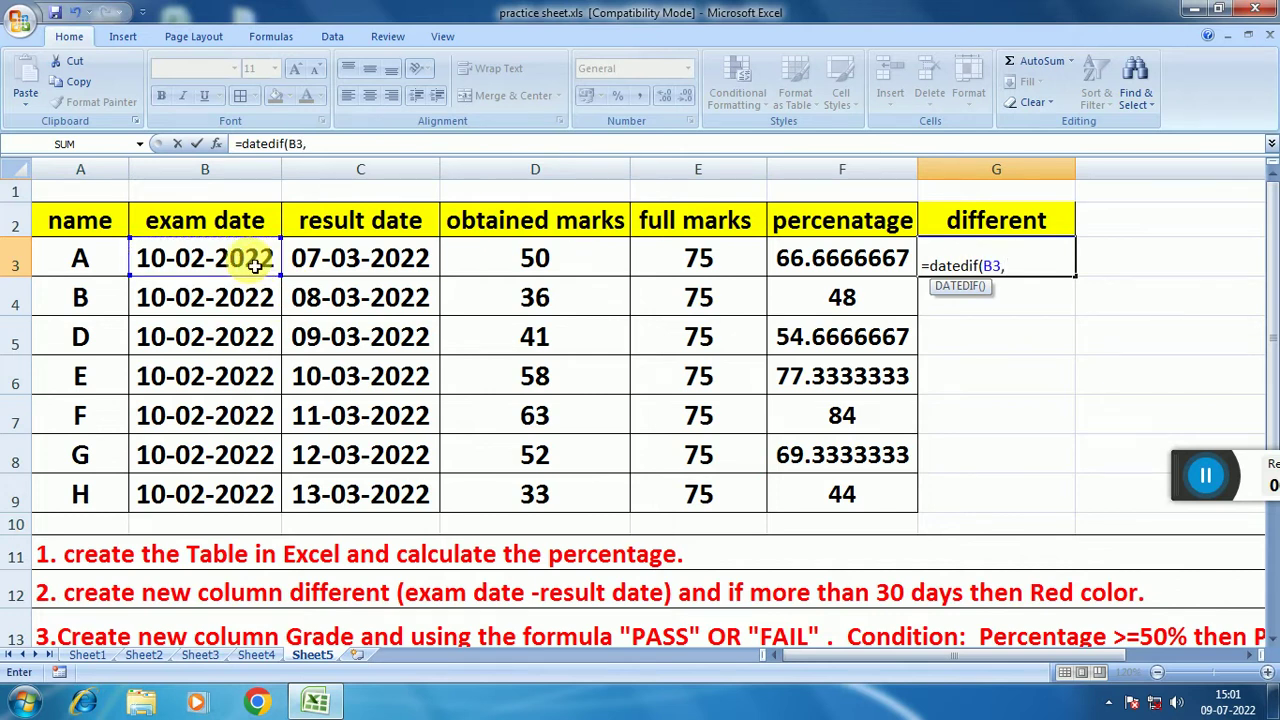
{"action": "left_click", "coordinate": [320, 266]}
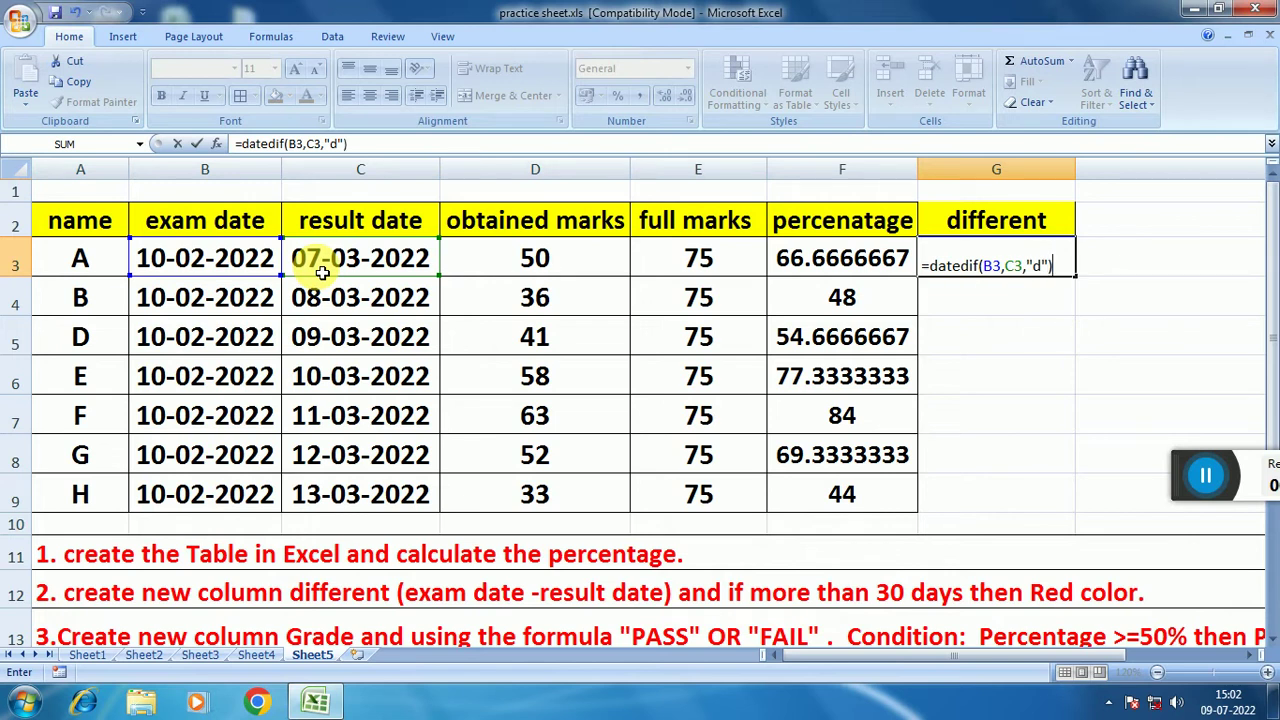
{"action": "key", "text": "Return"}
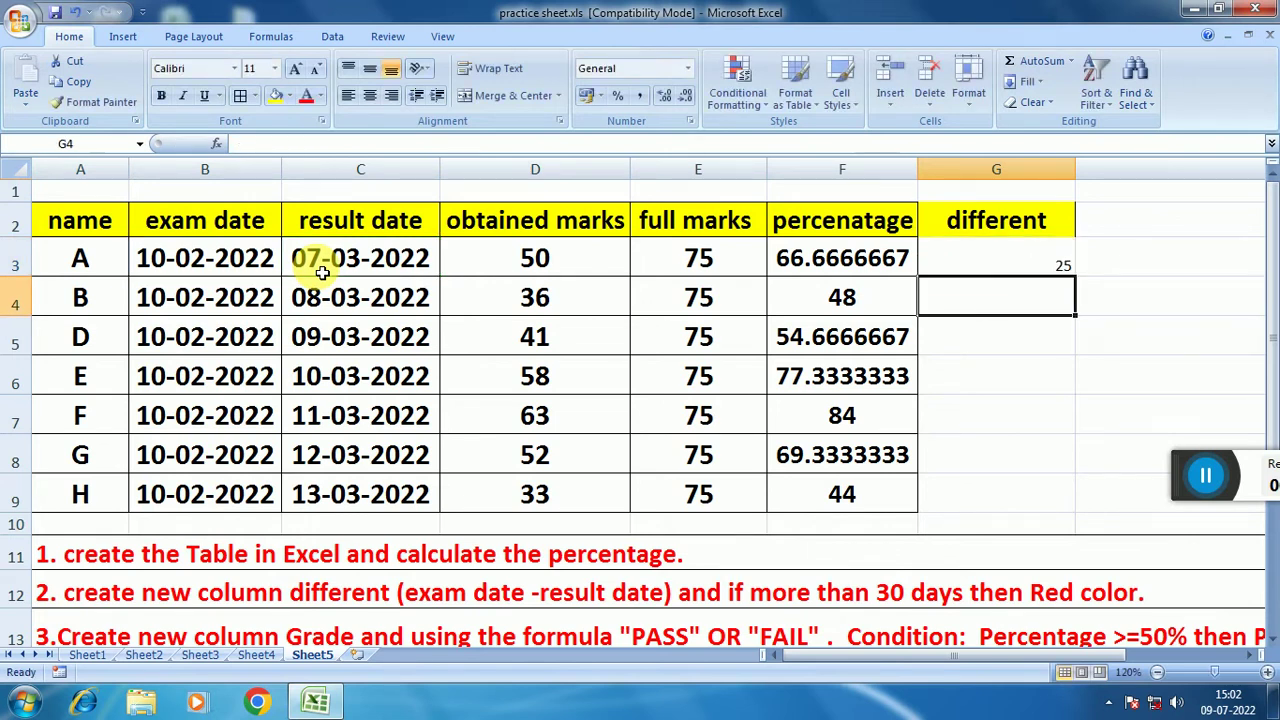
{"action": "left_click", "coordinate": [972, 270]}
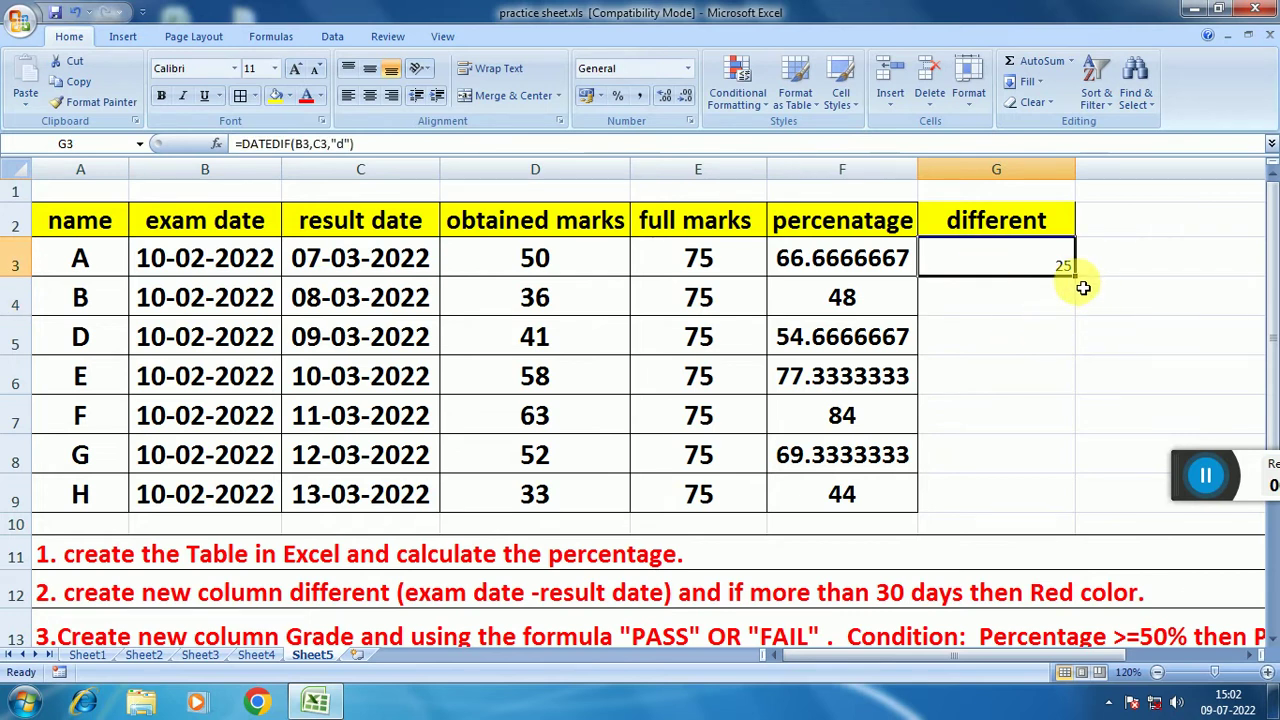
{"action": "left_click_drag", "start_coordinate": [1083, 282], "coordinate": [1057, 500]}
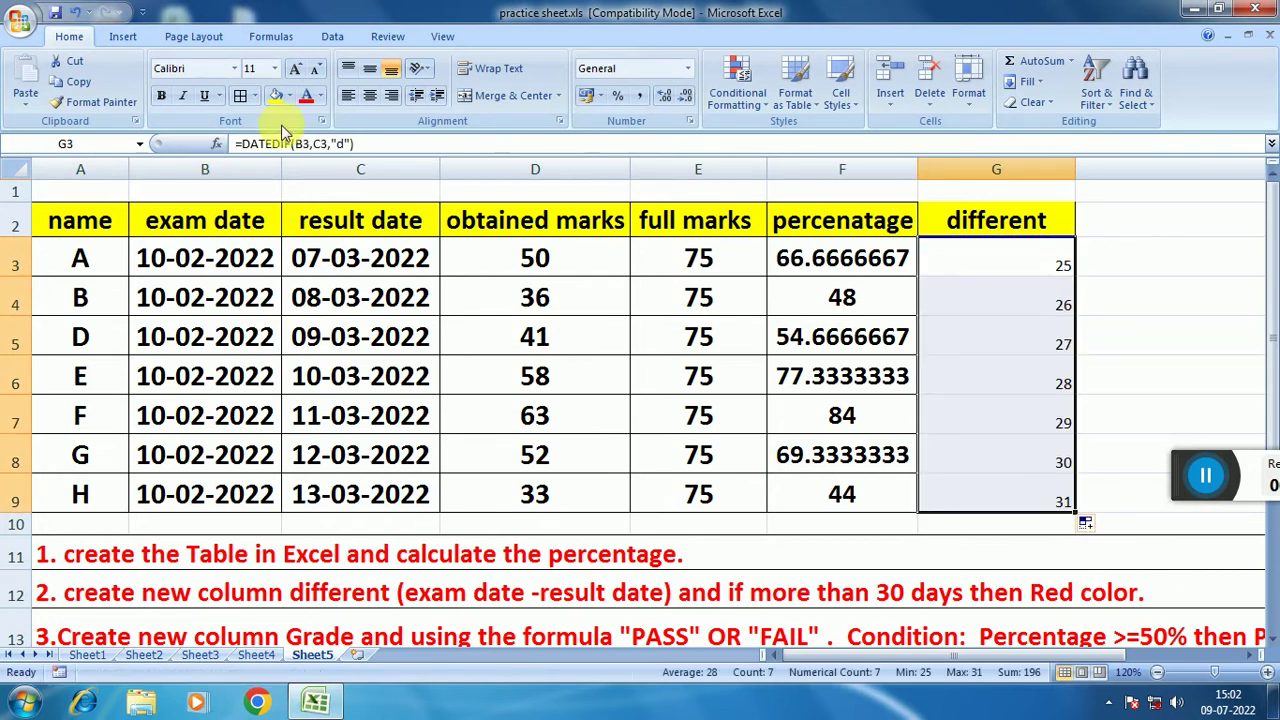
Format the day differences in G3:G9 as bold, centered horizontally and vertically, at font size 20 with cell borders.
{"action": "left_click", "coordinate": [369, 96]}
{"action": "left_click", "coordinate": [370, 74]}
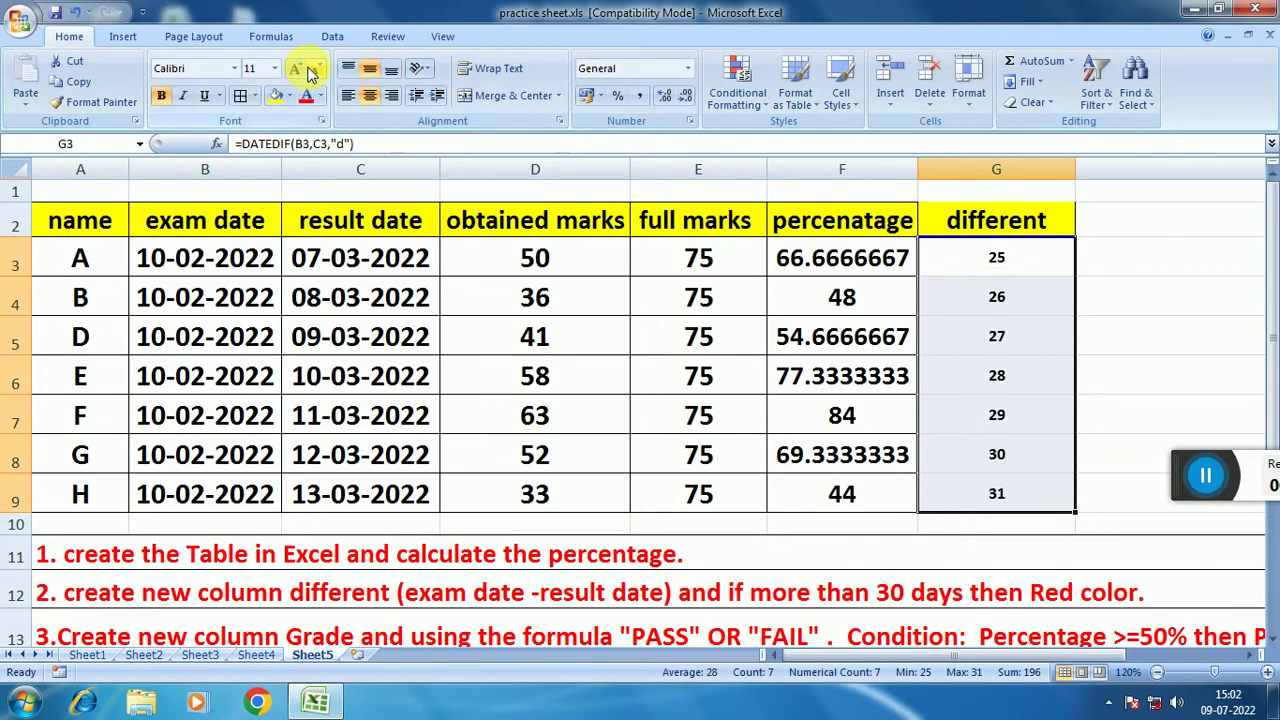
{"action": "left_click", "coordinate": [295, 68]}
{"action": "left_click", "coordinate": [295, 68]}
{"action": "left_click", "coordinate": [295, 68]}
{"action": "left_click", "coordinate": [295, 68]}
{"action": "left_click", "coordinate": [296, 69]}
{"action": "left_click", "coordinate": [296, 69]}
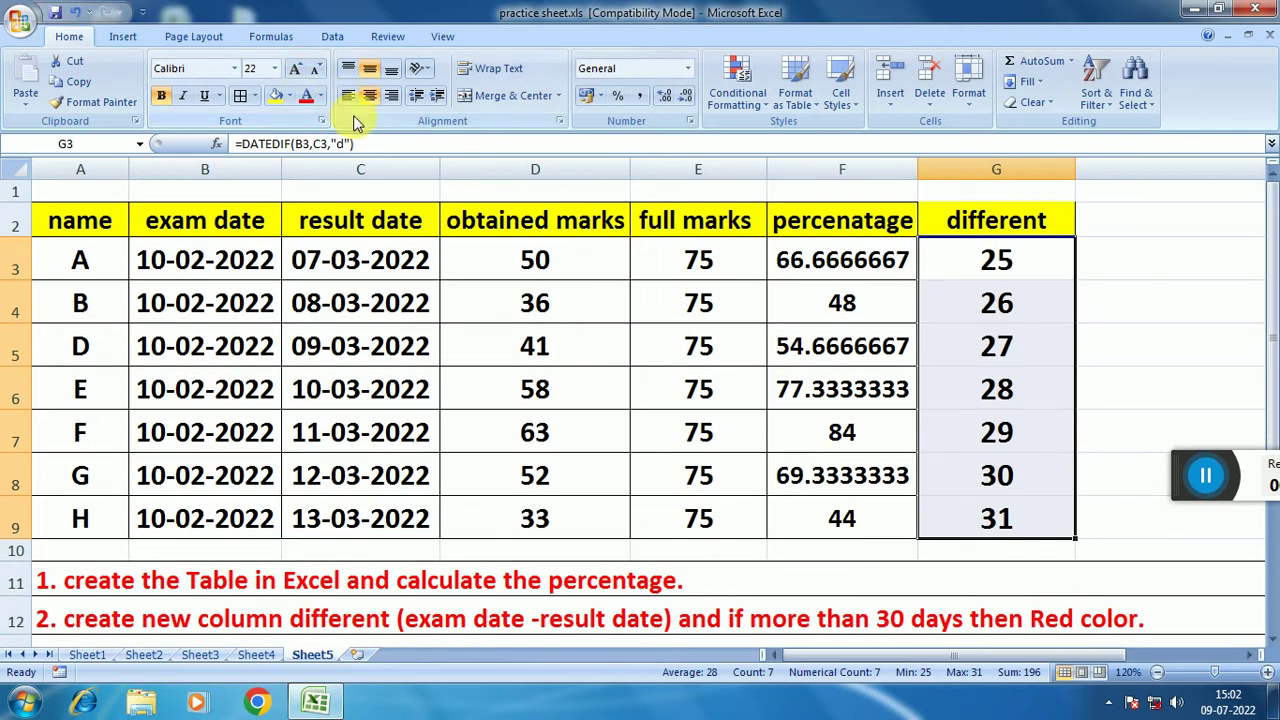
{"action": "left_click", "coordinate": [315, 68]}
{"action": "left_click", "coordinate": [243, 95]}
{"action": "left_click", "coordinate": [1100, 290]}
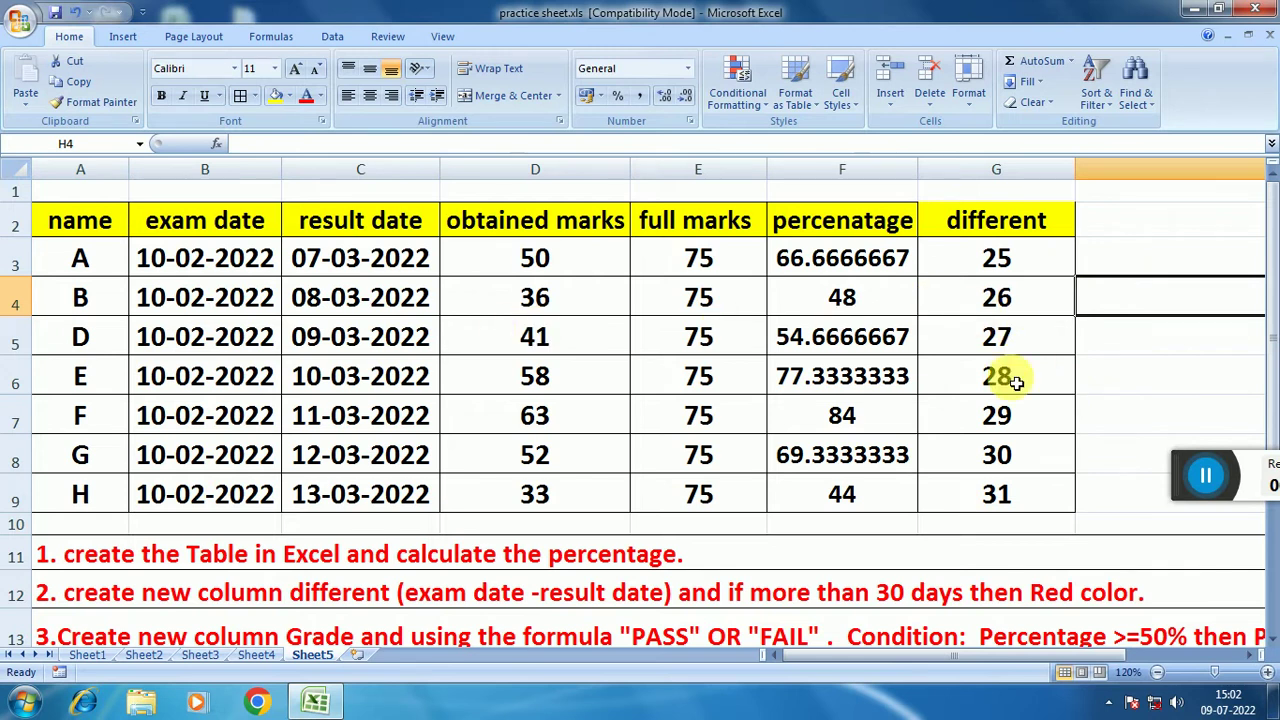
Create a conditional formatting rule for the day differences in G3:G9 that matches cell values greater than 30.
{"action": "scroll", "coordinate": [1100, 580], "scroll_direction": "down", "scroll_amount": 1}
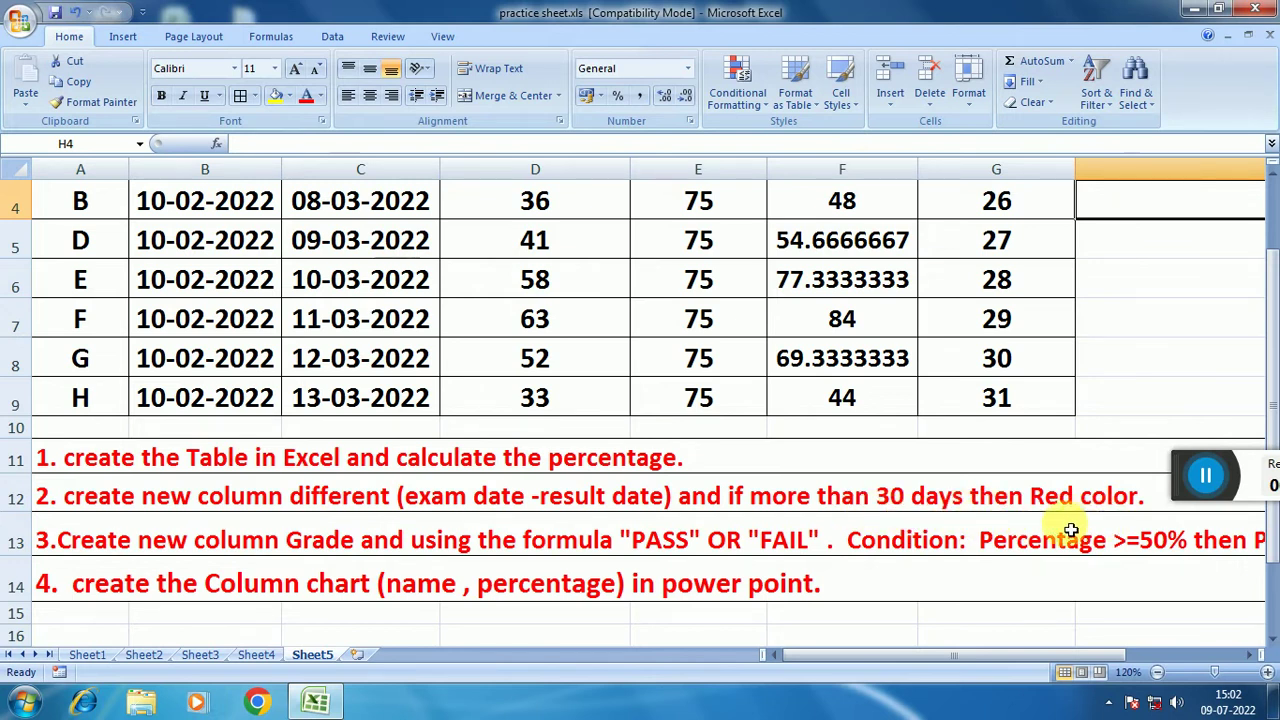
{"action": "scroll", "coordinate": [1070, 528], "scroll_direction": "up", "scroll_amount": 1}
{"action": "left_click_drag", "start_coordinate": [996, 260], "coordinate": [1000, 505]}
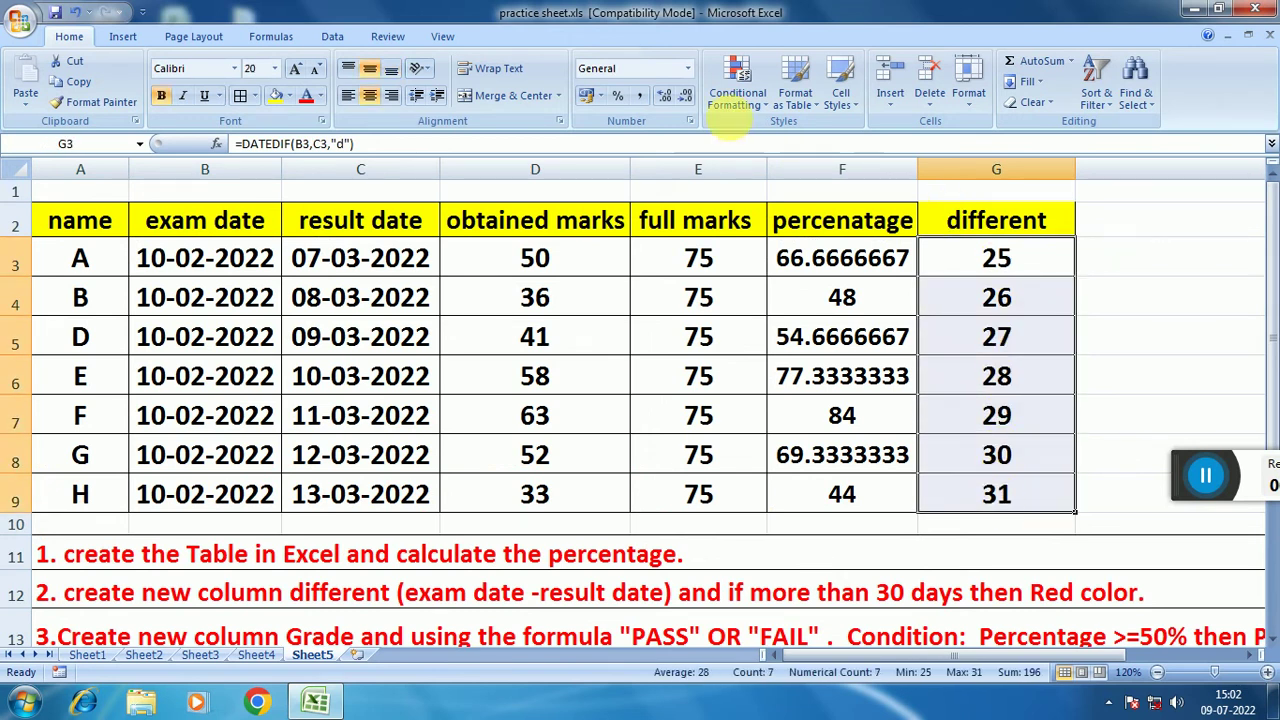
{"action": "left_click", "coordinate": [740, 85]}
{"action": "mouse_move", "coordinate": [776, 135]}
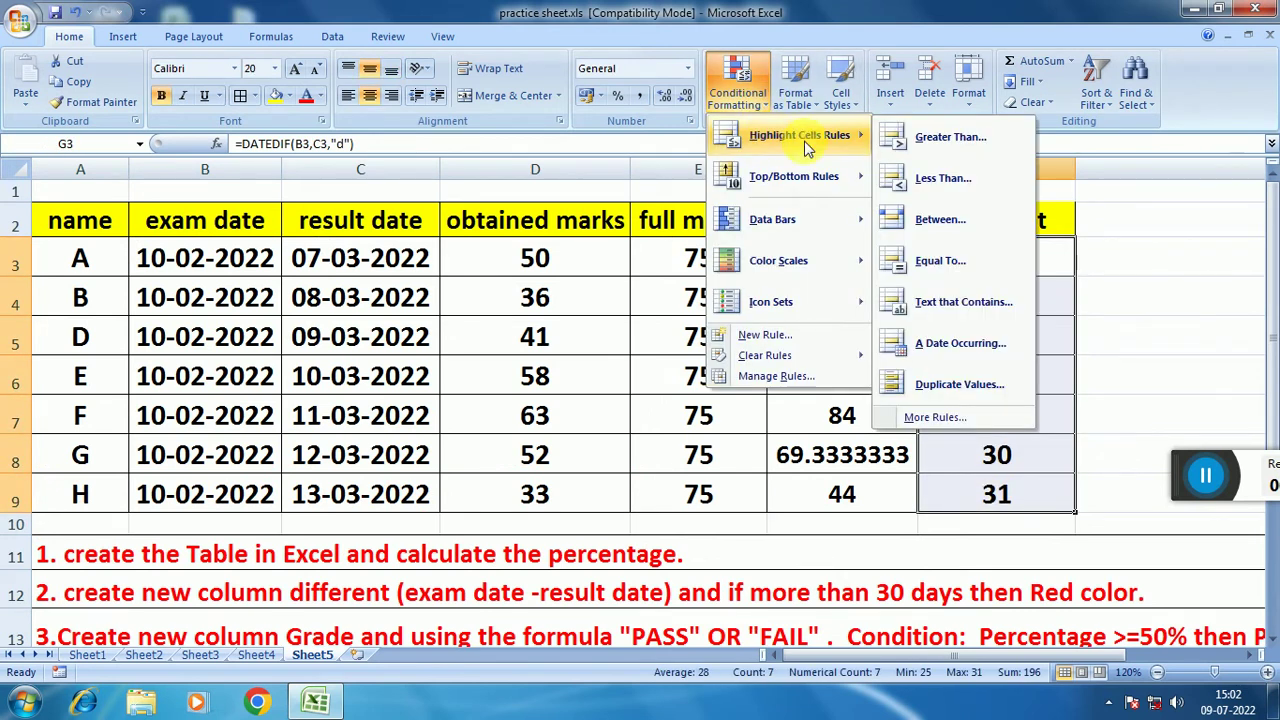
{"action": "left_click", "coordinate": [940, 420]}
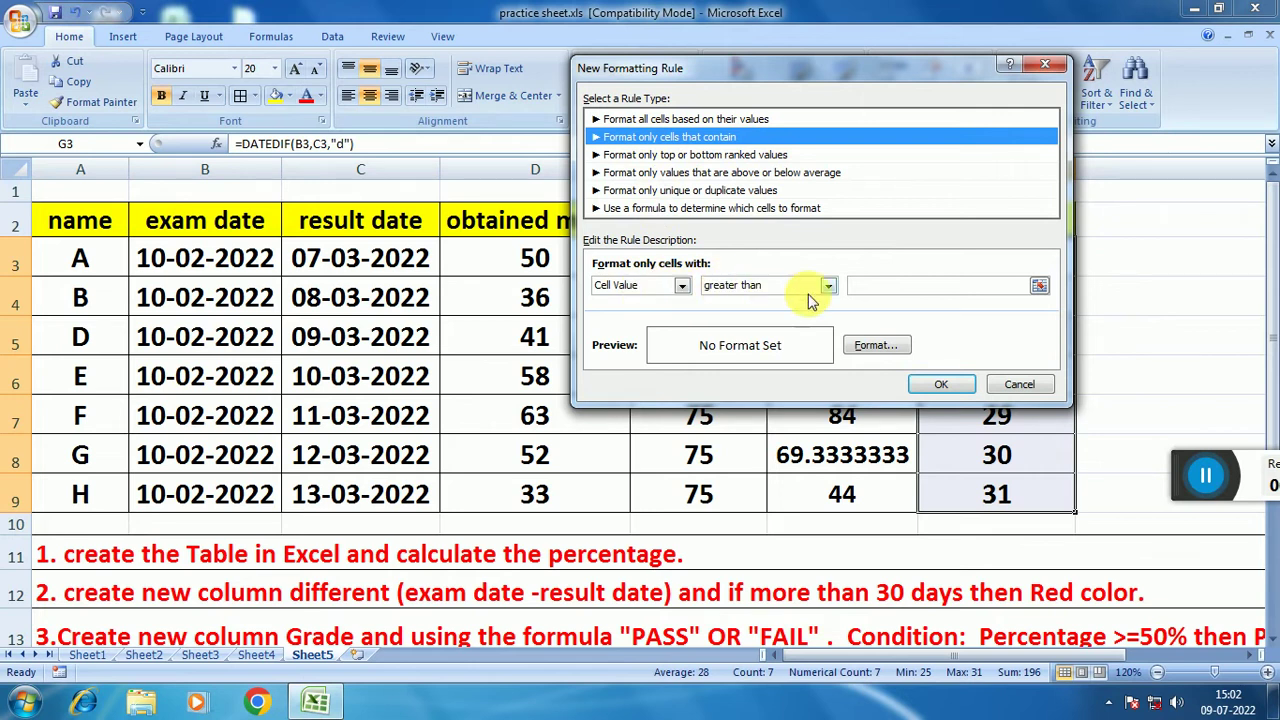
{"action": "left_click", "coordinate": [877, 292]}
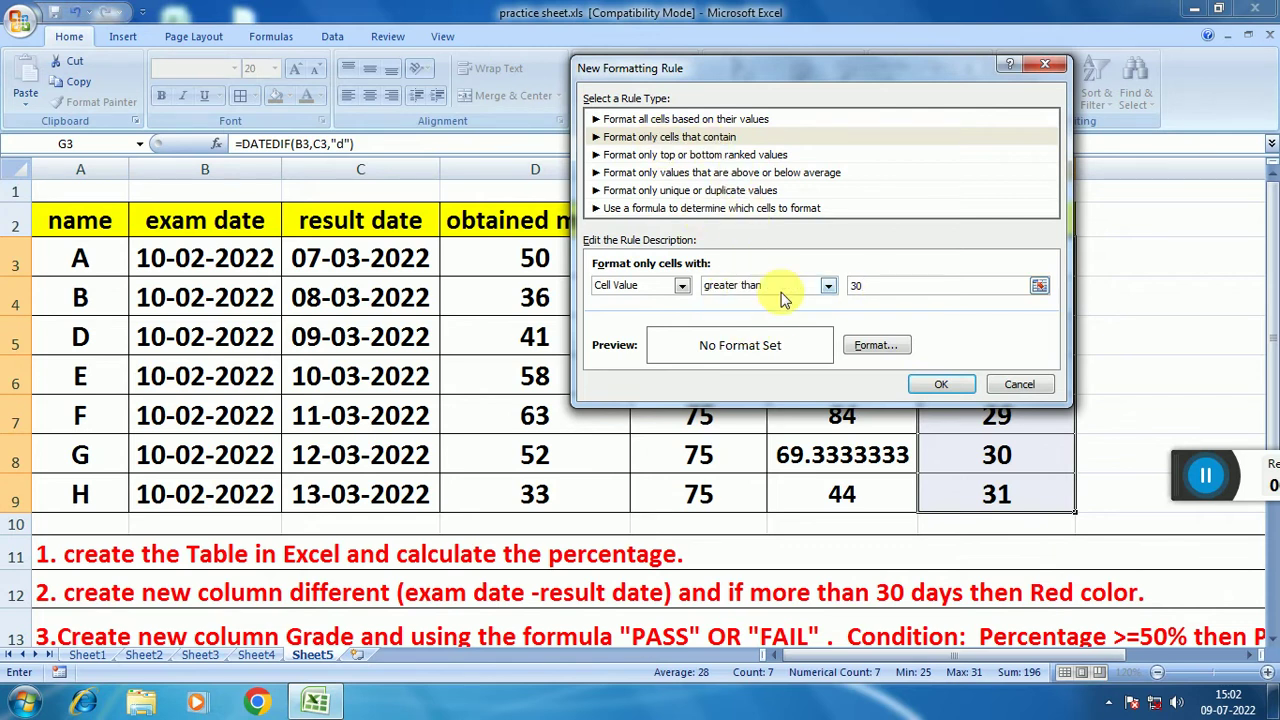
Give the rule a red font color and apply it to the day differences.
{"action": "left_click", "coordinate": [878, 348]}
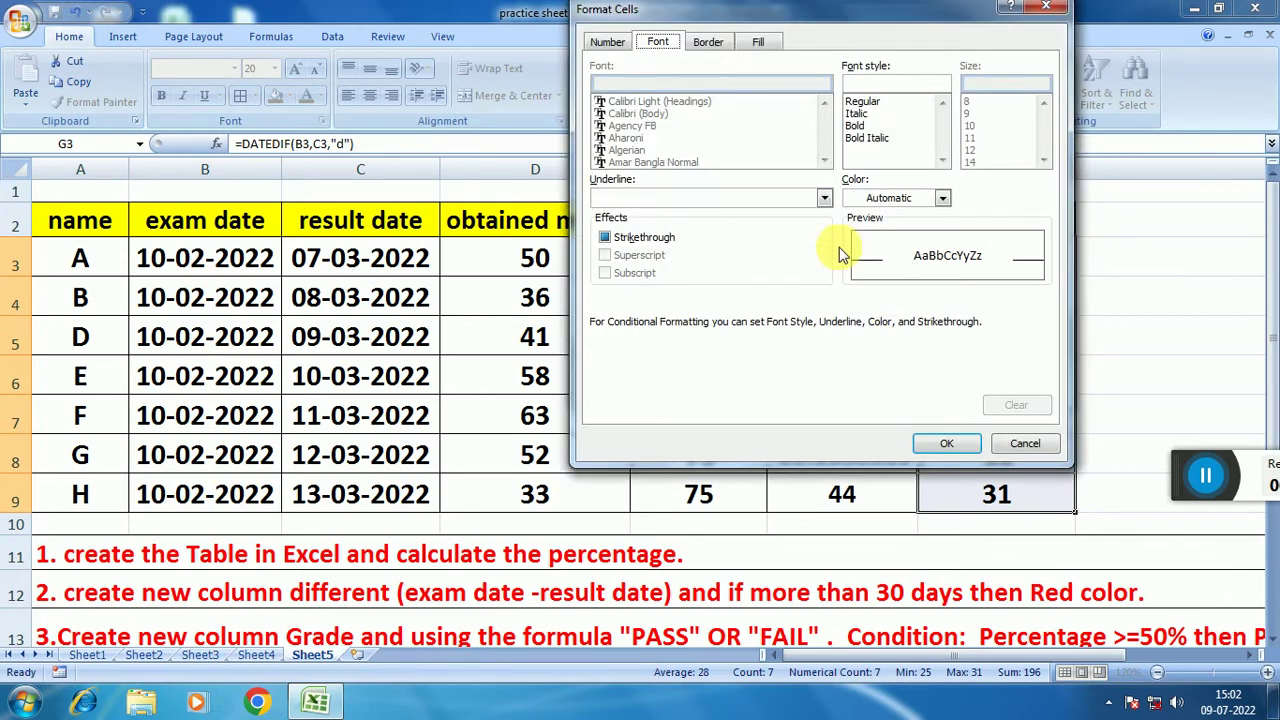
{"action": "left_click", "coordinate": [942, 198]}
{"action": "left_click", "coordinate": [868, 362]}
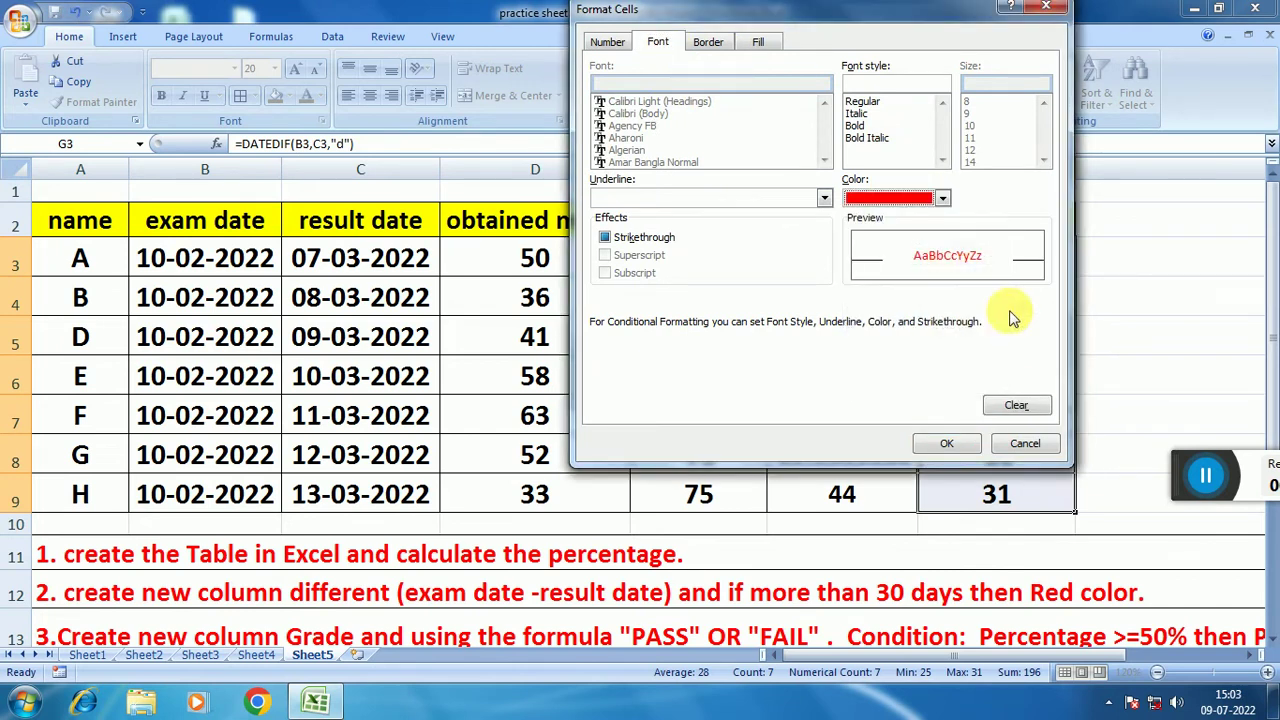
{"action": "left_click", "coordinate": [962, 446]}
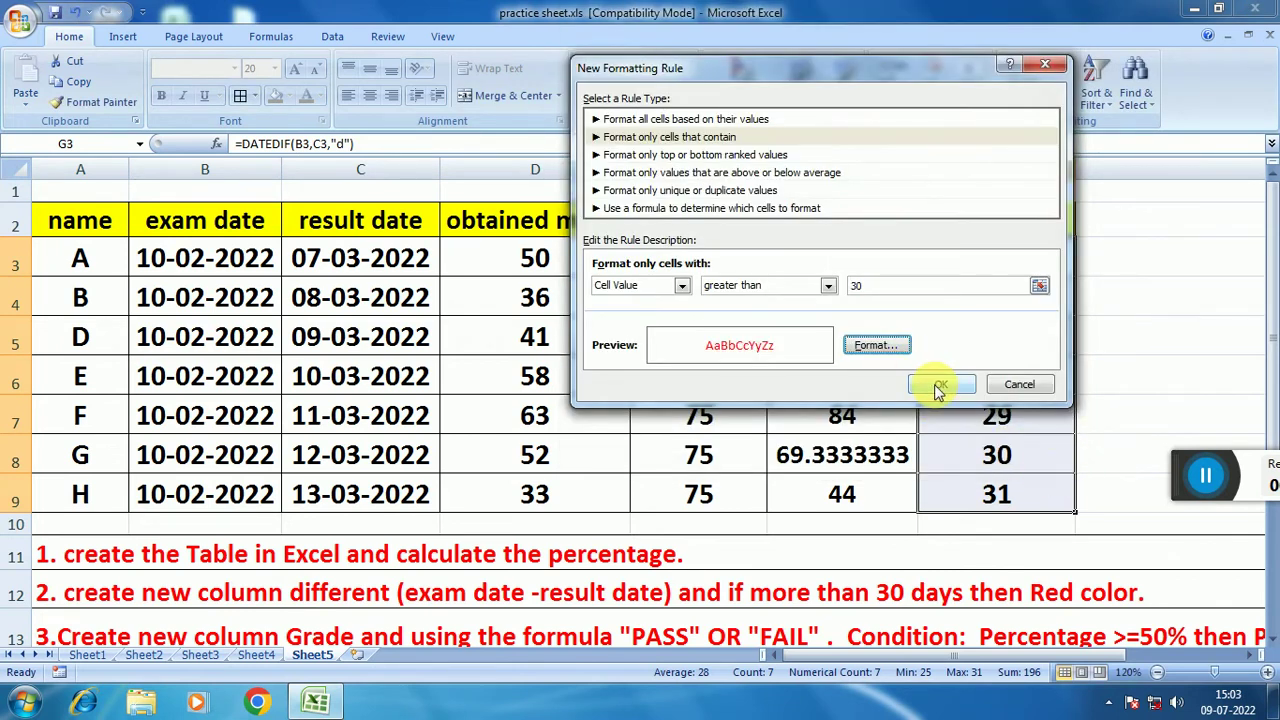
{"action": "left_click", "coordinate": [940, 386]}
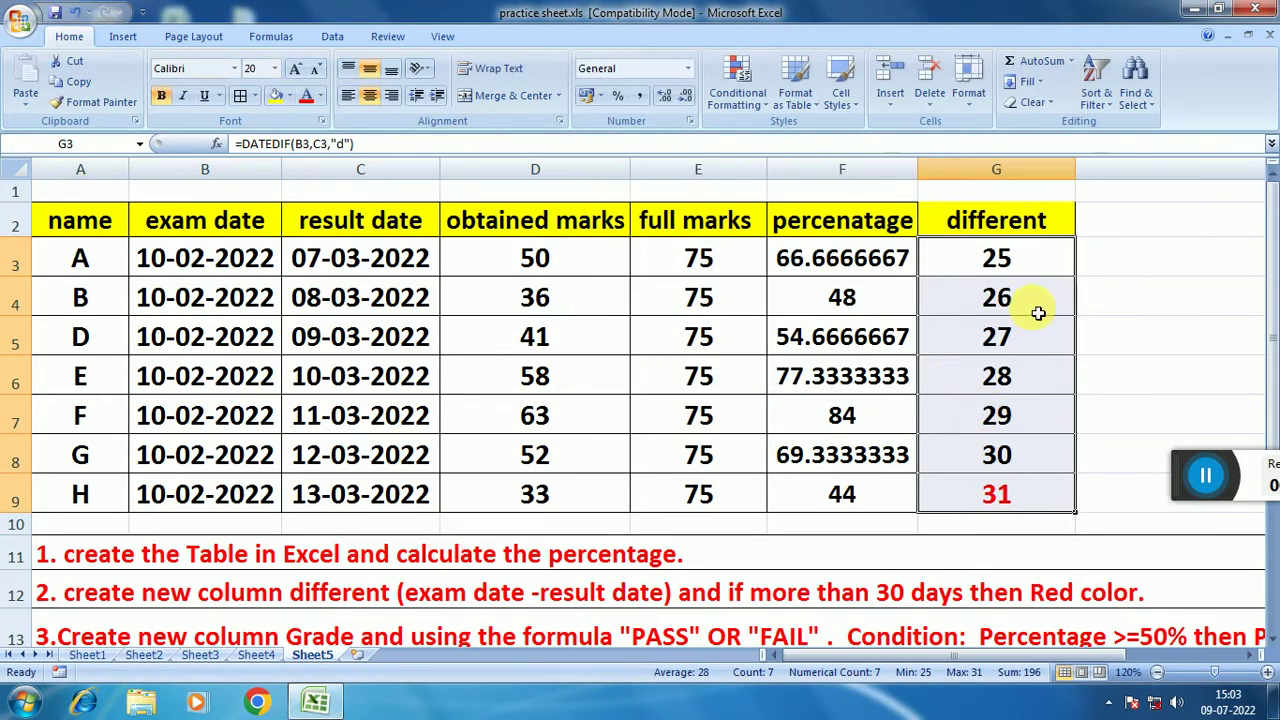
{"action": "left_click", "coordinate": [1099, 510]}
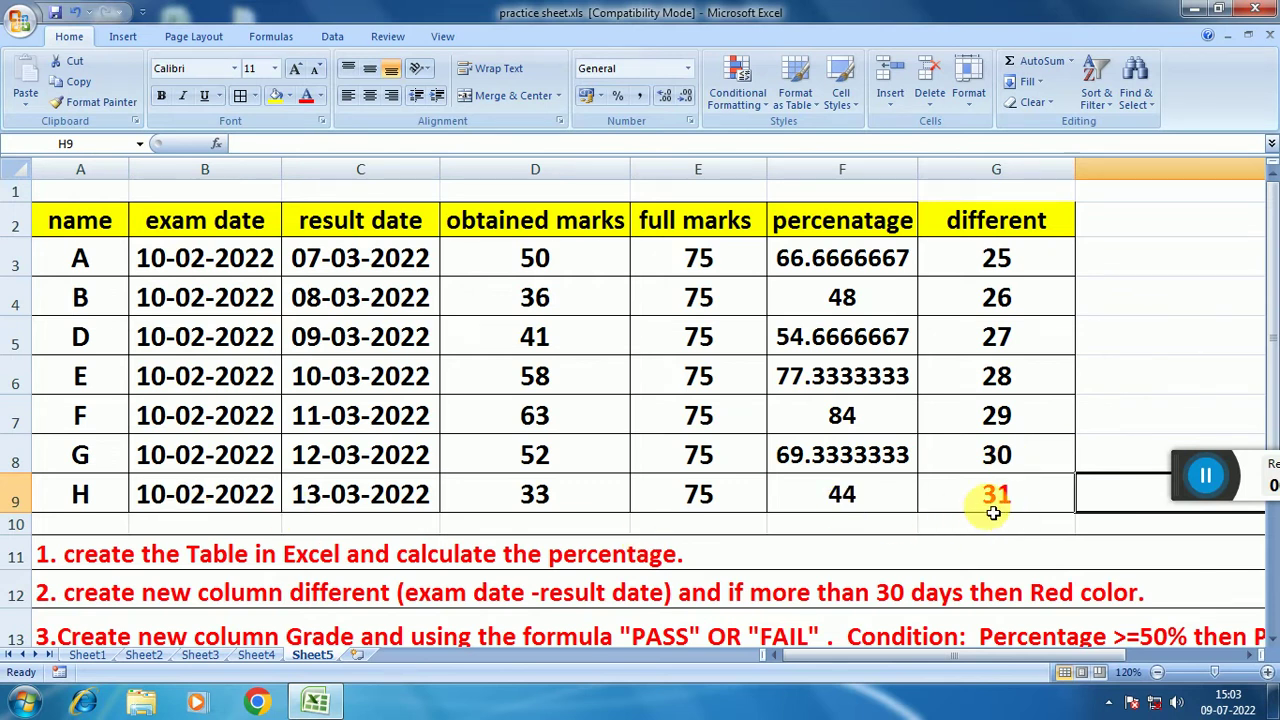
Narrow the empty column H to about the width of the "different" column.
{"action": "scroll", "coordinate": [960, 528], "scroll_direction": "down", "scroll_amount": 1}
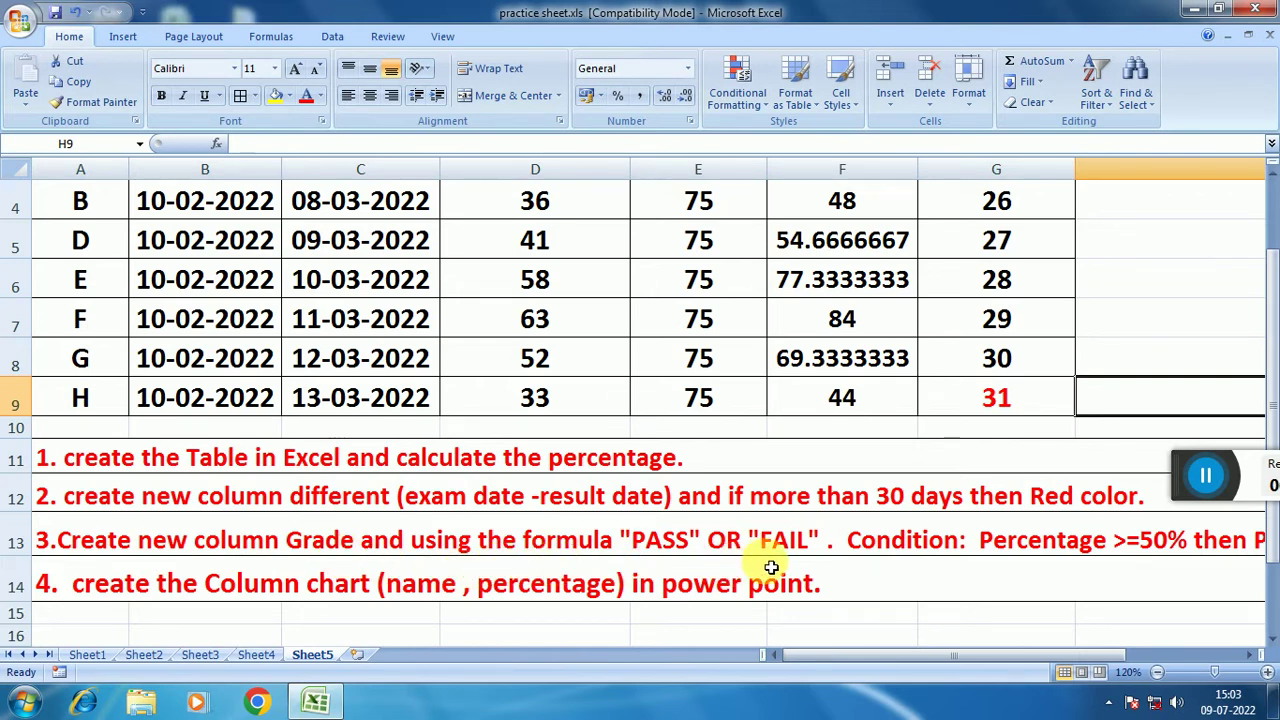
{"action": "scroll", "coordinate": [769, 568], "scroll_direction": "up", "scroll_amount": 1}
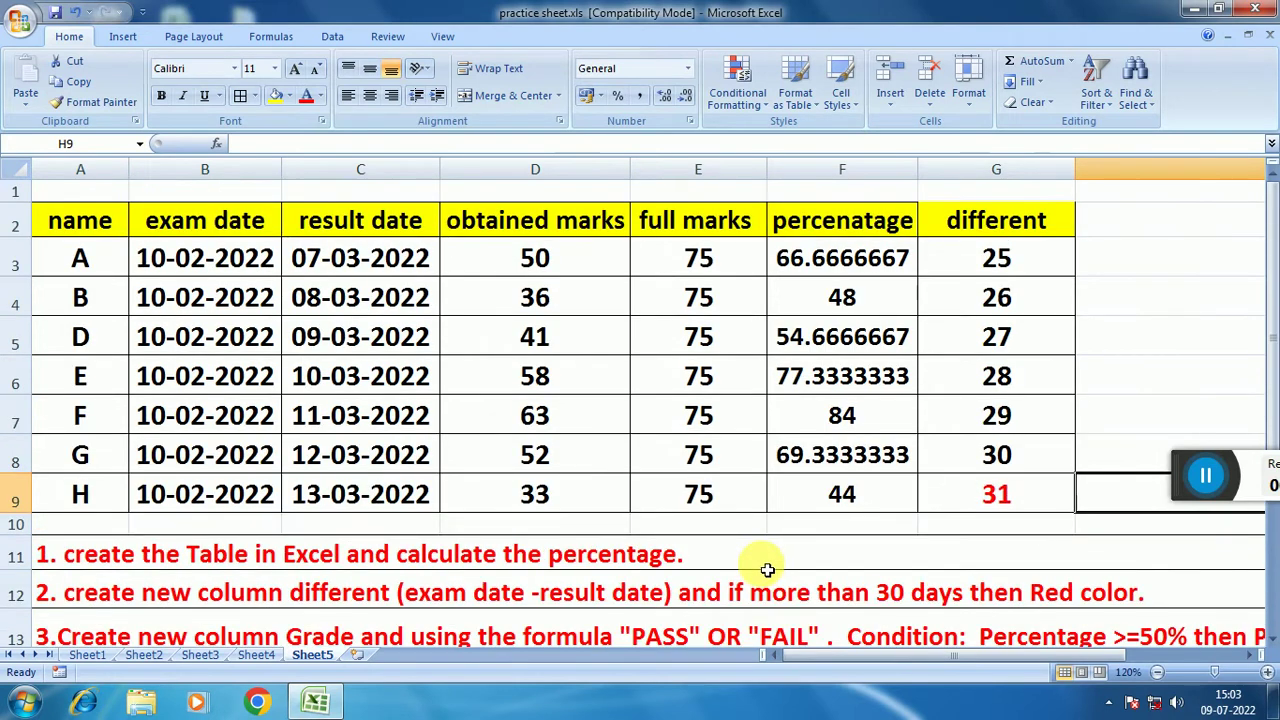
{"action": "left_click", "coordinate": [1168, 222]}
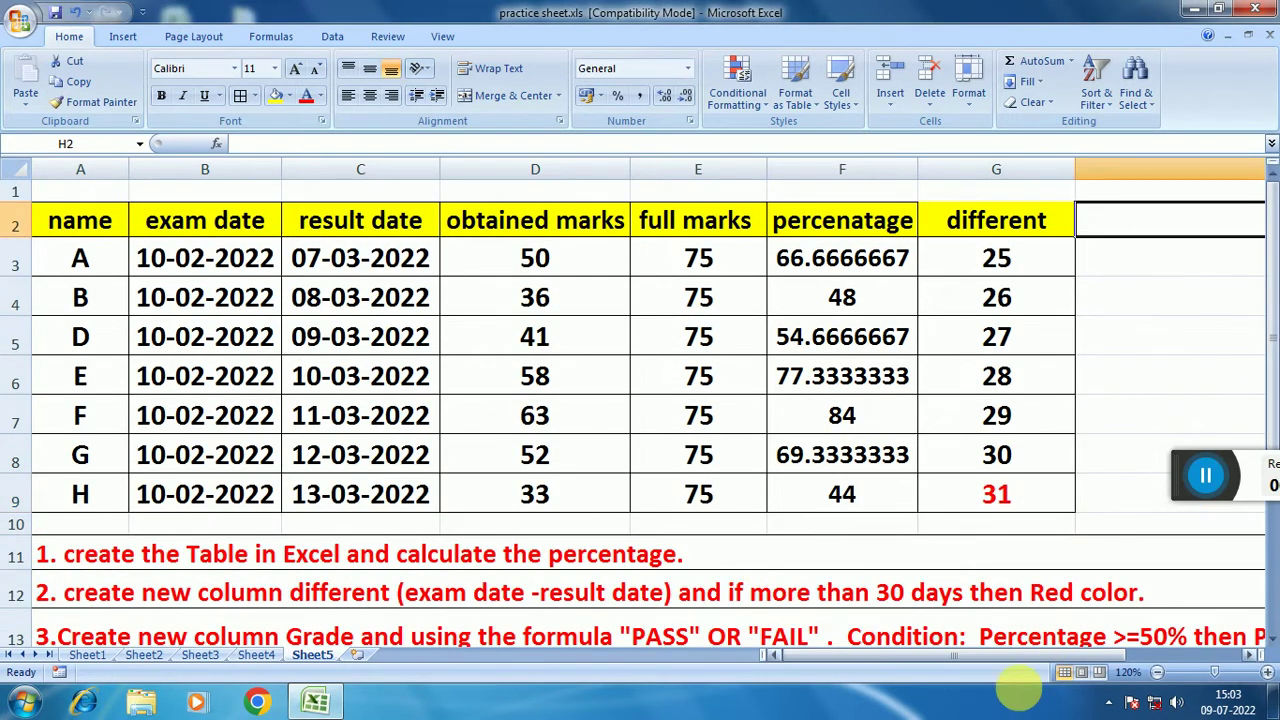
{"action": "left_click_drag", "start_coordinate": [895, 652], "coordinate": [1042, 650]}
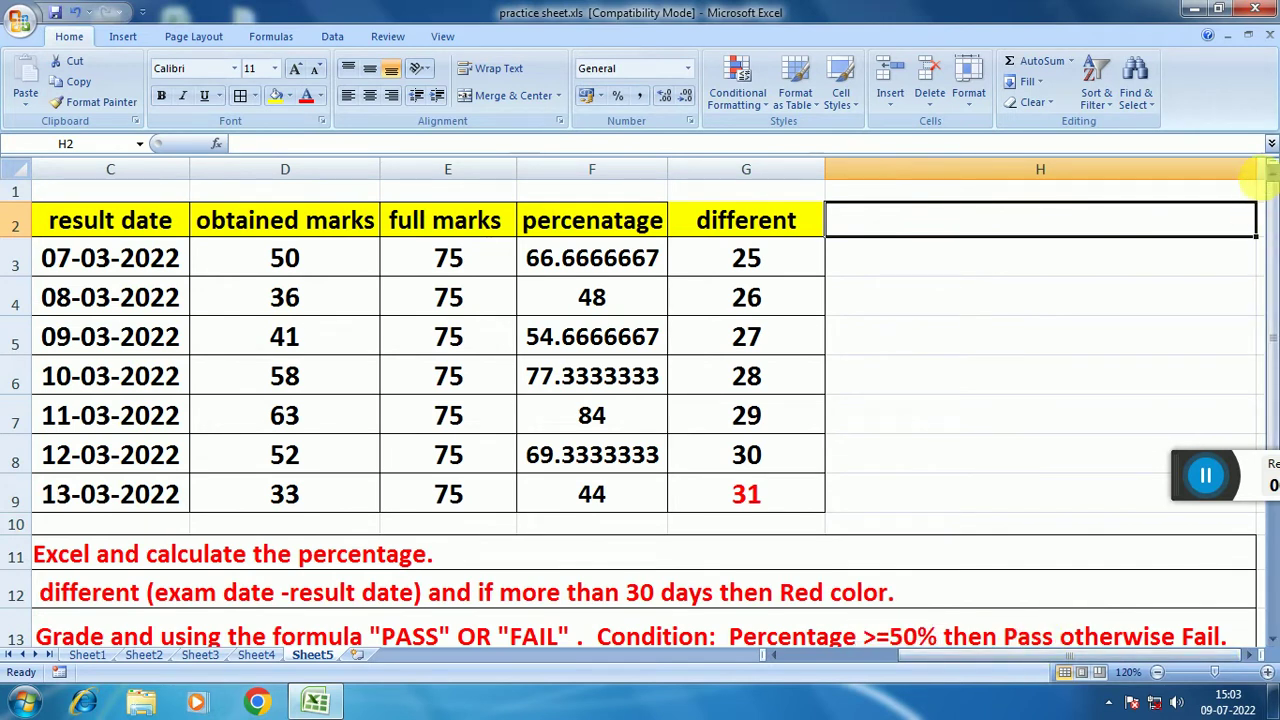
{"action": "left_click_drag", "start_coordinate": [1265, 175], "coordinate": [988, 210]}
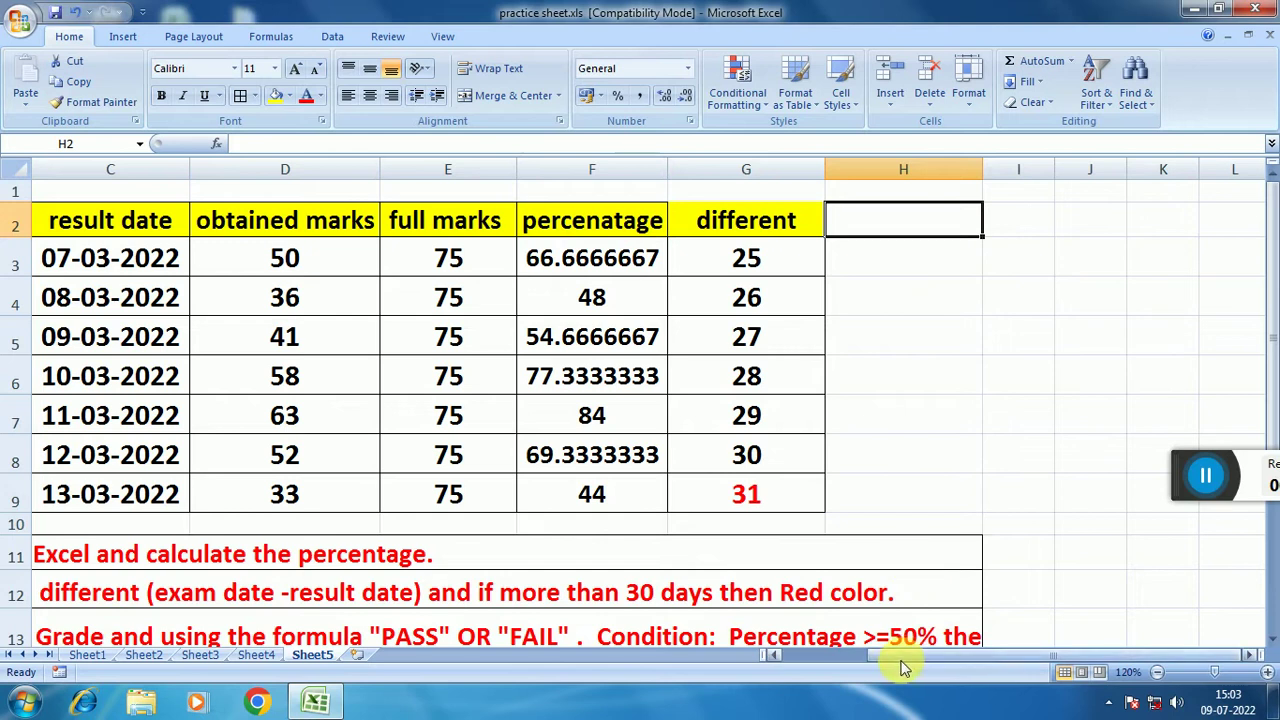
Add the column heading "grade" in cell H2 and widen column H slightly.
{"action": "scroll", "coordinate": [920, 622], "scroll_direction": "down", "scroll_amount": 1}
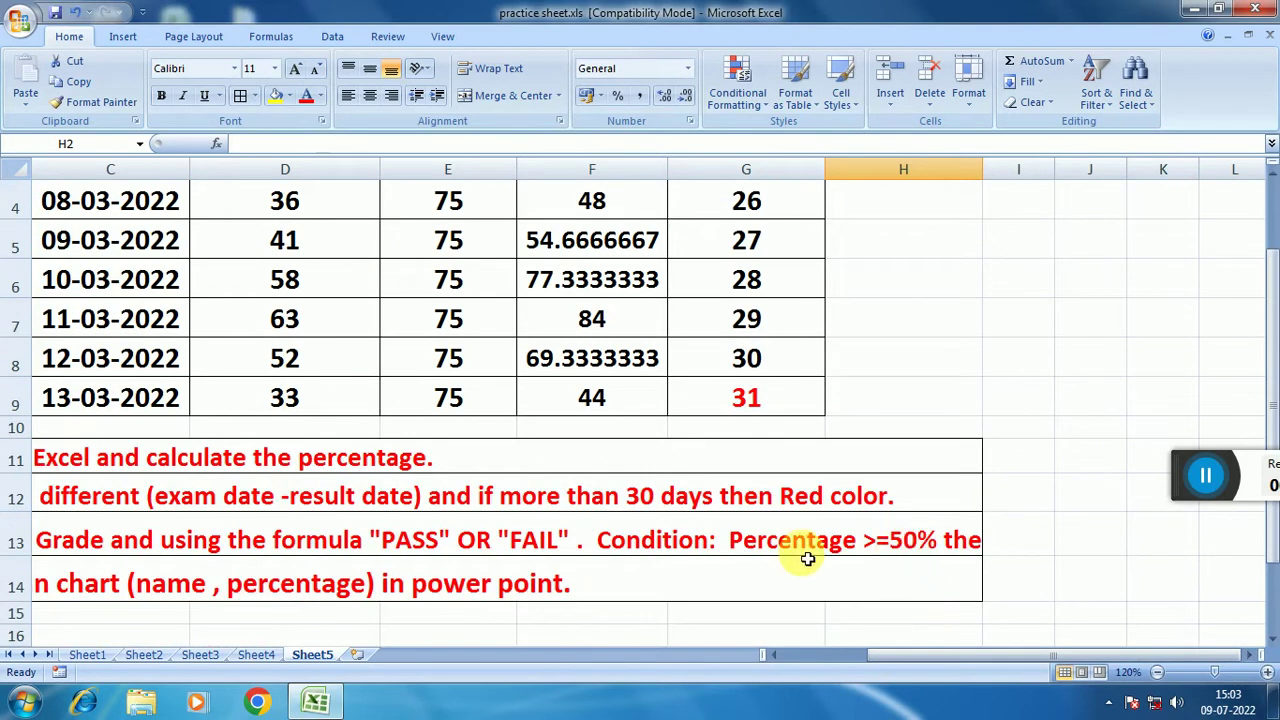
{"action": "scroll", "coordinate": [830, 590], "scroll_direction": "up", "scroll_amount": 1}
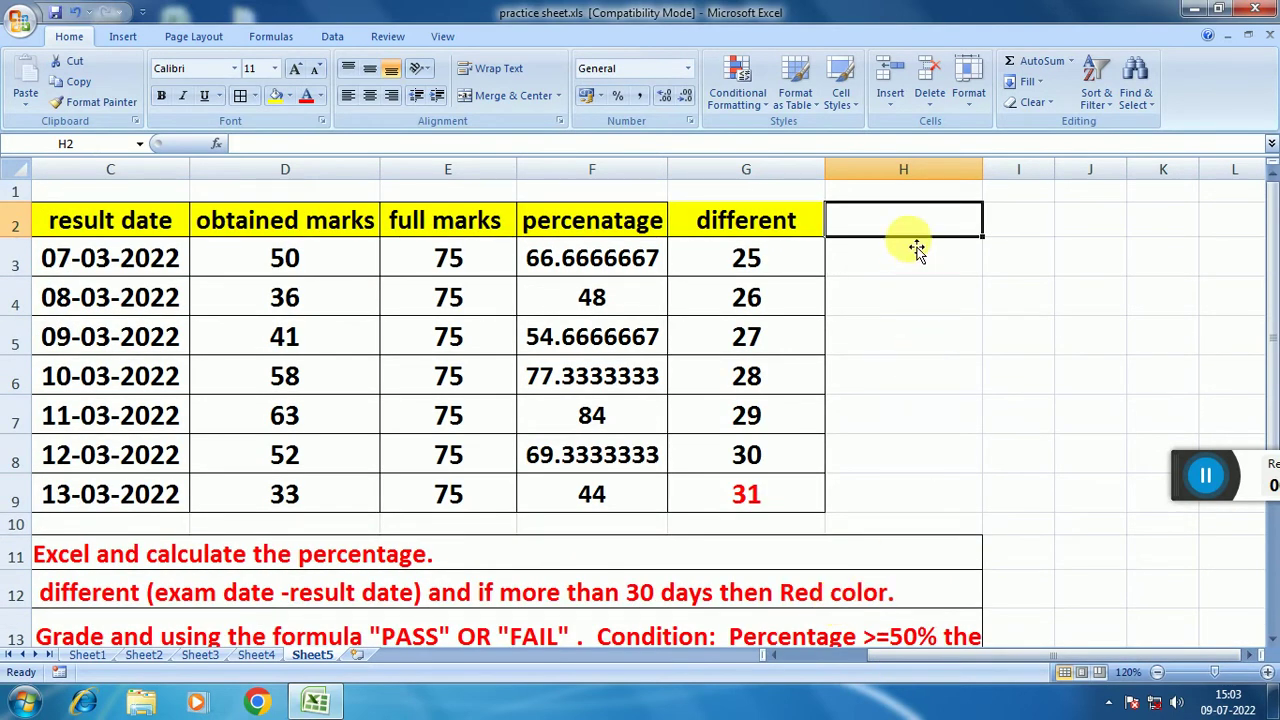
{"action": "type", "text": "g"}
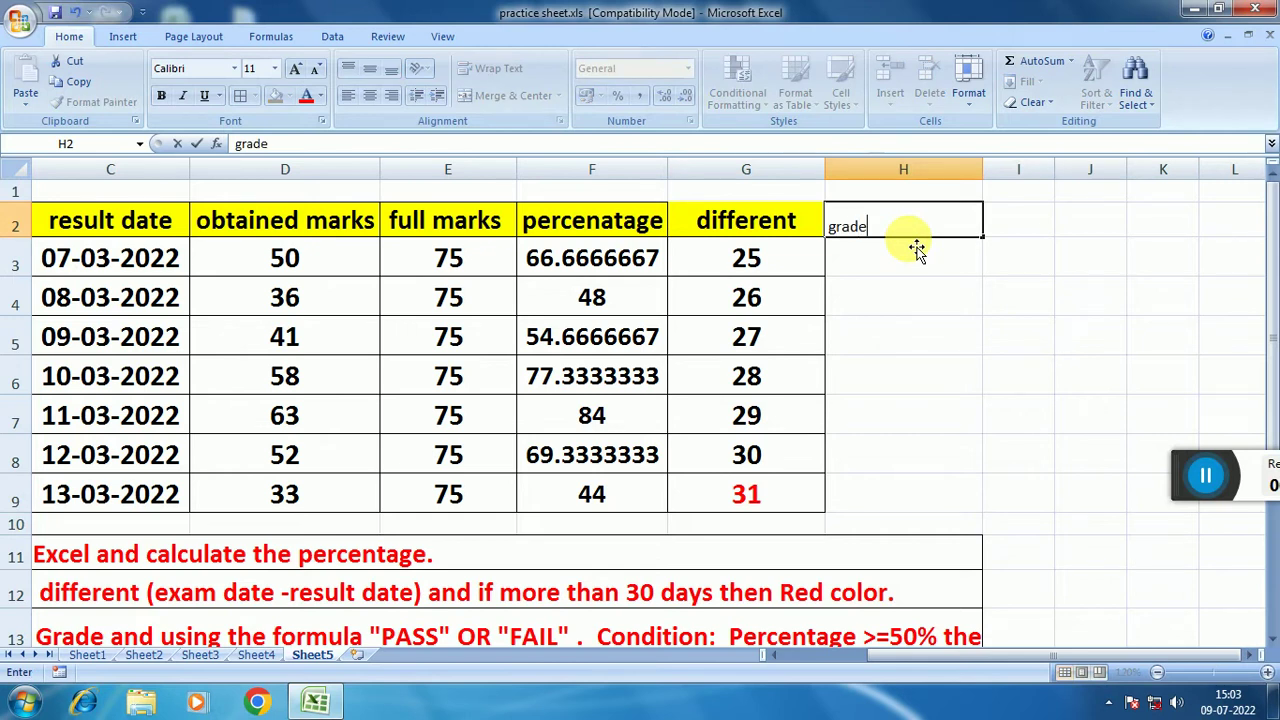
{"action": "type", "text": "rade"}
{"action": "key", "text": "Return"}
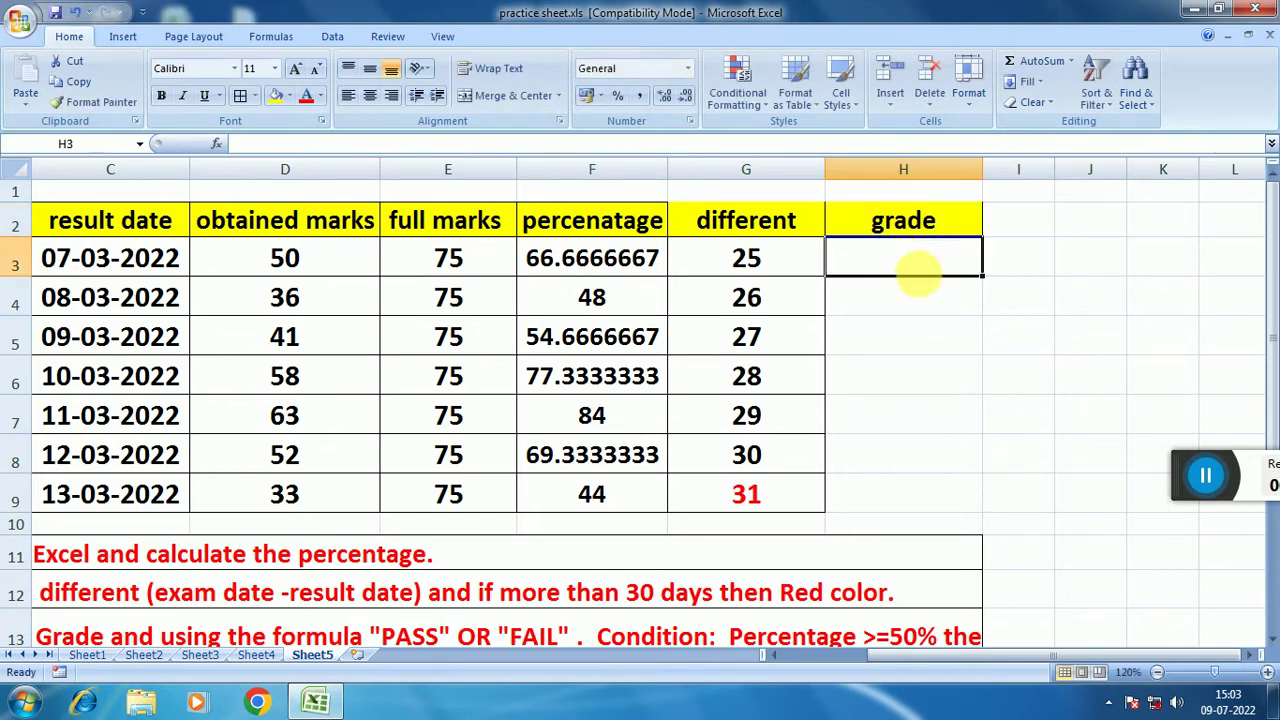
{"action": "left_click_drag", "start_coordinate": [983, 172], "coordinate": [1003, 172]}
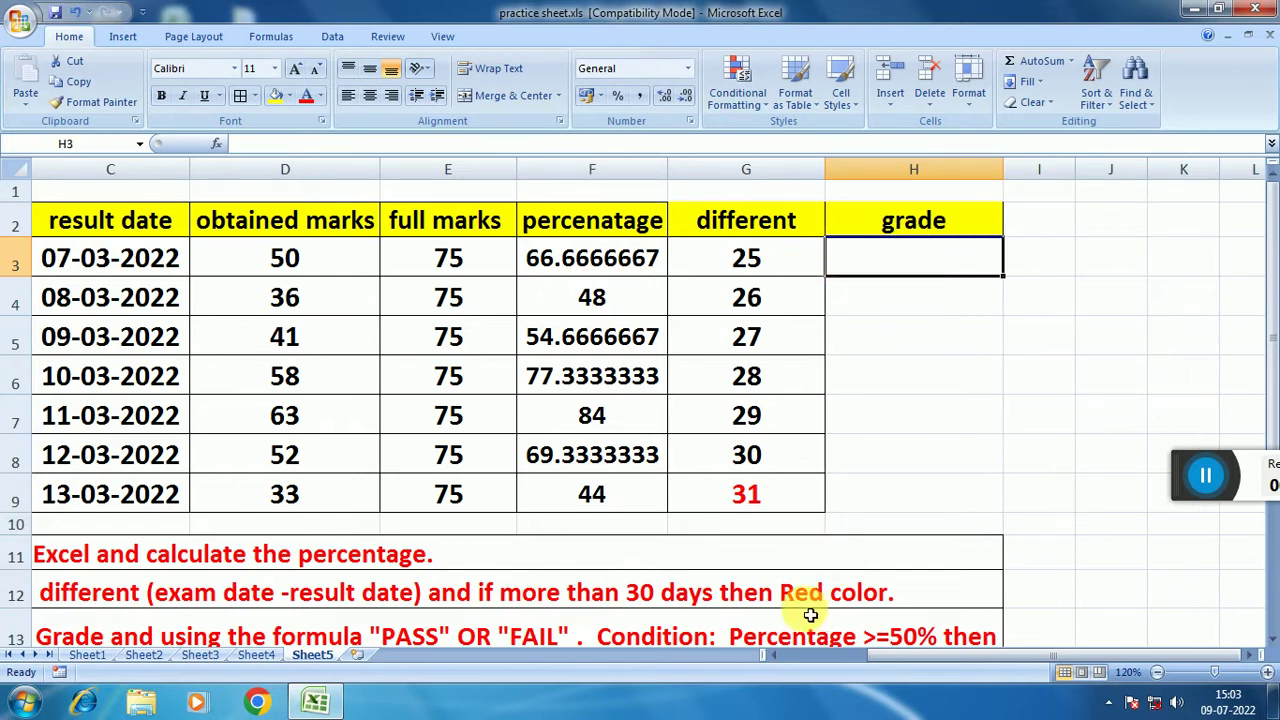
Try grading the students with =IF(F3>=50%,"PASS","FAIL") in H3 and fill the formula down through H9.
{"action": "scroll", "coordinate": [803, 636], "scroll_direction": "down", "scroll_amount": 1}
{"action": "scroll", "coordinate": [889, 391], "scroll_direction": "up", "scroll_amount": 1}
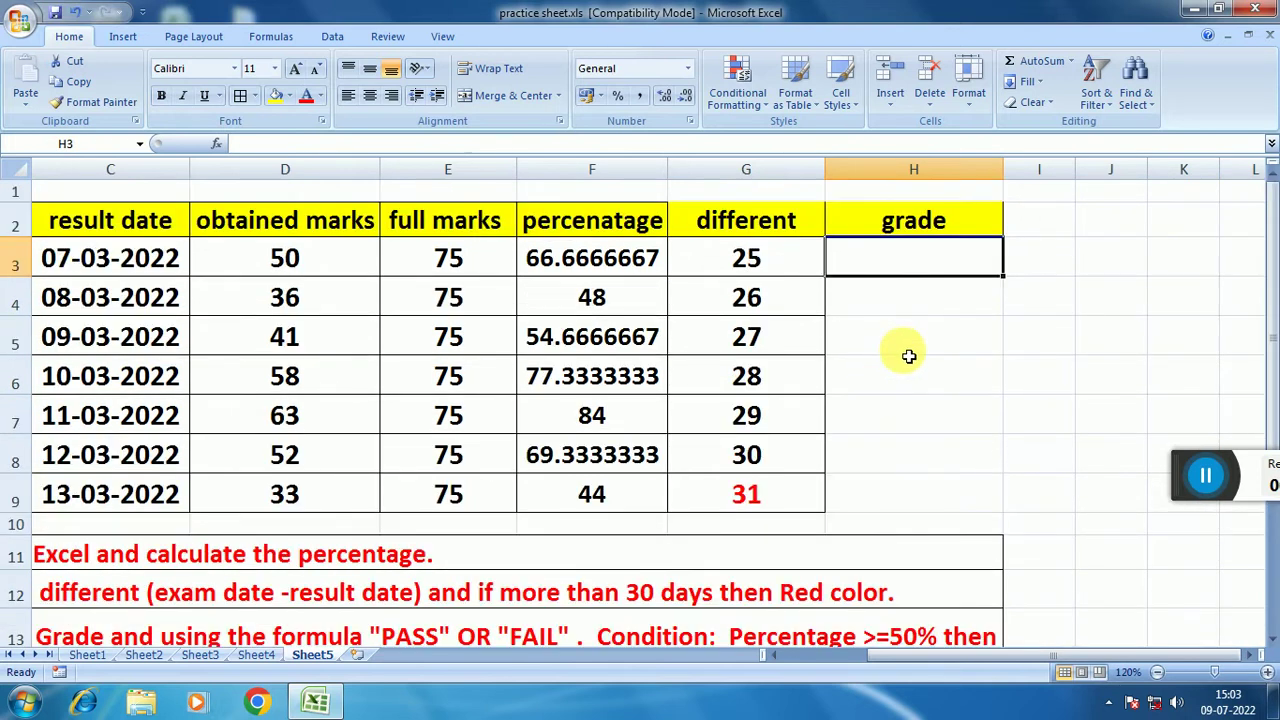
{"action": "type", "text": "="}
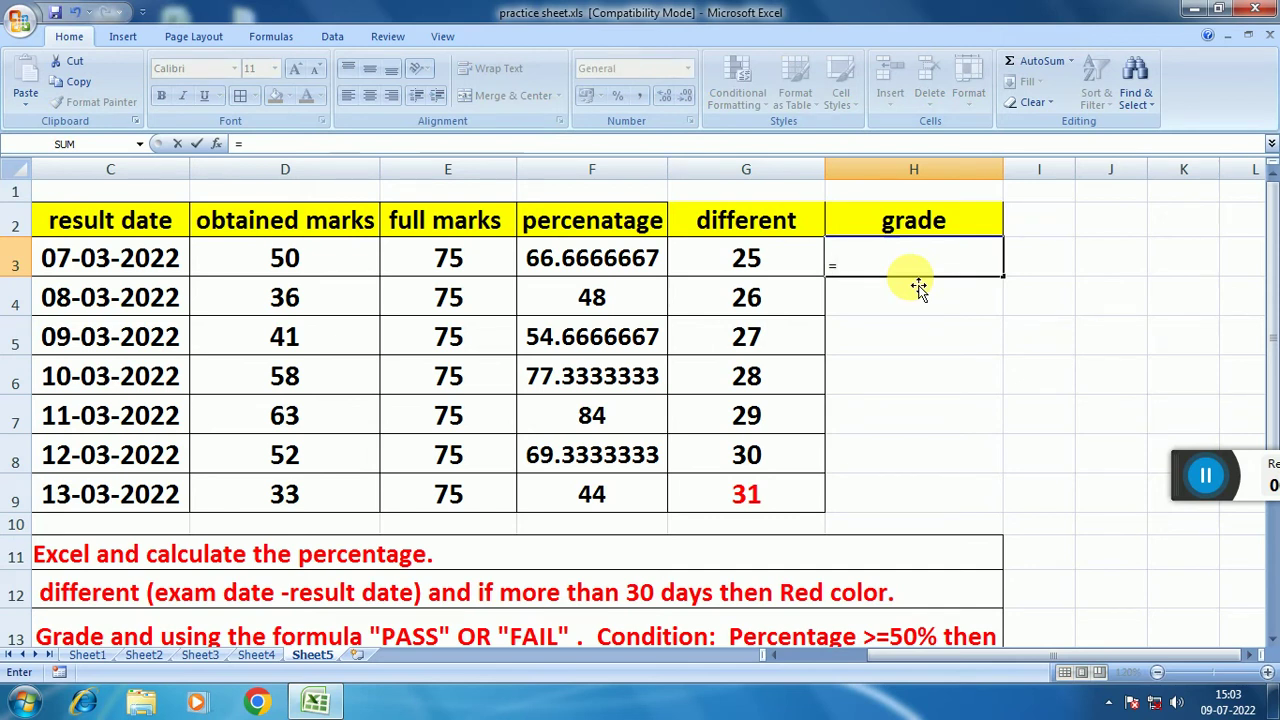
{"action": "type", "text": "if"}
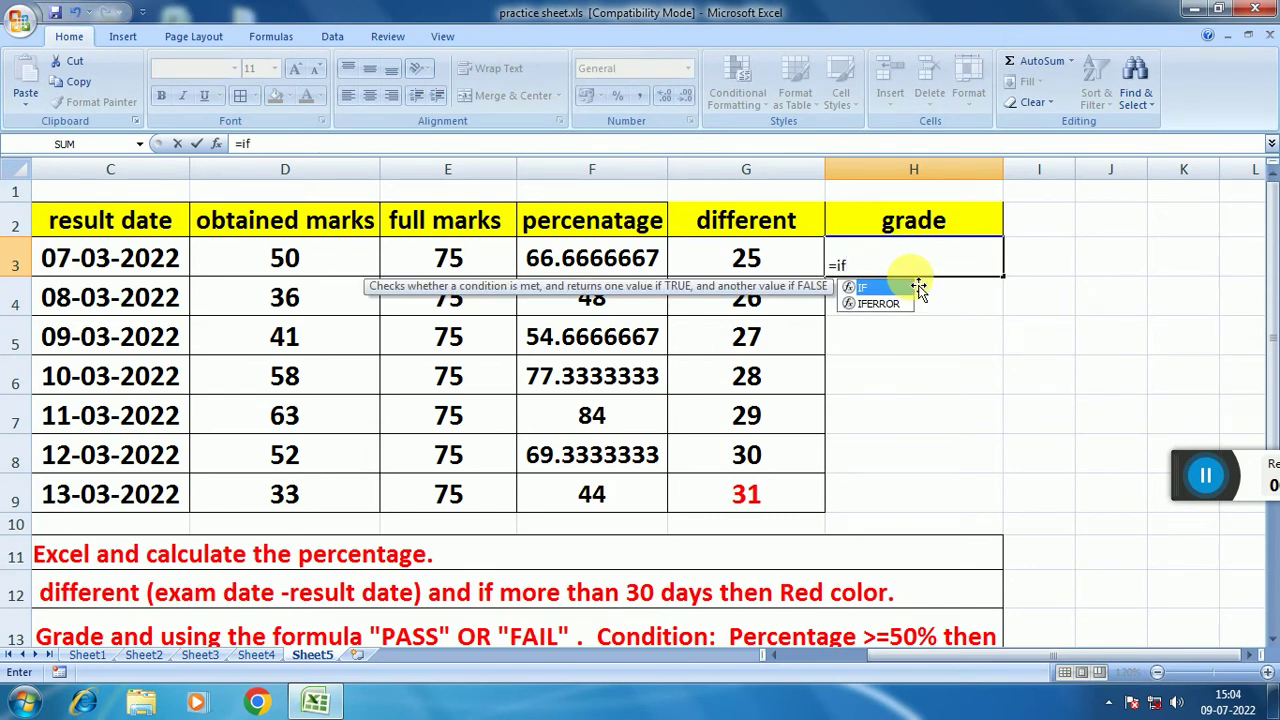
{"action": "type", "text": "("}
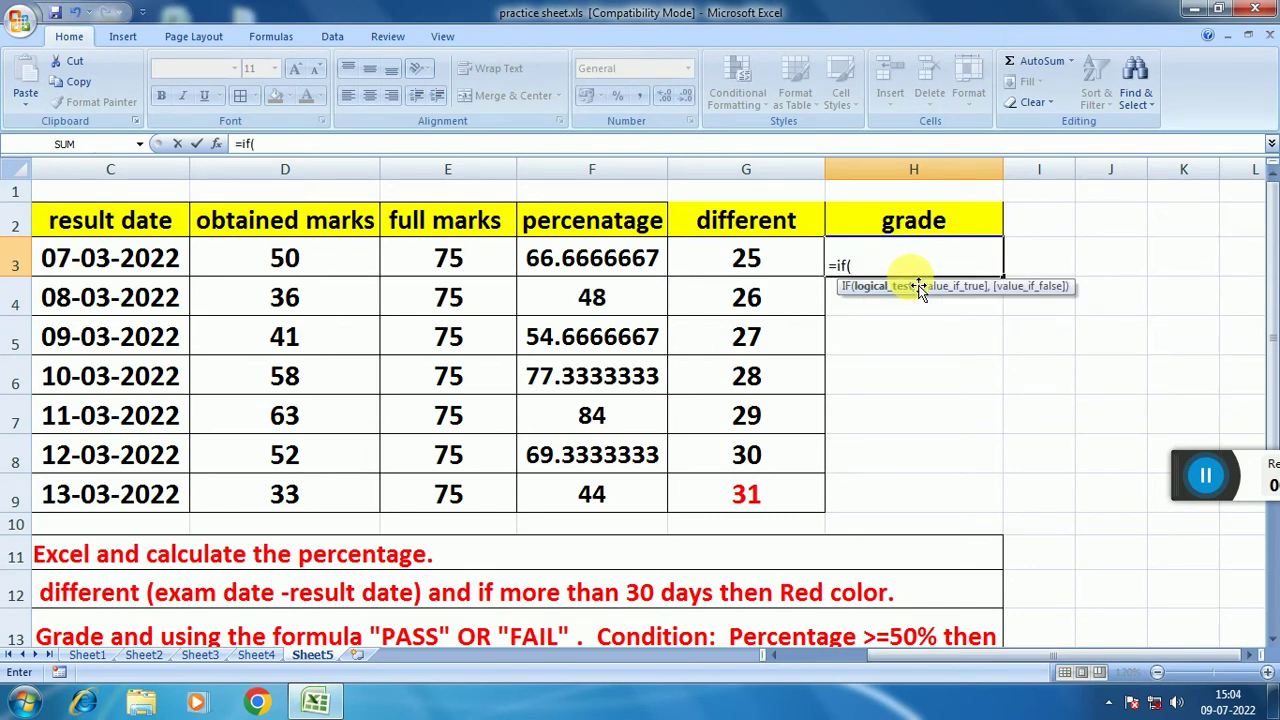
{"action": "left_click", "coordinate": [595, 268]}
{"action": "type", "text": ">=50"}
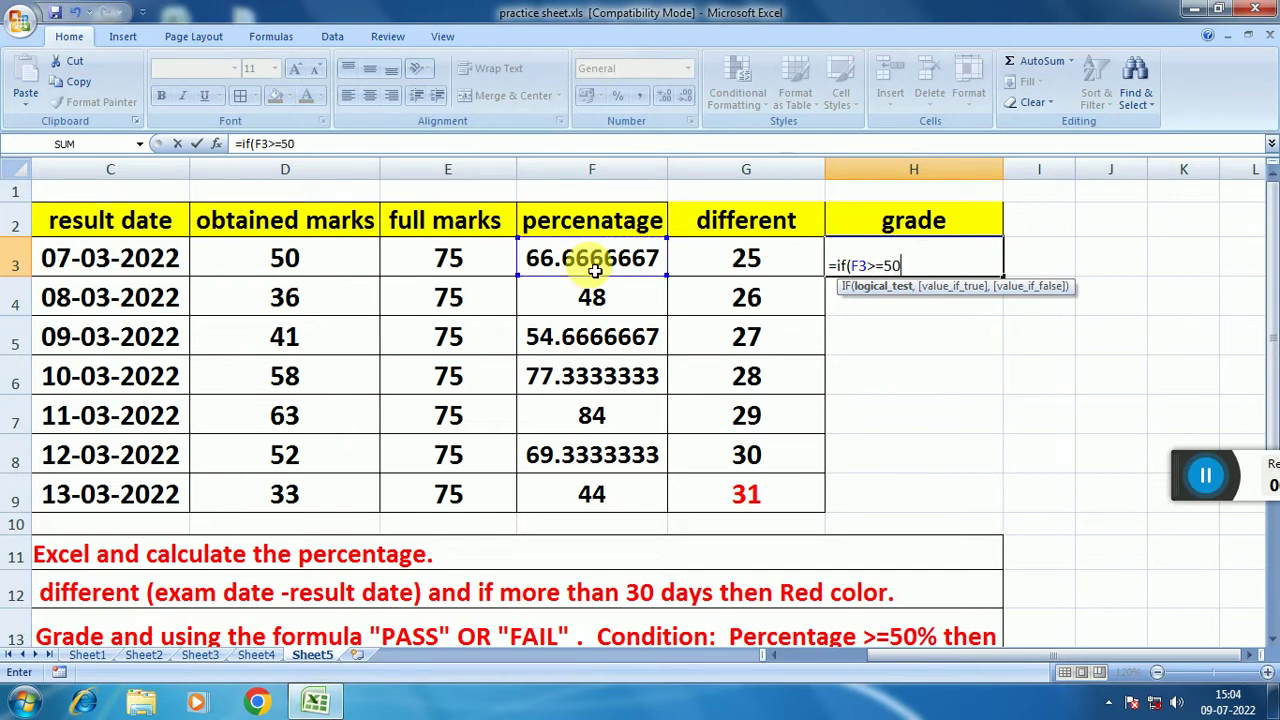
{"action": "type", "text": "%,\"PASS"}
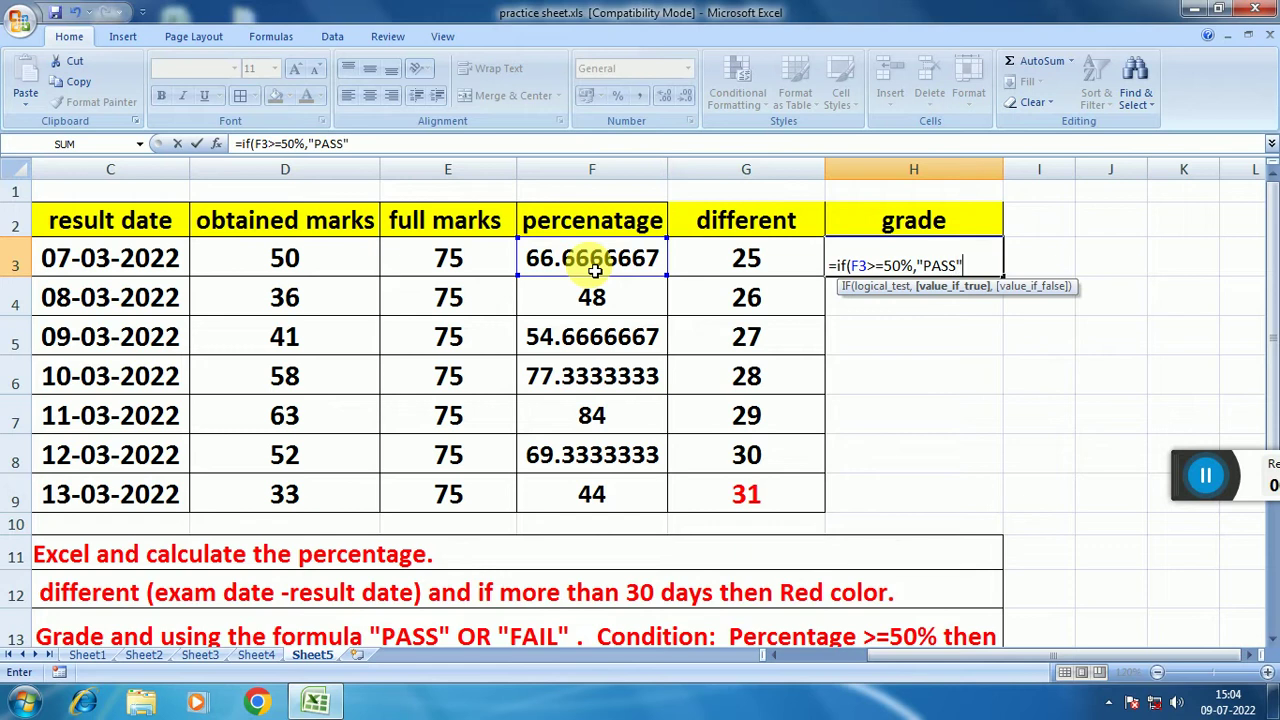
{"action": "type", "text": ",\"FAIL"}
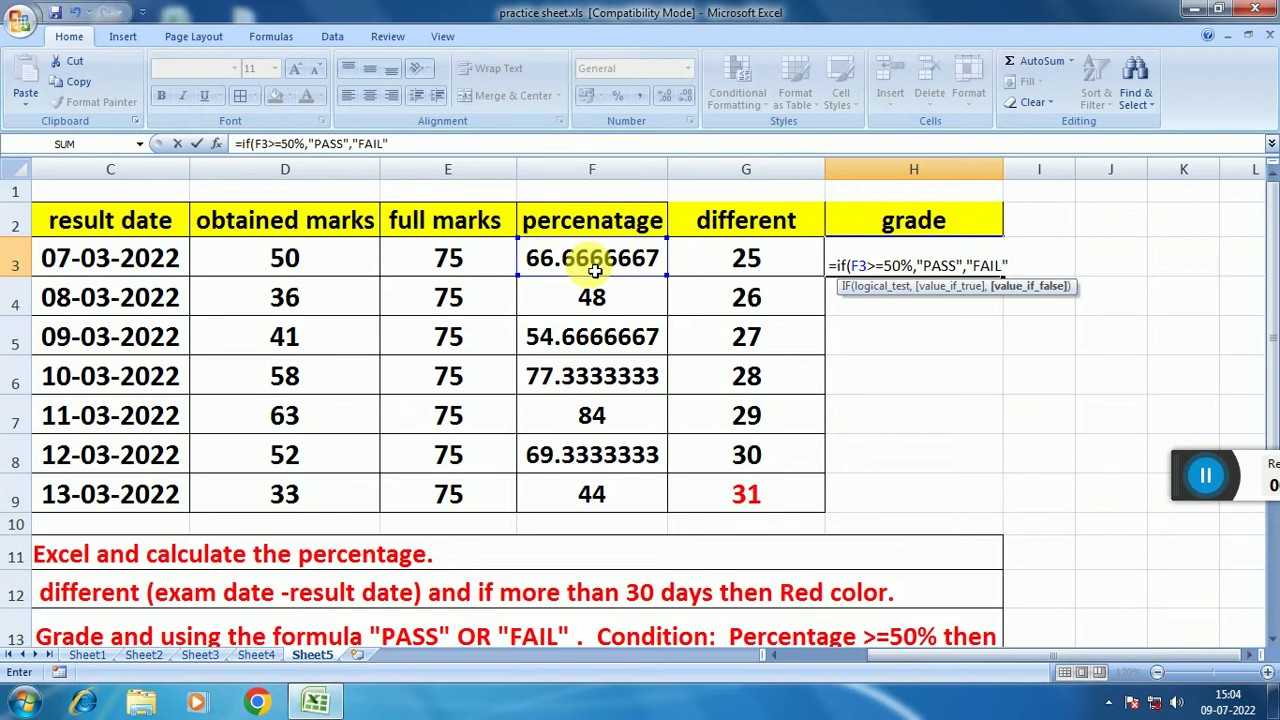
{"action": "key", "text": "Return"}
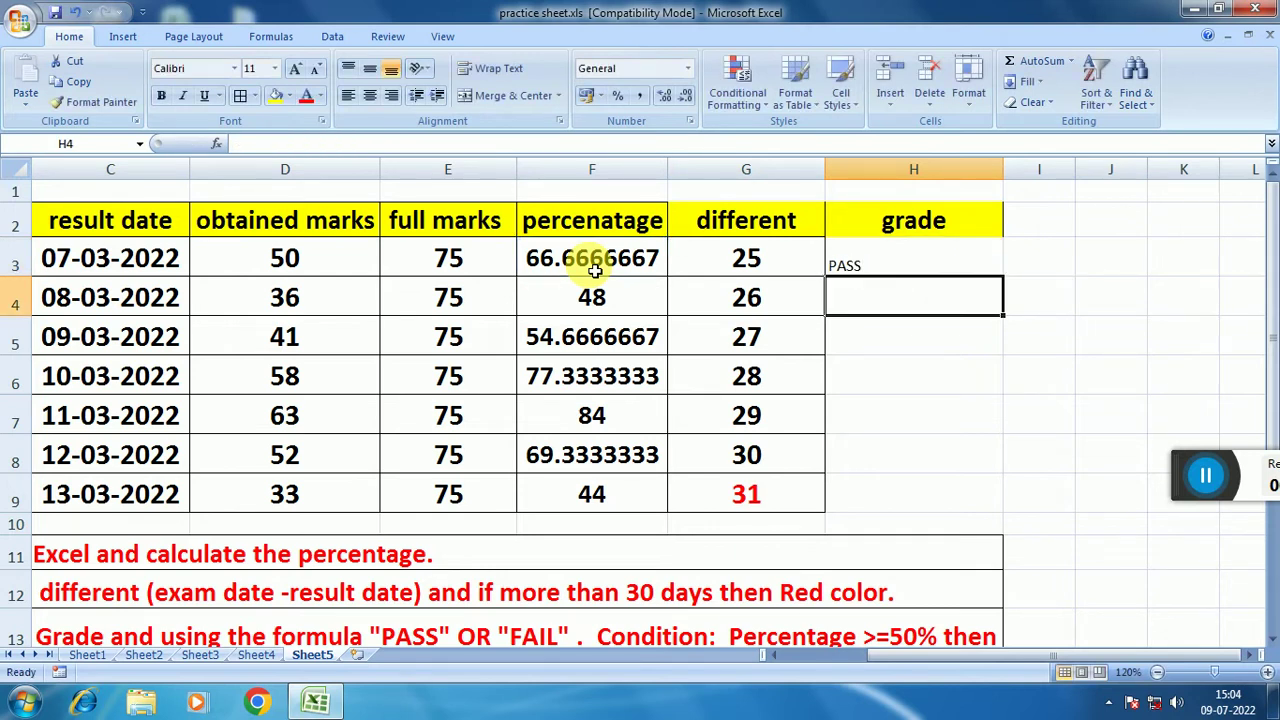
{"action": "left_click", "coordinate": [851, 268]}
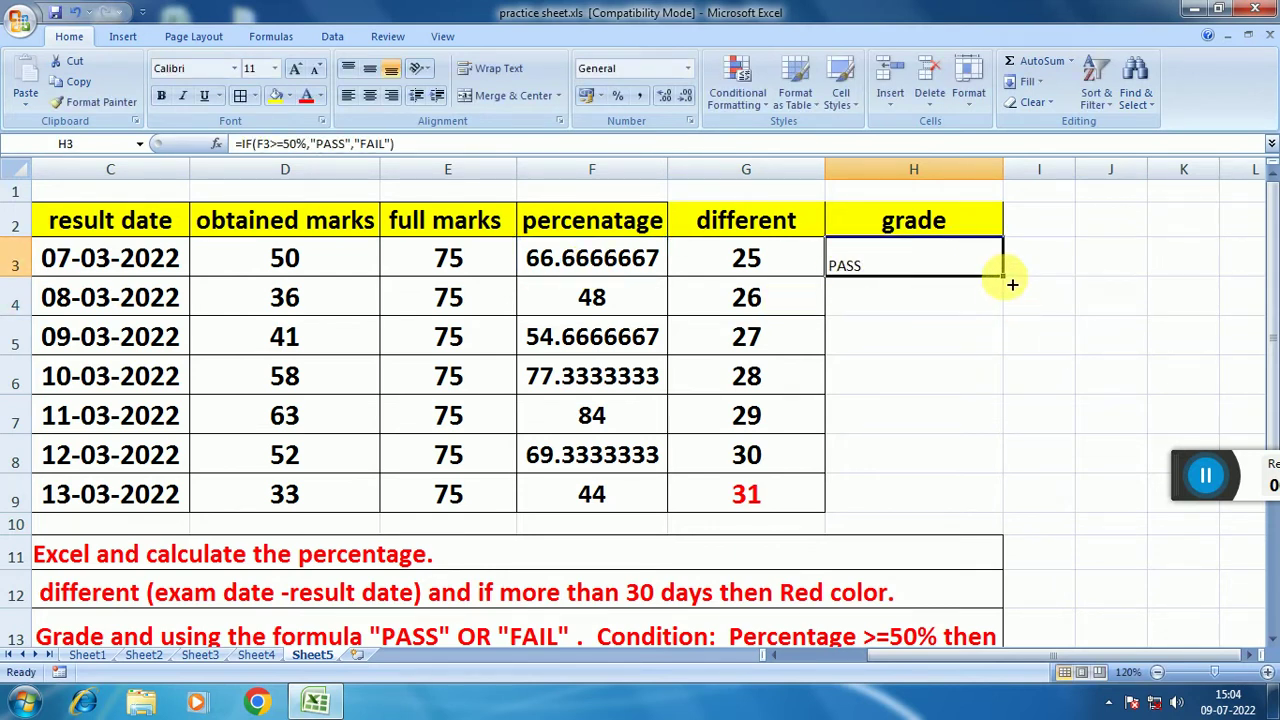
{"action": "left_click_drag", "start_coordinate": [1012, 285], "coordinate": [946, 508]}
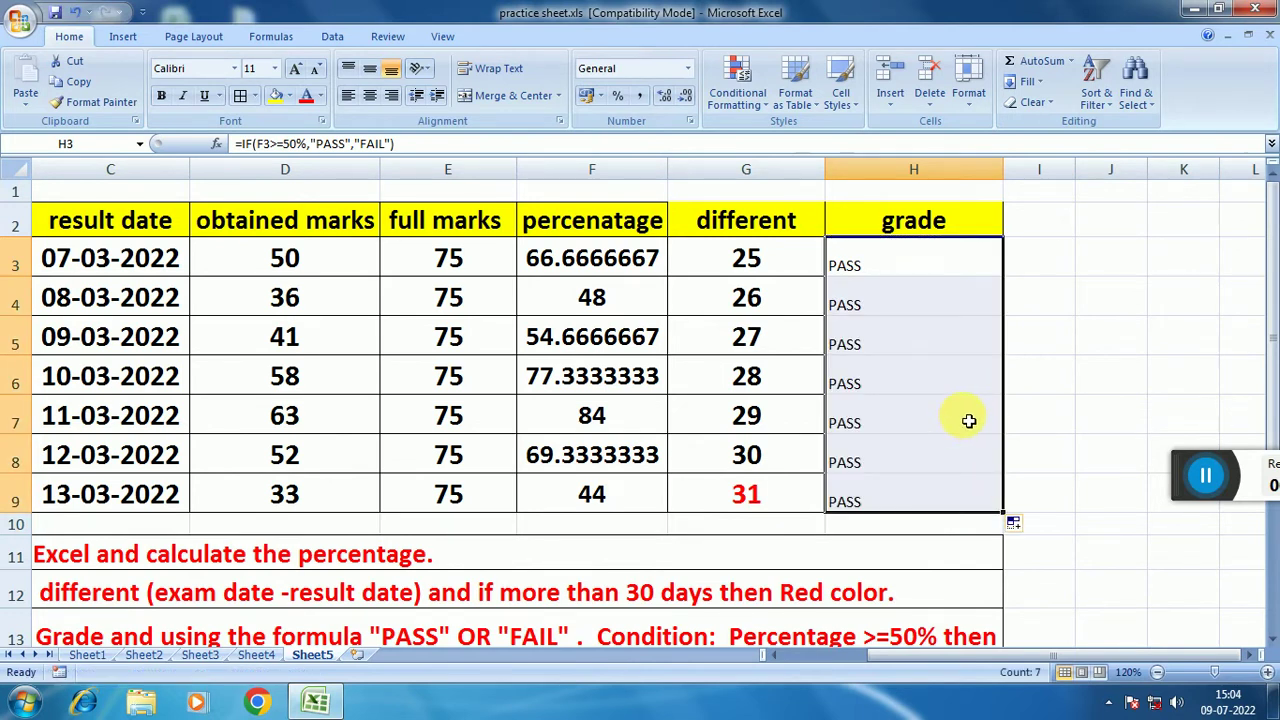
Check the grade formulas in H4 and H3 and clear the grades from H3:H9.
{"action": "left_click", "coordinate": [903, 303]}
{"action": "left_click", "coordinate": [897, 270]}
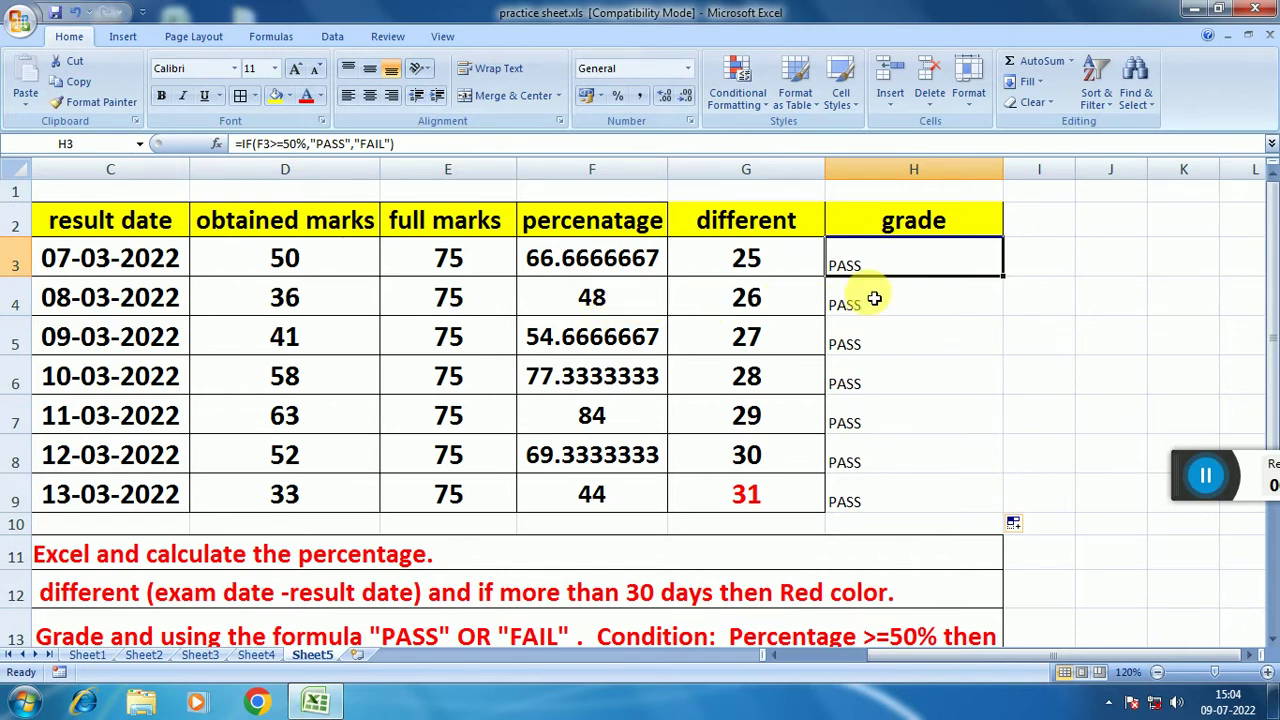
{"action": "left_click", "coordinate": [996, 351]}
{"action": "left_click_drag", "start_coordinate": [893, 266], "coordinate": [898, 495]}
{"action": "key", "text": "Delete"}
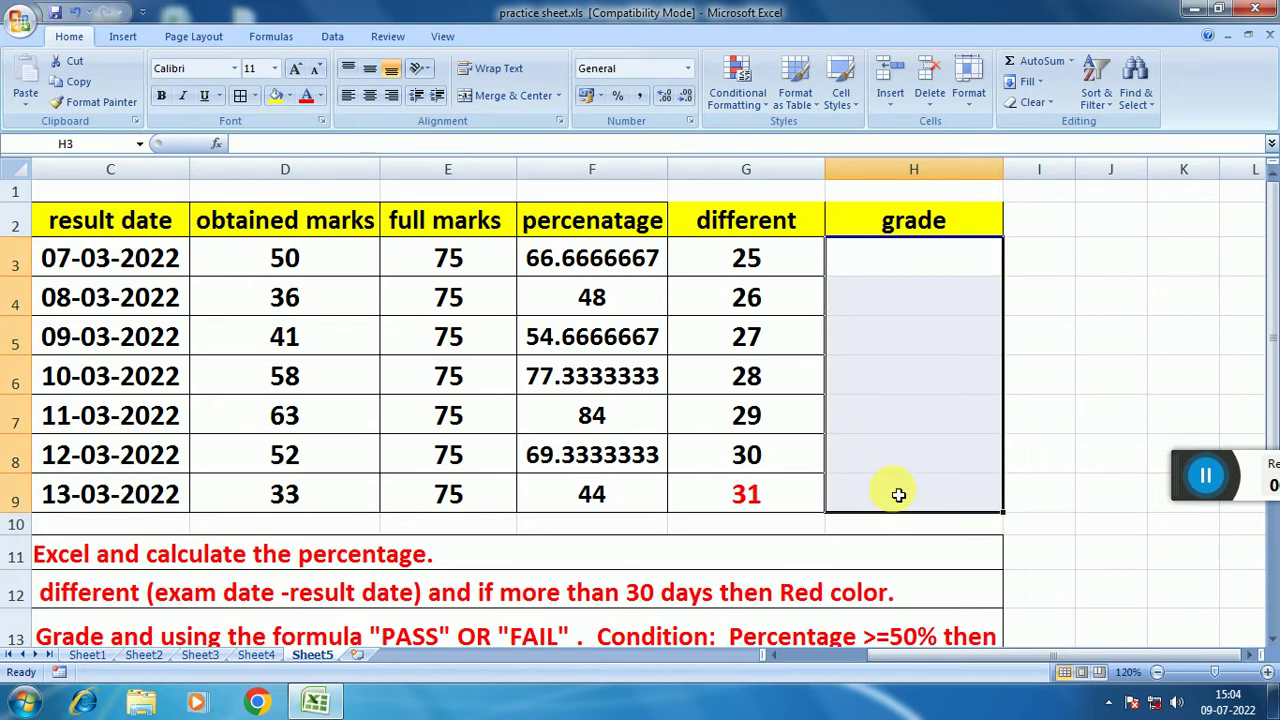
Enter =IF(F3>=50,"PASS","FAIL") in H3 and fill the formula down through H9.
{"action": "left_click", "coordinate": [901, 271]}
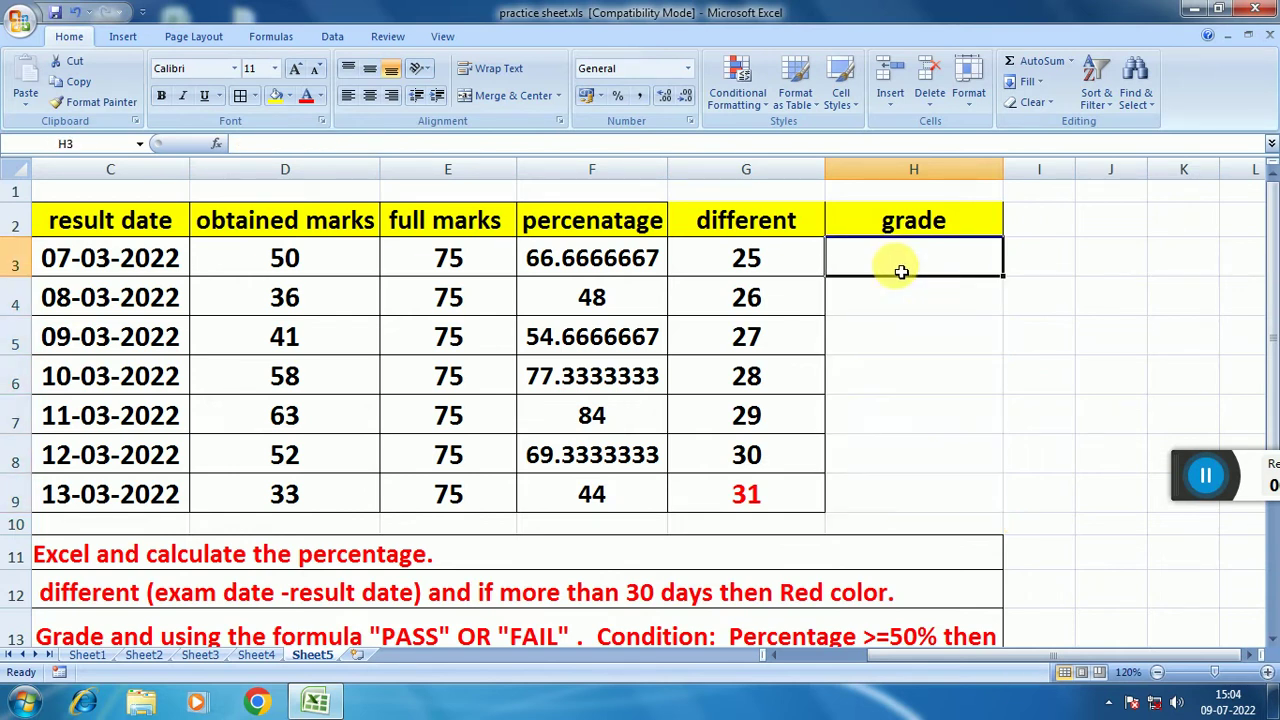
{"action": "type", "text": "="}
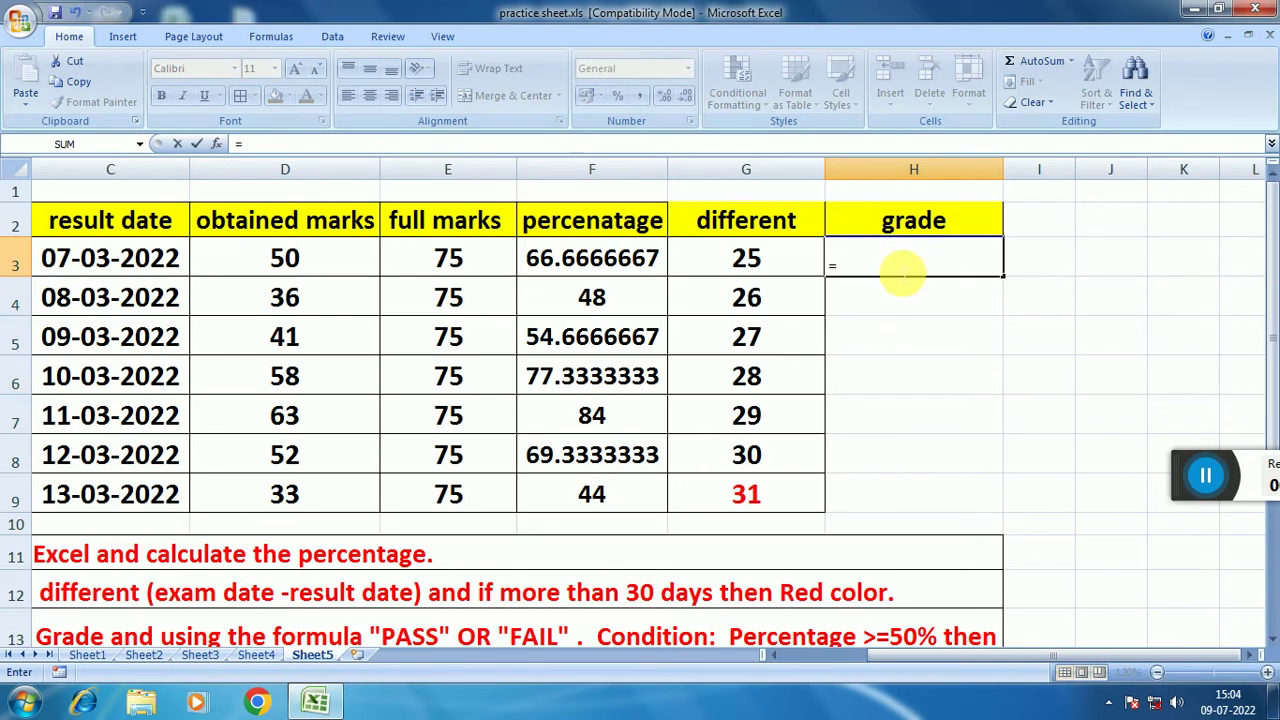
{"action": "type", "text": "IF"}
{"action": "type", "text": "("}
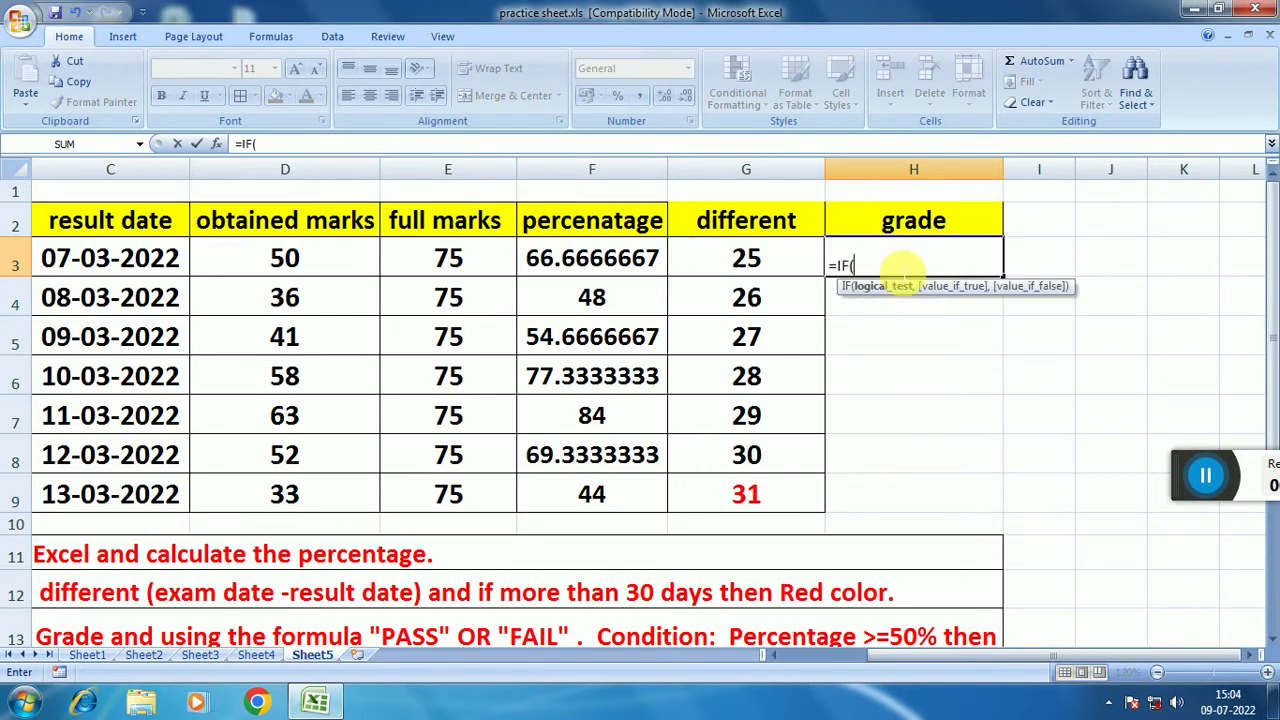
{"action": "left_click", "coordinate": [610, 258]}
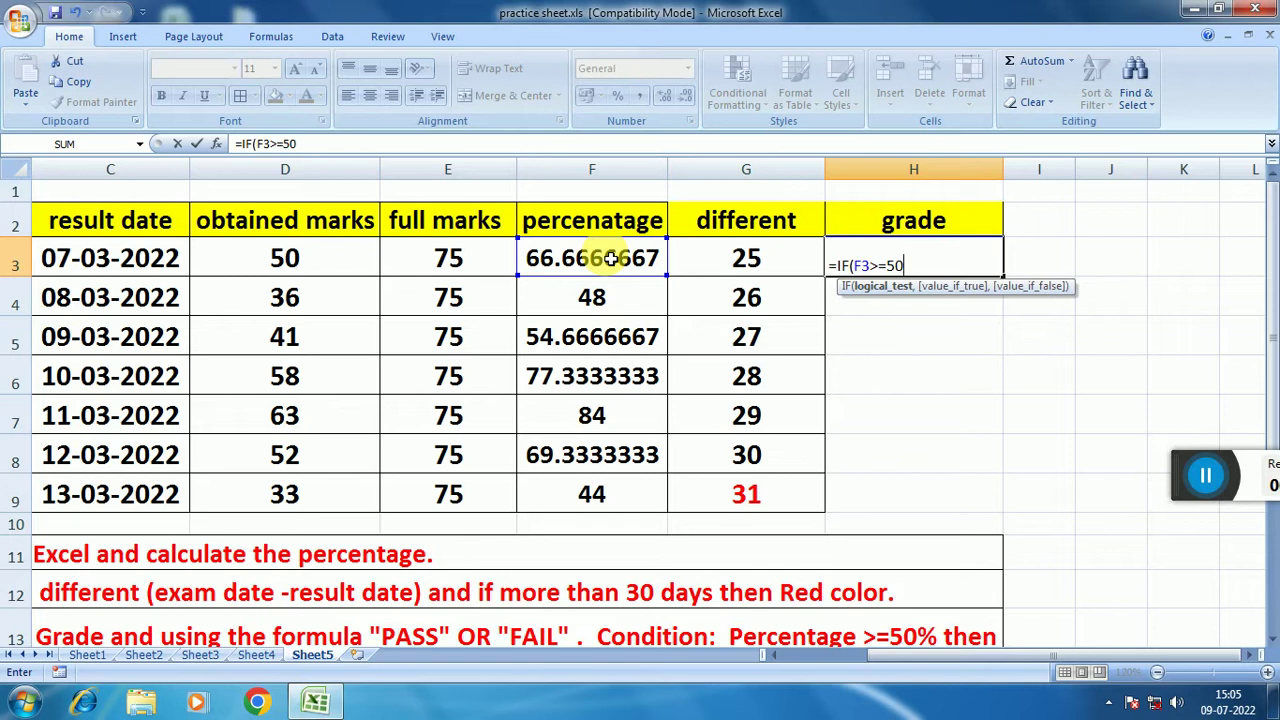
{"action": "type", "text": ">=50,\"PASS\",\"FAIL"}
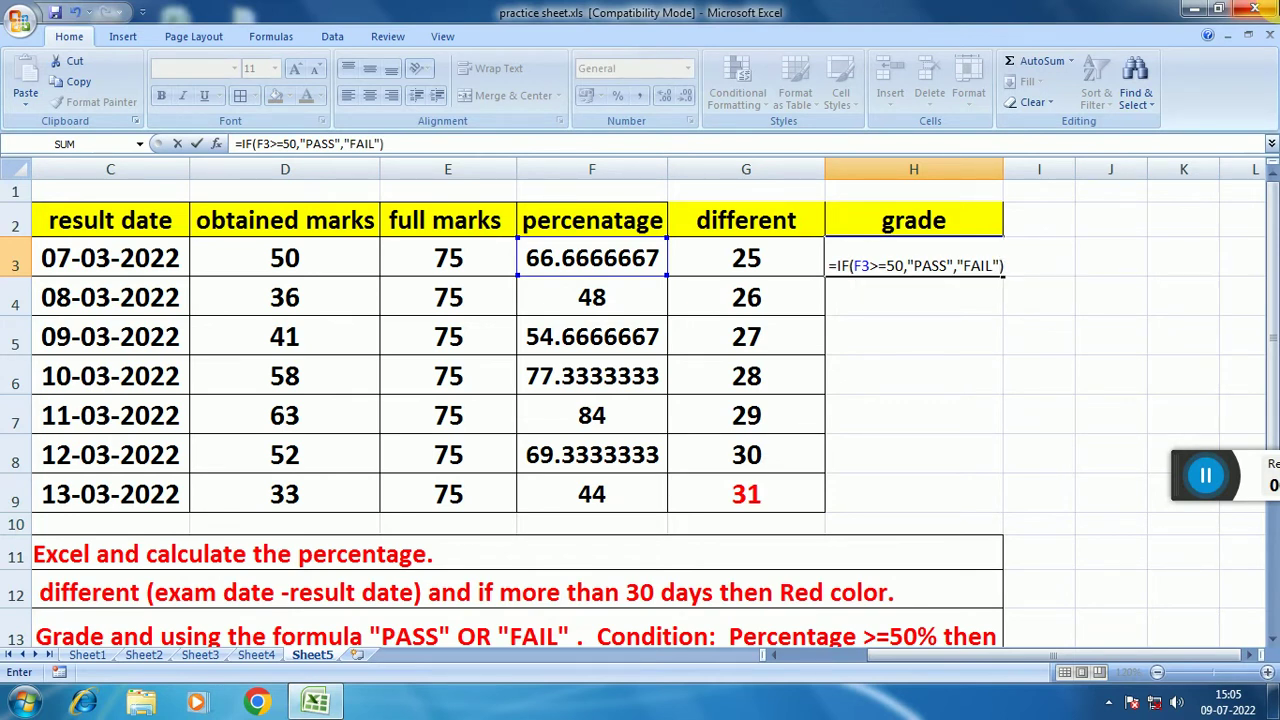
{"action": "key", "text": "Return"}
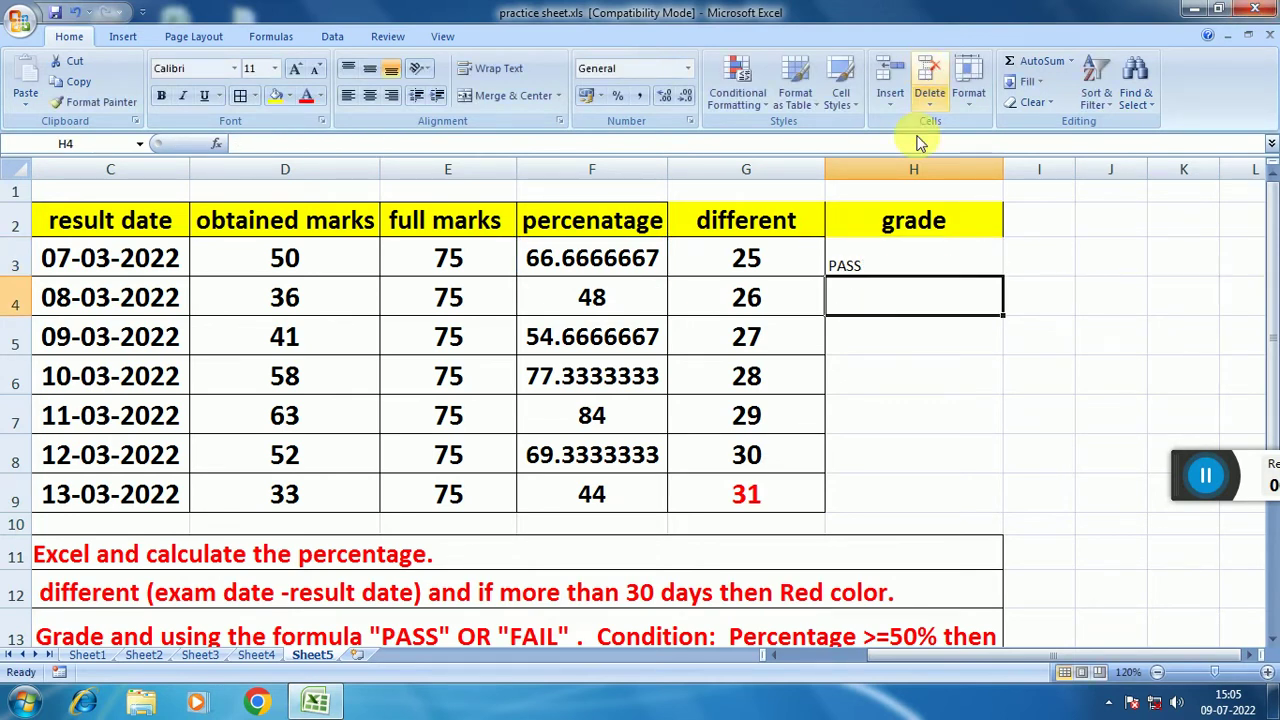
{"action": "left_click", "coordinate": [960, 258]}
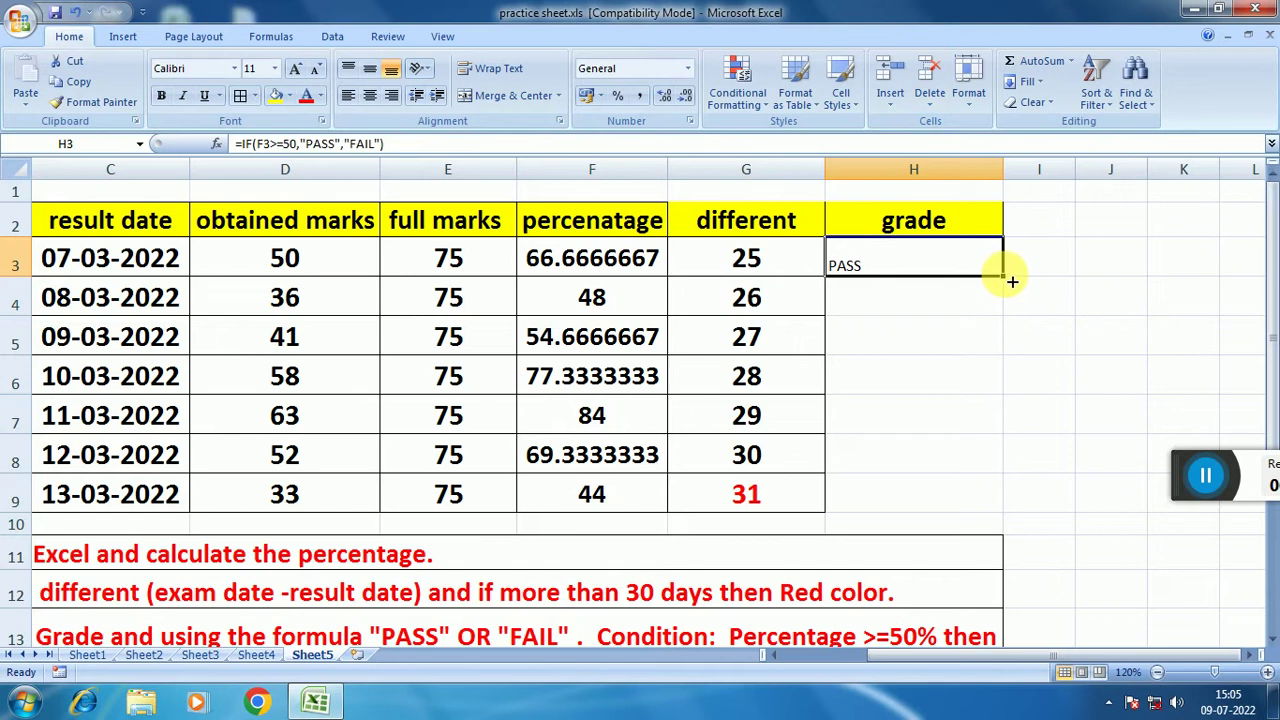
{"action": "left_click_drag", "start_coordinate": [1012, 282], "coordinate": [986, 491]}
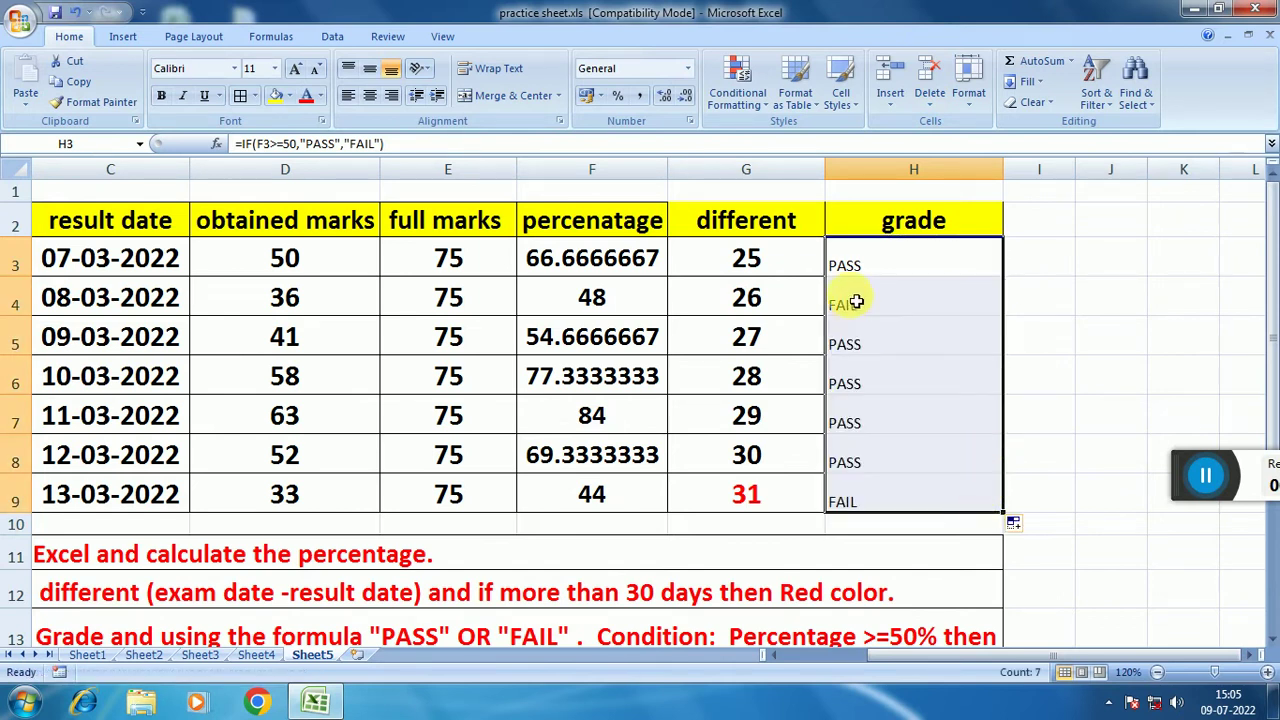
{"action": "left_click", "coordinate": [857, 503]}
Format the grades in H3:H9 as bold, size 18, centered horizontally and vertically.
{"action": "left_click_drag", "start_coordinate": [879, 262], "coordinate": [903, 510]}
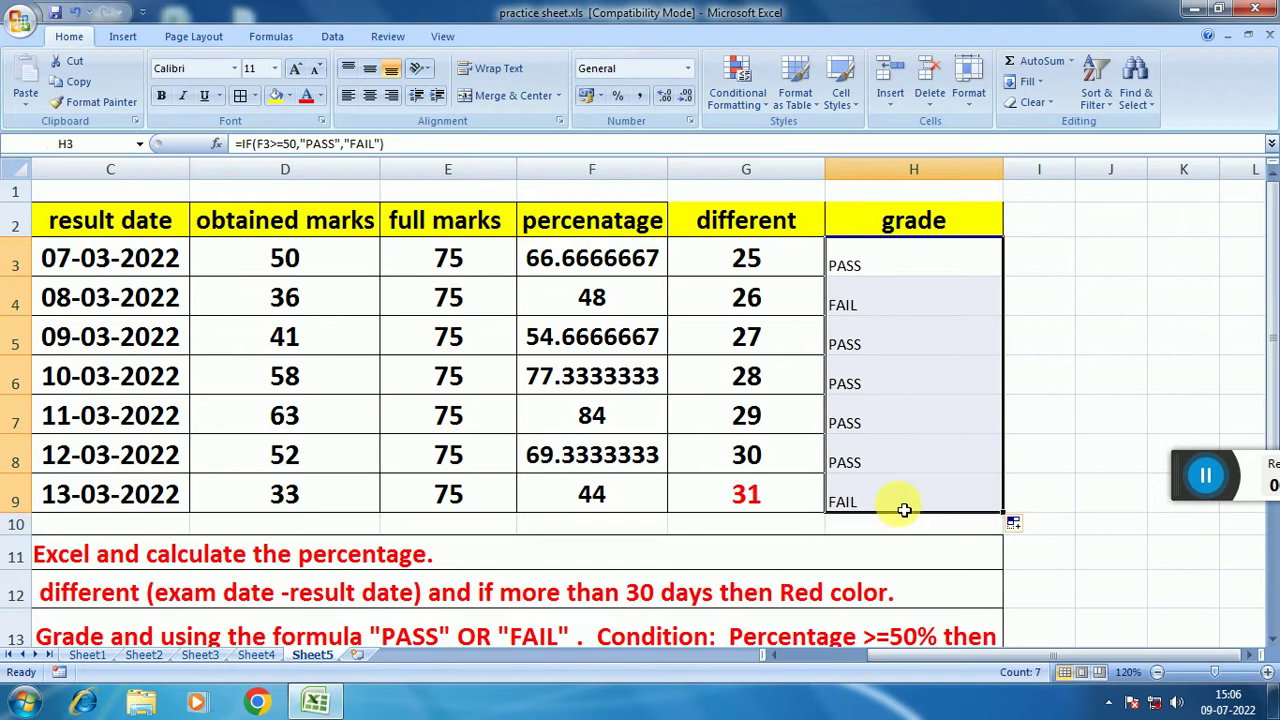
{"action": "left_click", "coordinate": [369, 95]}
{"action": "left_click", "coordinate": [369, 68]}
{"action": "left_click", "coordinate": [163, 97]}
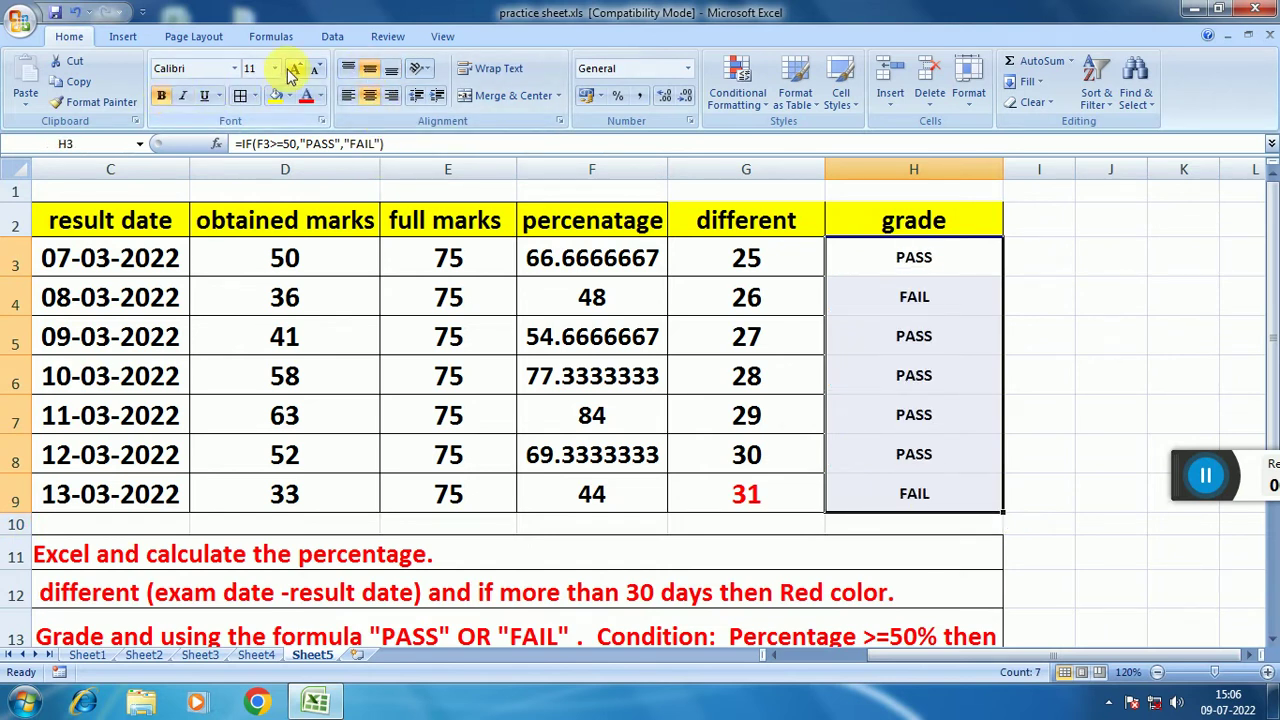
{"action": "left_click", "coordinate": [295, 68]}
{"action": "left_click", "coordinate": [295, 68]}
{"action": "left_click", "coordinate": [296, 70]}
{"action": "left_click", "coordinate": [296, 70]}
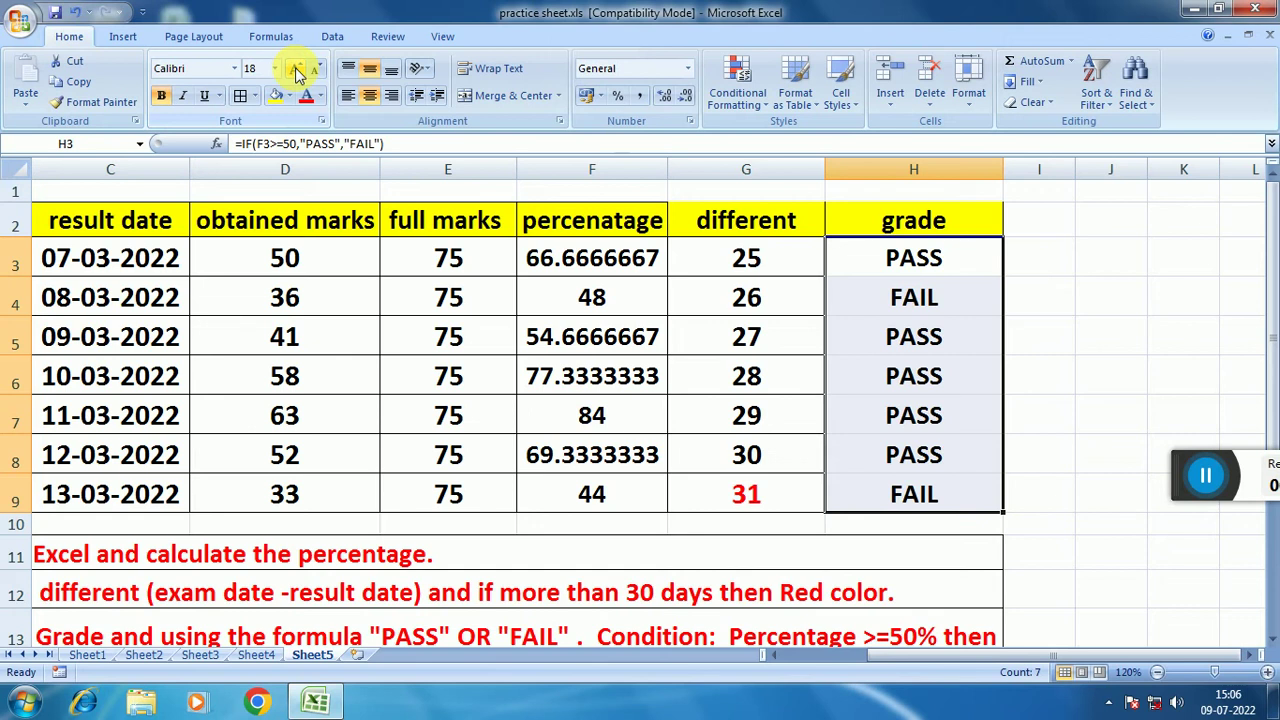
Apply all borders to the grade column cells H2:H9.
{"action": "left_click", "coordinate": [1089, 376]}
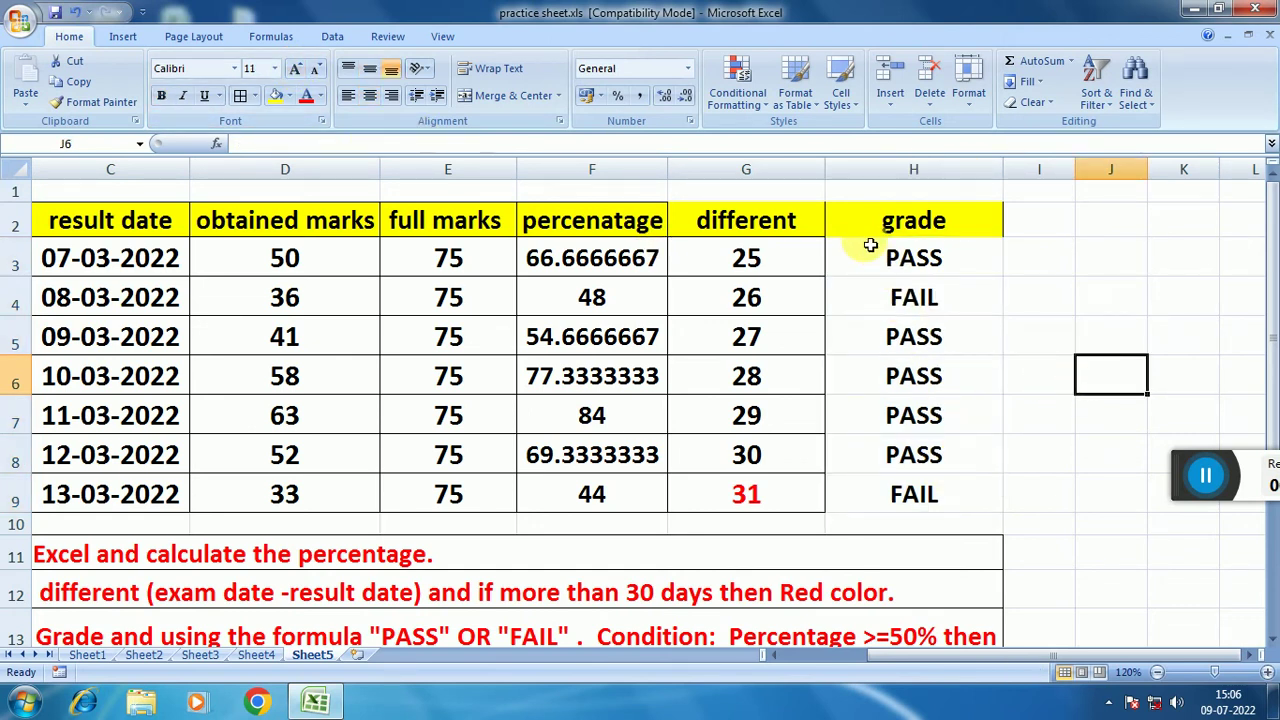
{"action": "left_click_drag", "start_coordinate": [872, 232], "coordinate": [910, 495]}
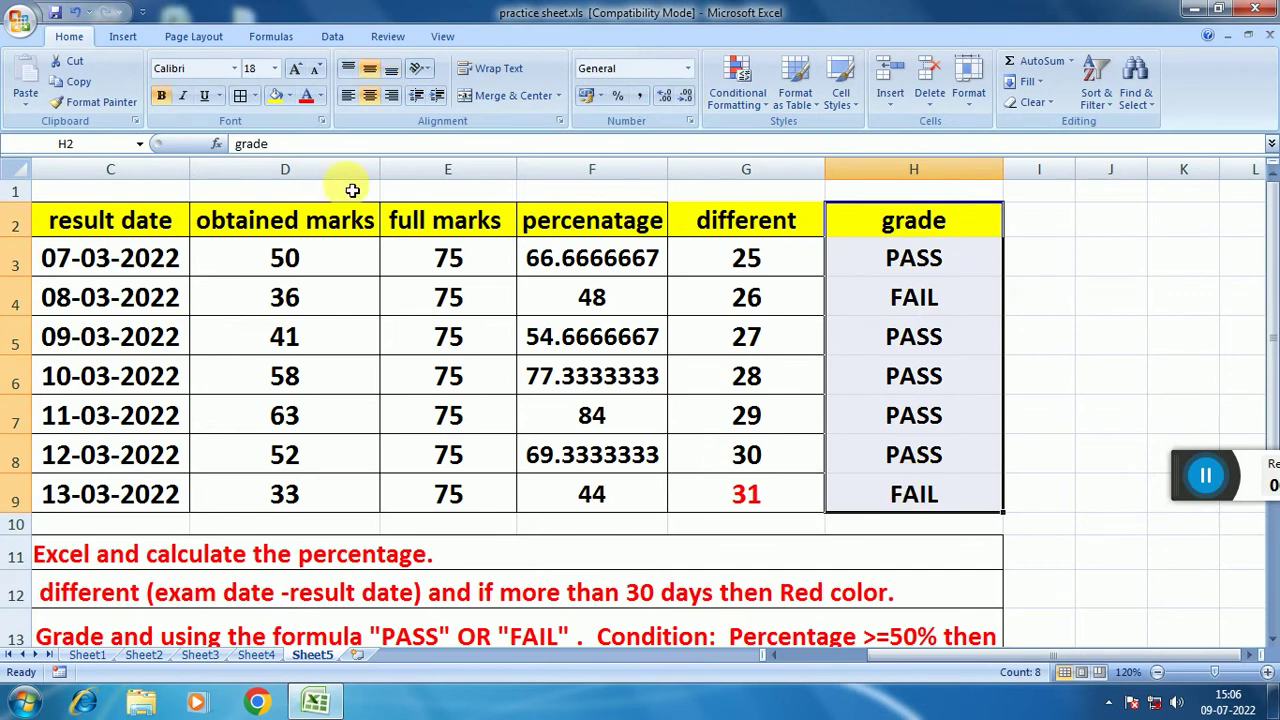
{"action": "left_click", "coordinate": [240, 98]}
{"action": "left_click", "coordinate": [985, 342]}
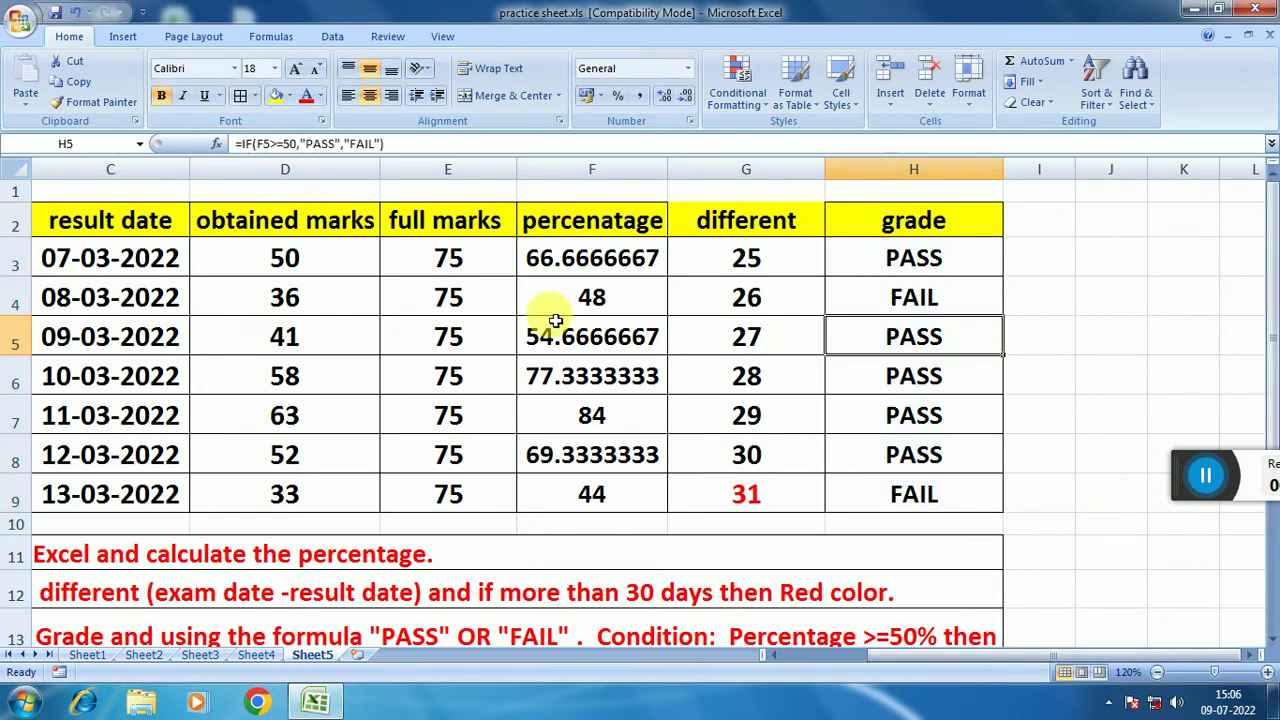
Save the workbook in its current format despite the compatibility check, and dismiss the Google Drive notification.
{"action": "left_click_drag", "start_coordinate": [963, 652], "coordinate": [866, 652]}
{"action": "scroll", "coordinate": [528, 574], "scroll_direction": "down", "scroll_amount": 2}
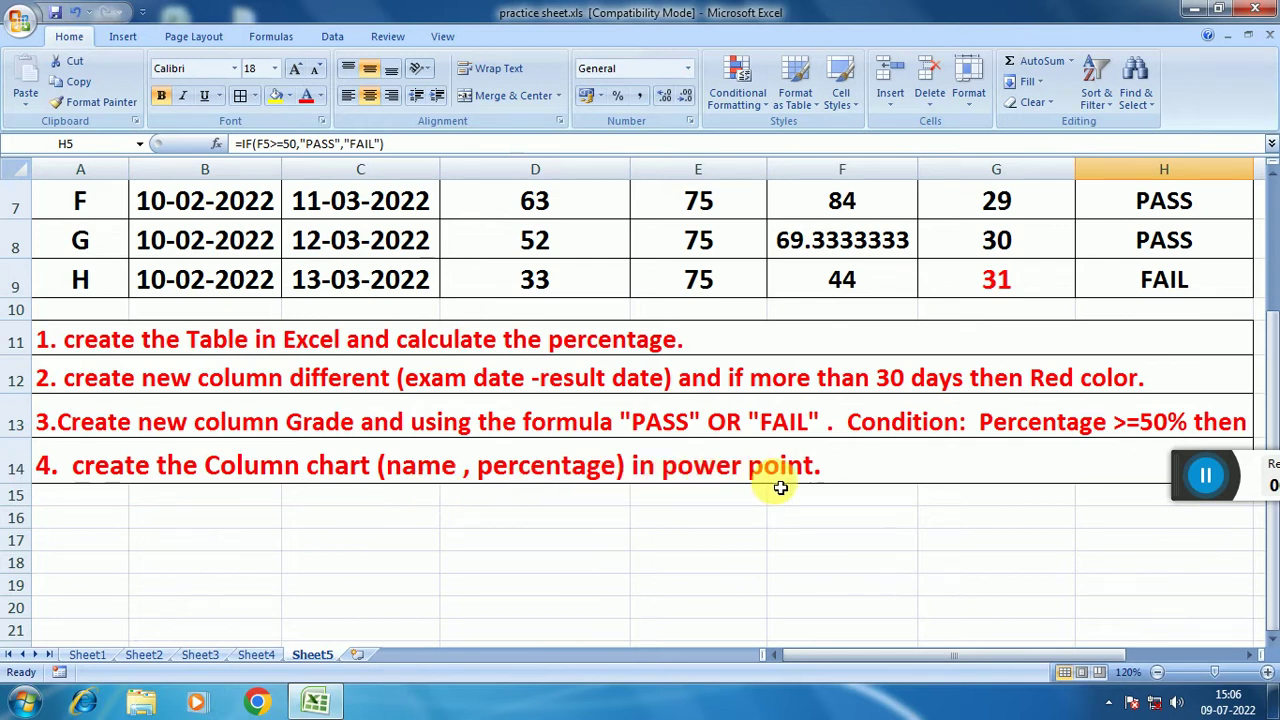
{"action": "left_click", "coordinate": [20, 20]}
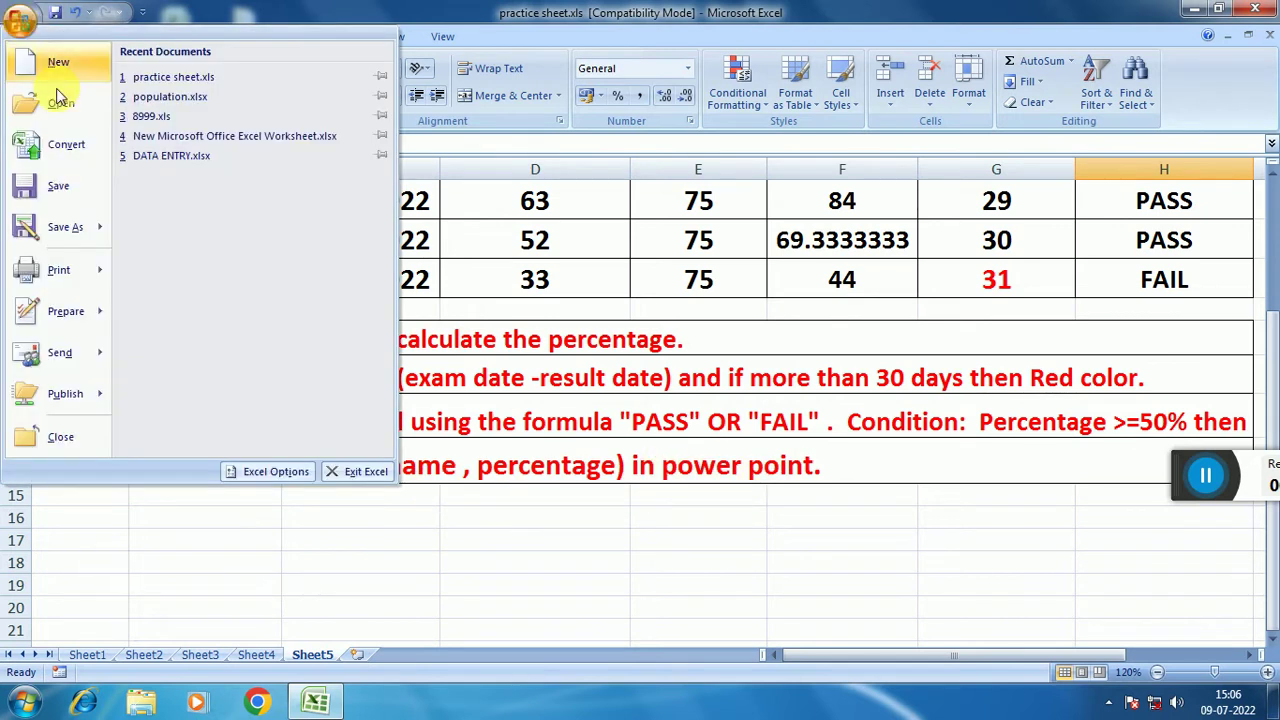
{"action": "left_click", "coordinate": [75, 190]}
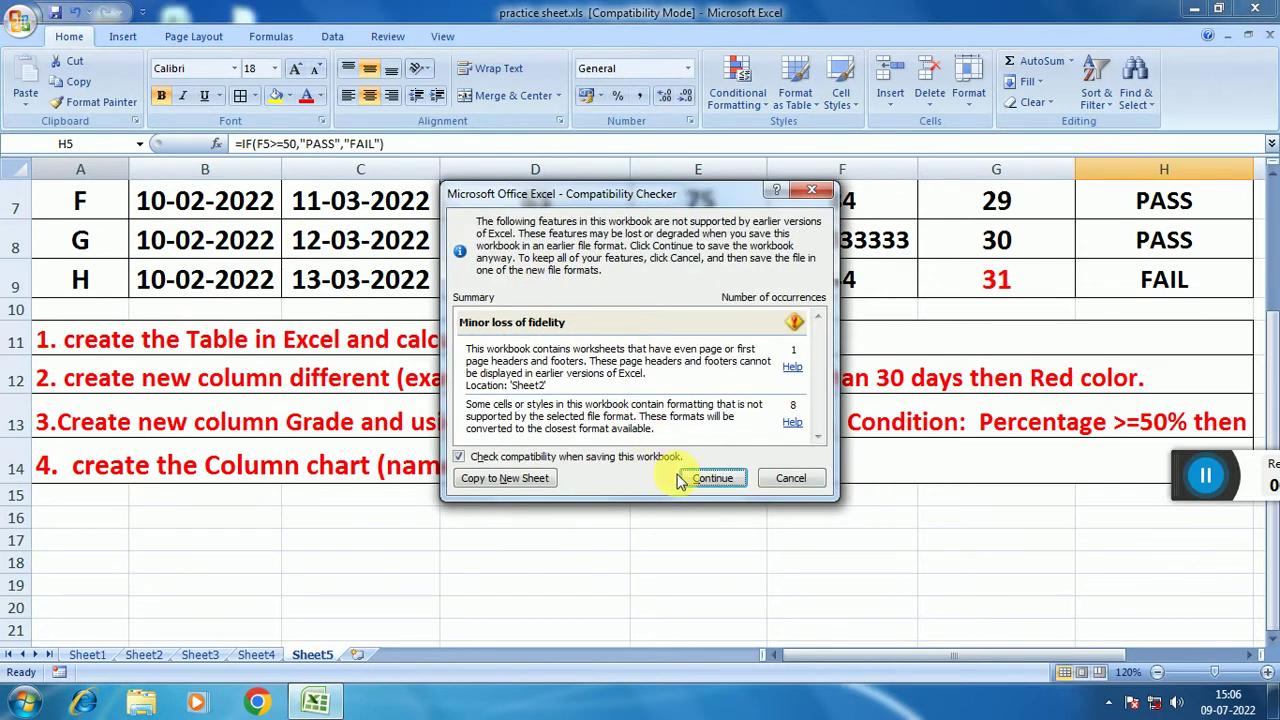
{"action": "left_click", "coordinate": [712, 478]}
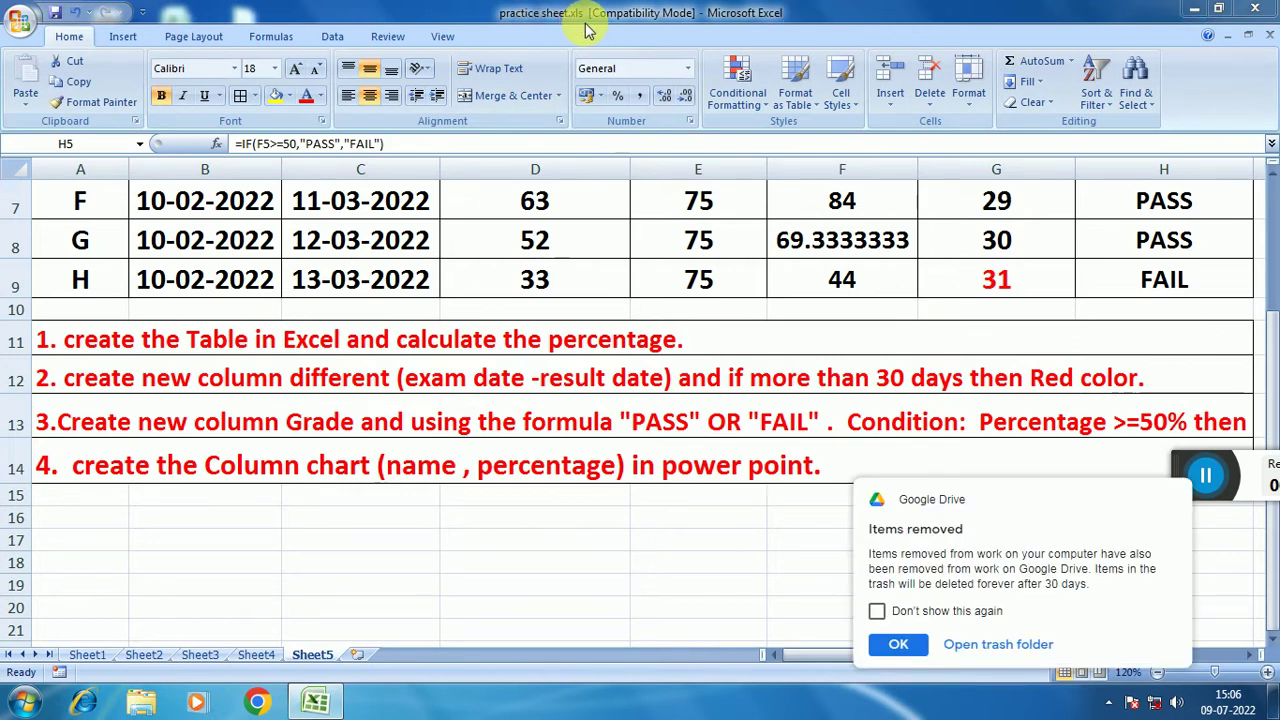
{"action": "left_click", "coordinate": [1168, 503]}
Launch PowerPoint by running powerpnt.
{"action": "scroll", "coordinate": [600, 530], "scroll_direction": "up", "scroll_amount": 1}
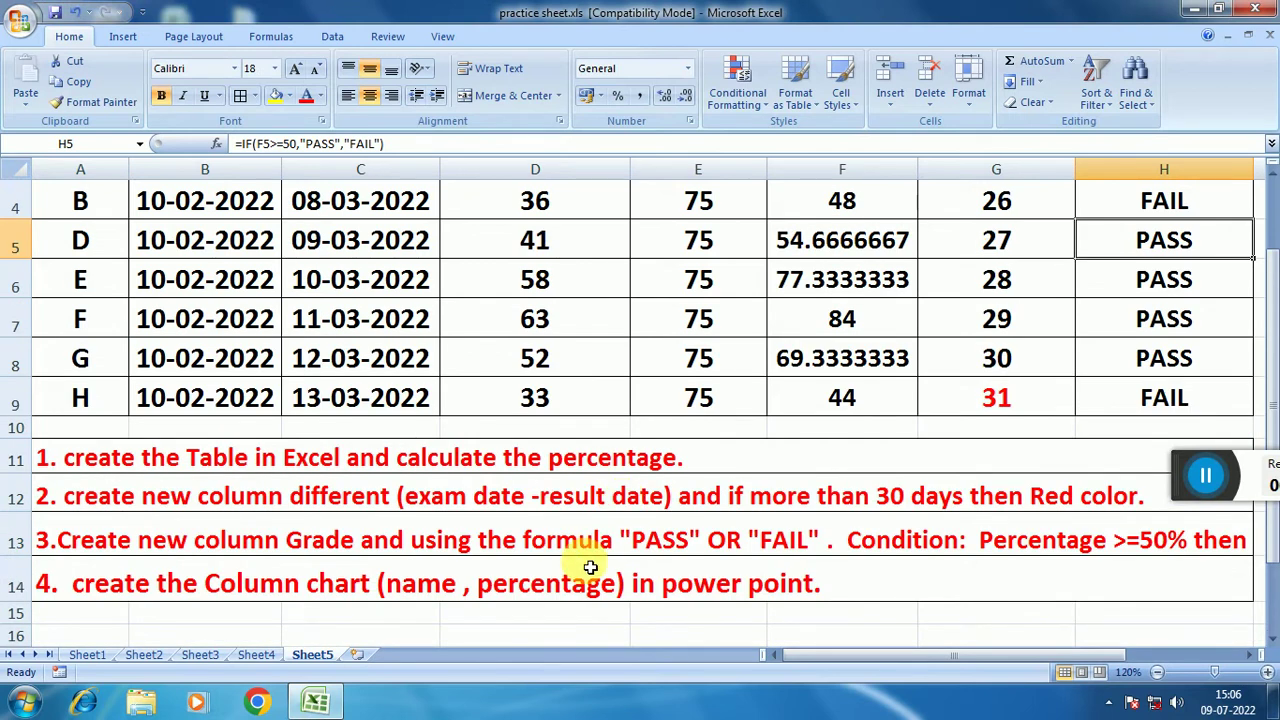
{"action": "scroll", "coordinate": [361, 345], "scroll_direction": "up", "scroll_amount": 1}
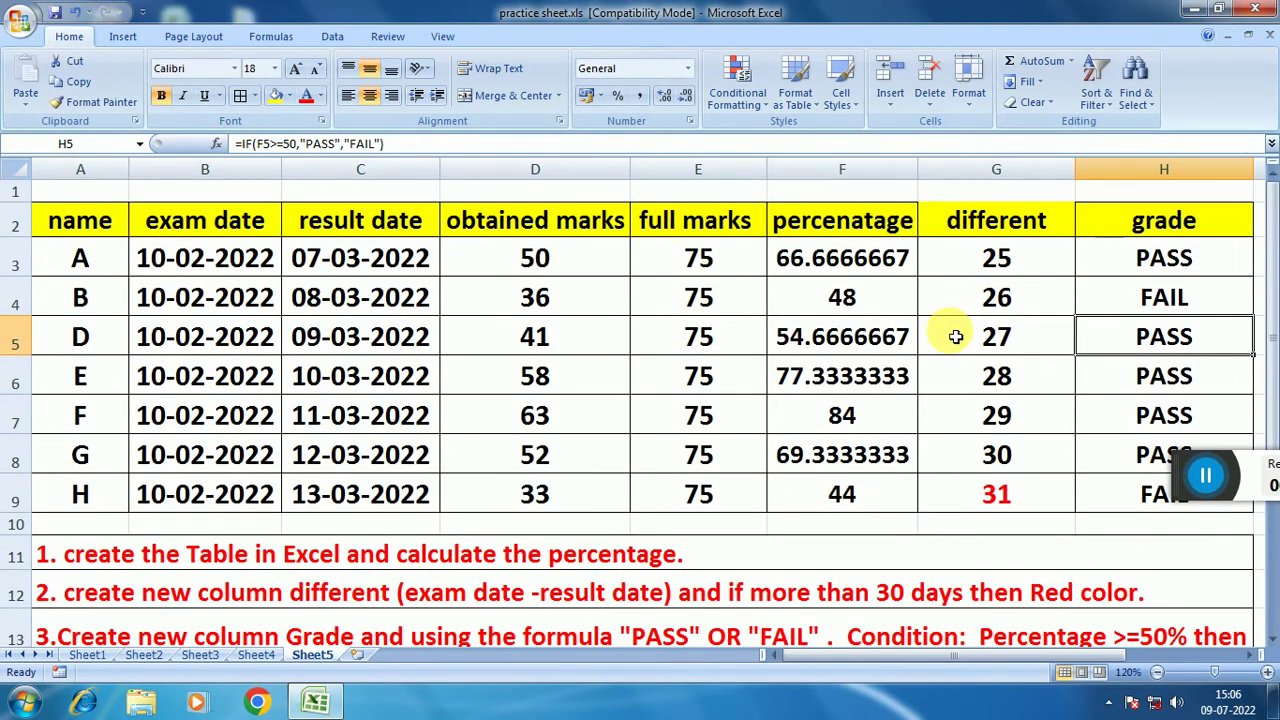
{"action": "key", "text": "super+r"}
{"action": "type", "text": "PO"}
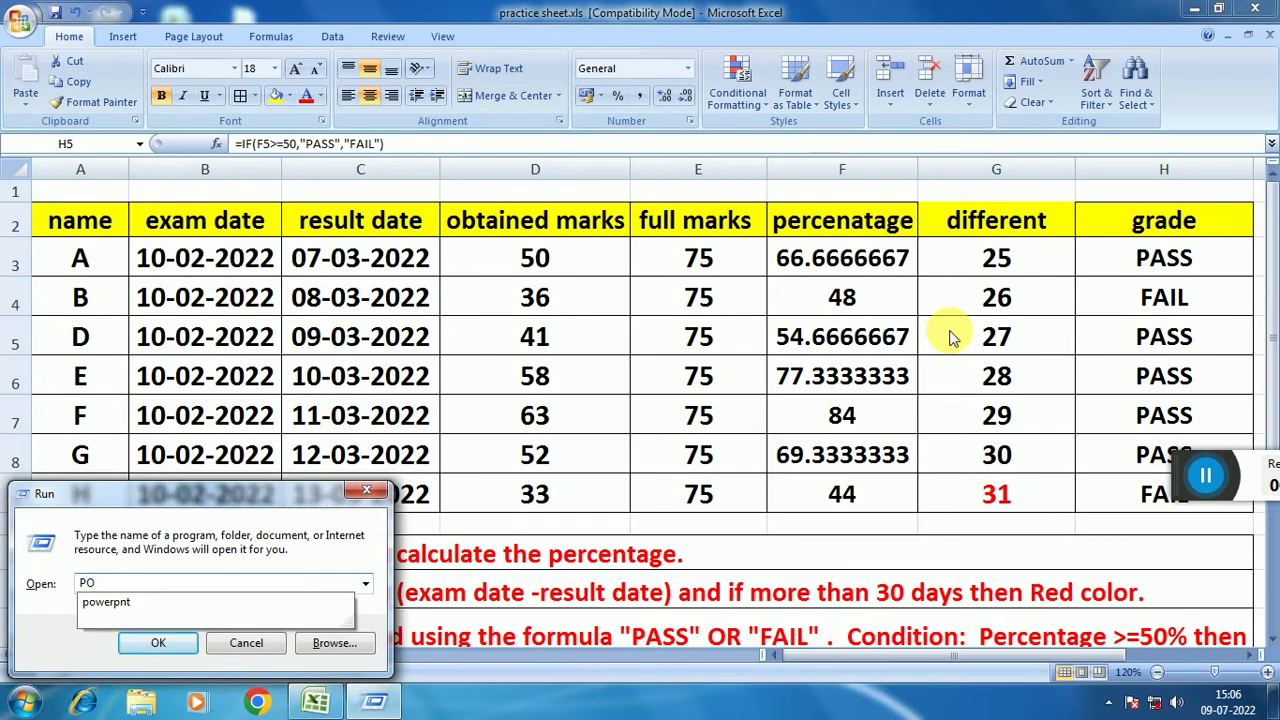
{"action": "type", "text": "W"}
{"action": "key", "text": "Down"}
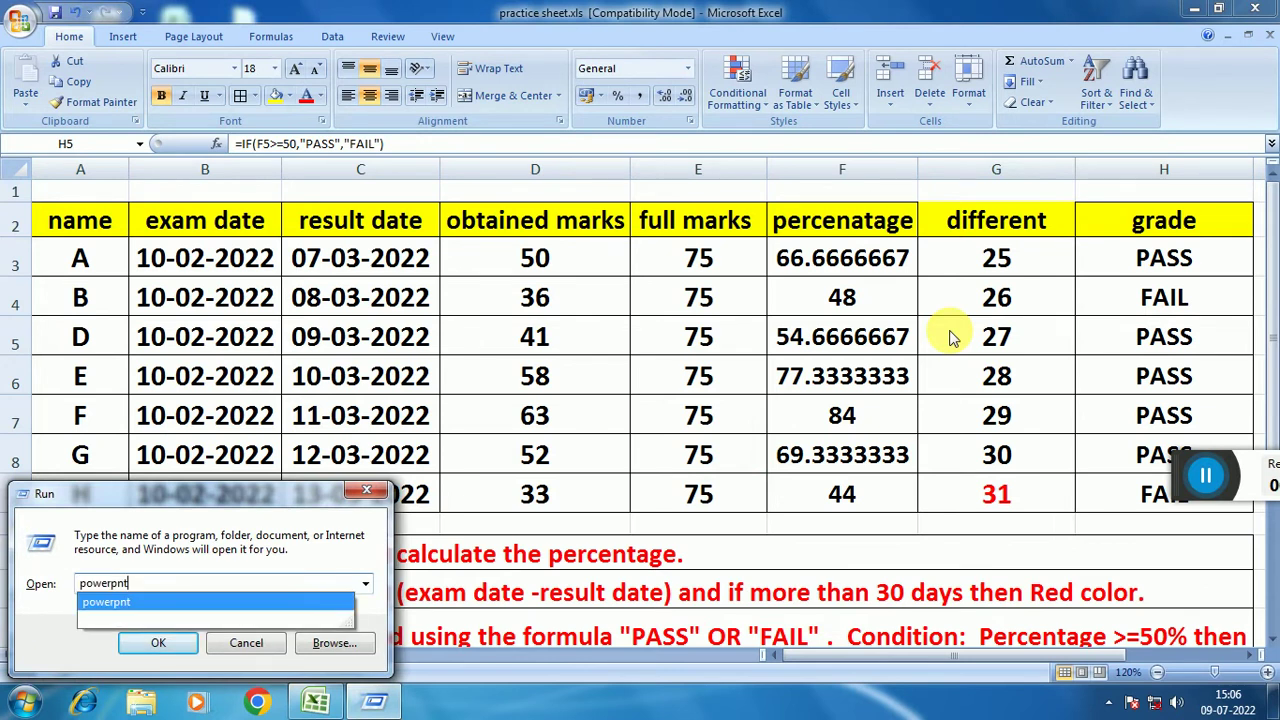
{"action": "key", "text": "Return"}
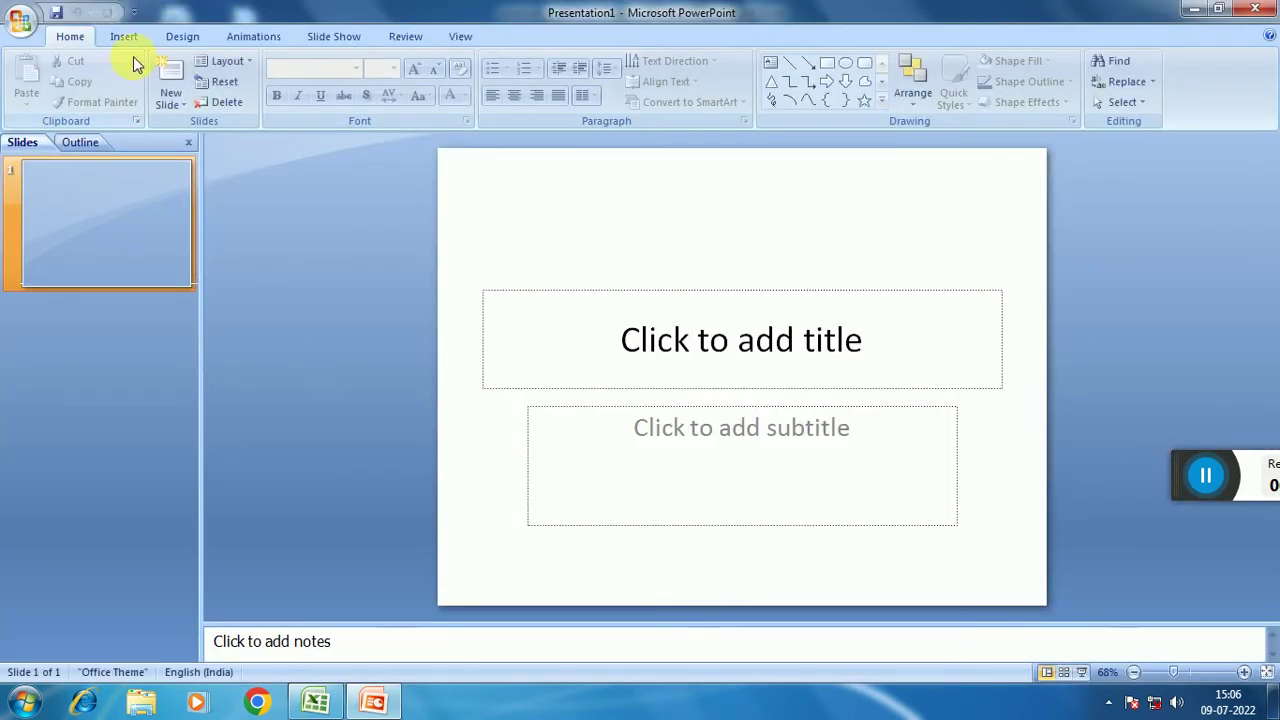
Add a slide with the Blank layout and delete the original title slide.
{"action": "left_click", "coordinate": [184, 105]}
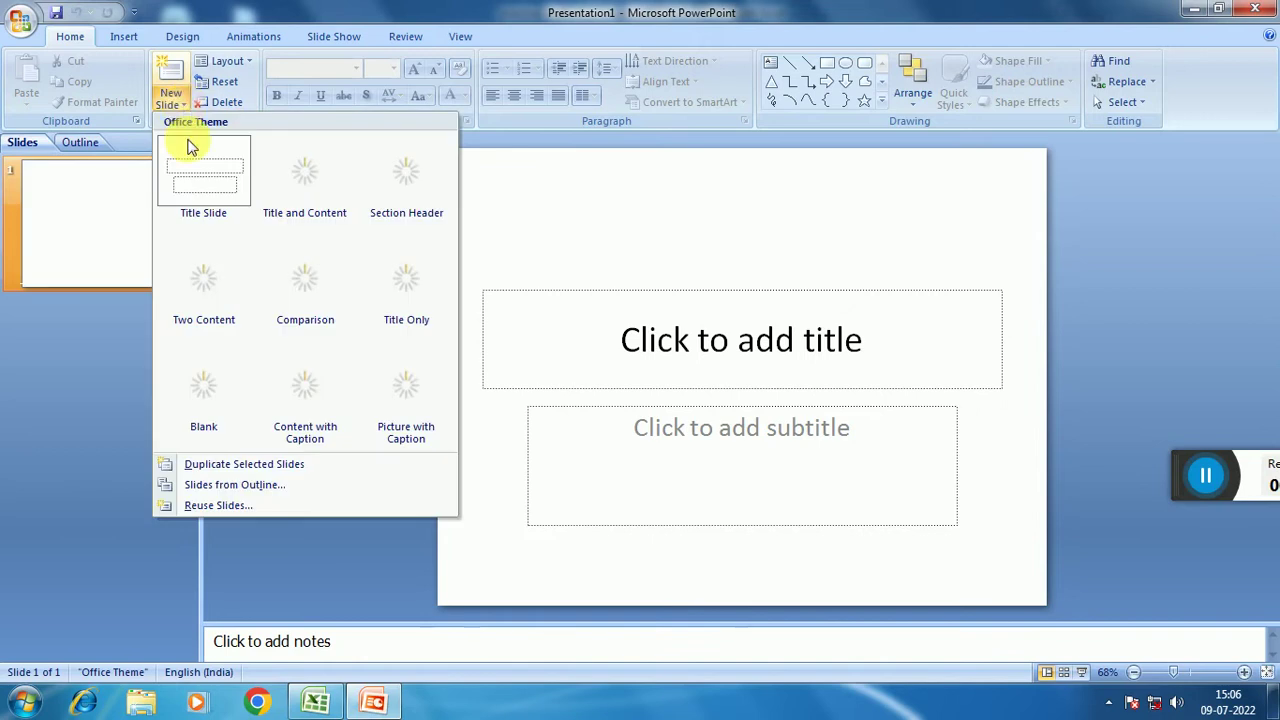
{"action": "left_click", "coordinate": [232, 385]}
{"action": "left_click", "coordinate": [137, 229]}
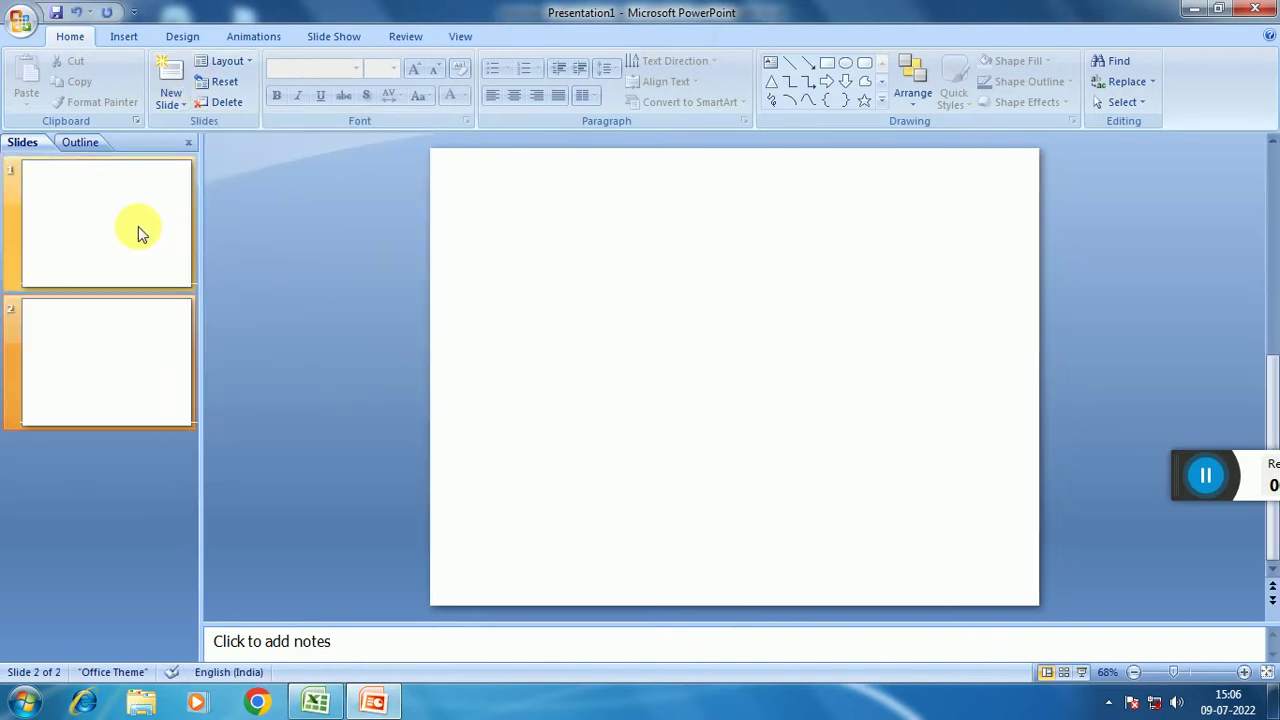
{"action": "left_click", "coordinate": [223, 101]}
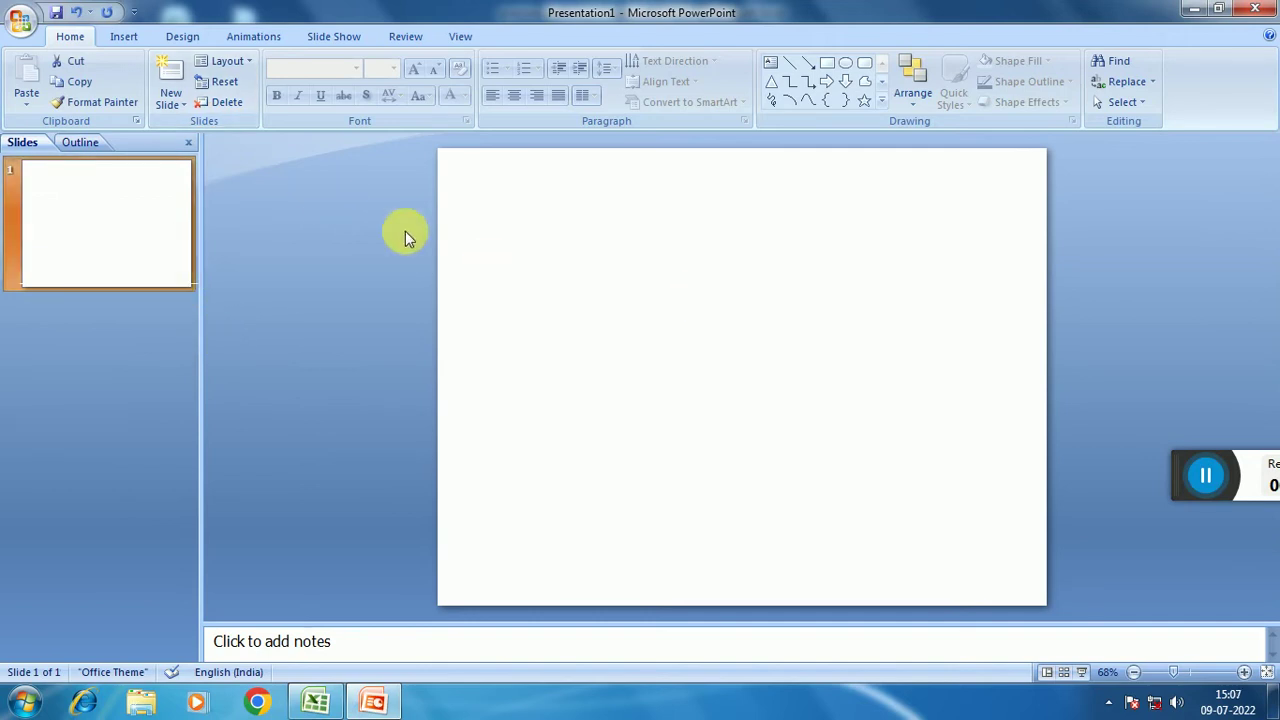
Check the chart task in the Excel workbook, and insert a clustered column chart on the blank PowerPoint slide.
{"action": "left_click", "coordinate": [333, 700]}
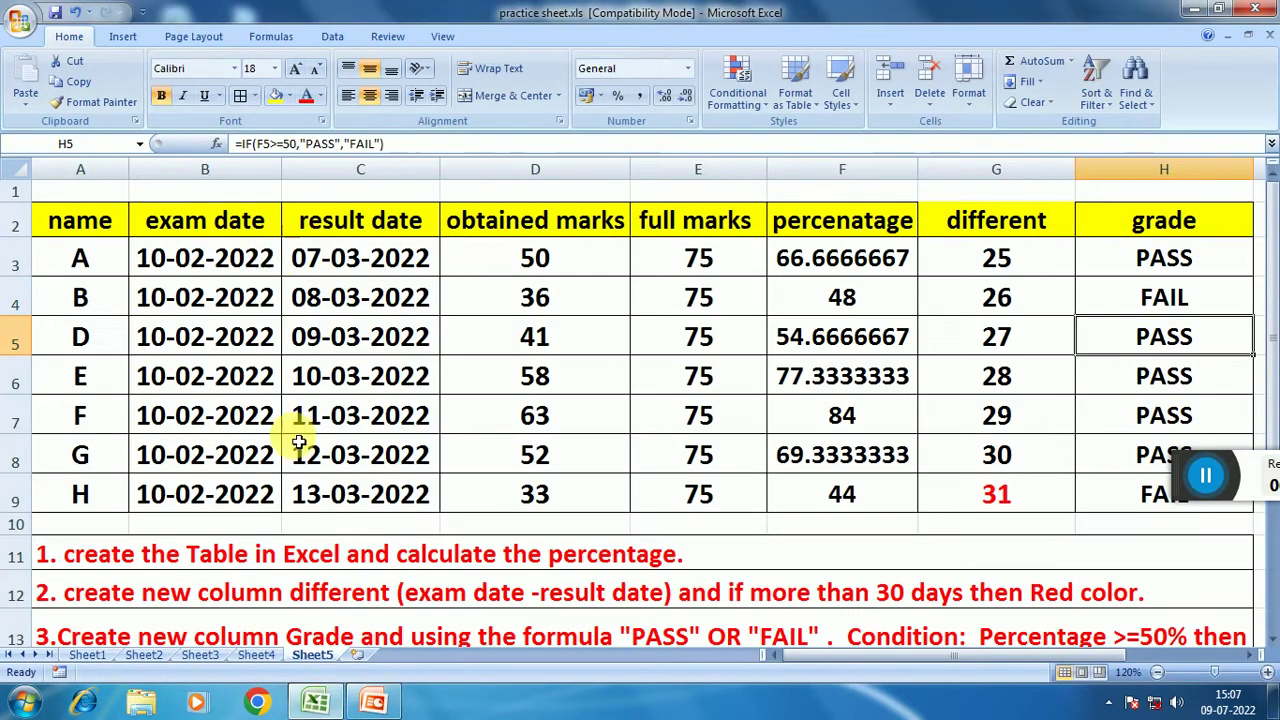
{"action": "scroll", "coordinate": [386, 524], "scroll_direction": "down", "scroll_amount": 2}
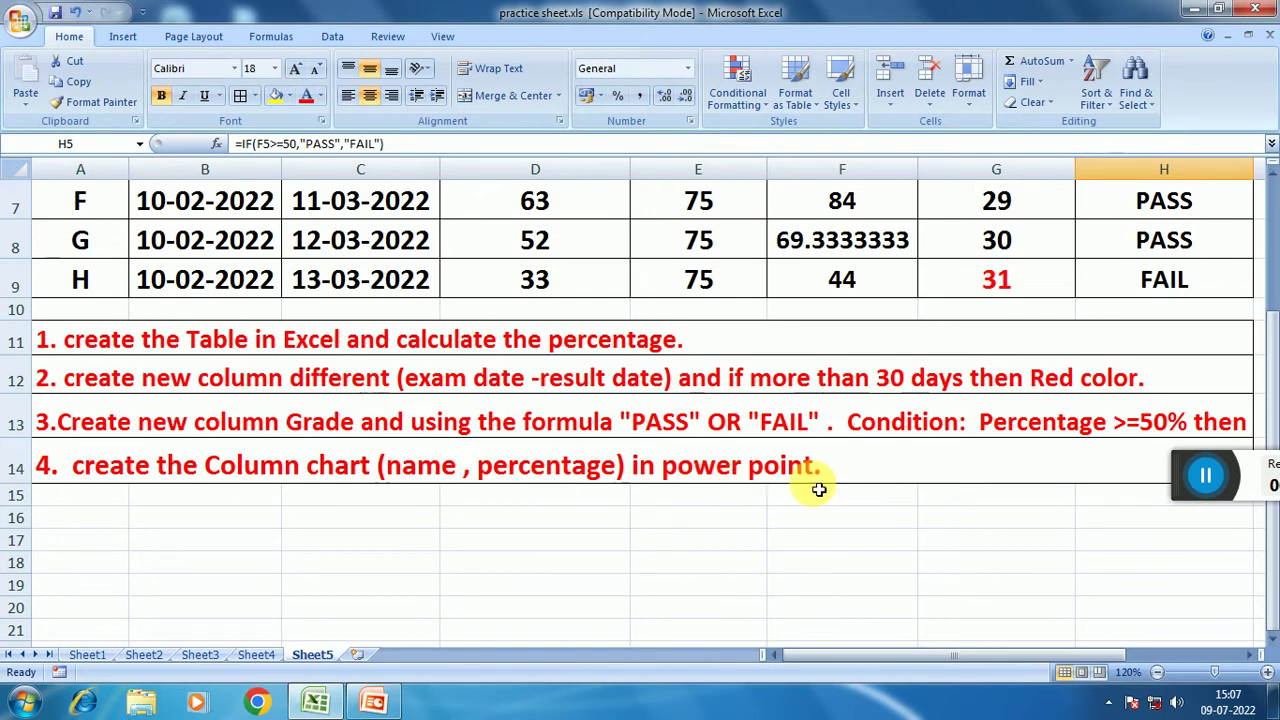
{"action": "left_click", "coordinate": [373, 701]}
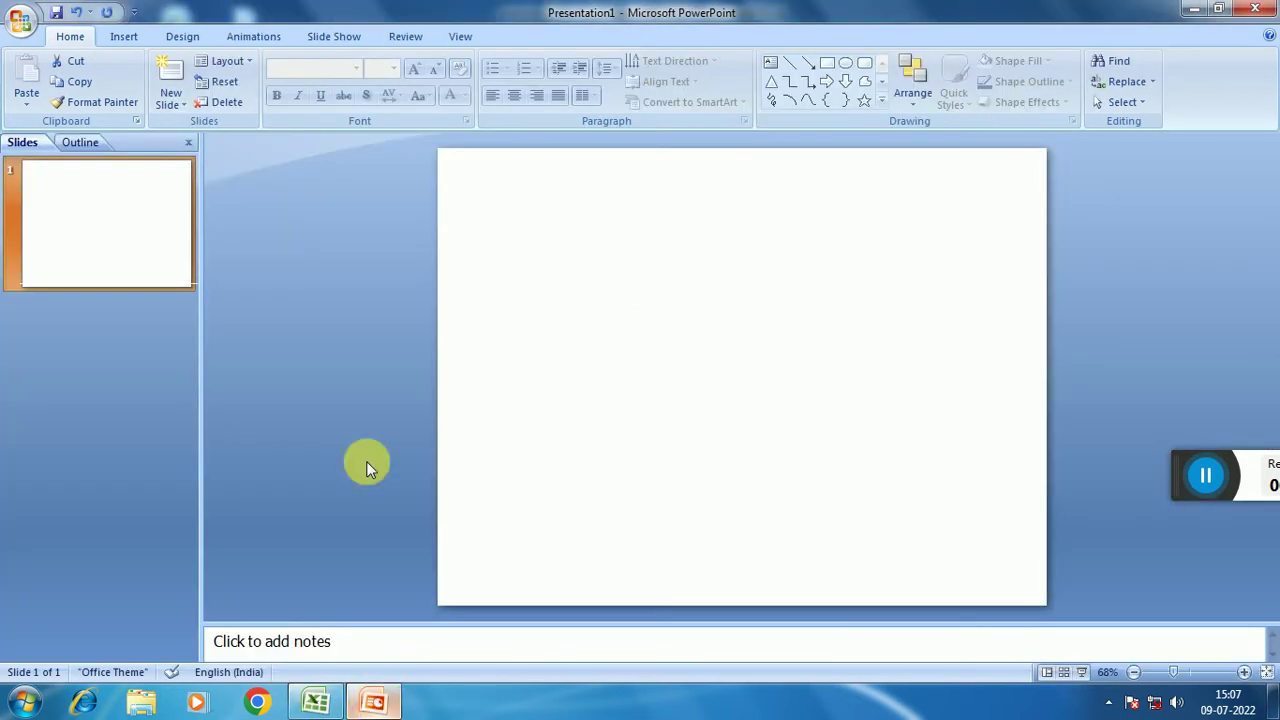
{"action": "left_click", "coordinate": [124, 37]}
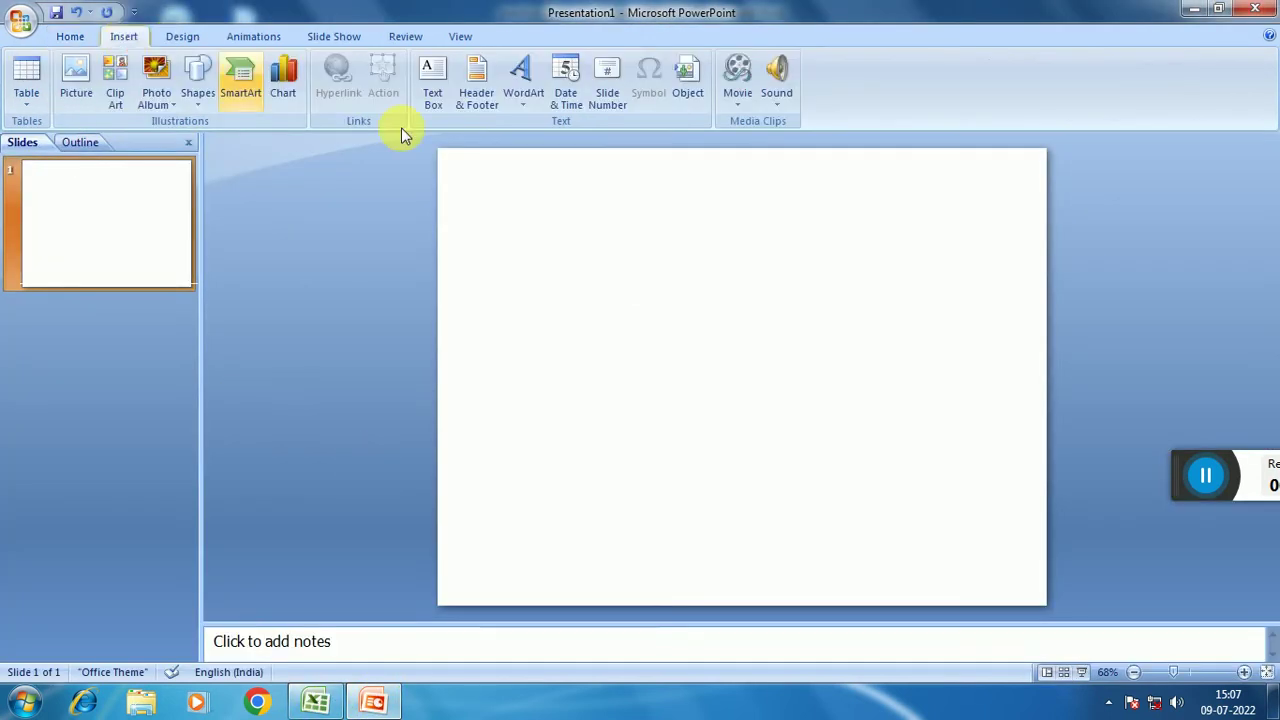
{"action": "left_click", "coordinate": [283, 80]}
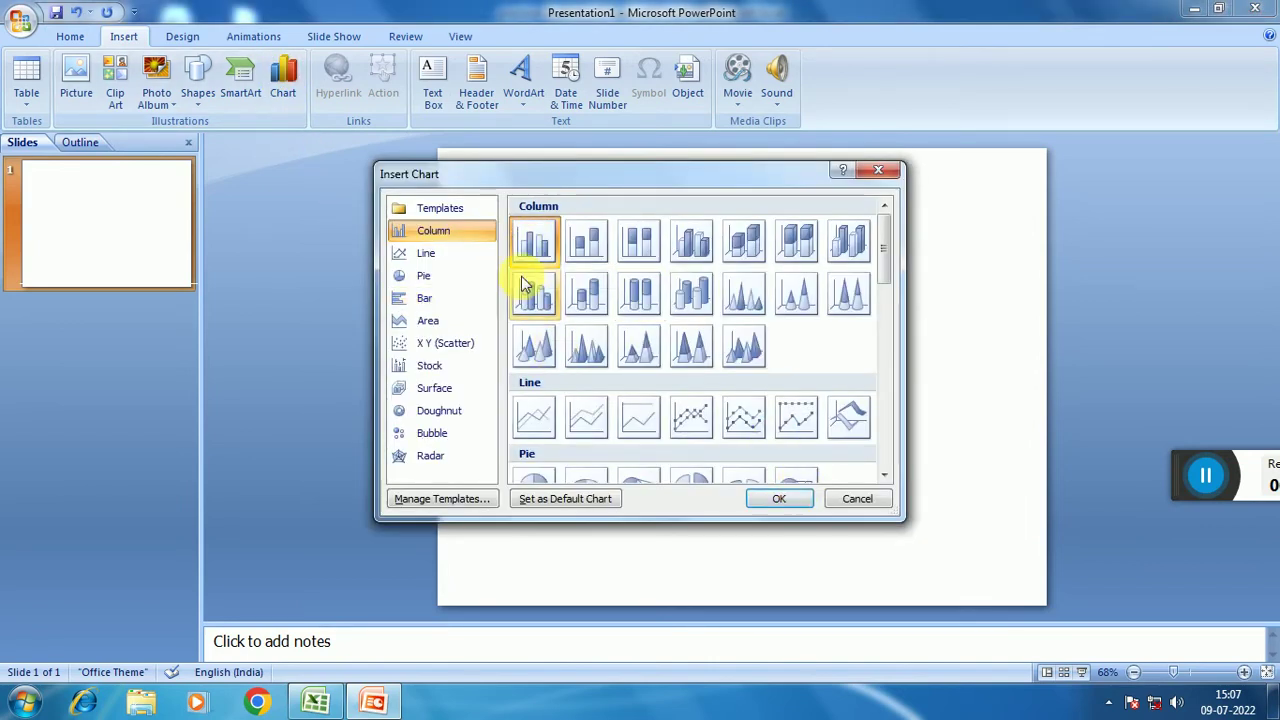
{"action": "left_click", "coordinate": [781, 498]}
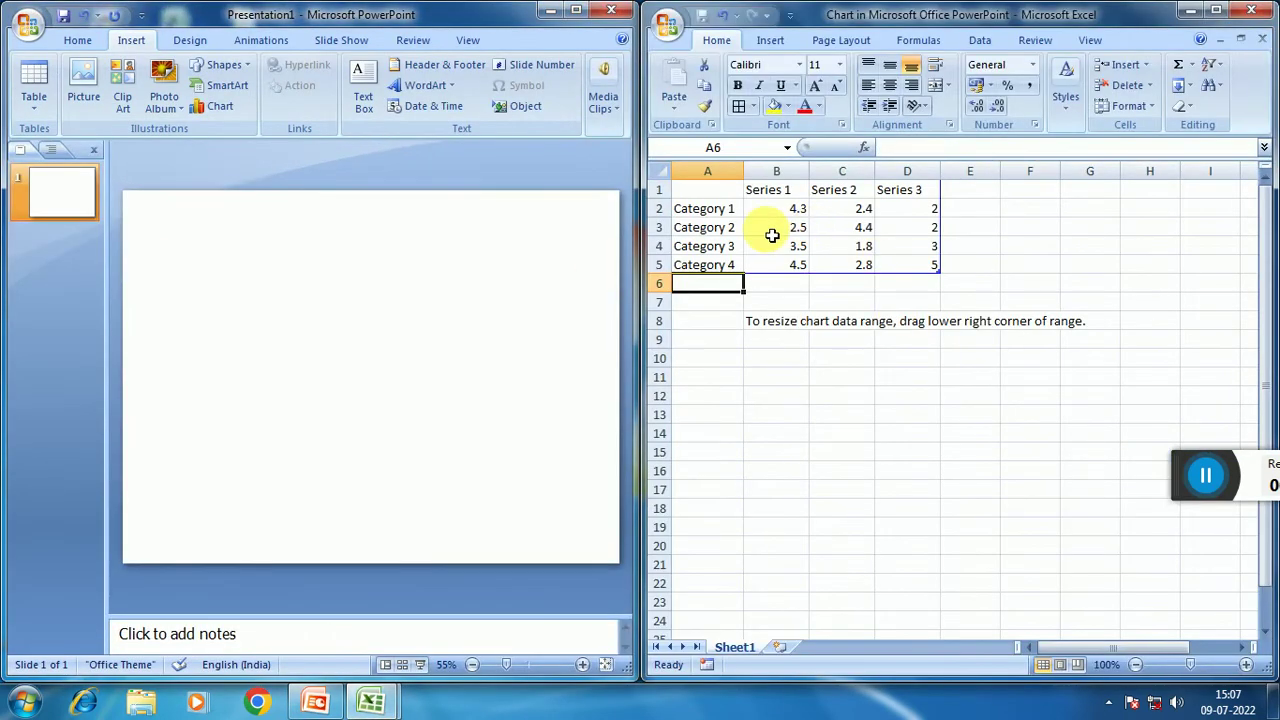
Switch to the practice sheet.xls workbook and move its window partly over the presentation, clear of the chart's data sheet.
{"action": "mouse_move", "coordinate": [370, 701]}
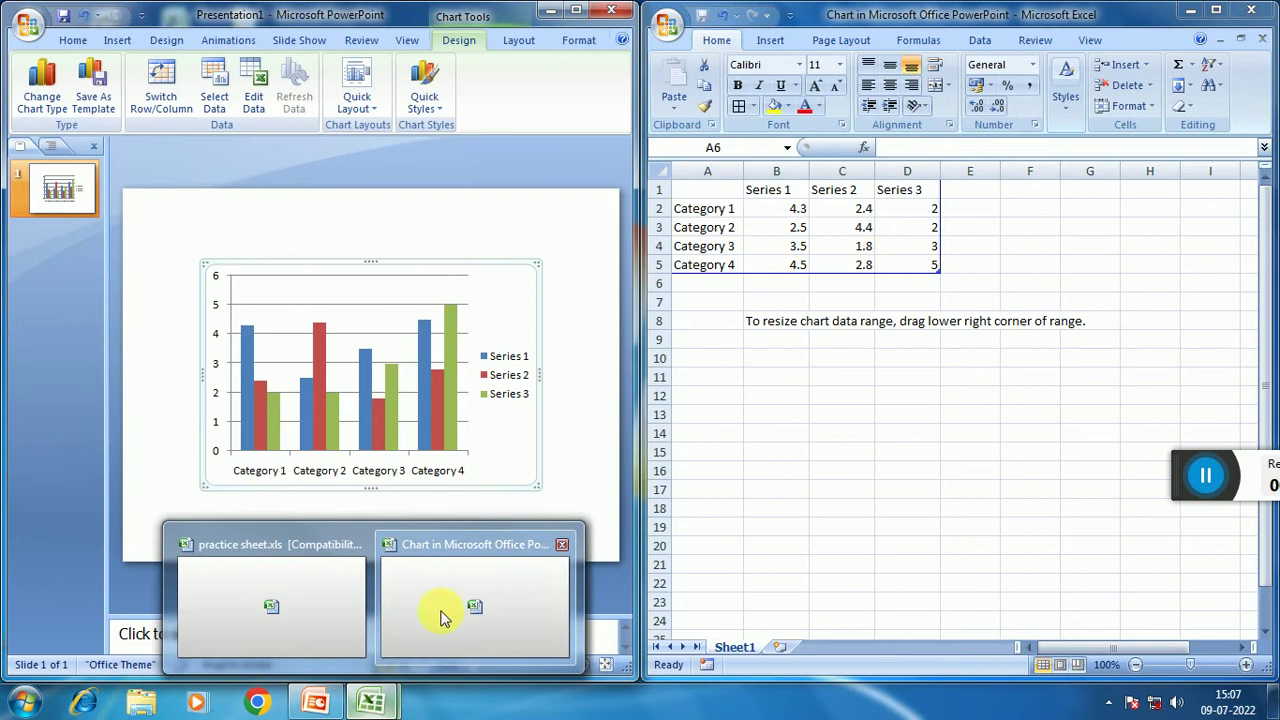
{"action": "left_click", "coordinate": [324, 600]}
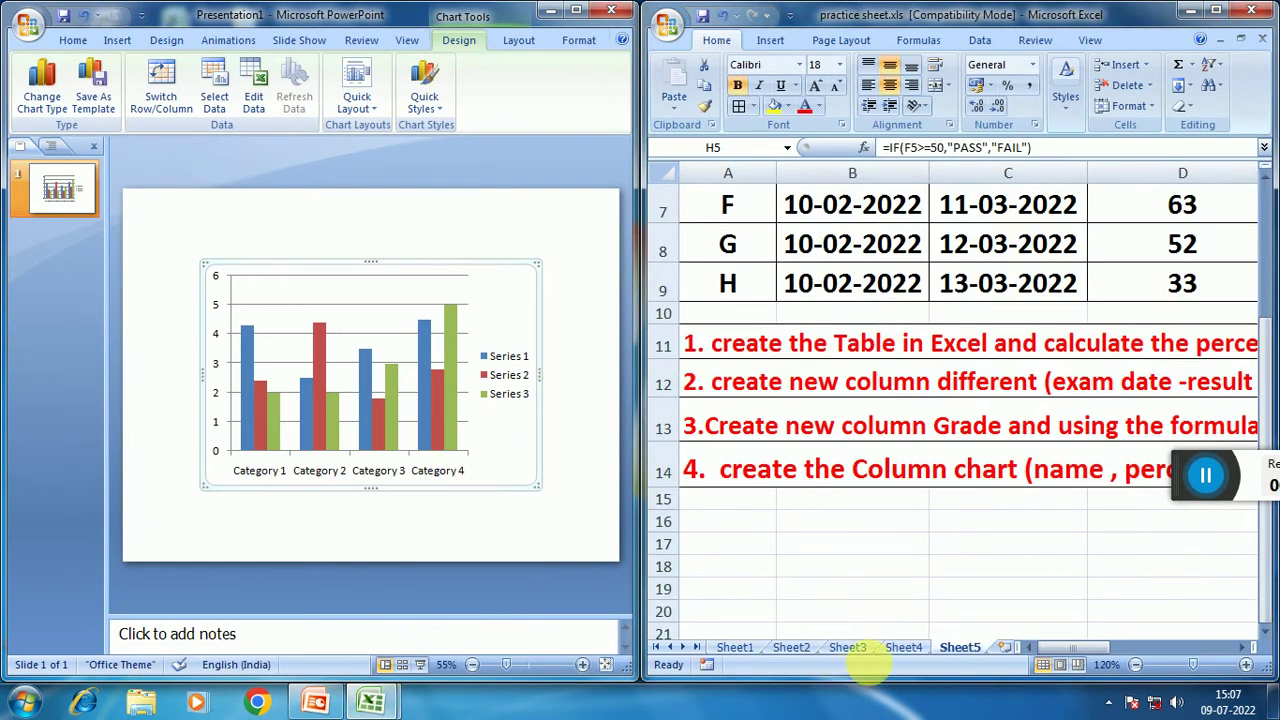
{"action": "left_click_drag", "start_coordinate": [1133, 10], "coordinate": [812, 37]}
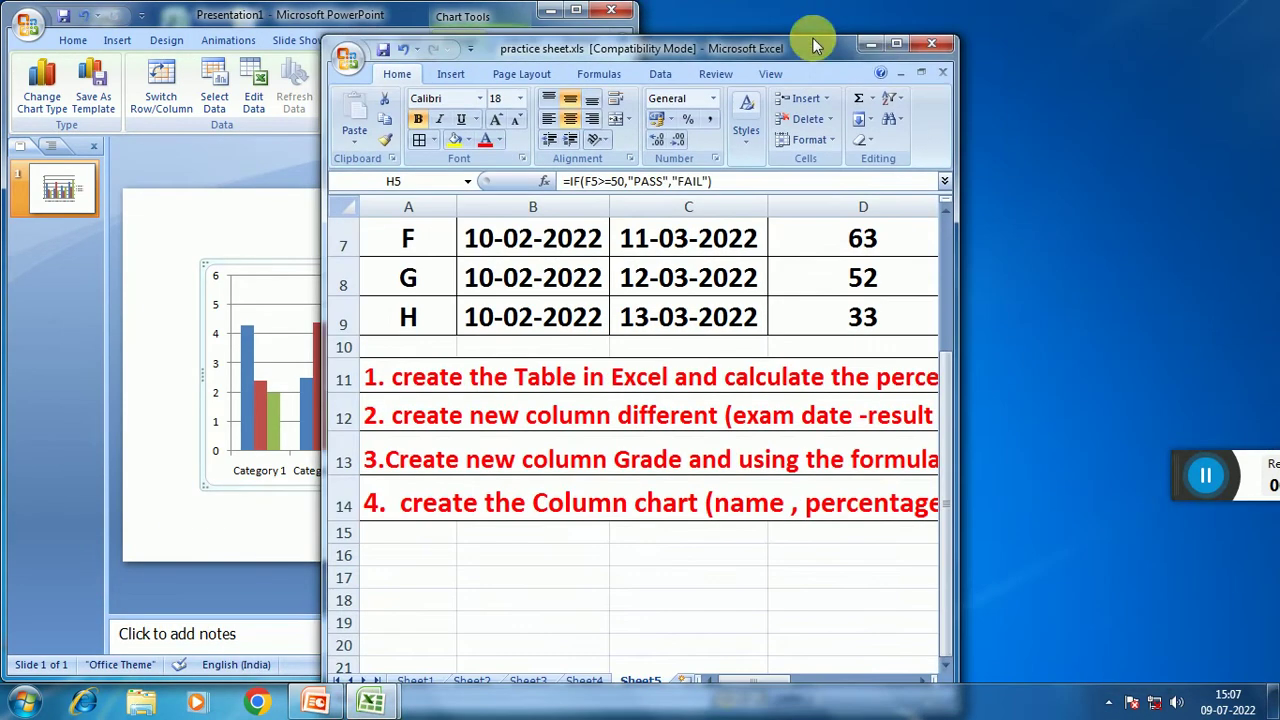
Maximize the practice sheet.xls window and copy the whole marks table A2:H9, from name through grade.
{"action": "double_click", "coordinate": [900, 37]}
{"action": "scroll", "coordinate": [633, 462], "scroll_direction": "up", "scroll_amount": 2}
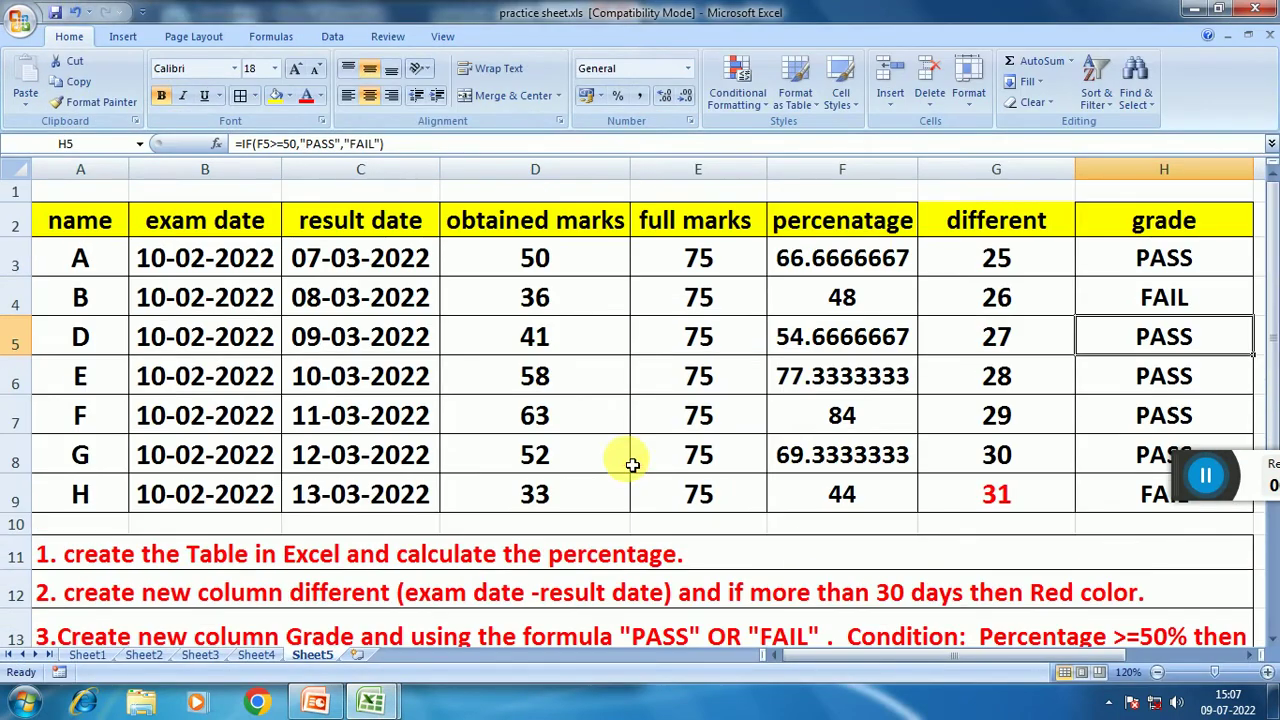
{"action": "left_click_drag", "start_coordinate": [95, 228], "coordinate": [1172, 497]}
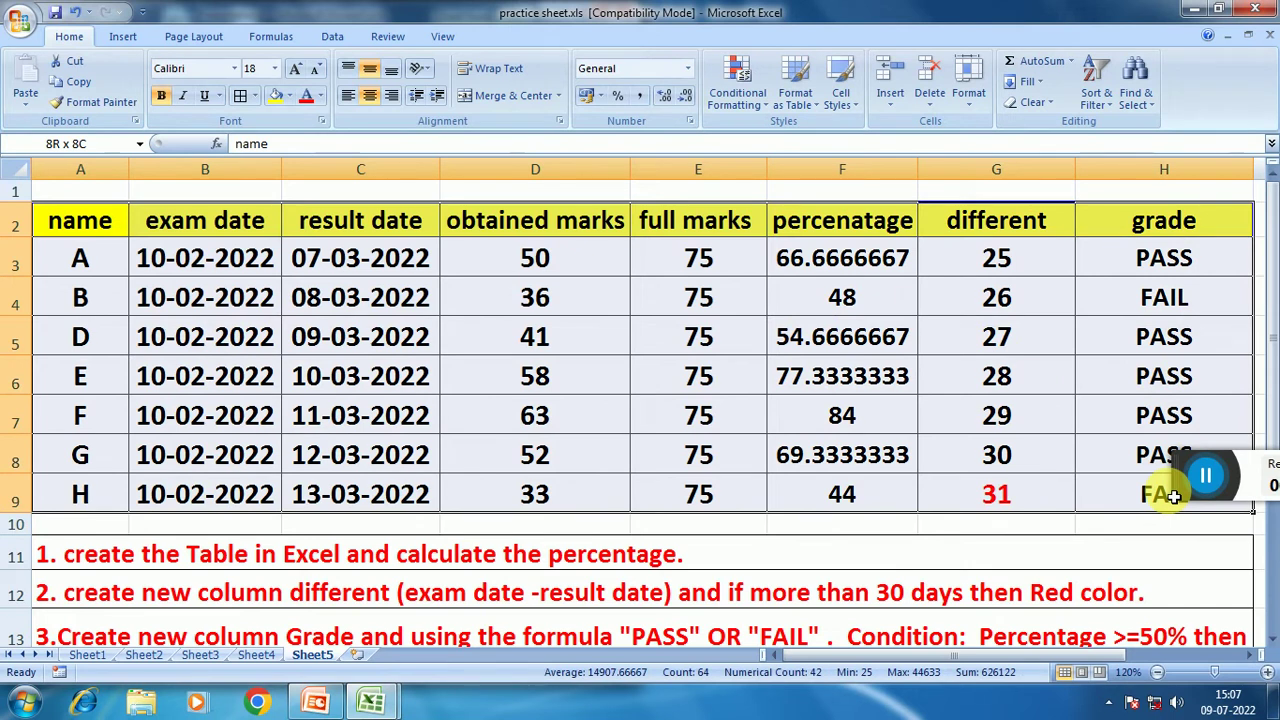
{"action": "left_click_drag", "start_coordinate": [1174, 497], "coordinate": [1174, 497]}
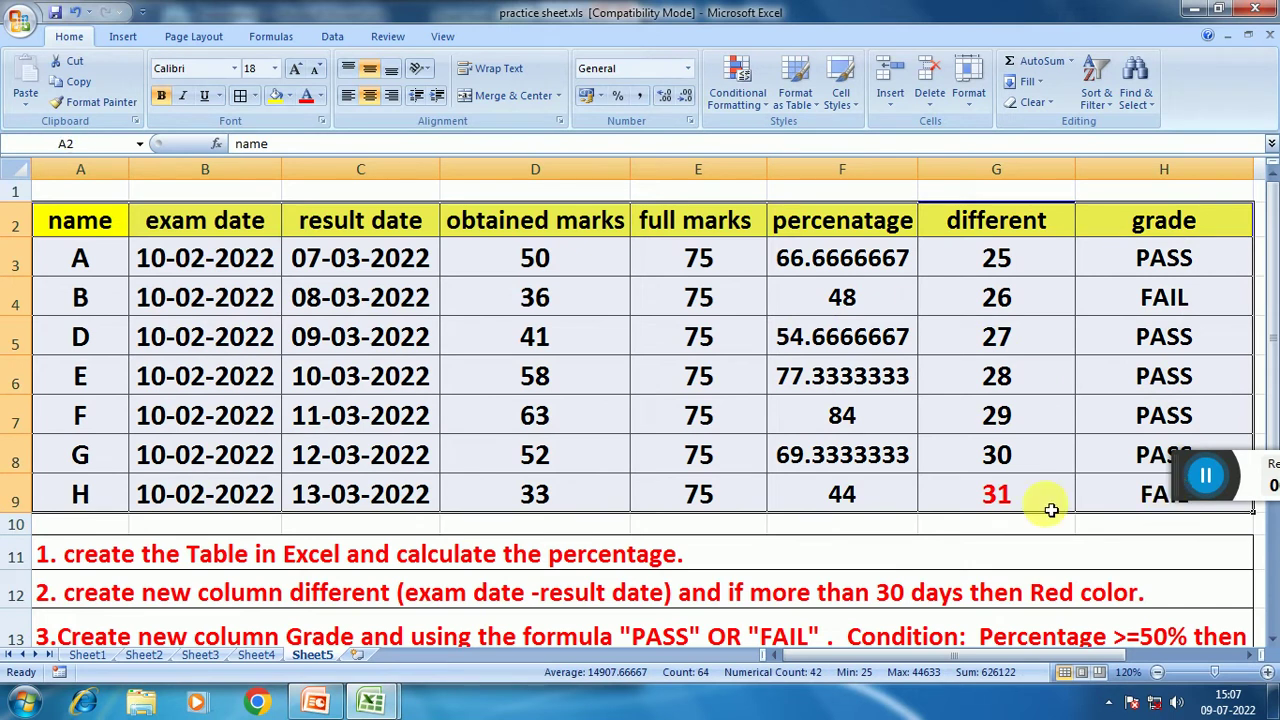
{"action": "right_click", "coordinate": [560, 340]}
{"action": "left_click", "coordinate": [641, 370]}
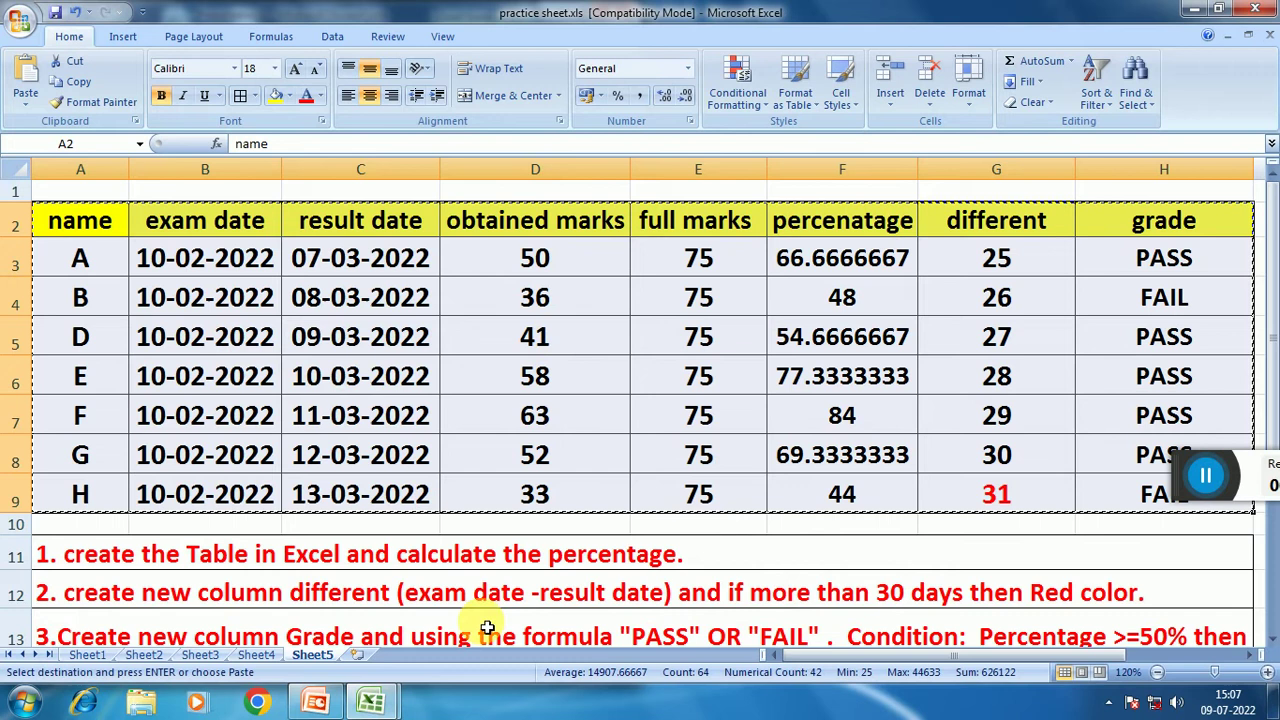
Switch to the PowerPoint chart's data sheet and paste the copied table at A1 with Paste Special set to All.
{"action": "left_click", "coordinate": [358, 705]}
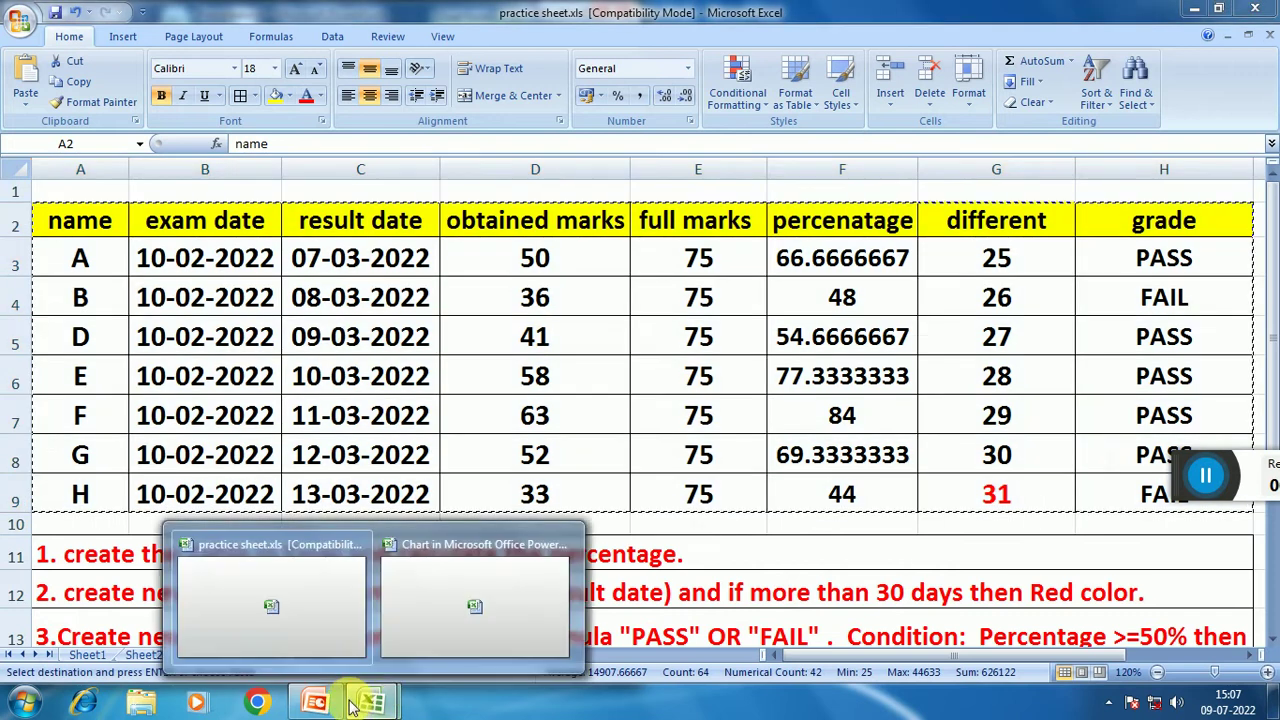
{"action": "left_click", "coordinate": [450, 615]}
{"action": "left_click", "coordinate": [60, 195]}
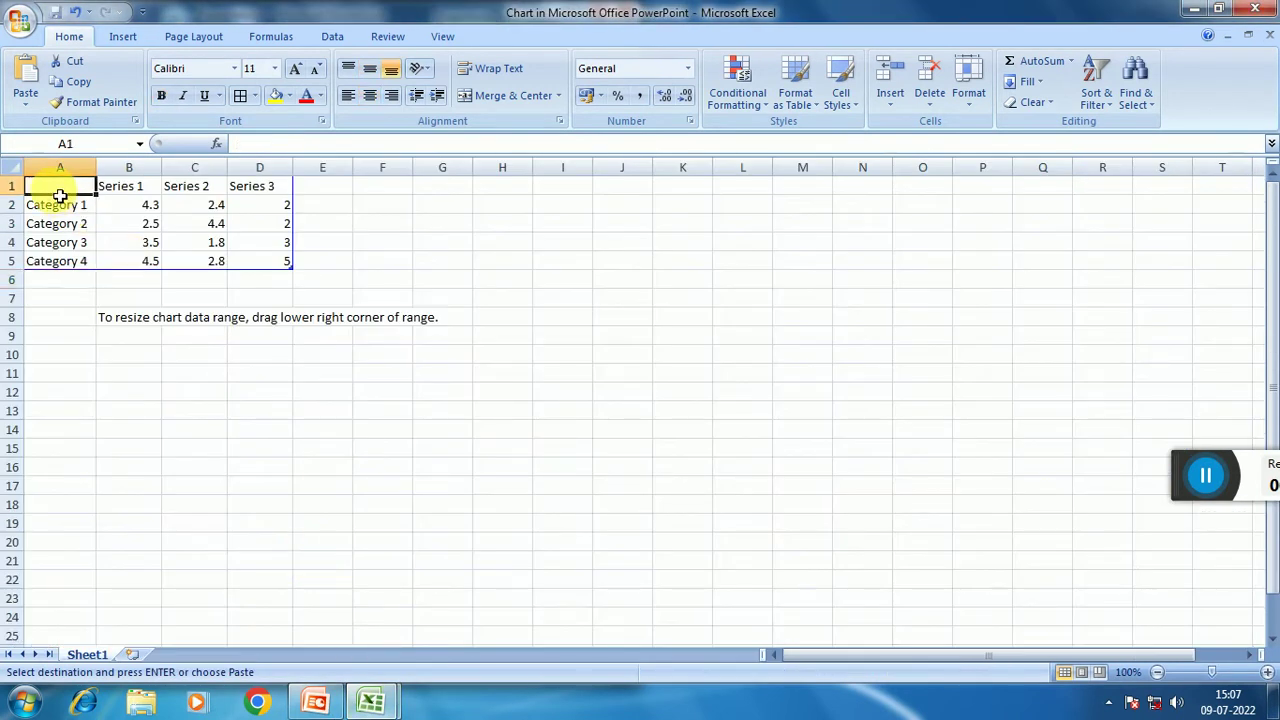
{"action": "right_click", "coordinate": [60, 192]}
{"action": "left_click", "coordinate": [114, 255]}
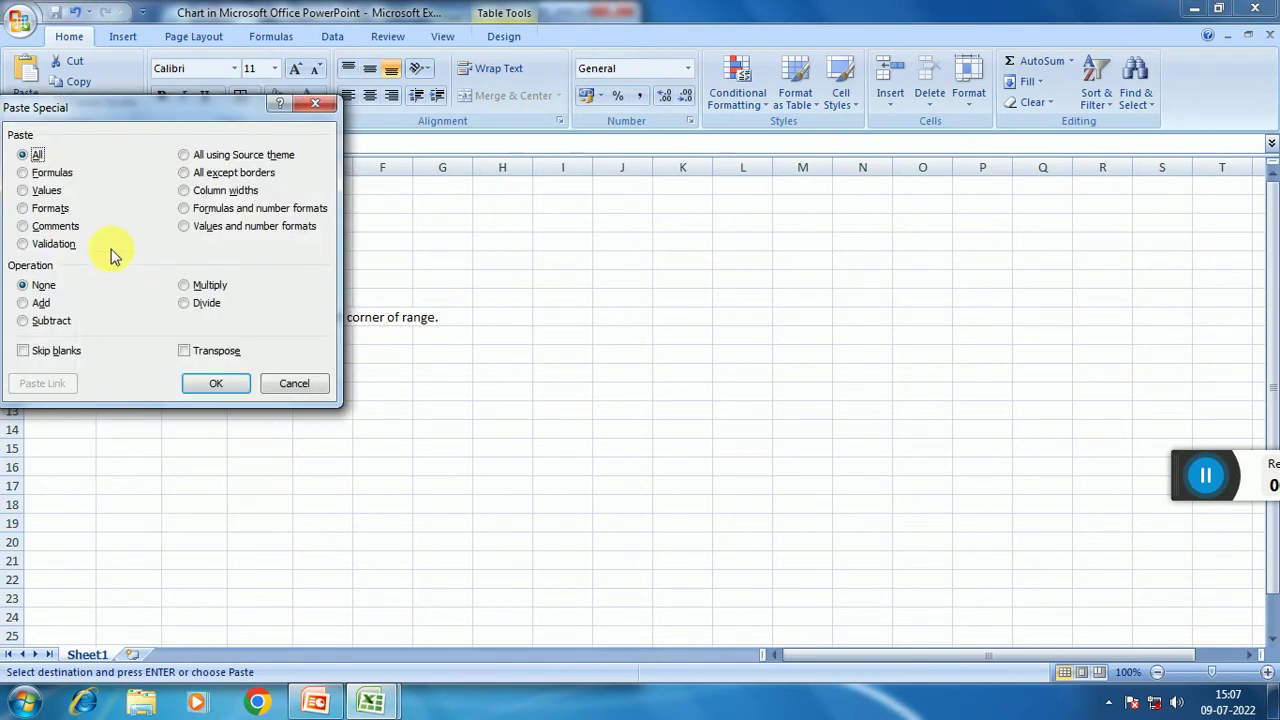
{"action": "left_click", "coordinate": [207, 384]}
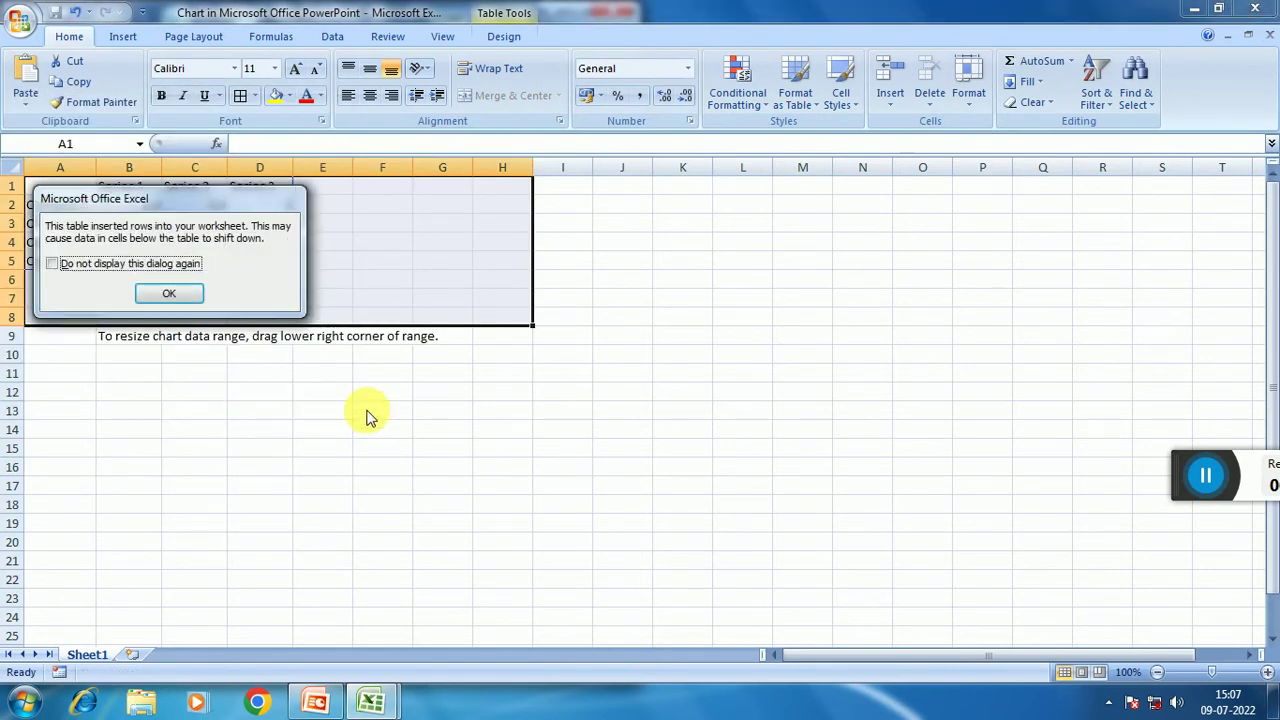
{"action": "left_click", "coordinate": [167, 294]}
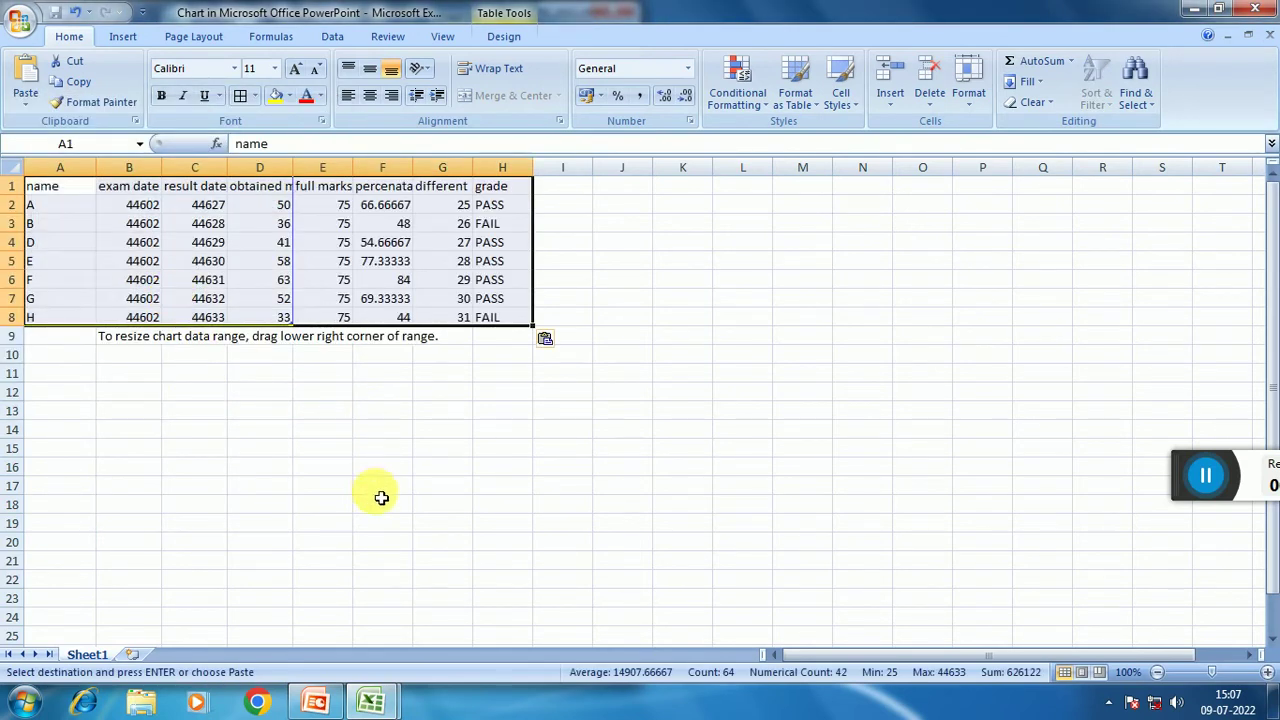
{"action": "left_click", "coordinate": [411, 503]}
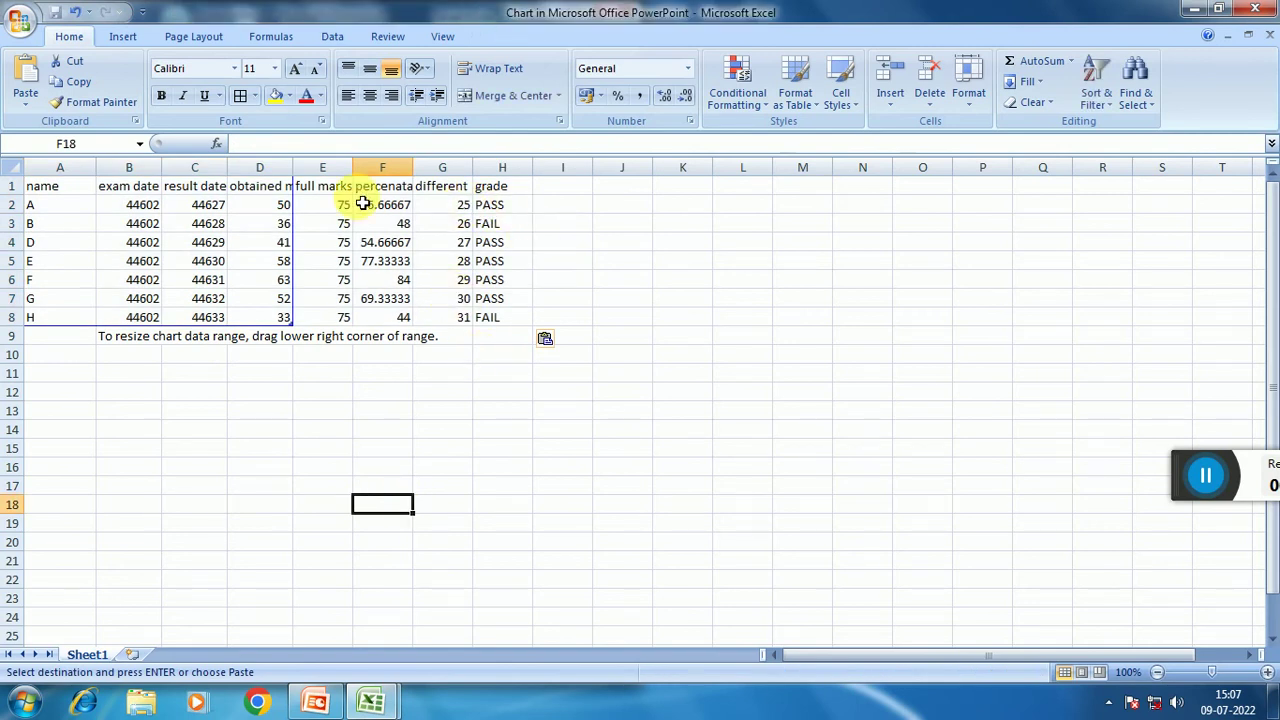
{"action": "left_click_drag", "start_coordinate": [143, 189], "coordinate": [253, 198]}
{"action": "left_click", "coordinate": [264, 229]}
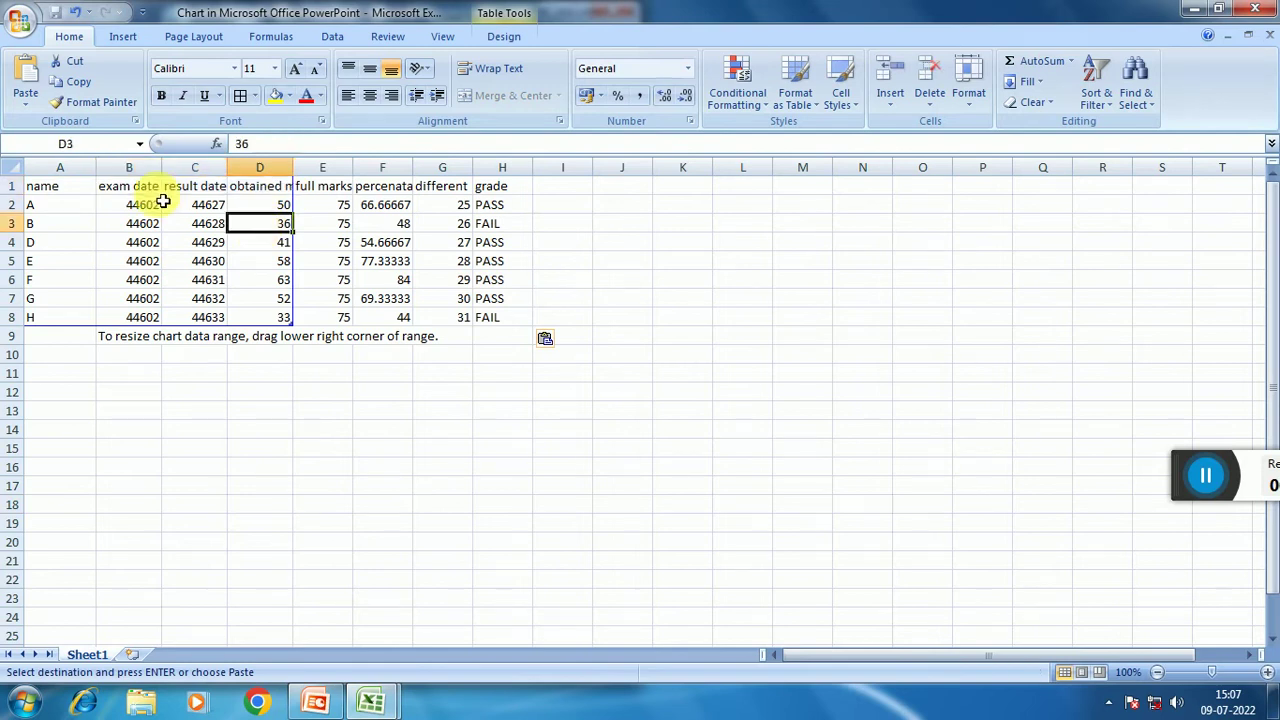
{"action": "left_click_drag", "start_coordinate": [150, 191], "coordinate": [312, 197]}
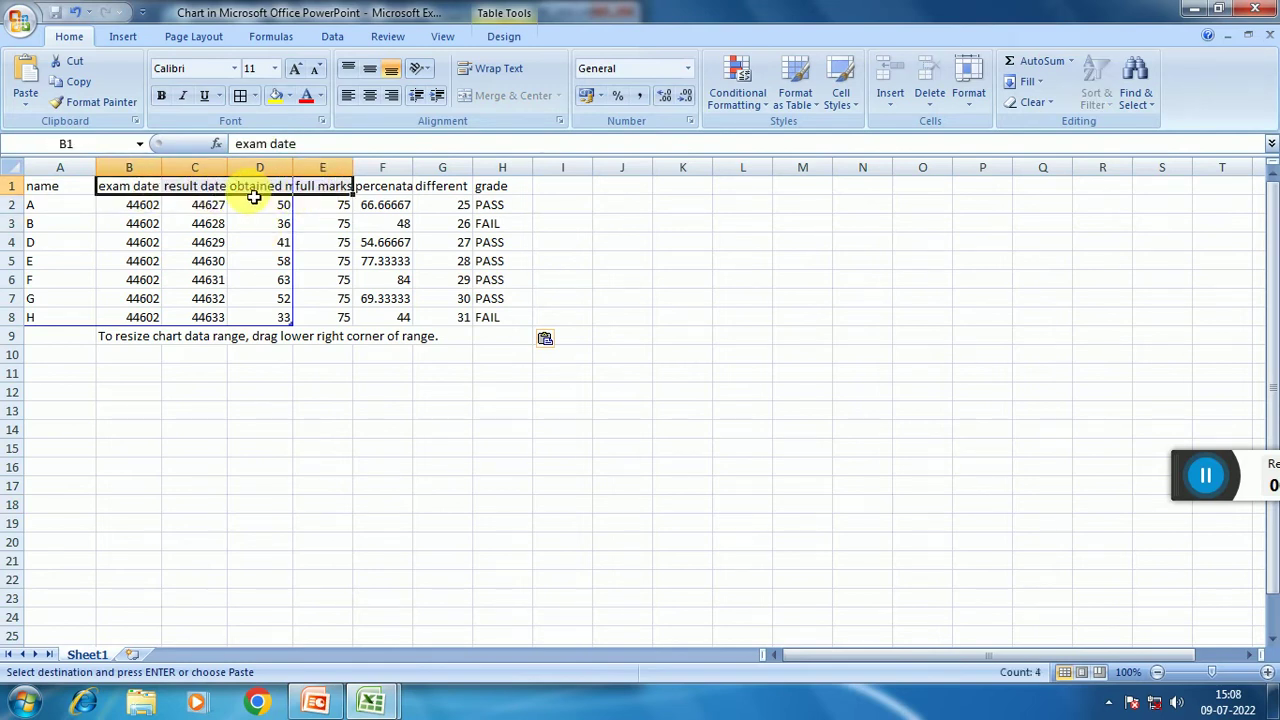
{"action": "right_click", "coordinate": [254, 197]}
{"action": "mouse_move", "coordinate": [300, 331]}
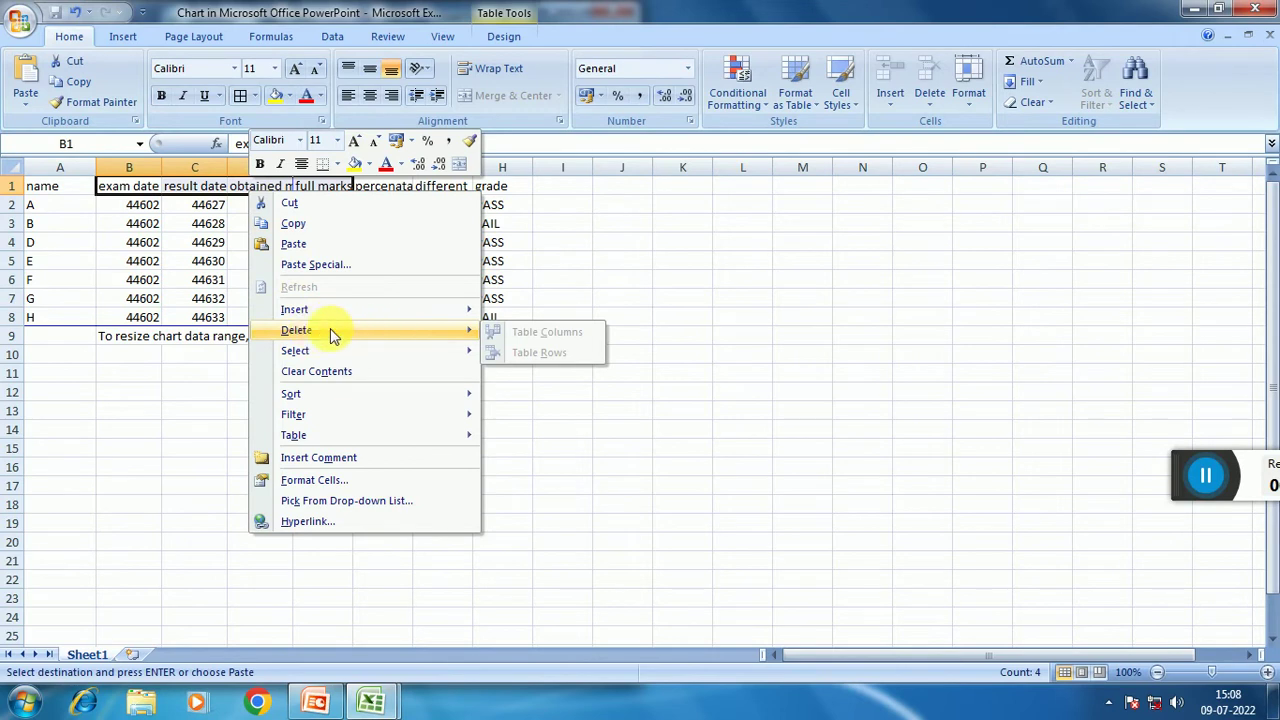
Delete the exam date and result date table columns from the chart data sheet.
{"action": "left_click", "coordinate": [140, 190]}
{"action": "right_click", "coordinate": [146, 191]}
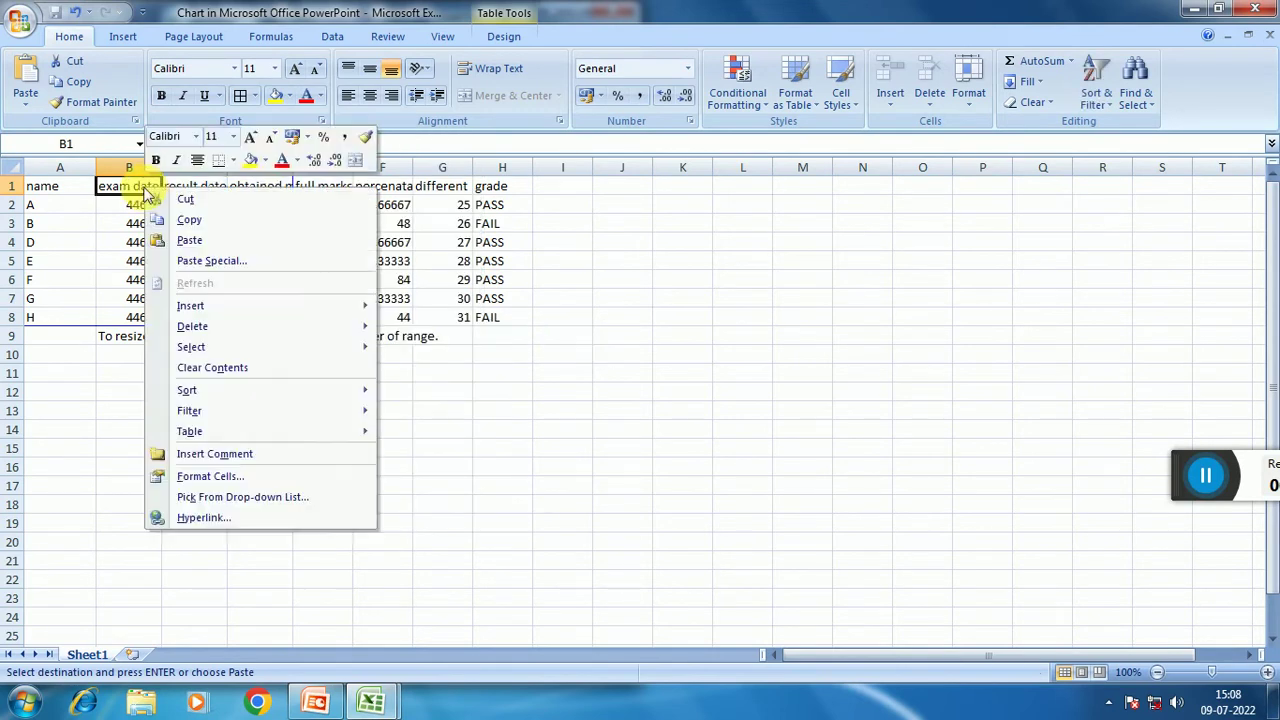
{"action": "mouse_move", "coordinate": [214, 330]}
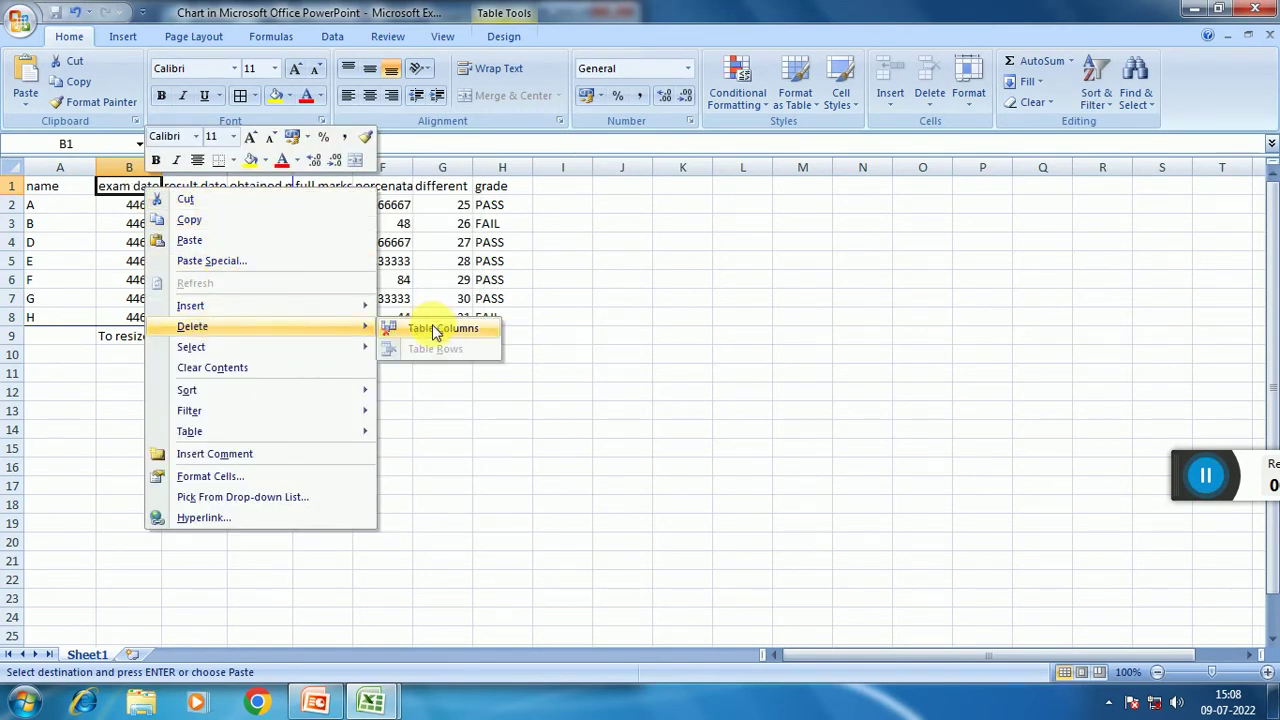
{"action": "left_click", "coordinate": [436, 330]}
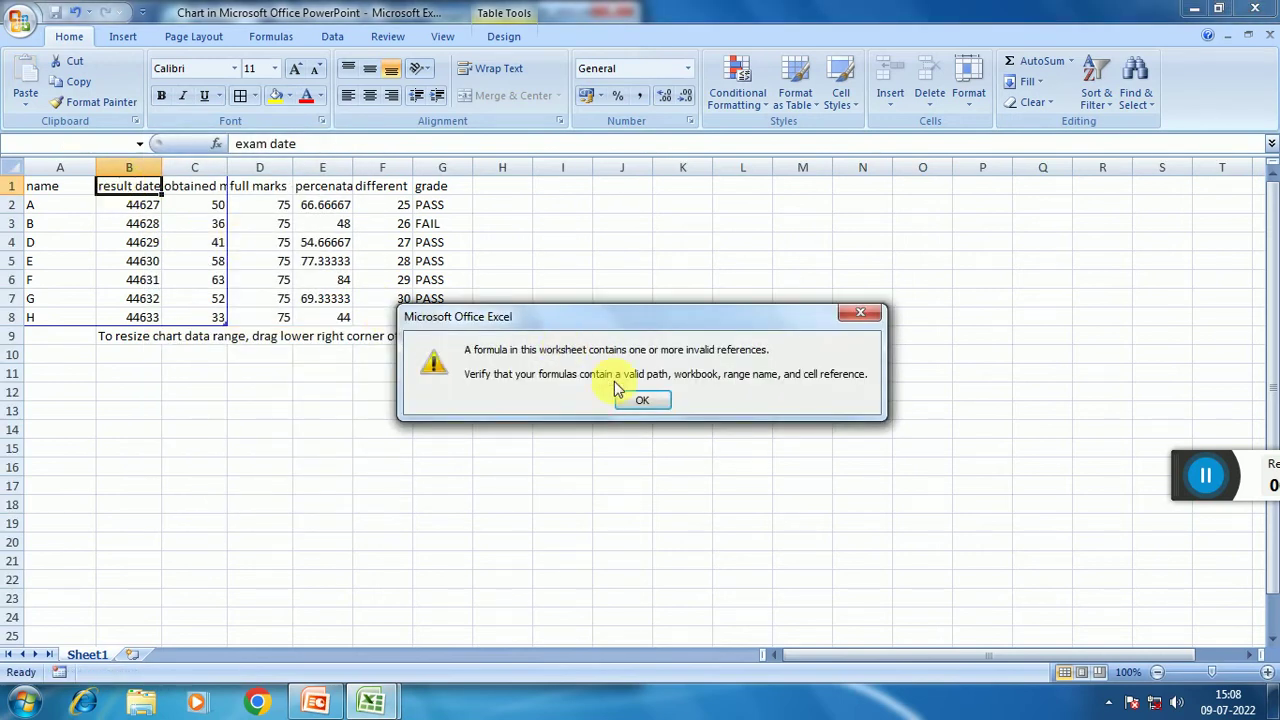
{"action": "left_click", "coordinate": [642, 400]}
{"action": "right_click", "coordinate": [142, 191]}
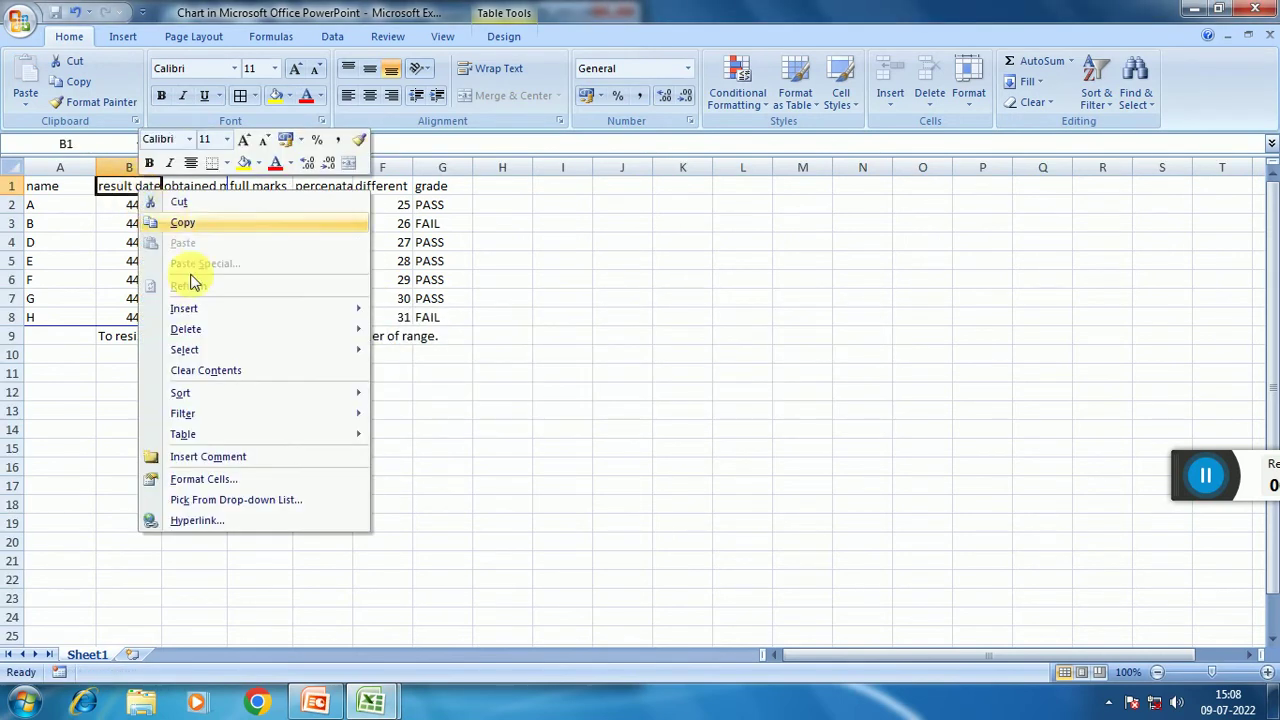
{"action": "mouse_move", "coordinate": [355, 345]}
{"action": "left_click", "coordinate": [420, 338]}
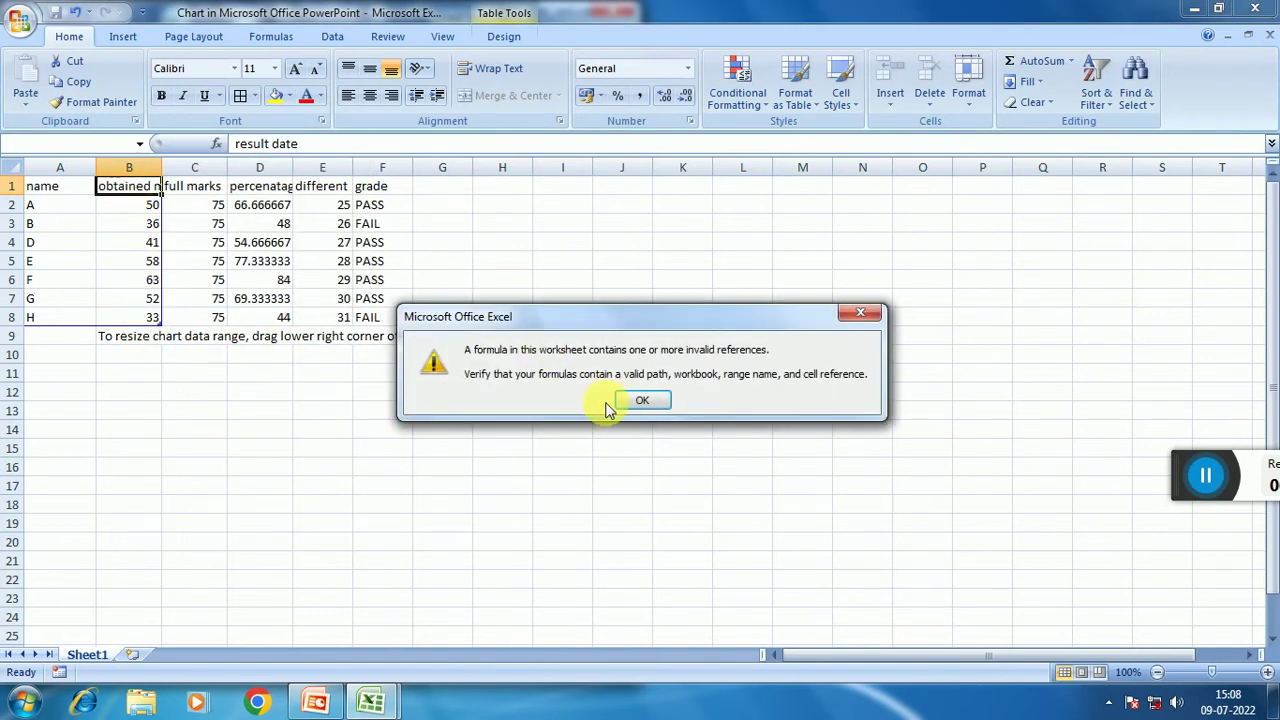
{"action": "left_click", "coordinate": [640, 401]}
Delete the obtained marks table column and the entire full marks column from the chart data sheet.
{"action": "right_click", "coordinate": [137, 188]}
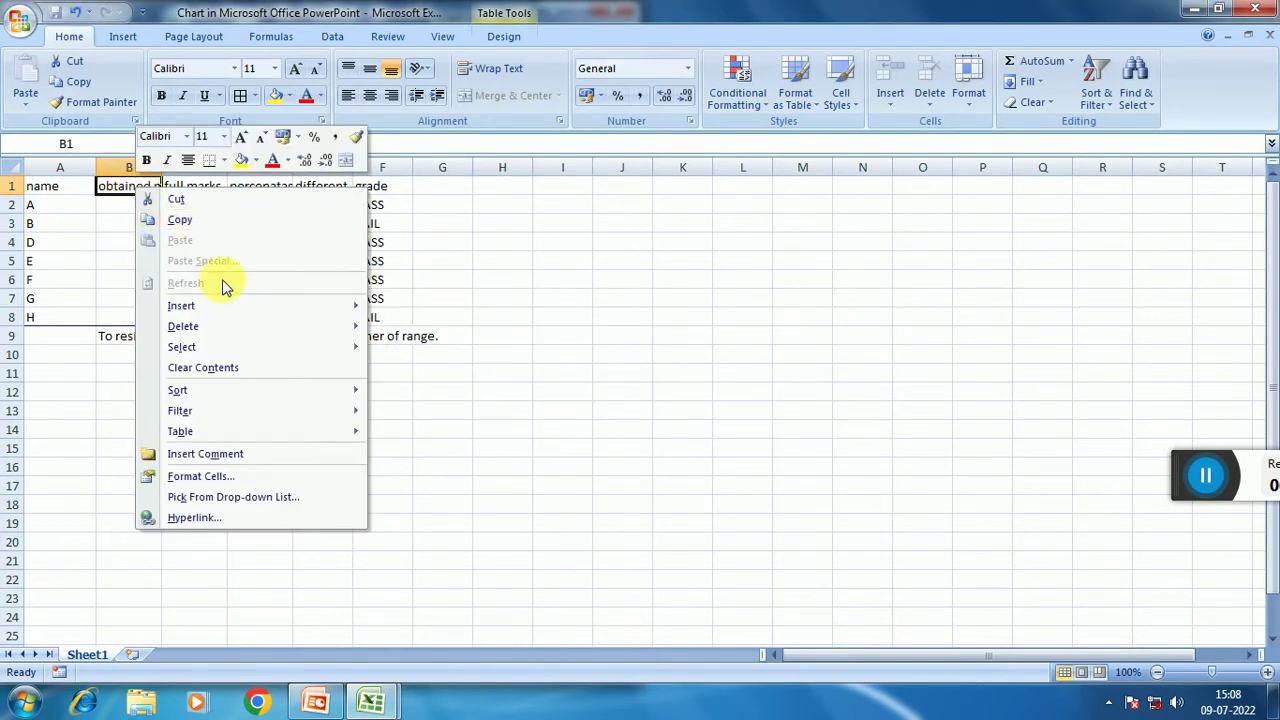
{"action": "mouse_move", "coordinate": [207, 326]}
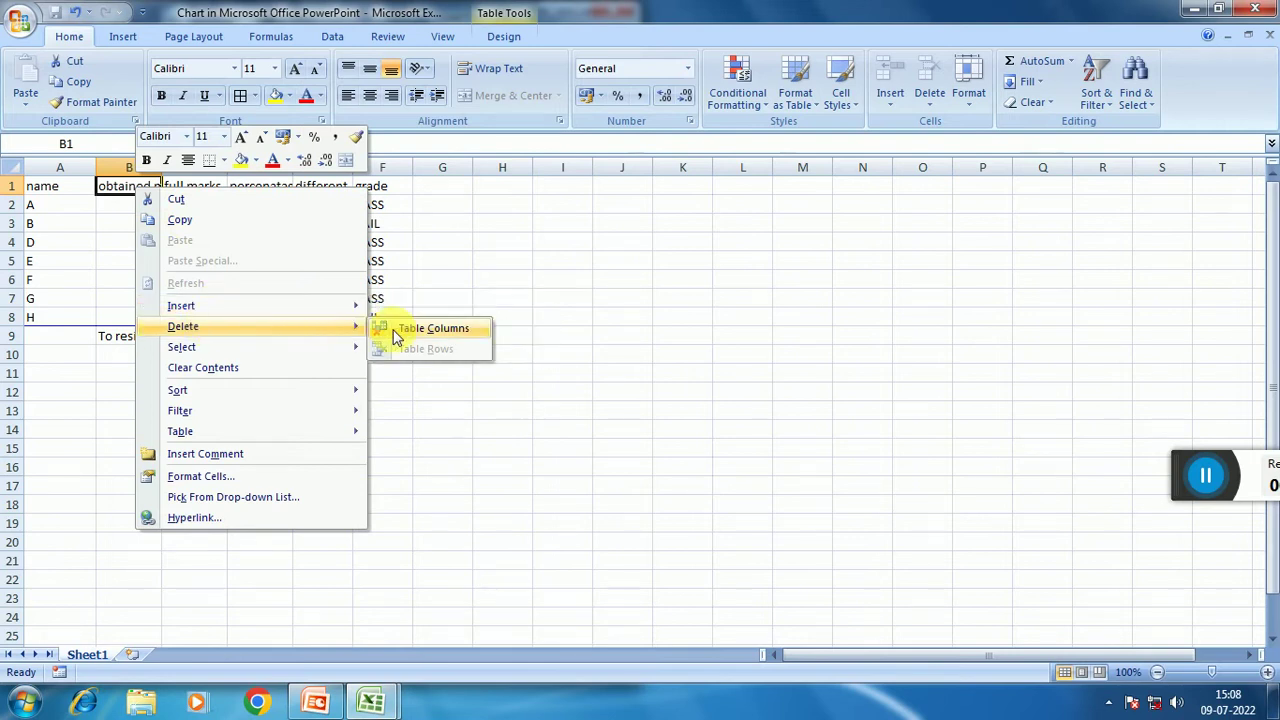
{"action": "left_click", "coordinate": [412, 330]}
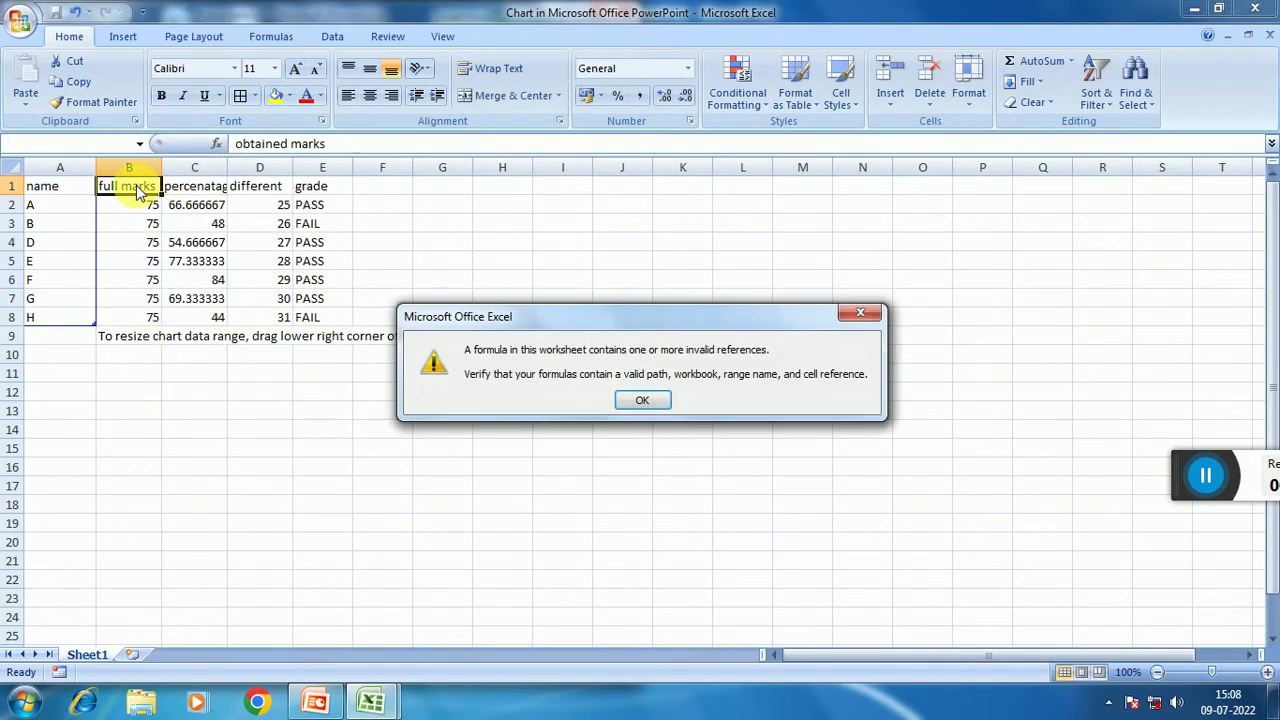
{"action": "left_click", "coordinate": [640, 400]}
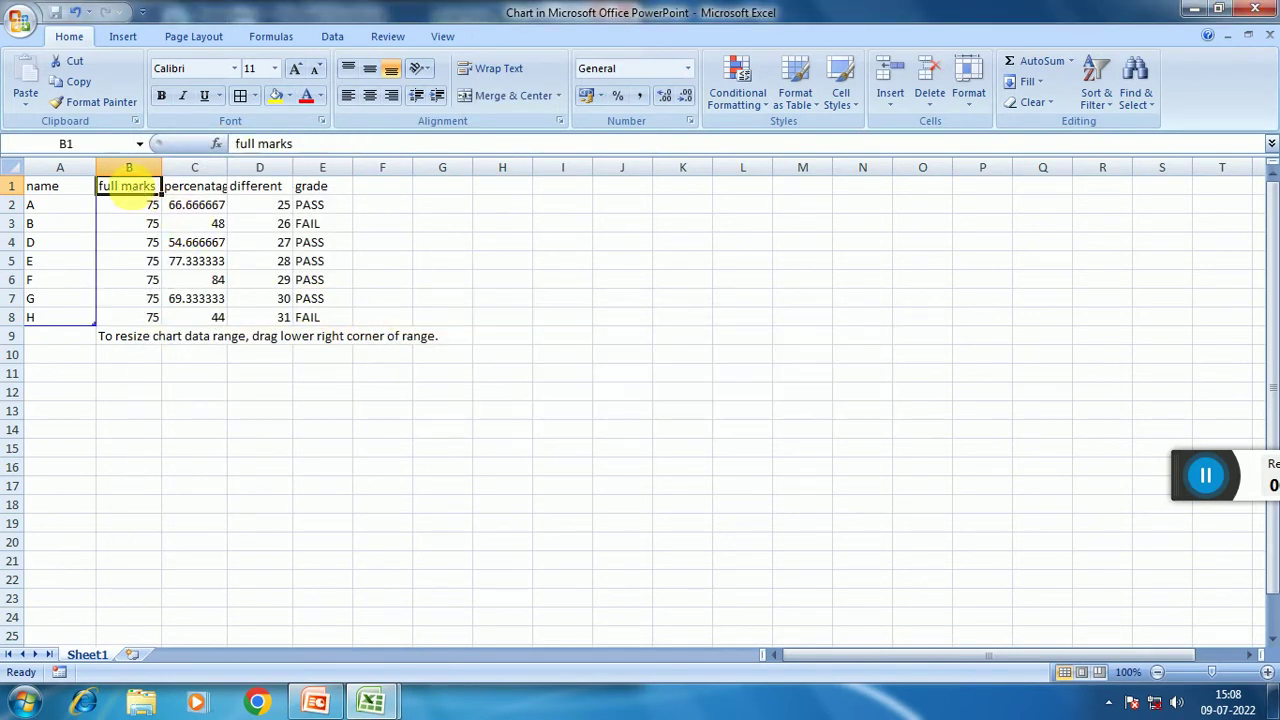
{"action": "right_click", "coordinate": [129, 190]}
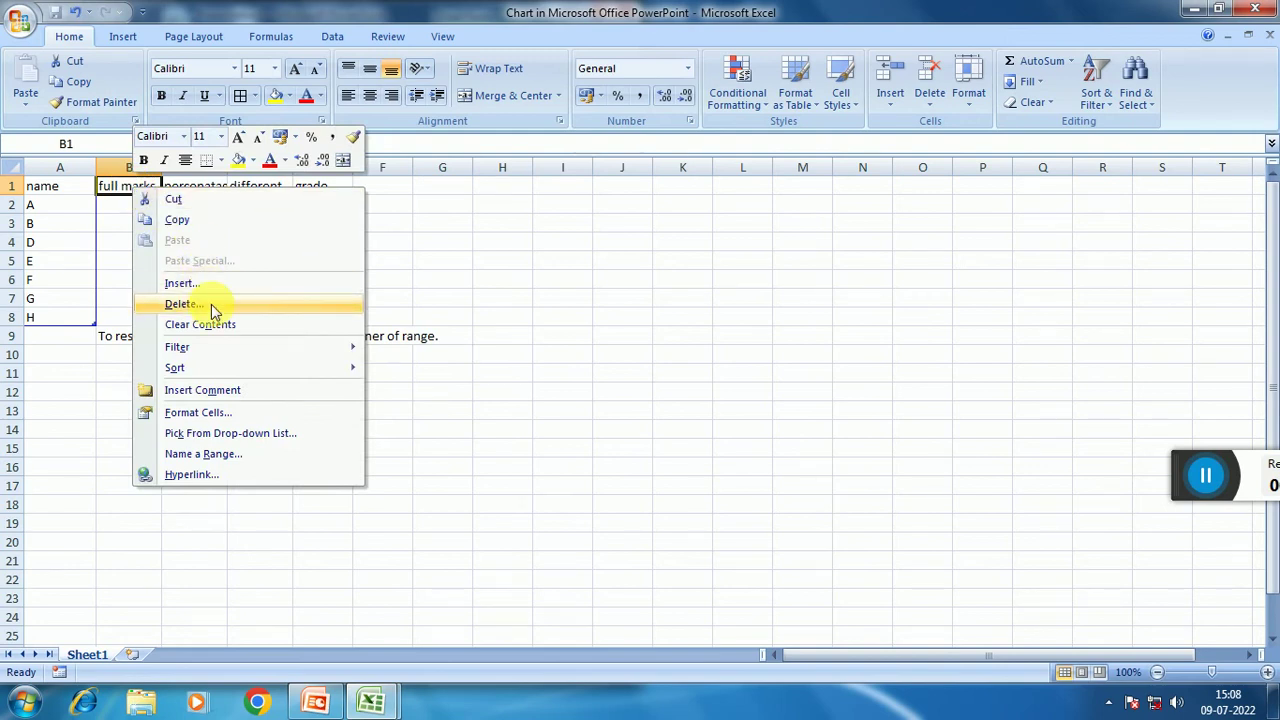
{"action": "left_click", "coordinate": [211, 304]}
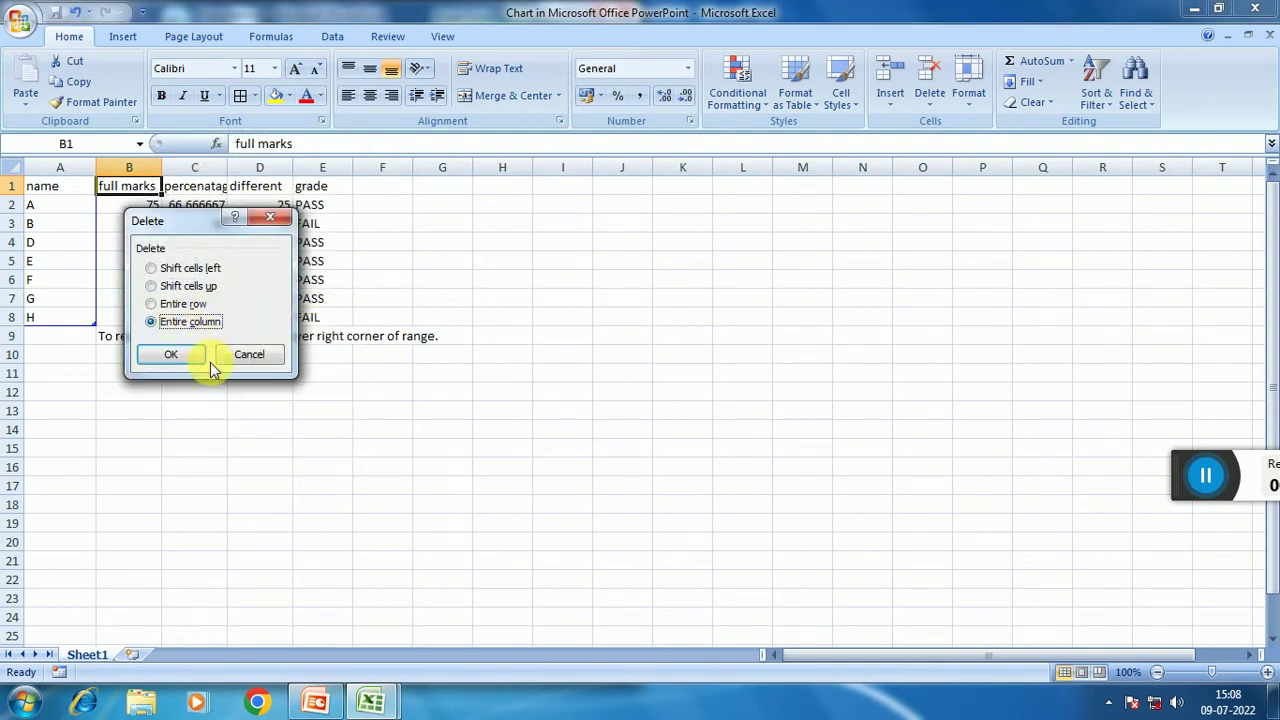
{"action": "left_click", "coordinate": [174, 355]}
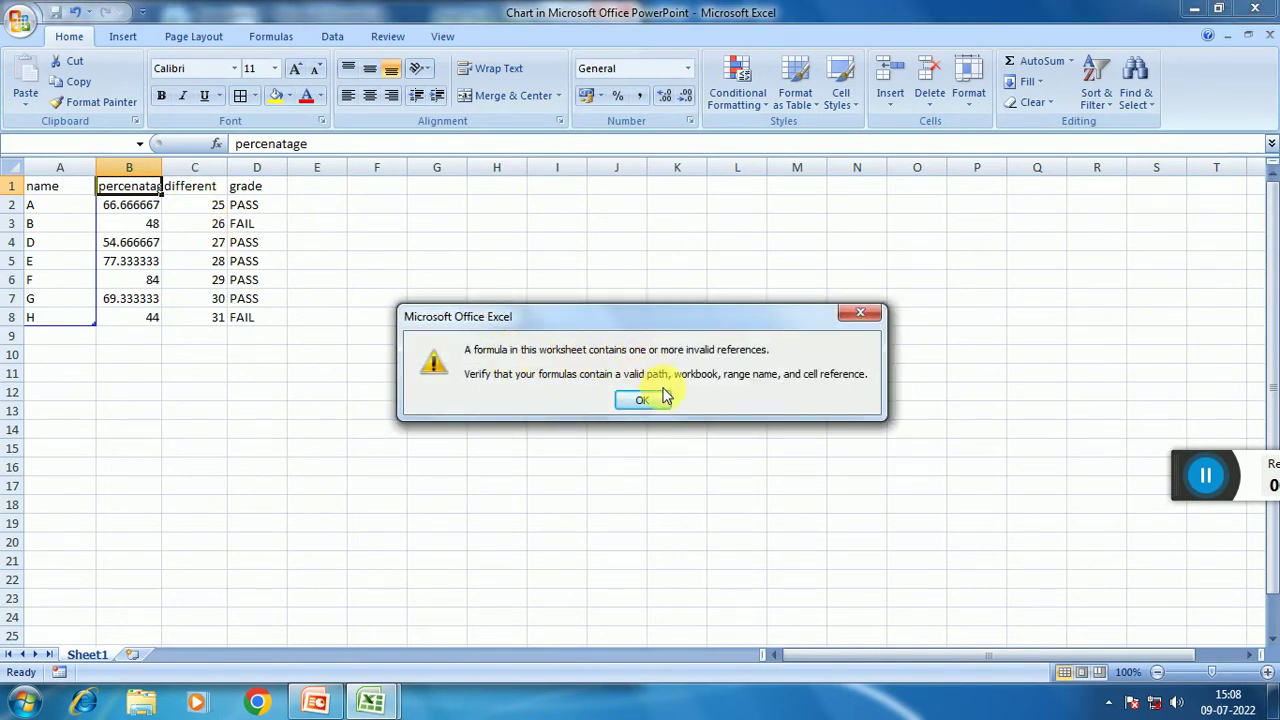
{"action": "left_click", "coordinate": [642, 401]}
Delete the entire different and grade columns, leaving only name and percentage in the chart data sheet.
{"action": "left_click", "coordinate": [193, 190]}
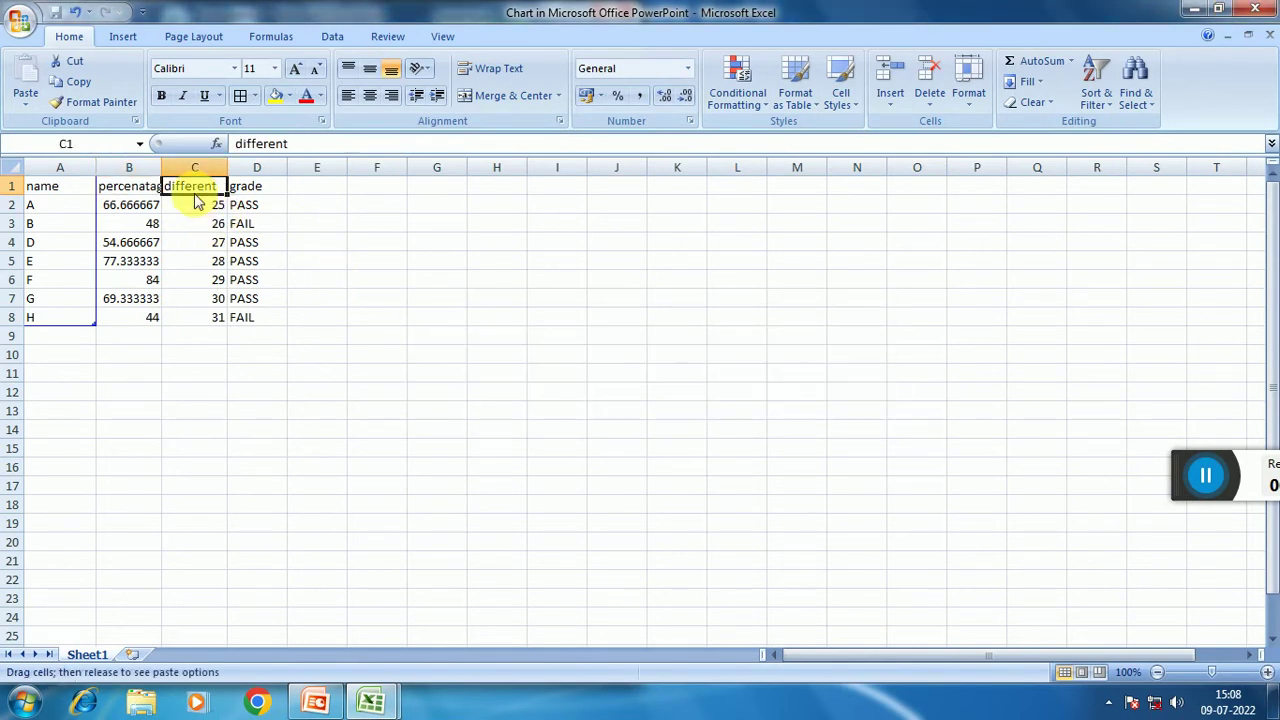
{"action": "right_click", "coordinate": [193, 190]}
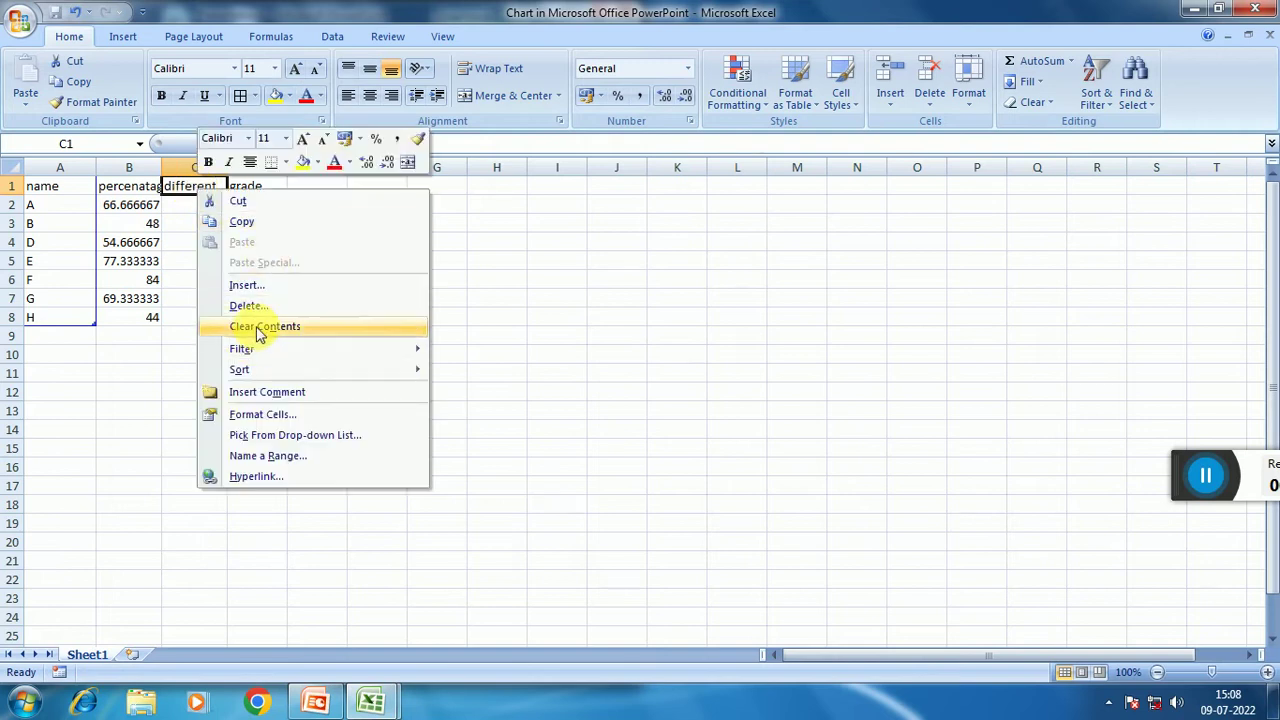
{"action": "left_click", "coordinate": [263, 304]}
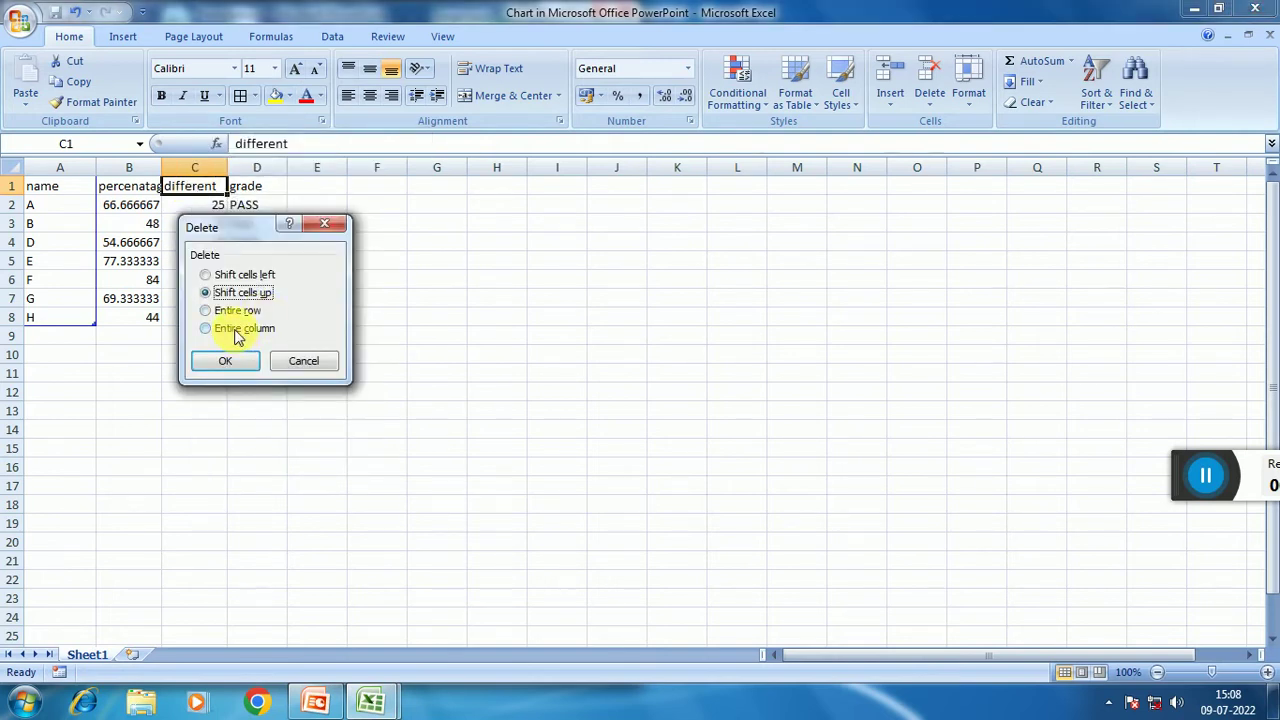
{"action": "left_click", "coordinate": [233, 362]}
{"action": "right_click", "coordinate": [194, 192]}
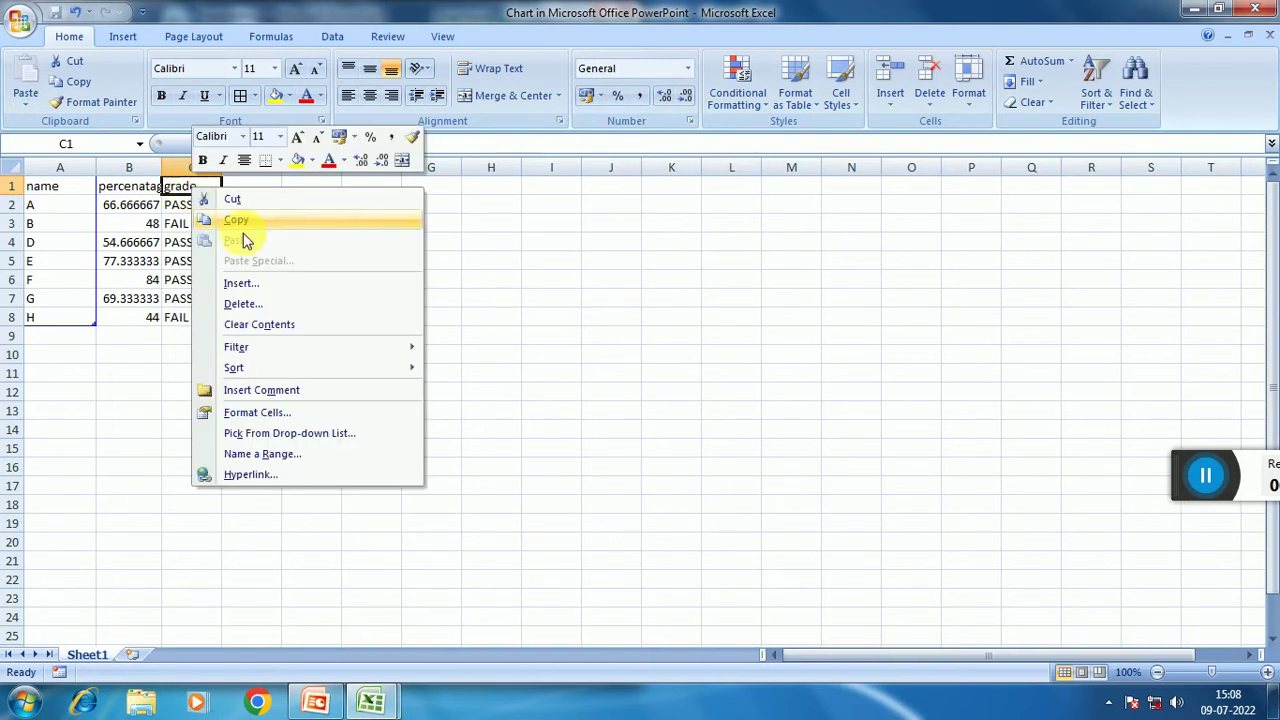
{"action": "left_click", "coordinate": [275, 303]}
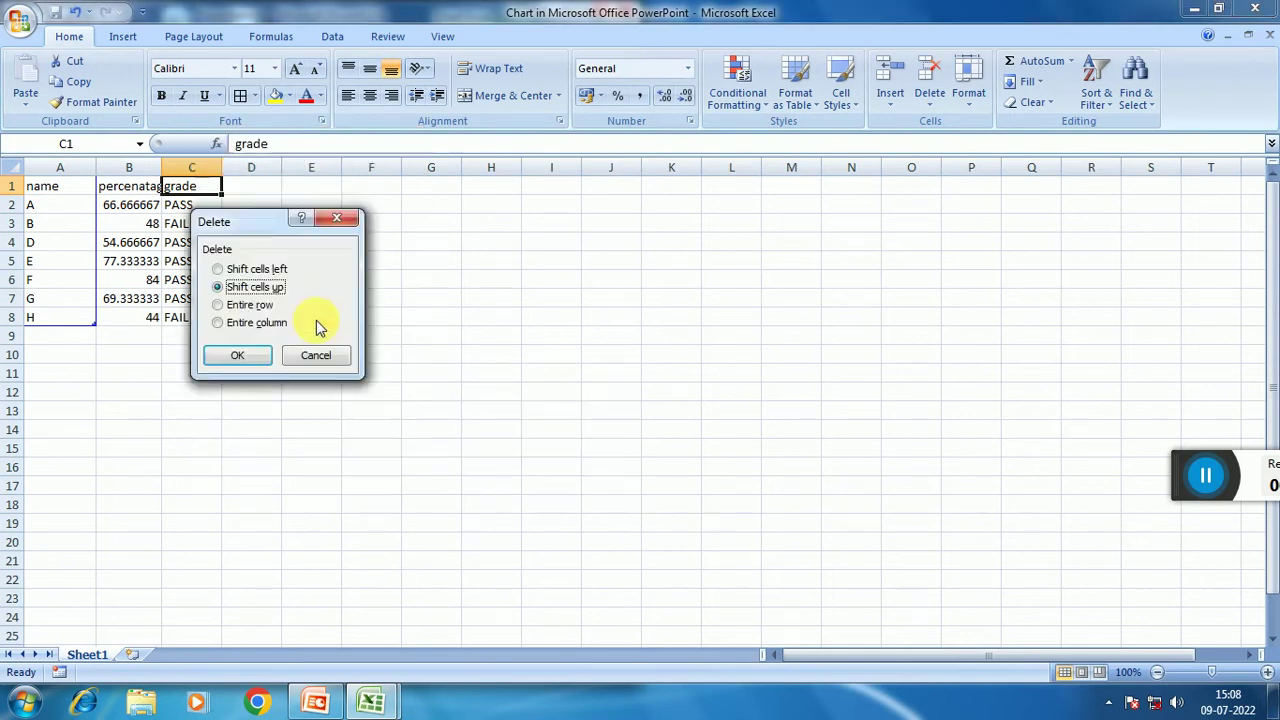
{"action": "left_click", "coordinate": [218, 322]}
{"action": "left_click", "coordinate": [236, 353]}
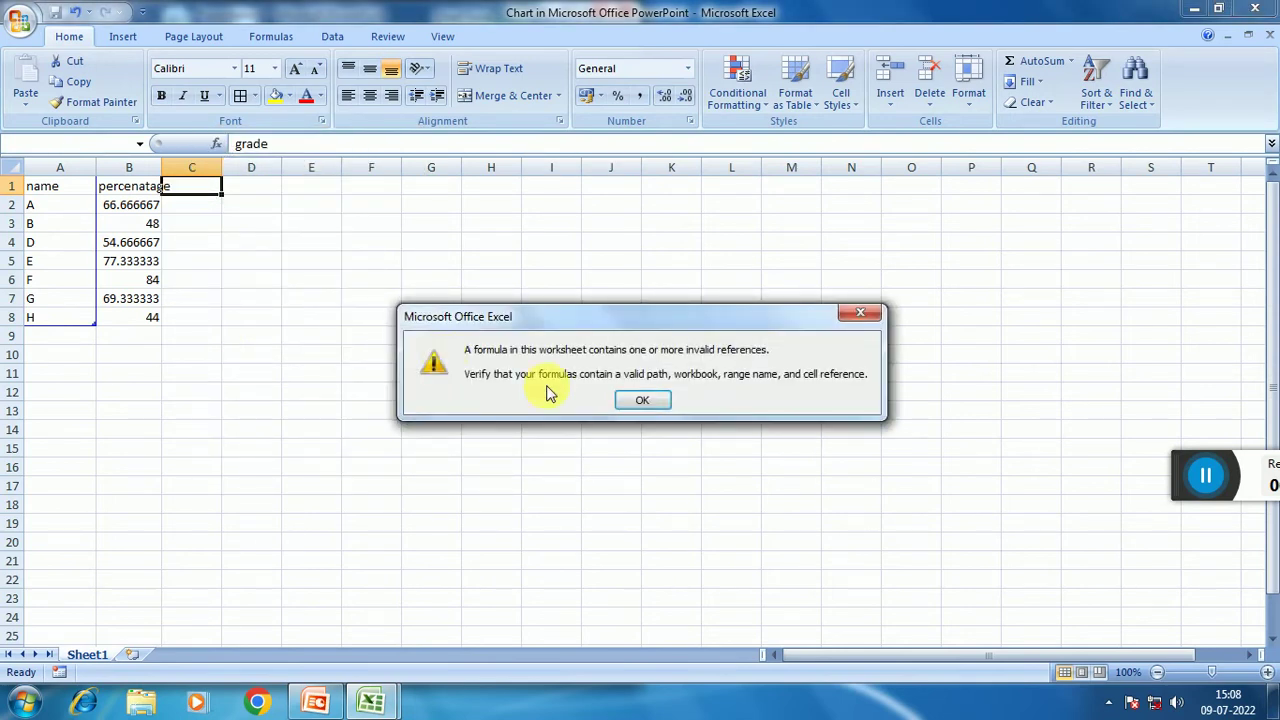
{"action": "left_click", "coordinate": [630, 400]}
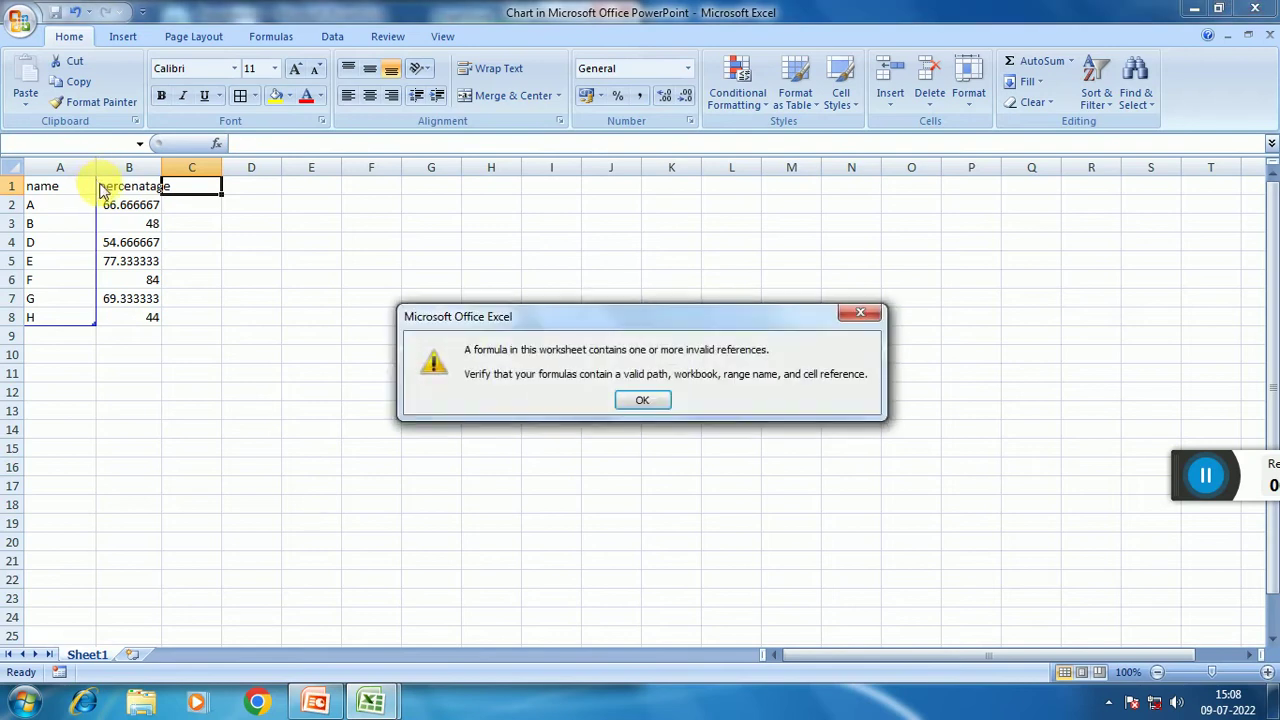
{"action": "left_click", "coordinate": [630, 398]}
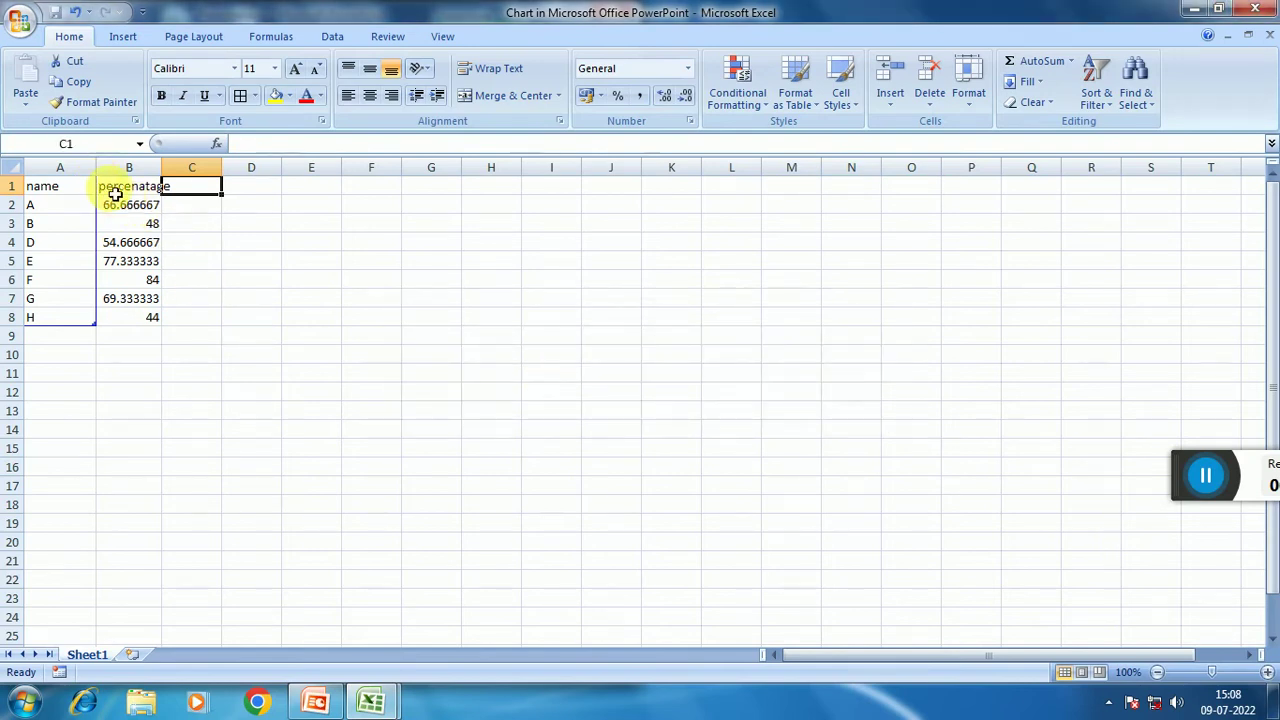
Adjust the width of the name column in the chart data sheet.
{"action": "left_click_drag", "start_coordinate": [104, 177], "coordinate": [181, 177]}
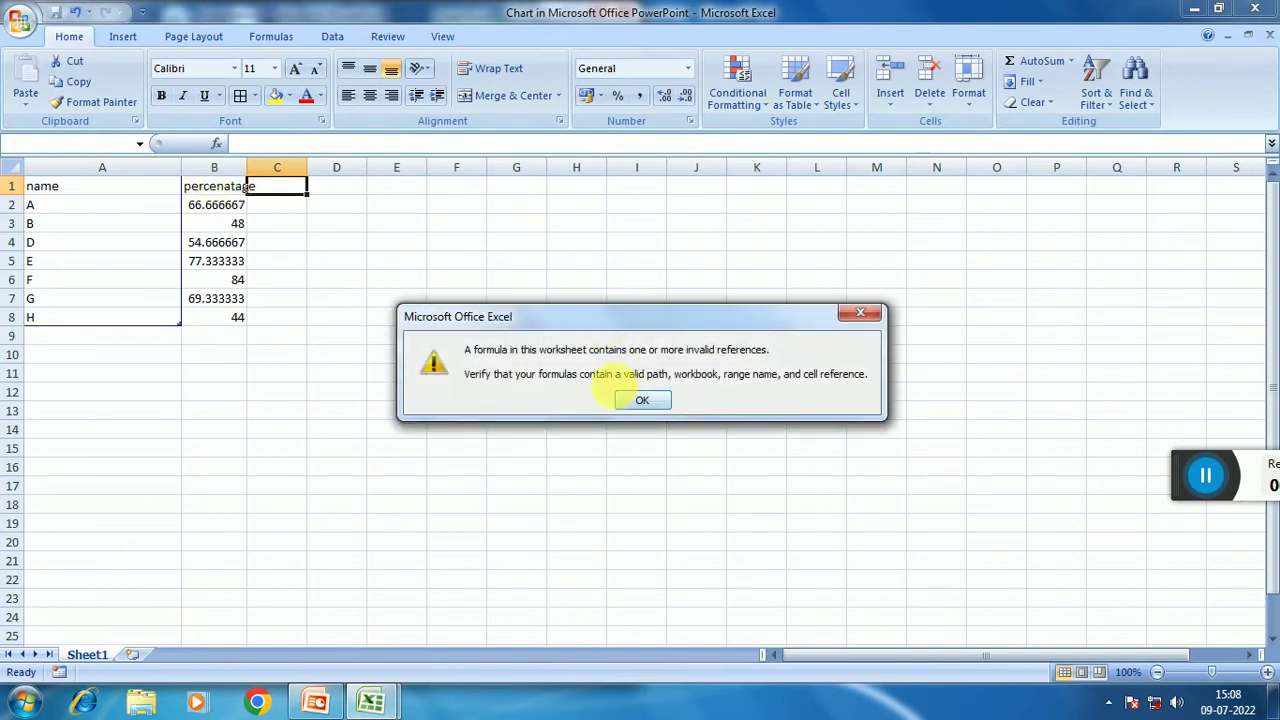
{"action": "left_click", "coordinate": [636, 399]}
{"action": "left_click_drag", "start_coordinate": [190, 178], "coordinate": [121, 172]}
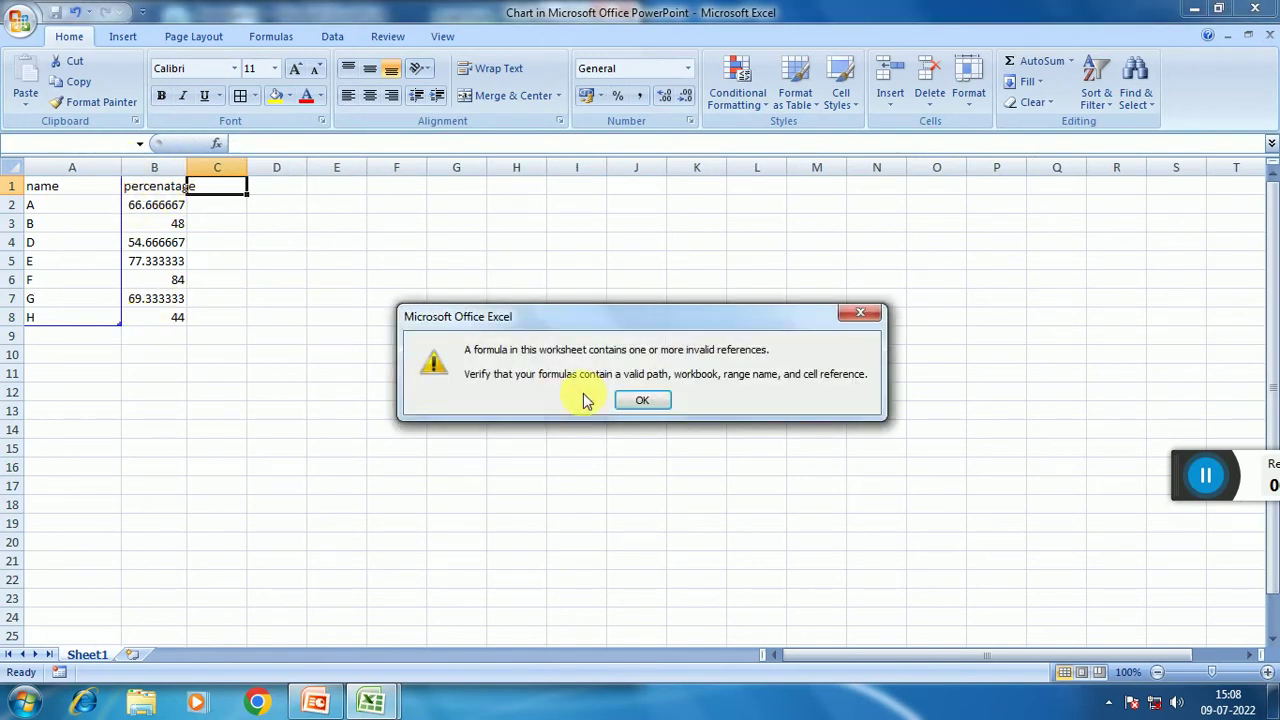
{"action": "left_click", "coordinate": [642, 400]}
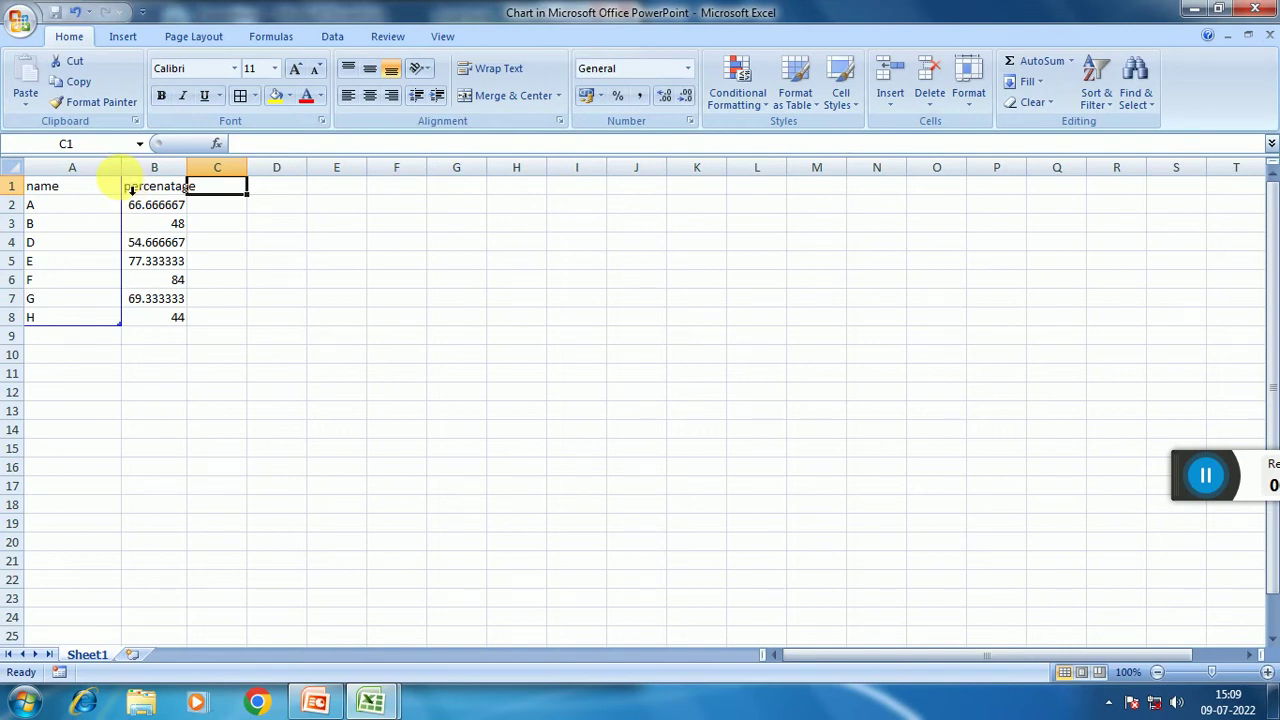
{"action": "left_click_drag", "start_coordinate": [127, 177], "coordinate": [155, 177]}
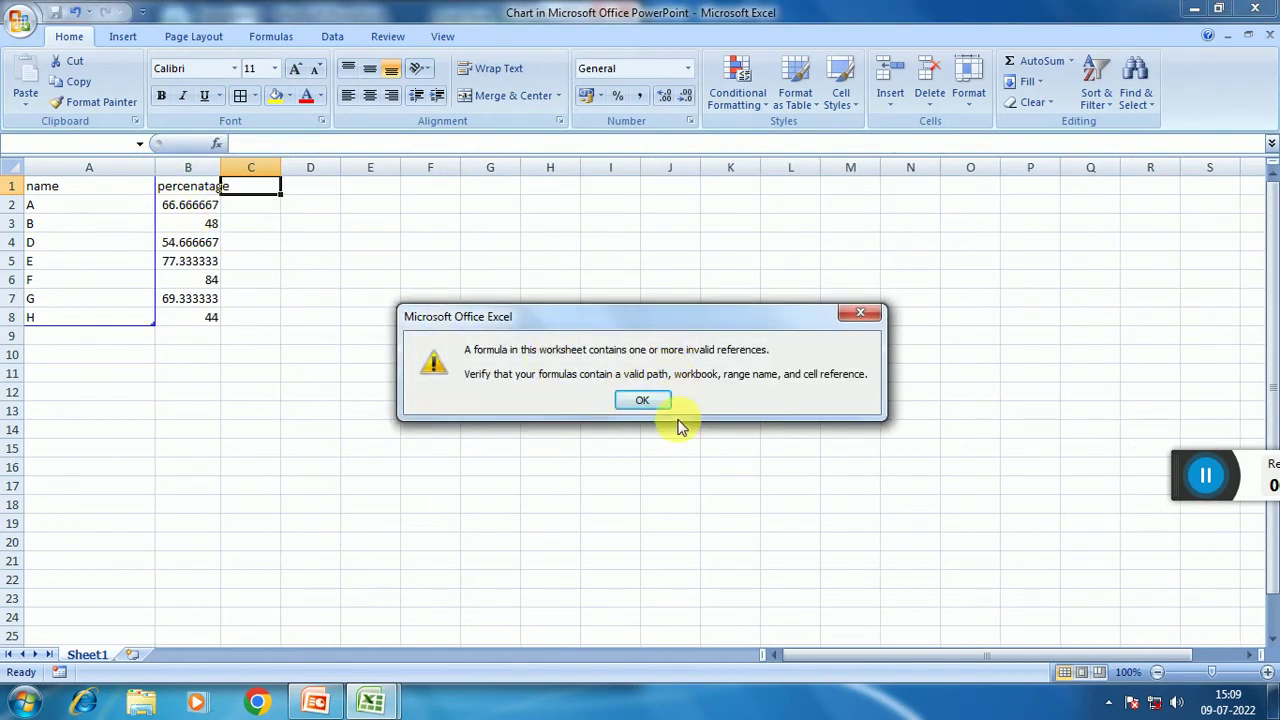
{"action": "left_click", "coordinate": [642, 401]}
{"action": "left_click_drag", "start_coordinate": [157, 177], "coordinate": [103, 172]}
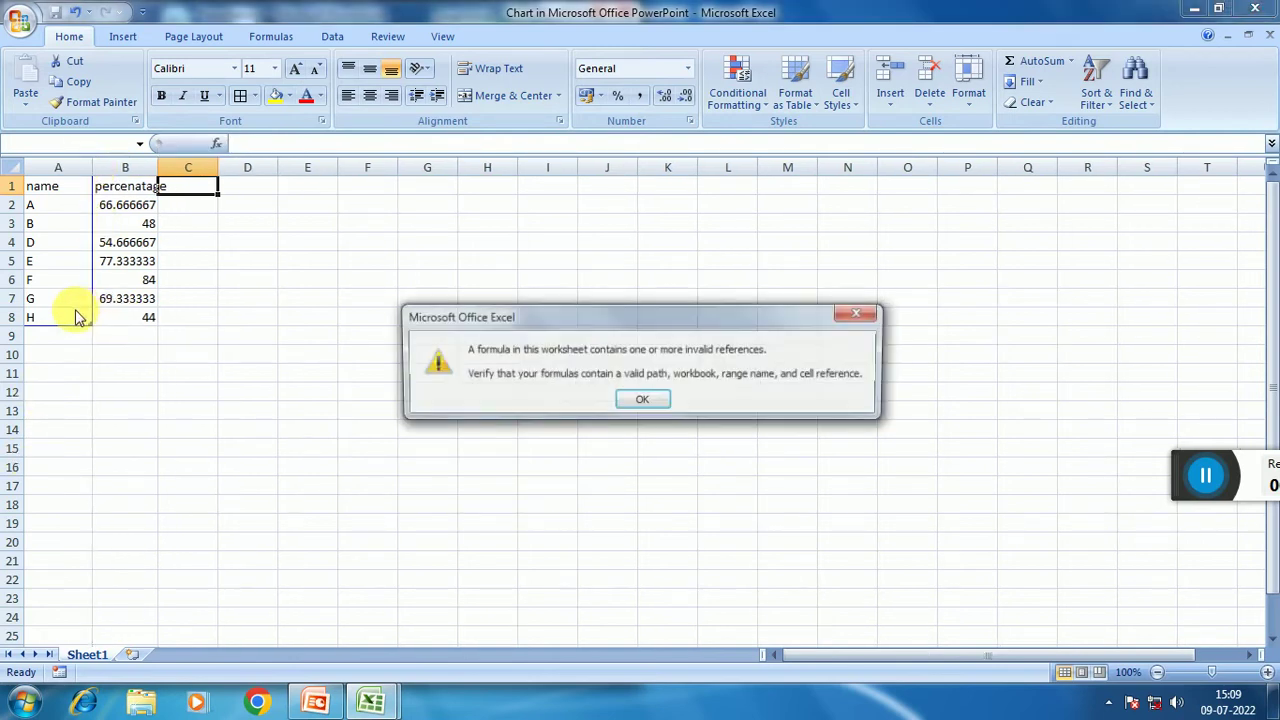
{"action": "left_click", "coordinate": [642, 401]}
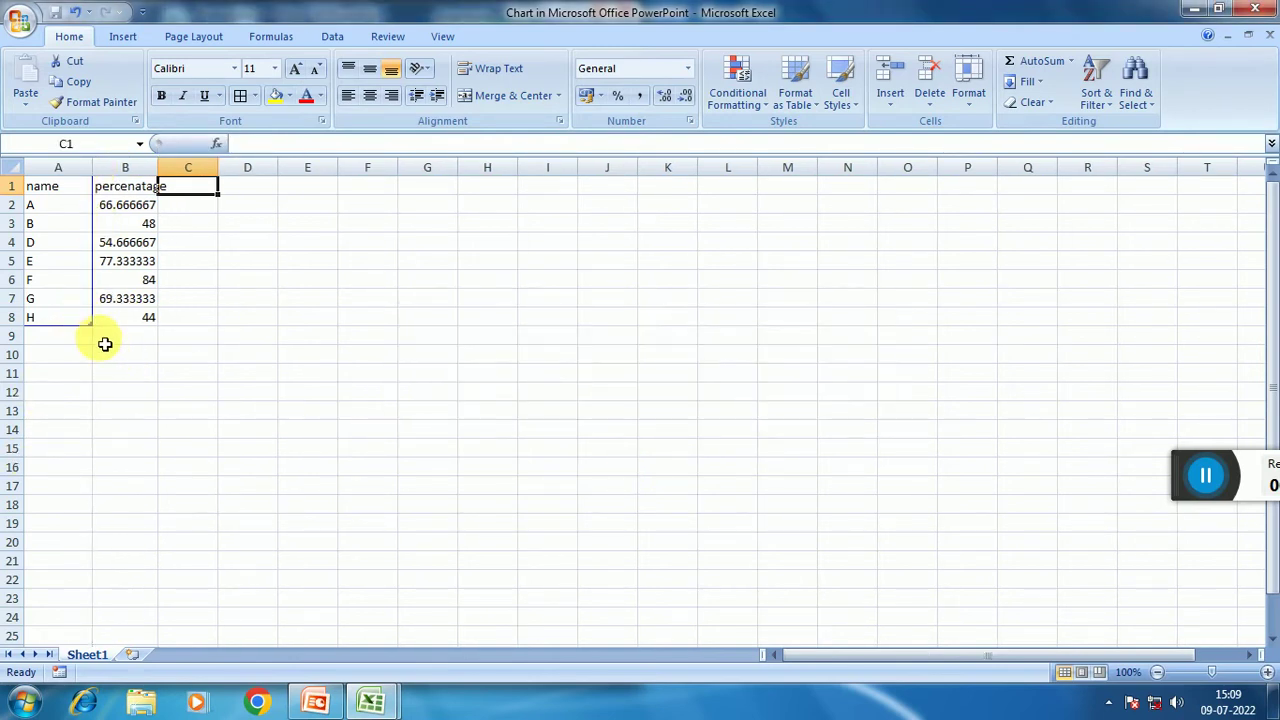
Extend the chart data range to B8 to include the percentage column, and widen column B.
{"action": "left_click", "coordinate": [225, 372]}
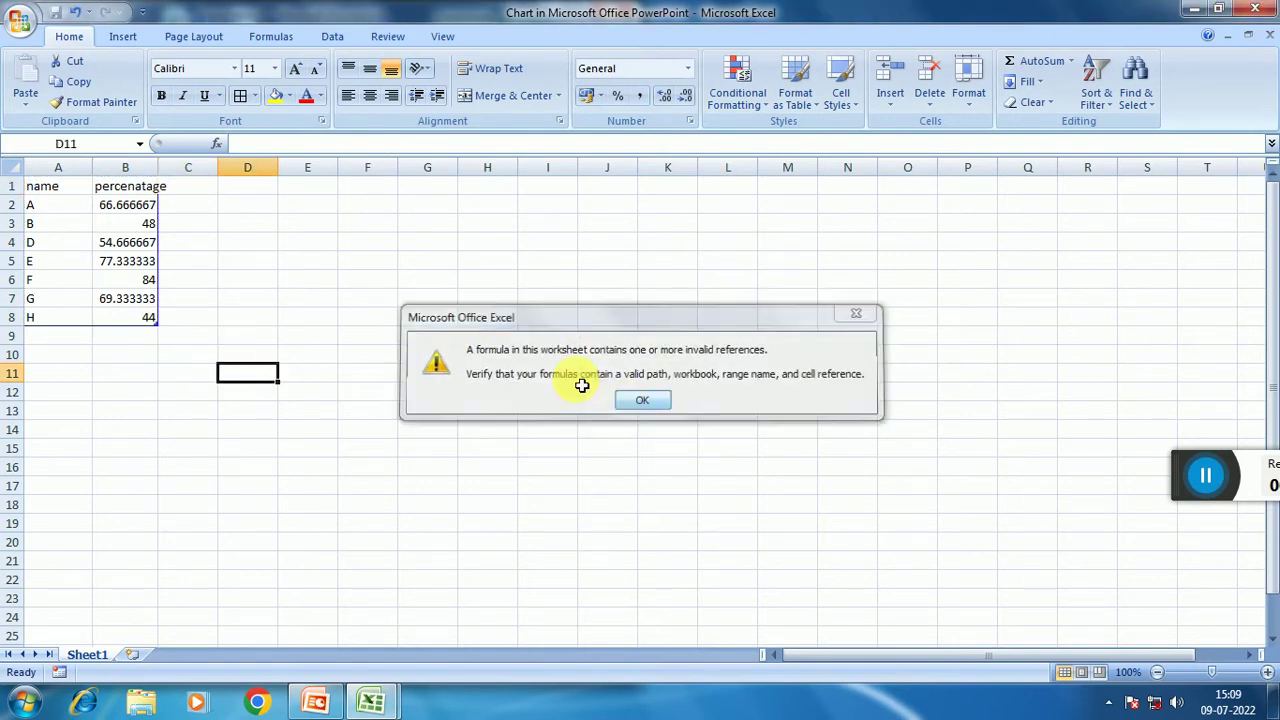
{"action": "left_click", "coordinate": [640, 401]}
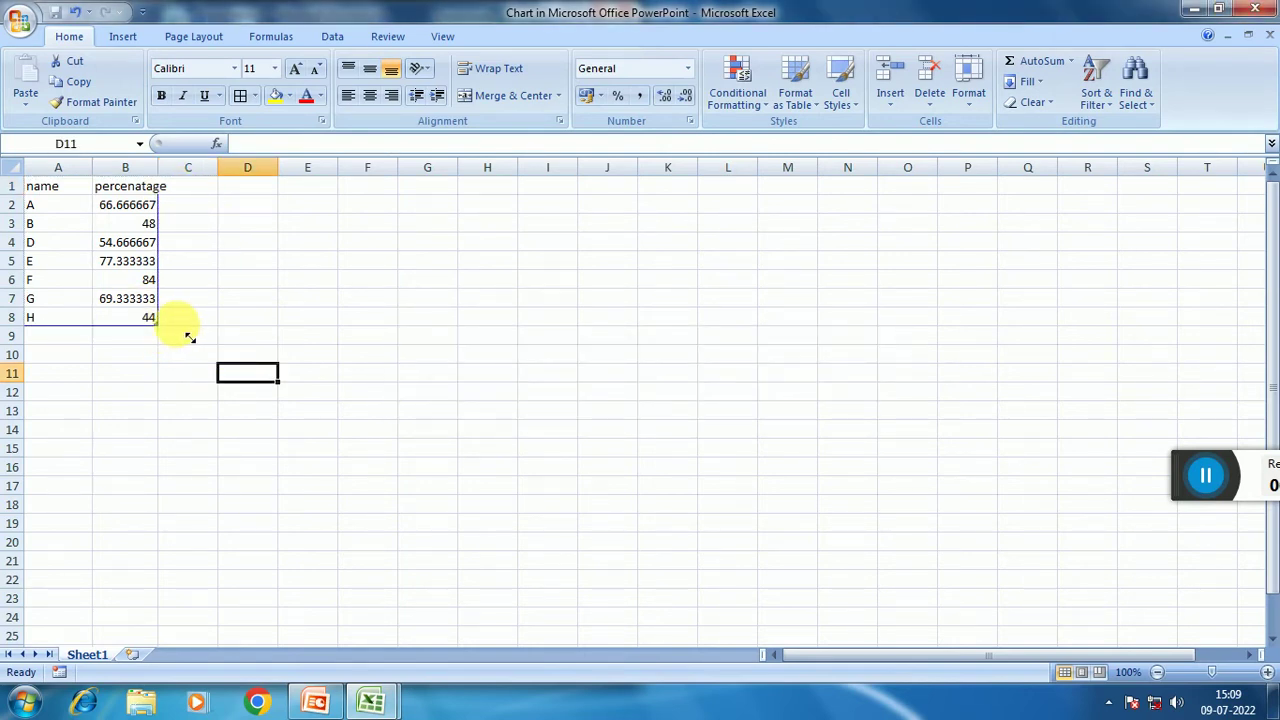
{"action": "left_click_drag", "start_coordinate": [158, 168], "coordinate": [174, 168]}
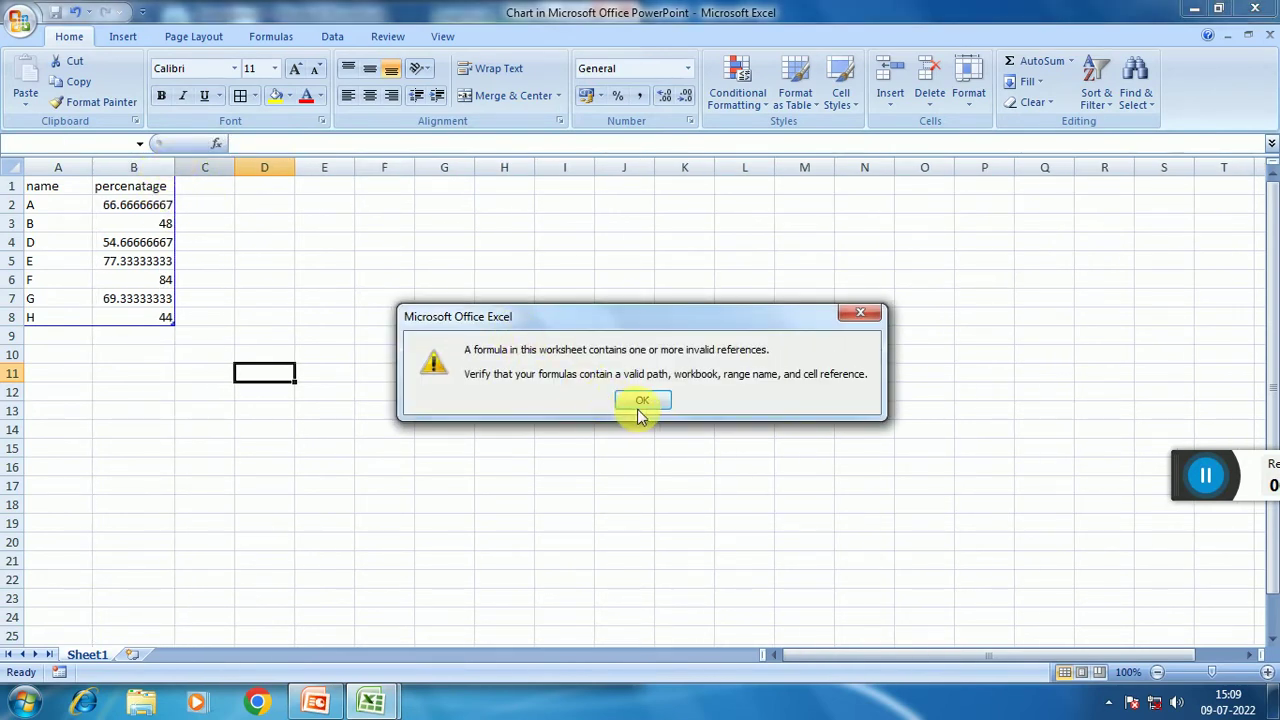
{"action": "left_click", "coordinate": [640, 405]}
{"action": "left_click_drag", "start_coordinate": [176, 170], "coordinate": [208, 178]}
{"action": "left_click", "coordinate": [333, 266]}
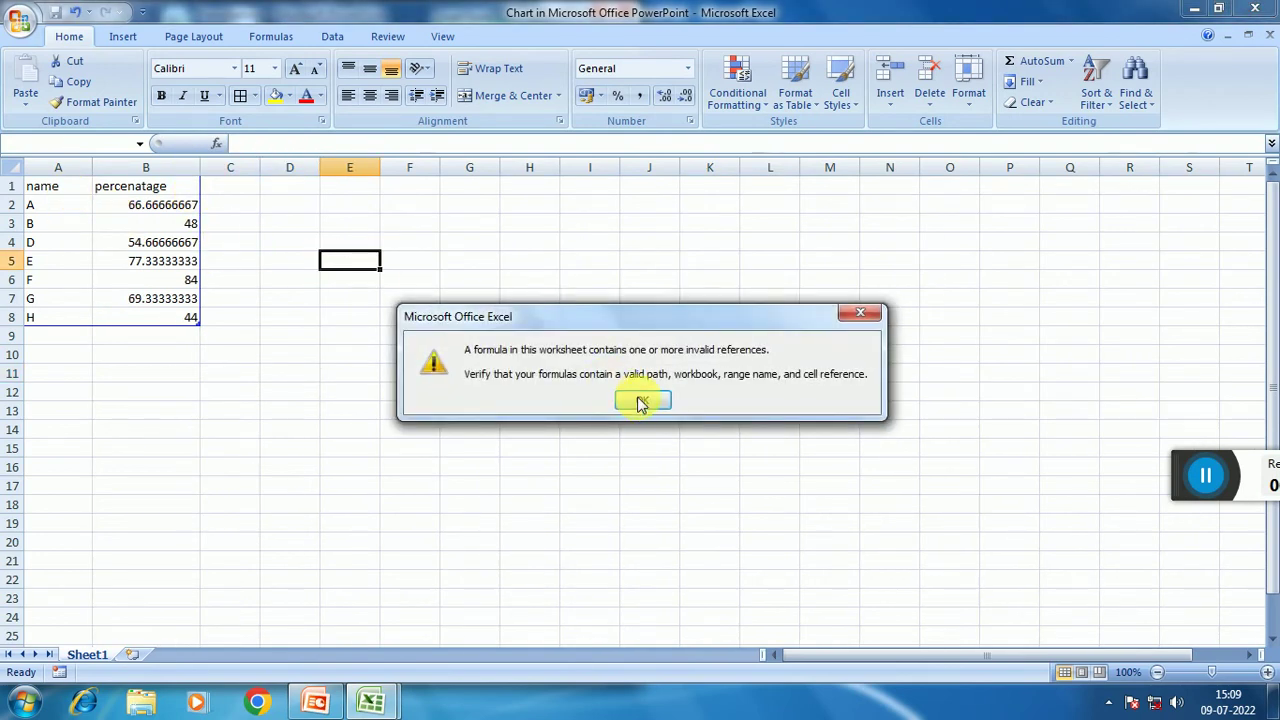
{"action": "left_click", "coordinate": [641, 403]}
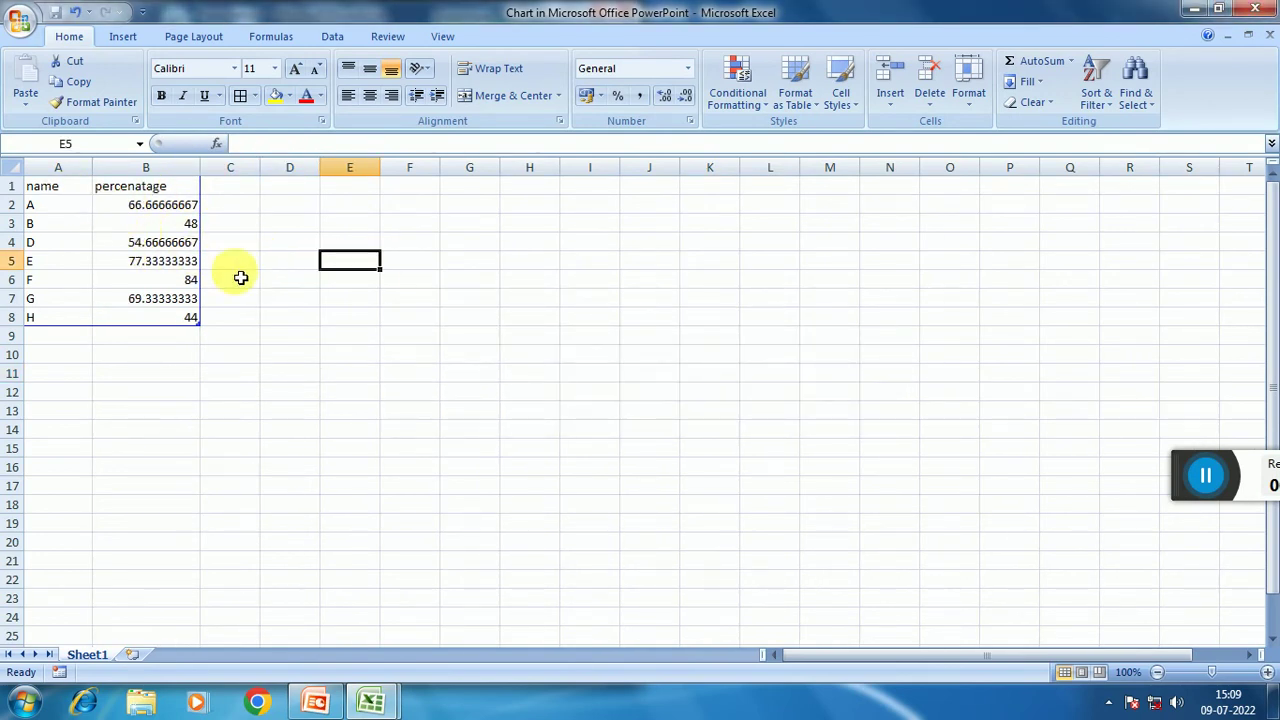
Check the chart on the slide, and select range A1:B8 in its data sheet.
{"action": "left_click", "coordinate": [315, 701]}
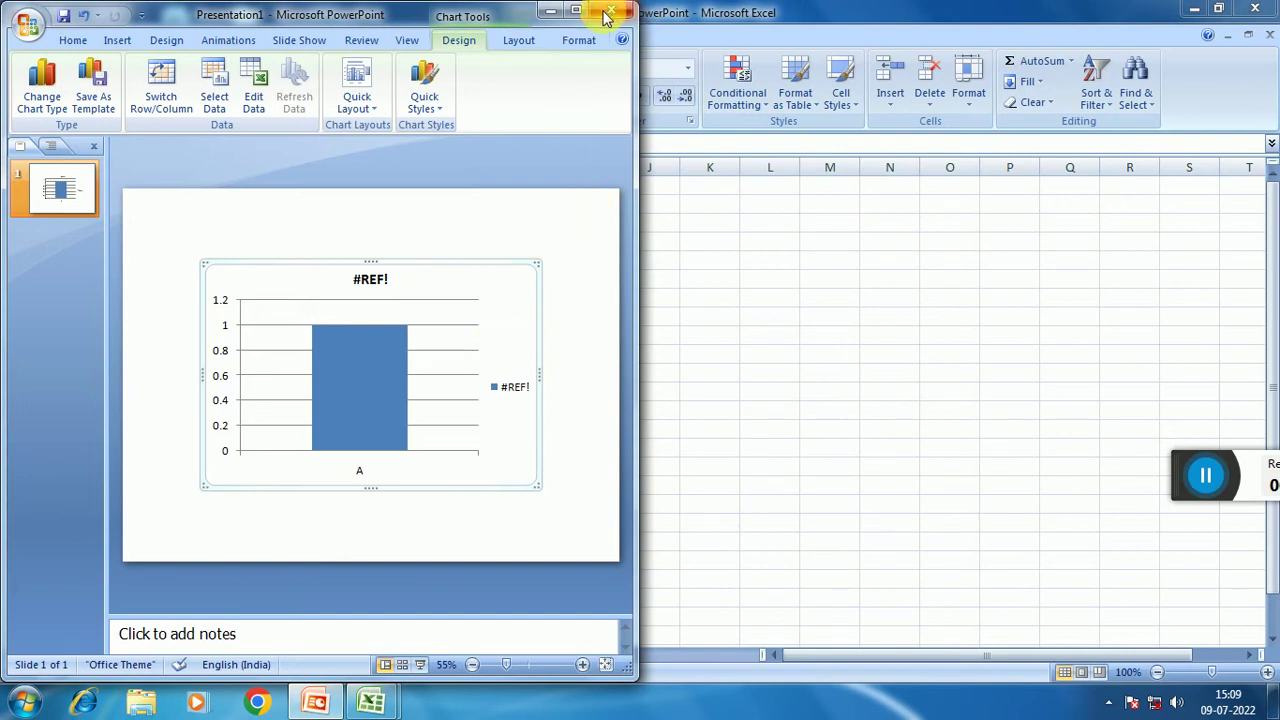
{"action": "left_click", "coordinate": [745, 14]}
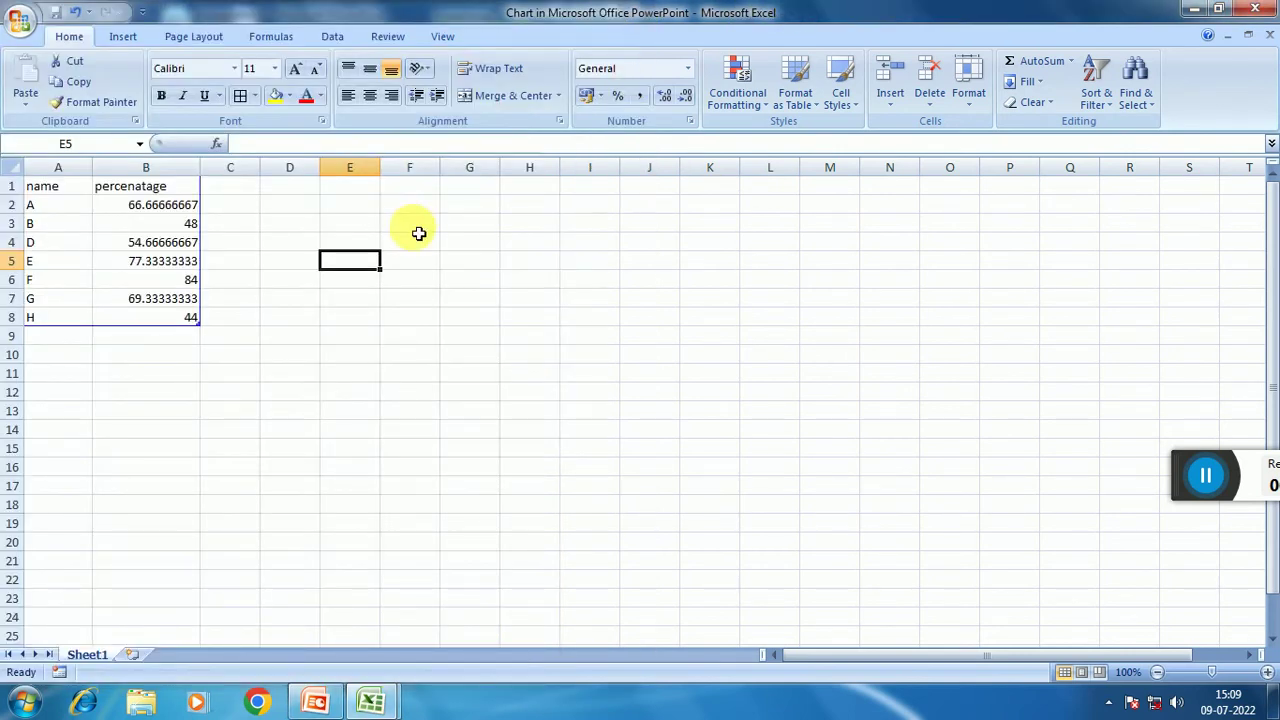
{"action": "left_click", "coordinate": [57, 190]}
{"action": "left_click", "coordinate": [137, 266]}
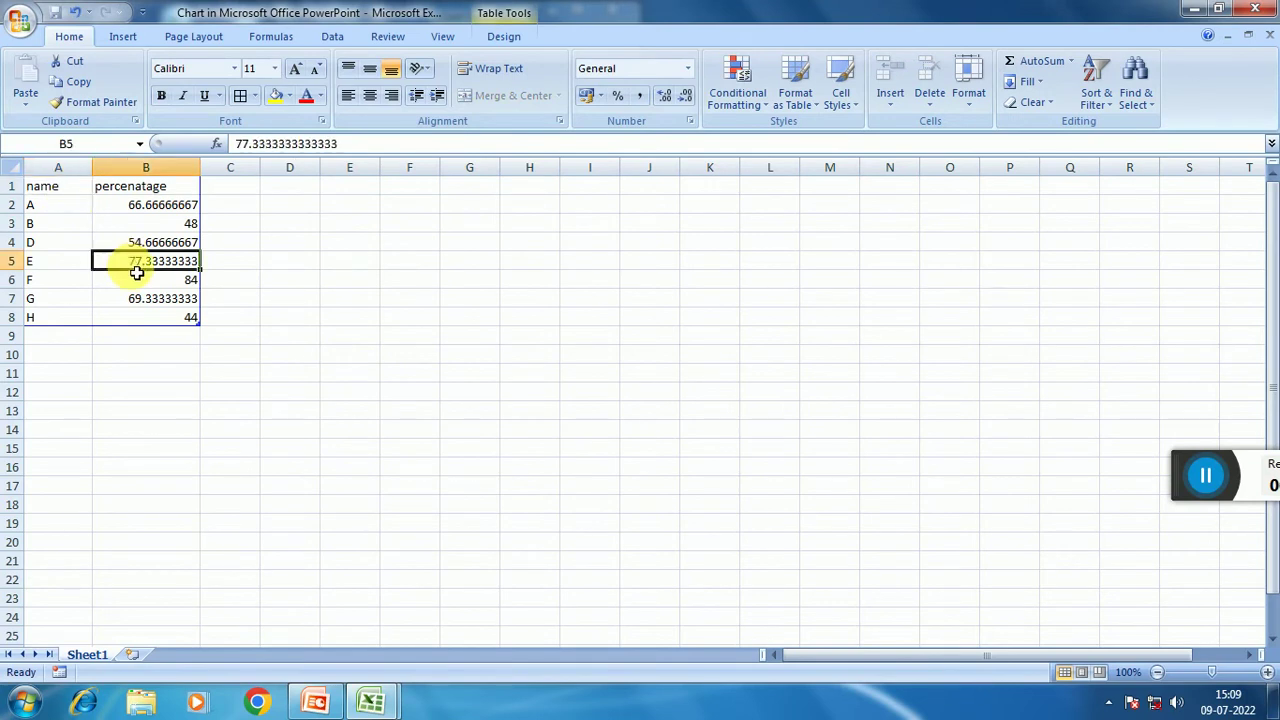
{"action": "left_click_drag", "start_coordinate": [83, 189], "coordinate": [201, 323]}
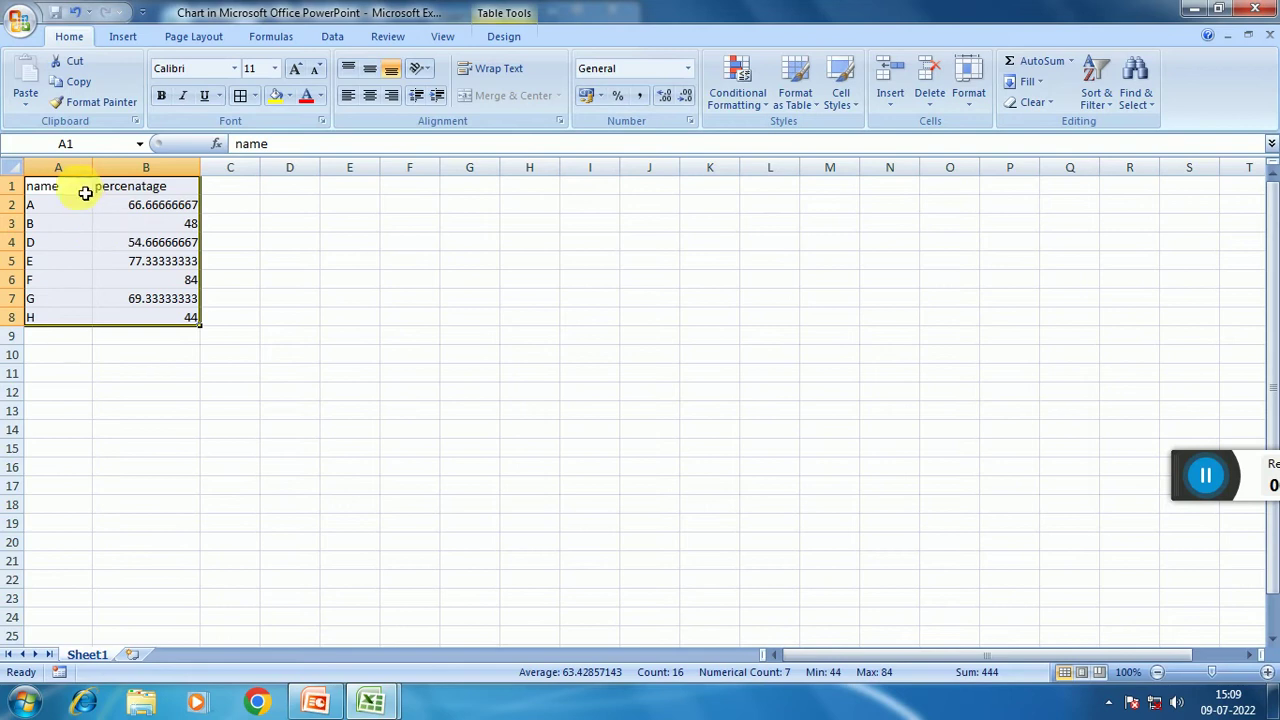
Clear the name heading from cell A1 of the chart data sheet.
{"action": "left_click", "coordinate": [74, 190]}
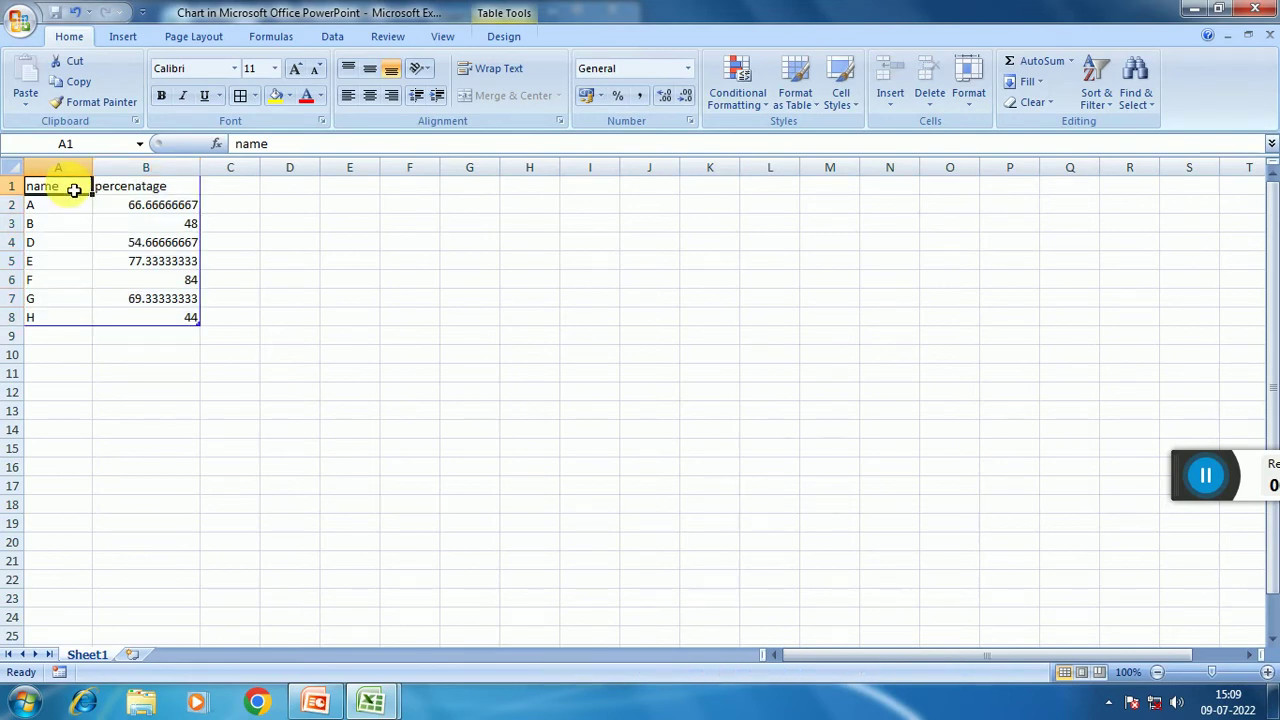
{"action": "key", "text": "BackSpace"}
{"action": "left_click", "coordinate": [96, 225]}
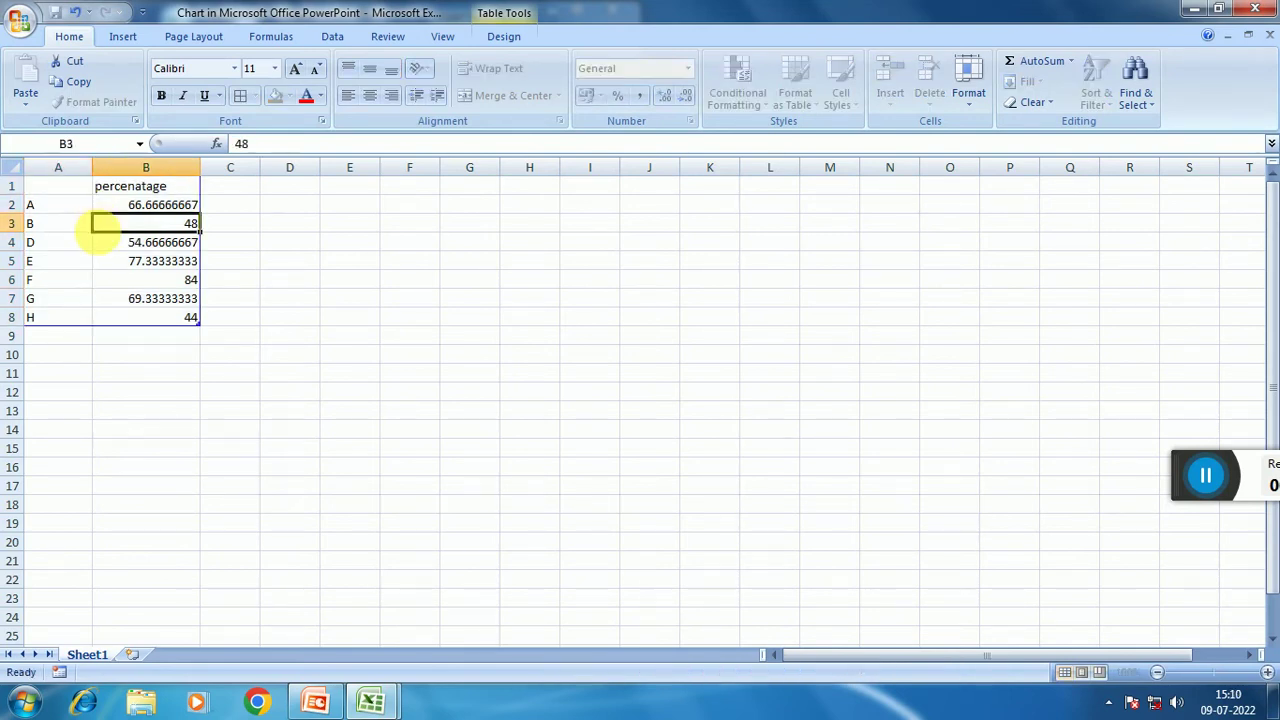
{"action": "left_click", "coordinate": [669, 405]}
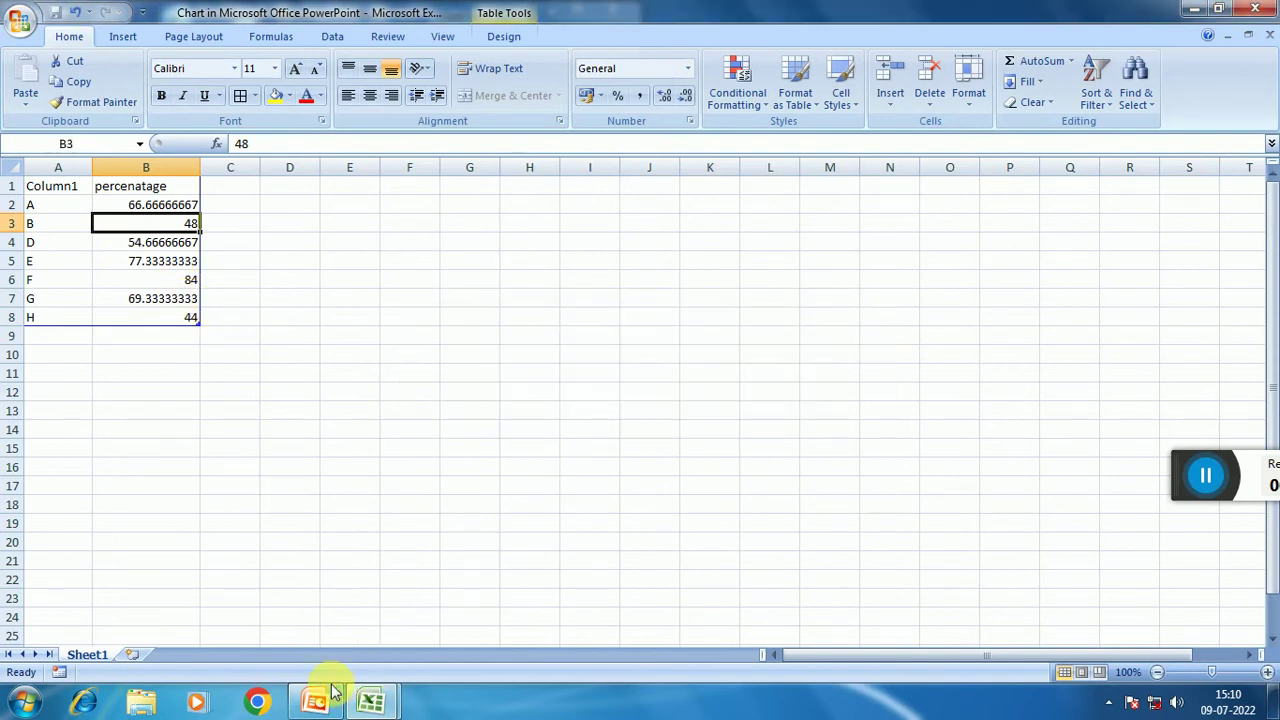
Switch to PowerPoint to check the chart on the slide, and close the presentation without saving.
{"action": "left_click", "coordinate": [318, 700]}
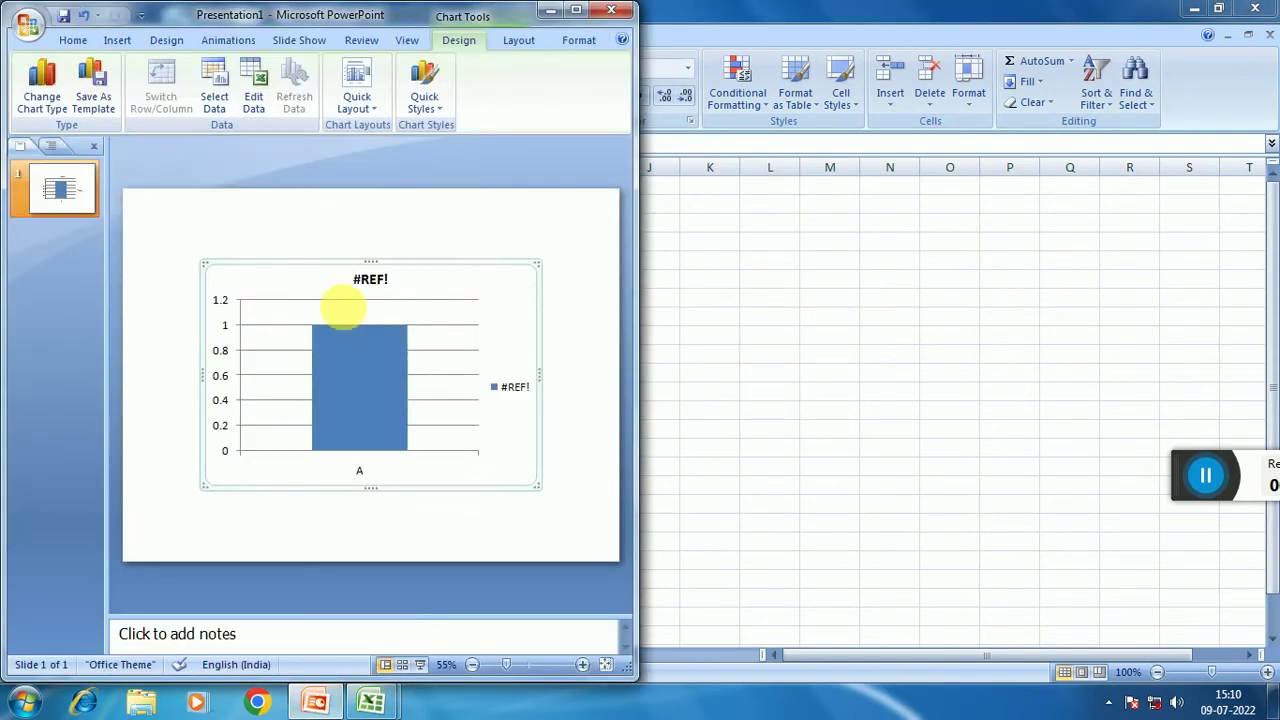
{"action": "left_click", "coordinate": [345, 308]}
{"action": "left_click", "coordinate": [521, 302]}
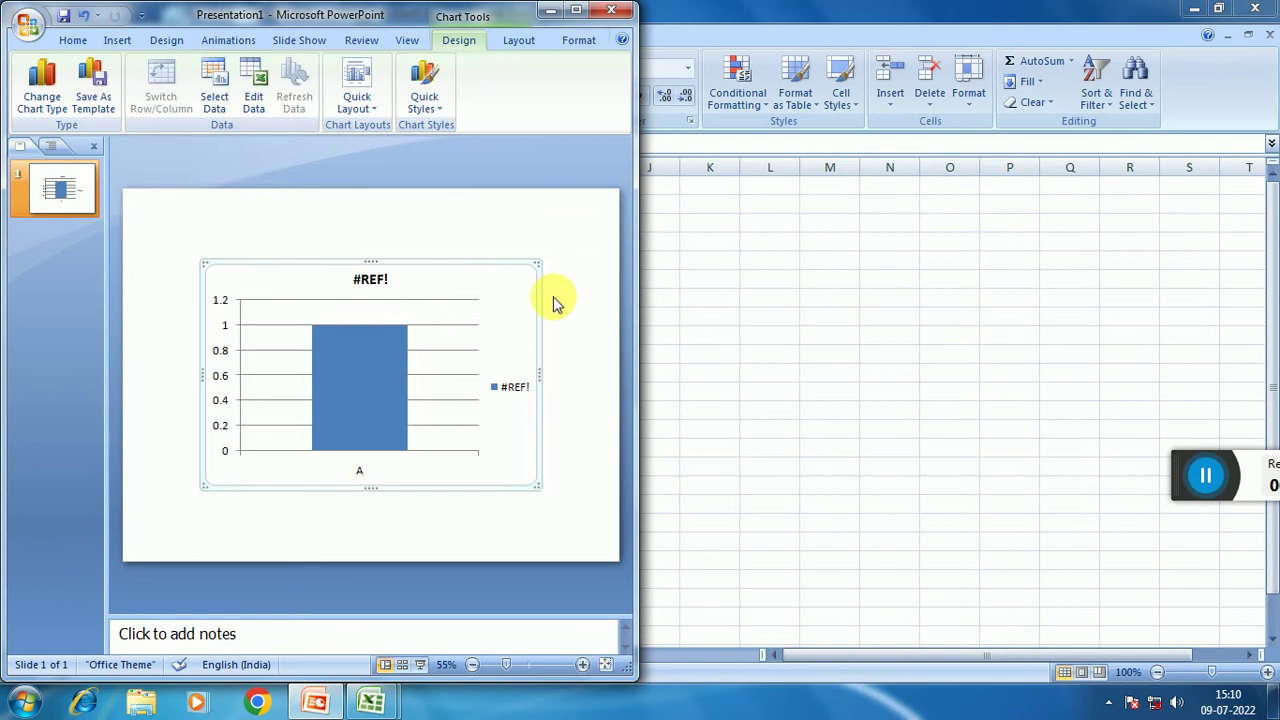
{"action": "left_click", "coordinate": [558, 300]}
{"action": "left_click", "coordinate": [447, 280]}
{"action": "left_click", "coordinate": [423, 329]}
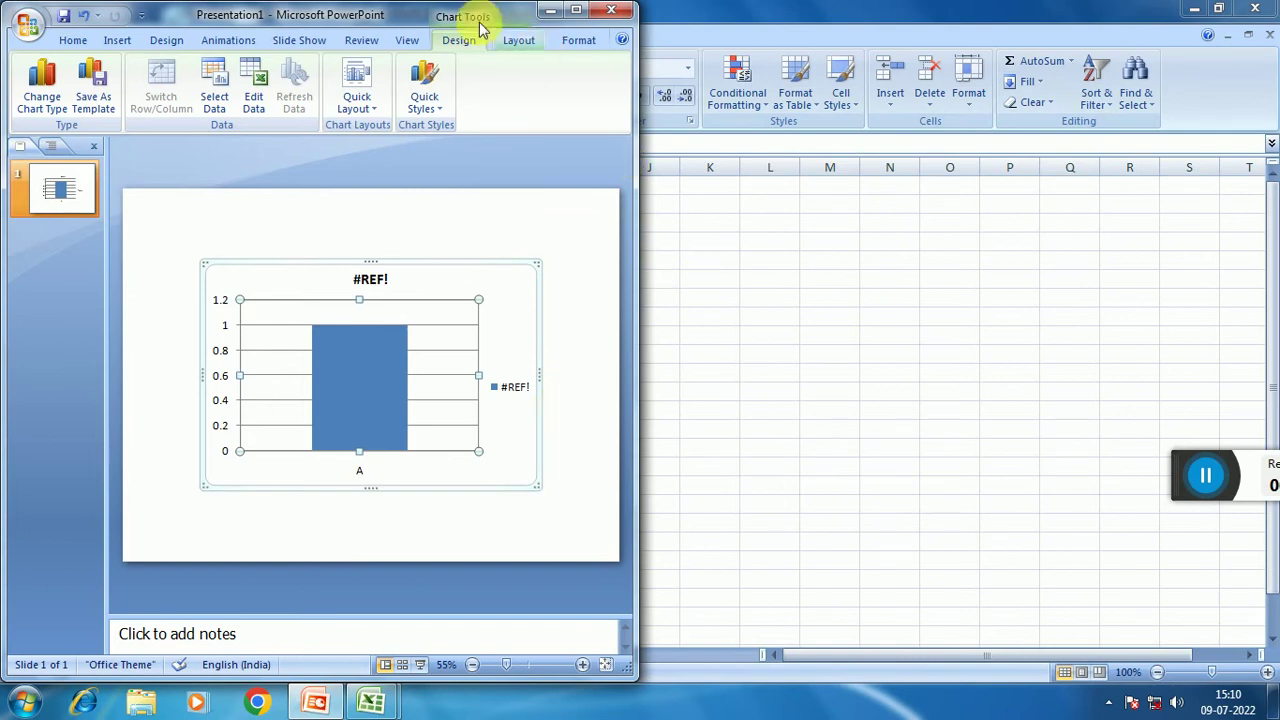
{"action": "left_click_drag", "start_coordinate": [395, 13], "coordinate": [487, 39]}
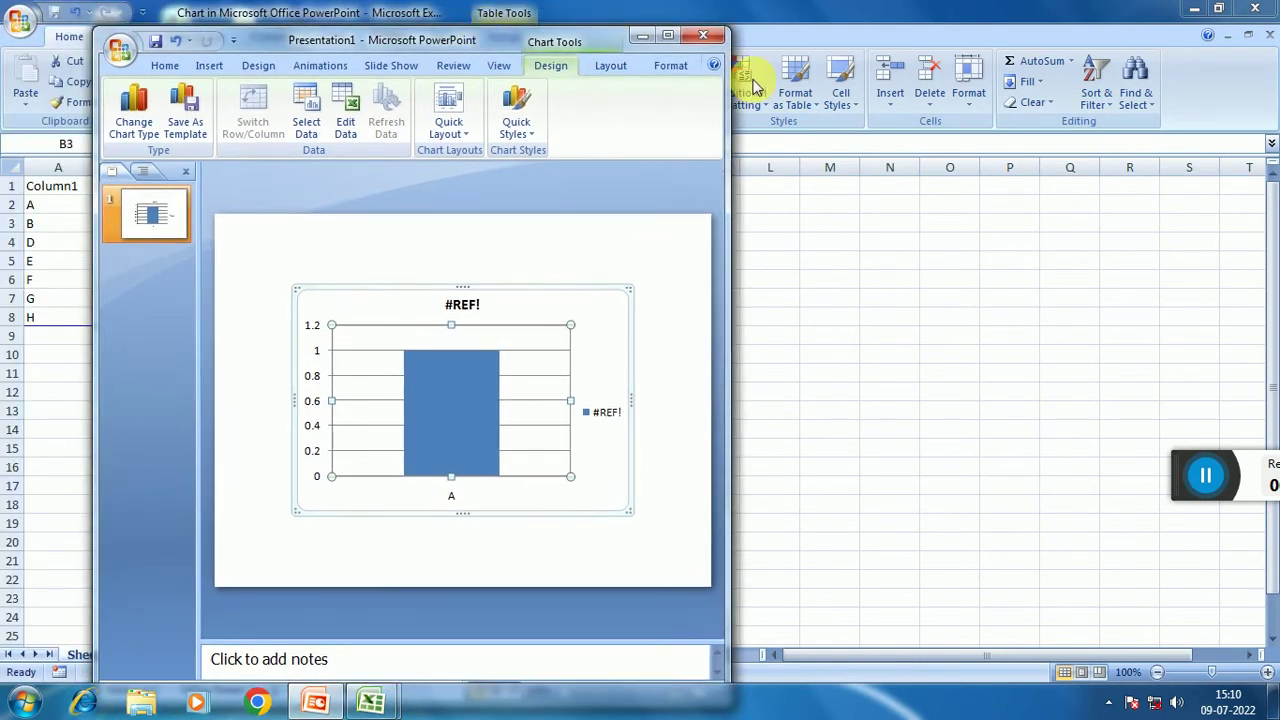
{"action": "left_click", "coordinate": [703, 36]}
{"action": "left_click", "coordinate": [638, 400]}
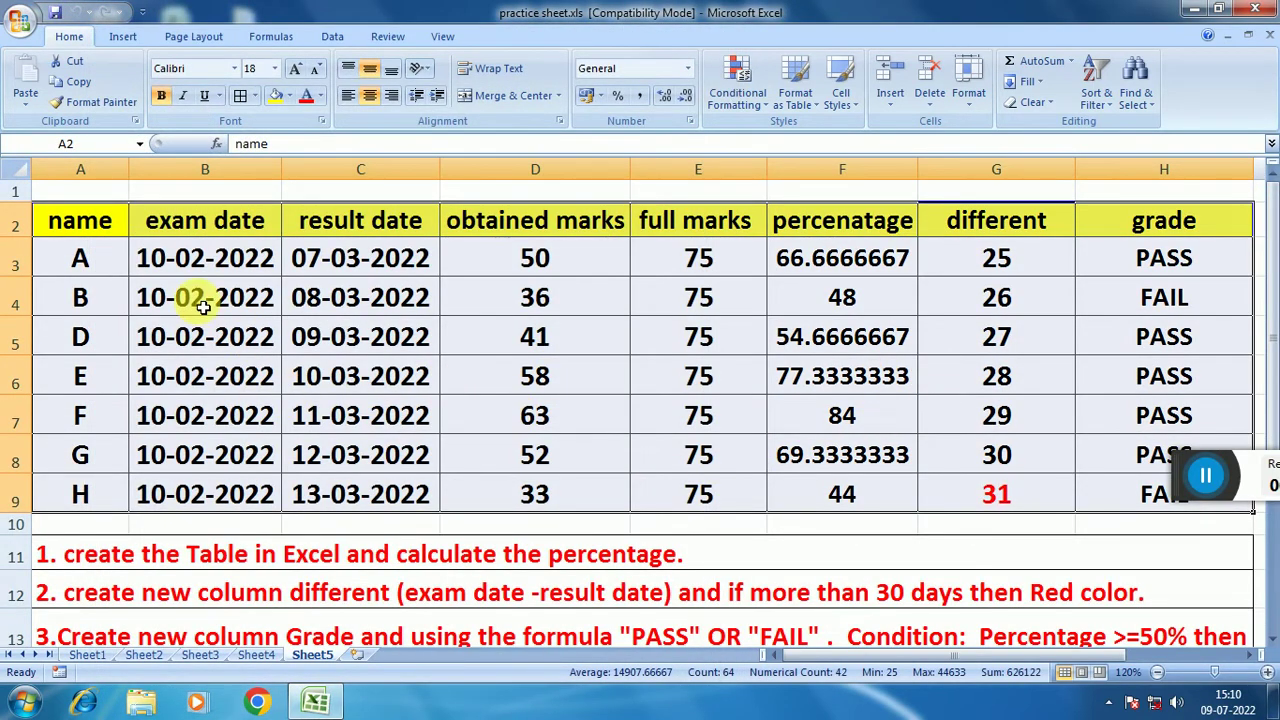
Copy the marks table A2:H9 in the practice sheet, and launch PowerPoint in a maximized window by running powerpnt.
{"action": "right_click", "coordinate": [275, 228]}
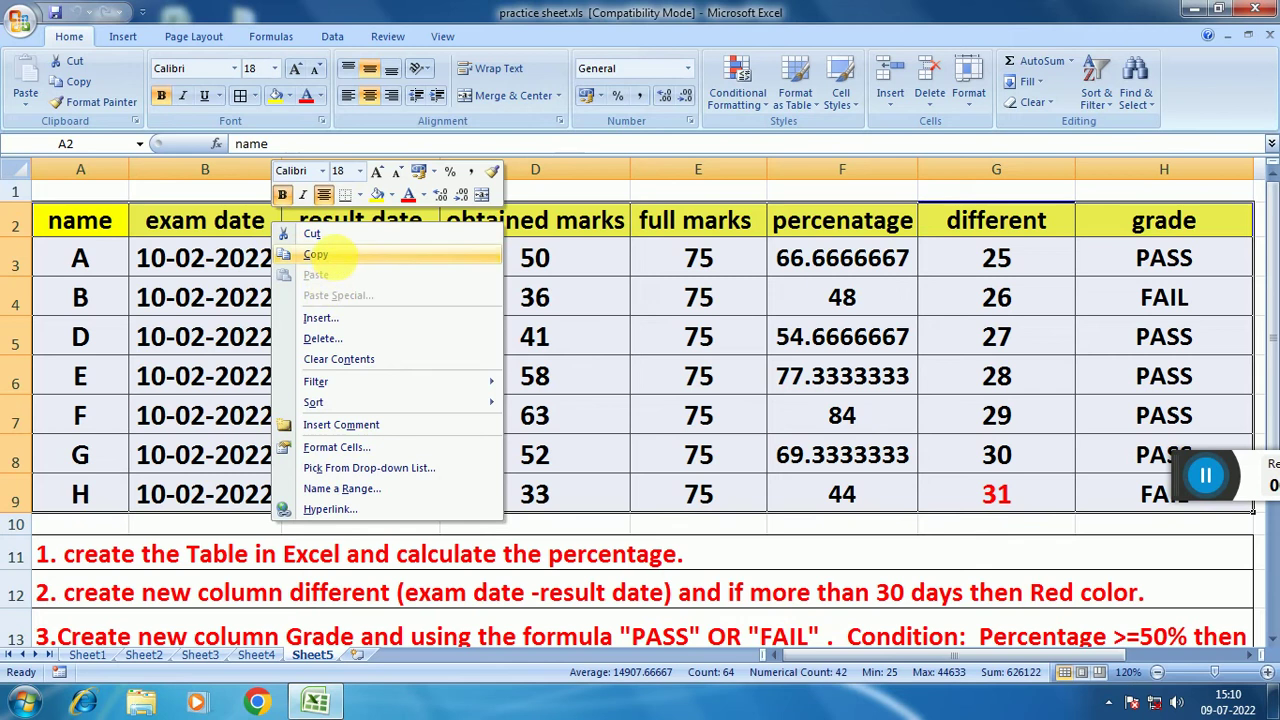
{"action": "left_click", "coordinate": [334, 251]}
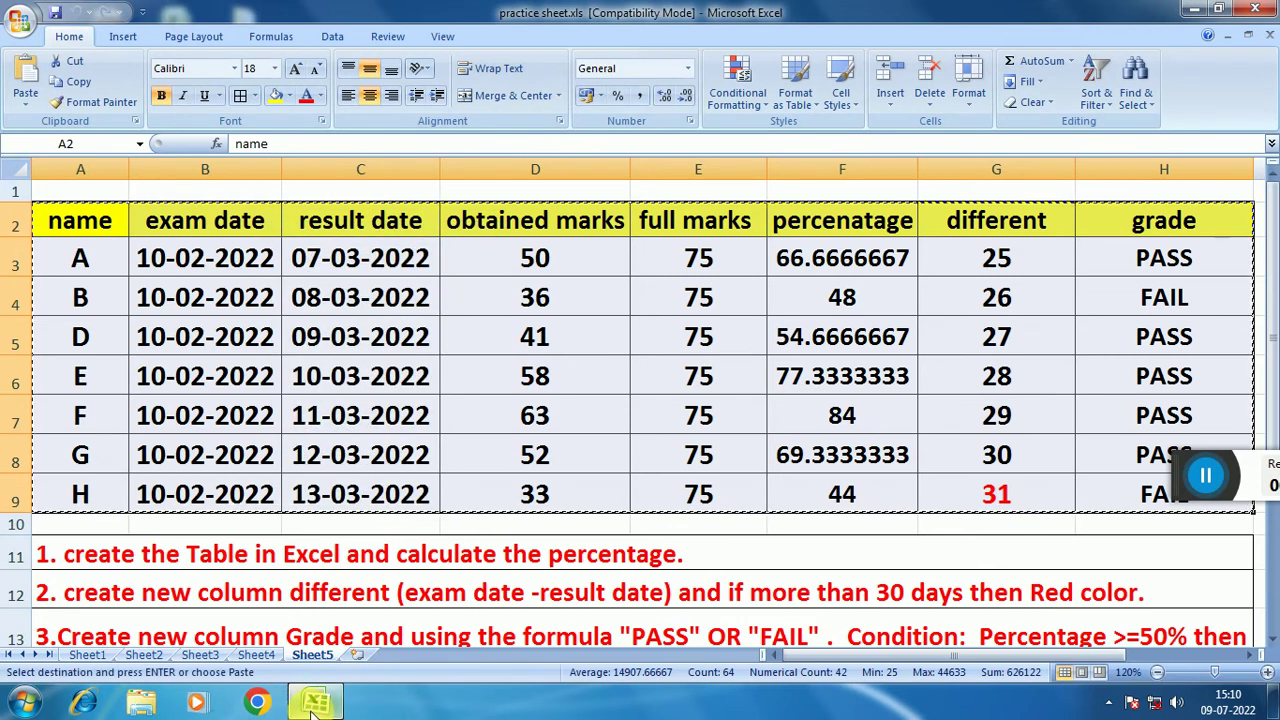
{"action": "left_click", "coordinate": [22, 703]}
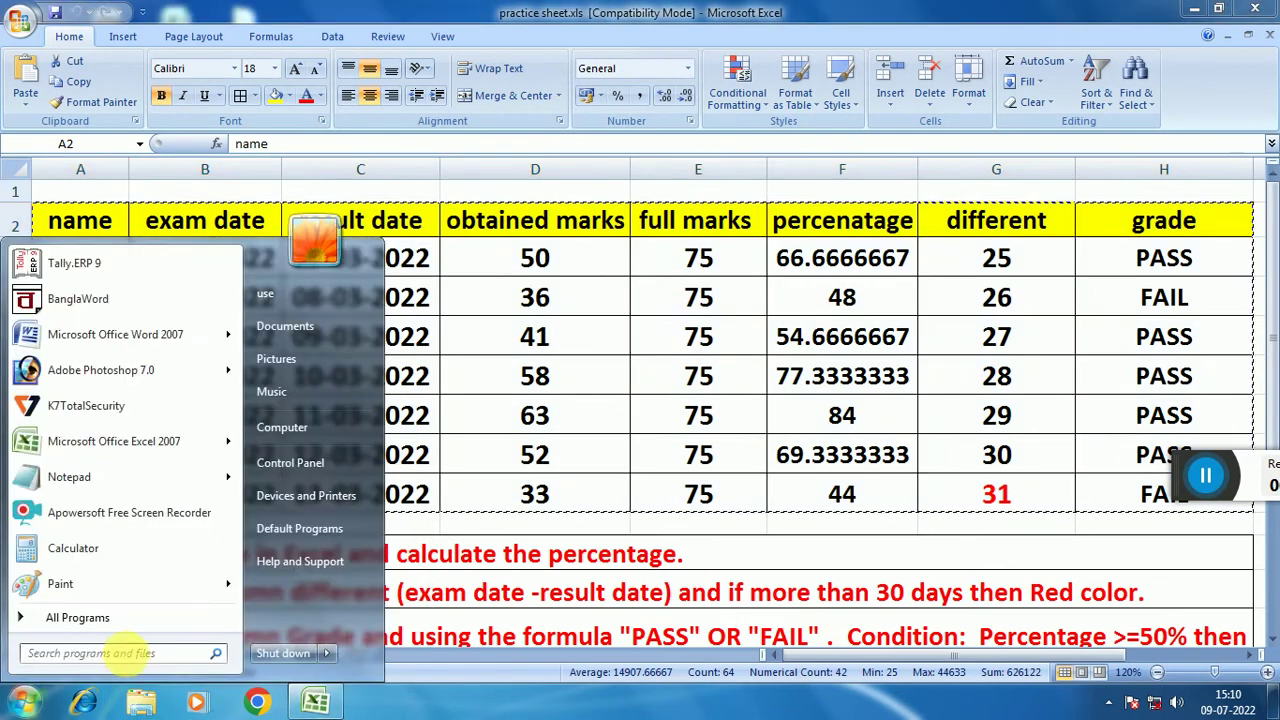
{"action": "left_click", "coordinate": [612, 546]}
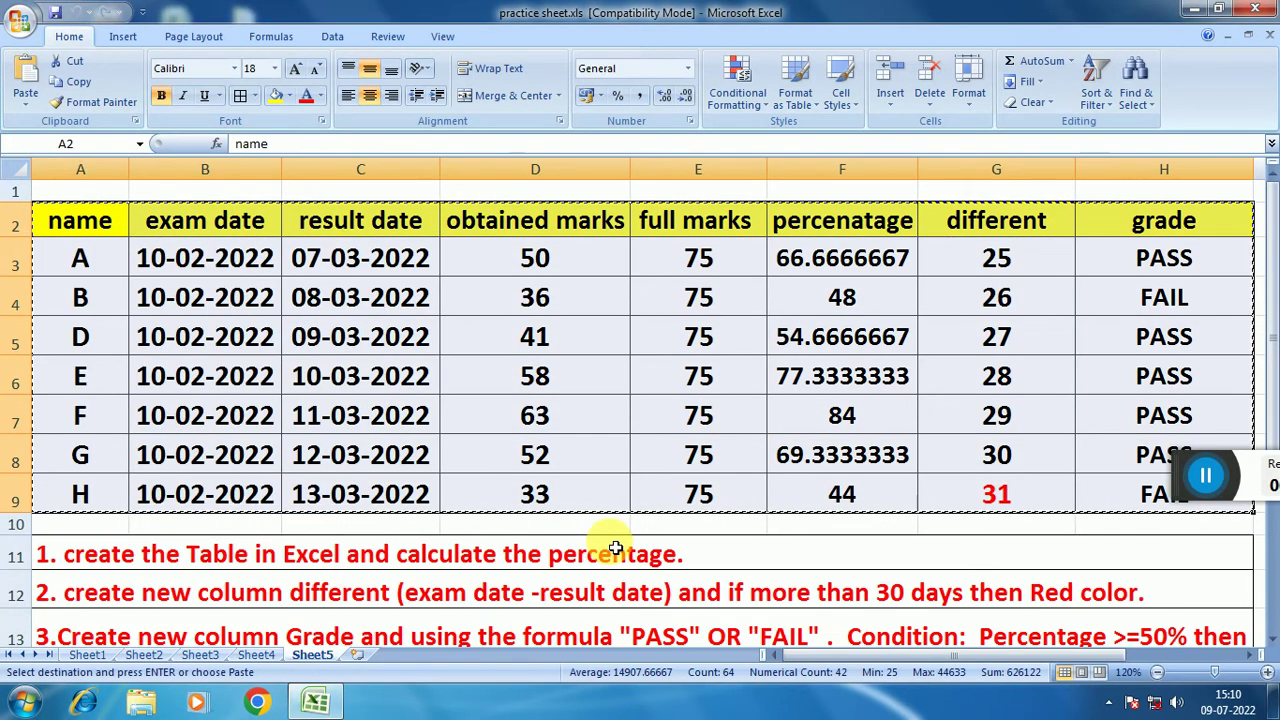
{"action": "key", "text": "super+r"}
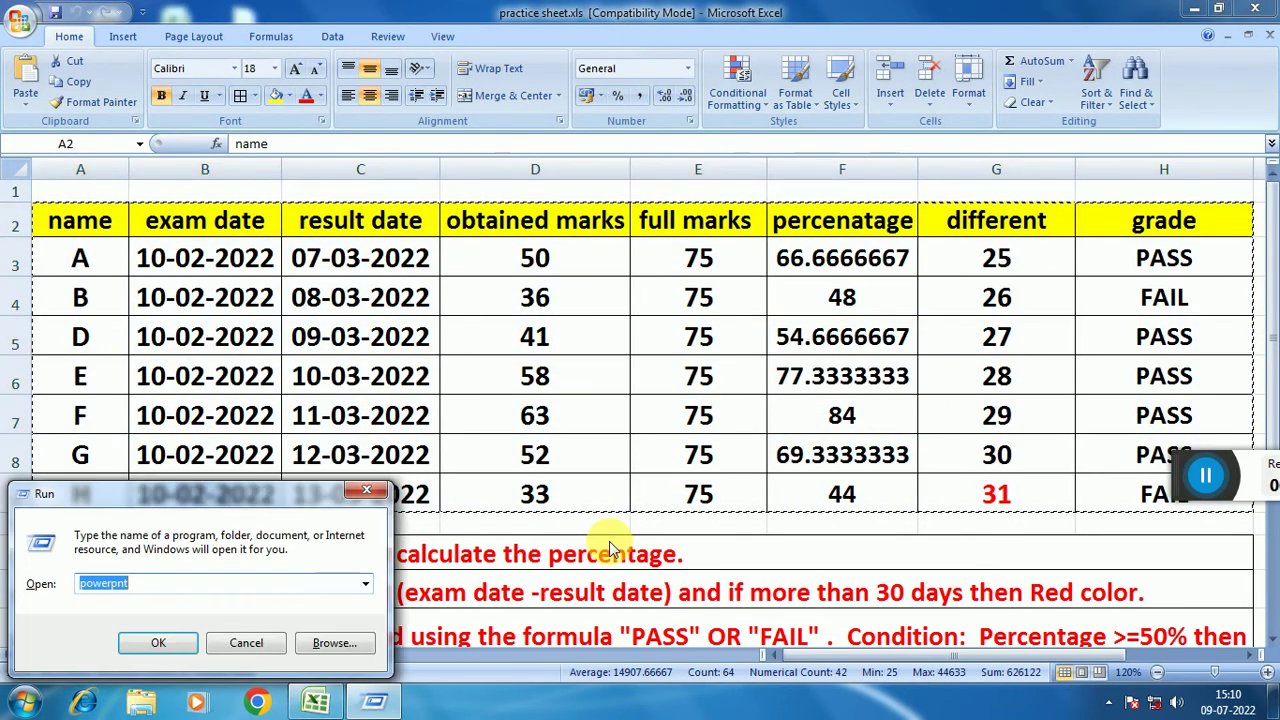
{"action": "key", "text": "Return"}
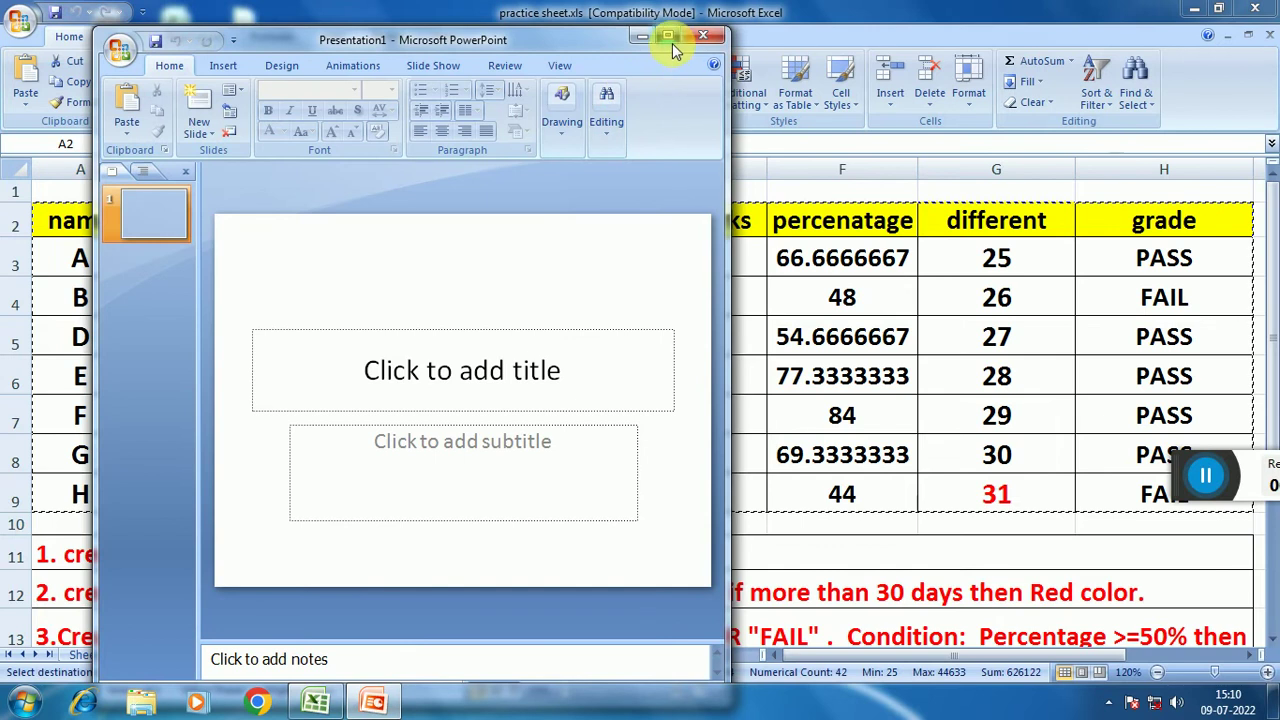
{"action": "left_click", "coordinate": [668, 37]}
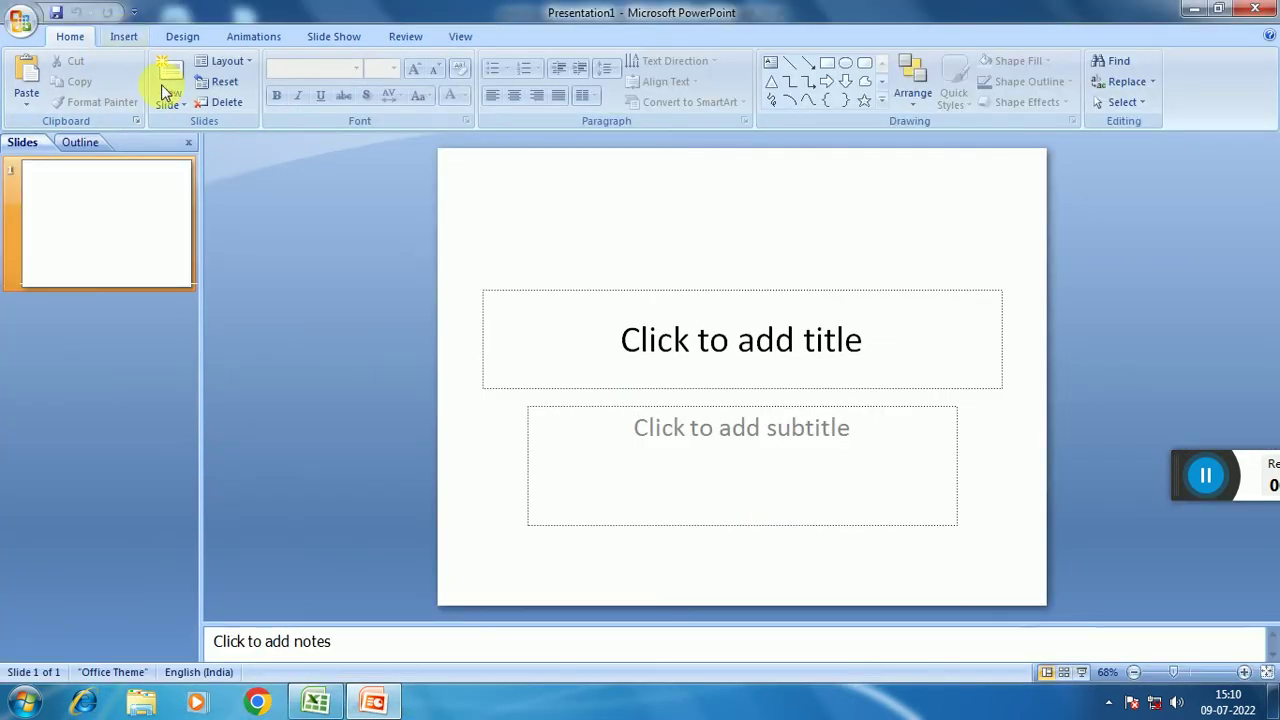
Insert a Stacked Column chart on the slide of the new presentation.
{"action": "left_click", "coordinate": [125, 38]}
{"action": "left_click", "coordinate": [285, 85]}
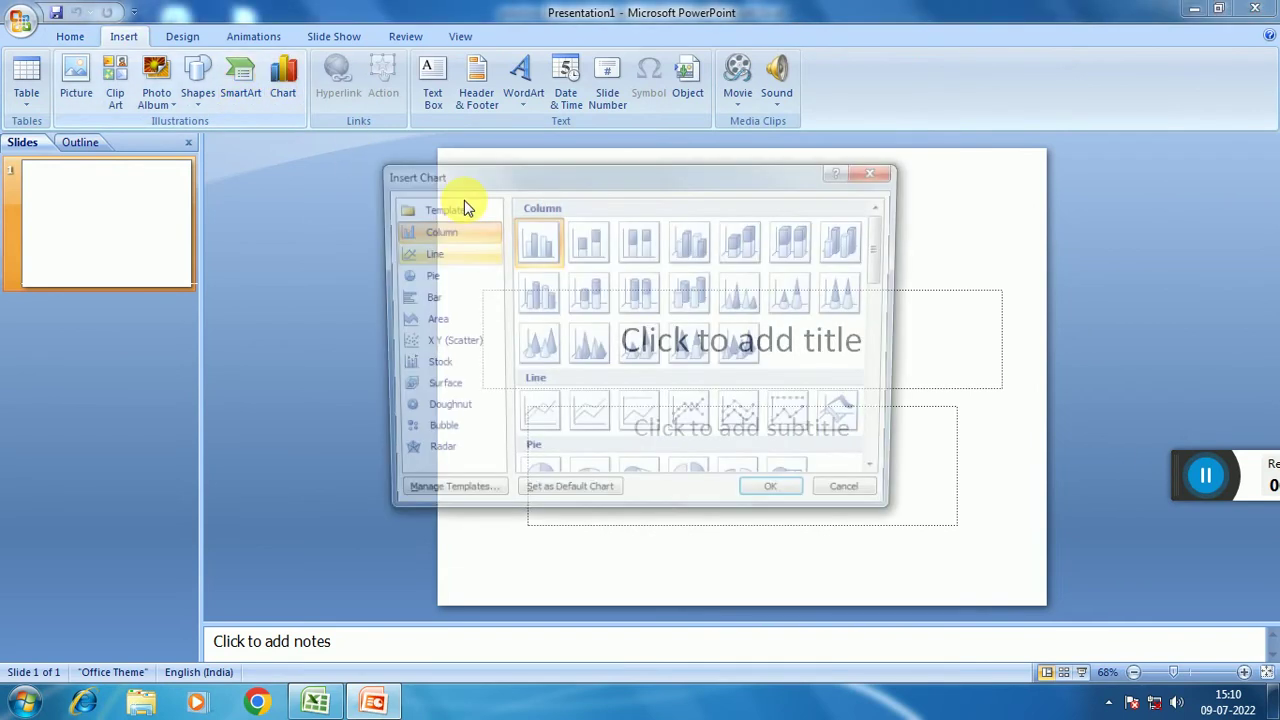
{"action": "left_click", "coordinate": [580, 245]}
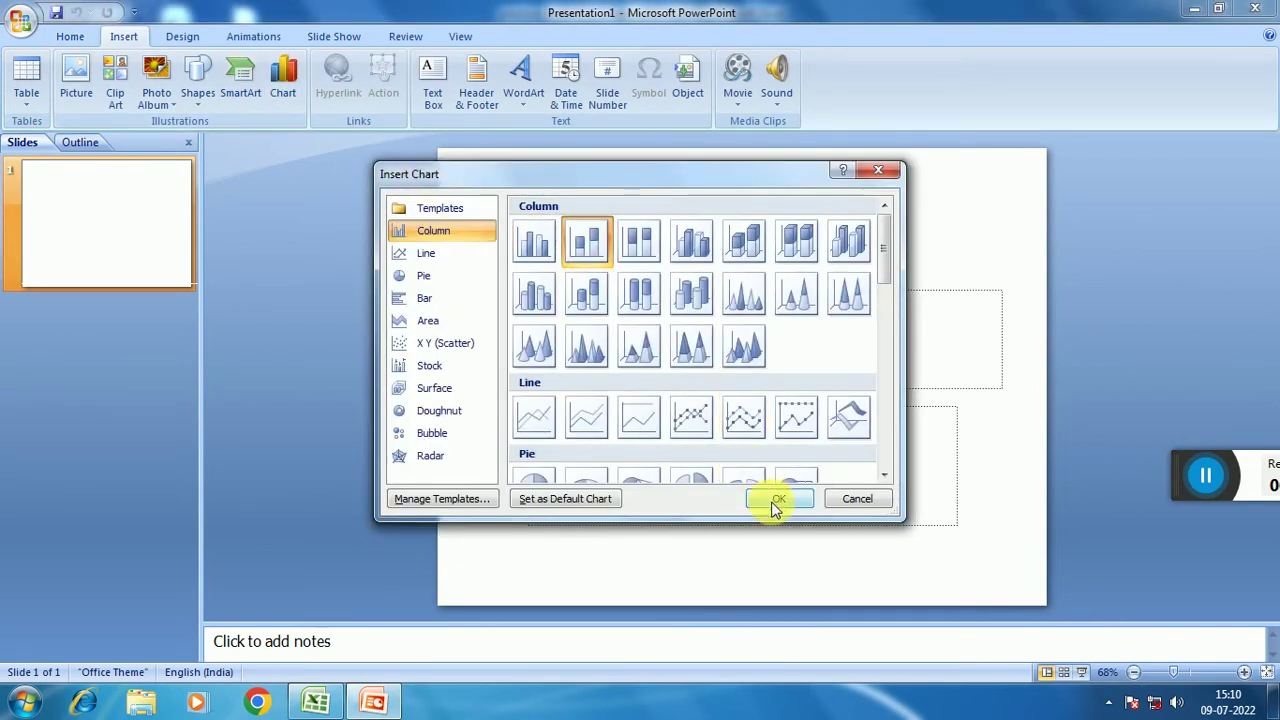
{"action": "left_click", "coordinate": [778, 500]}
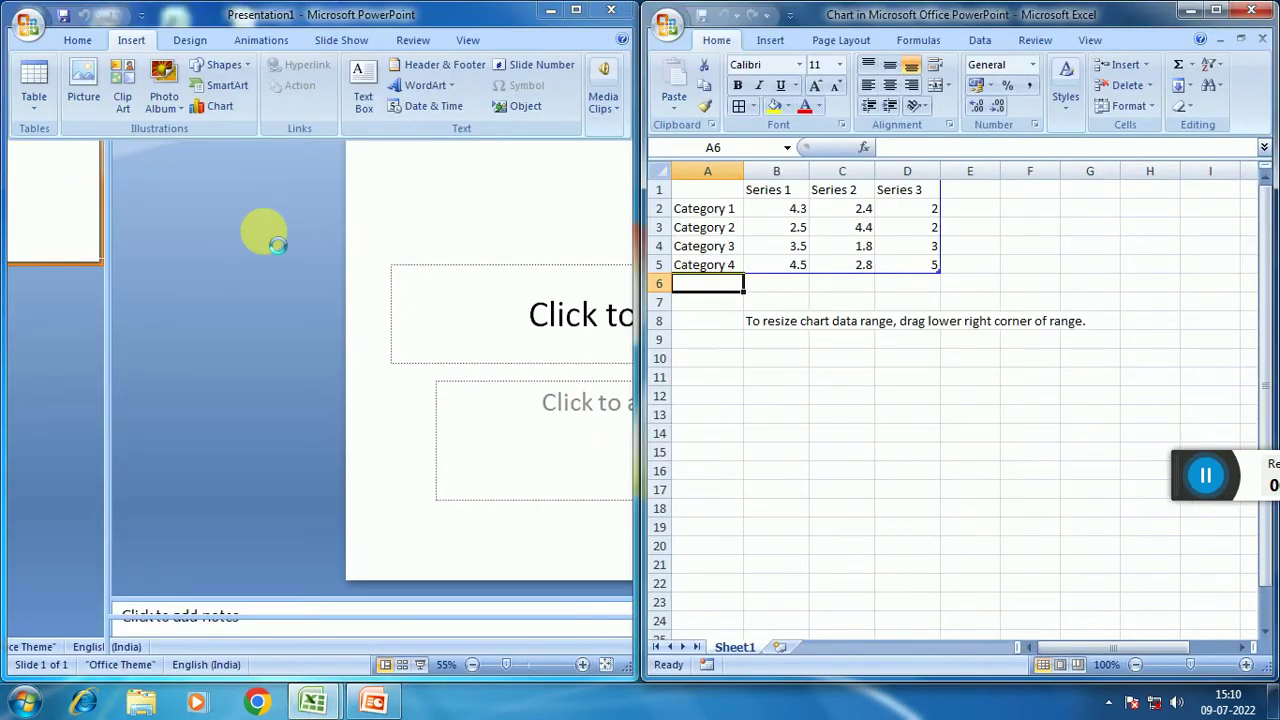
Delete the sample category and series data in A1:D5 of the chart data sheet.
{"action": "left_click", "coordinate": [709, 196]}
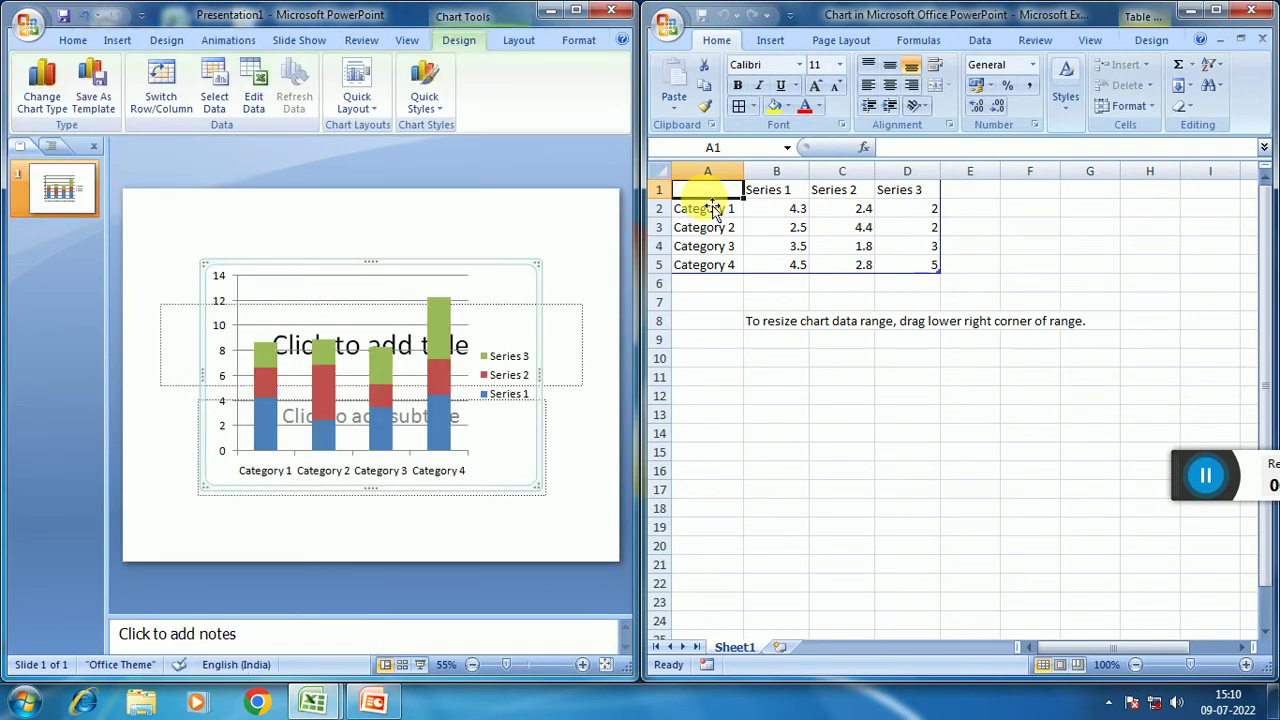
{"action": "left_click", "coordinate": [765, 247]}
{"action": "left_click_drag", "start_coordinate": [737, 194], "coordinate": [918, 273]}
{"action": "key", "text": "Delete"}
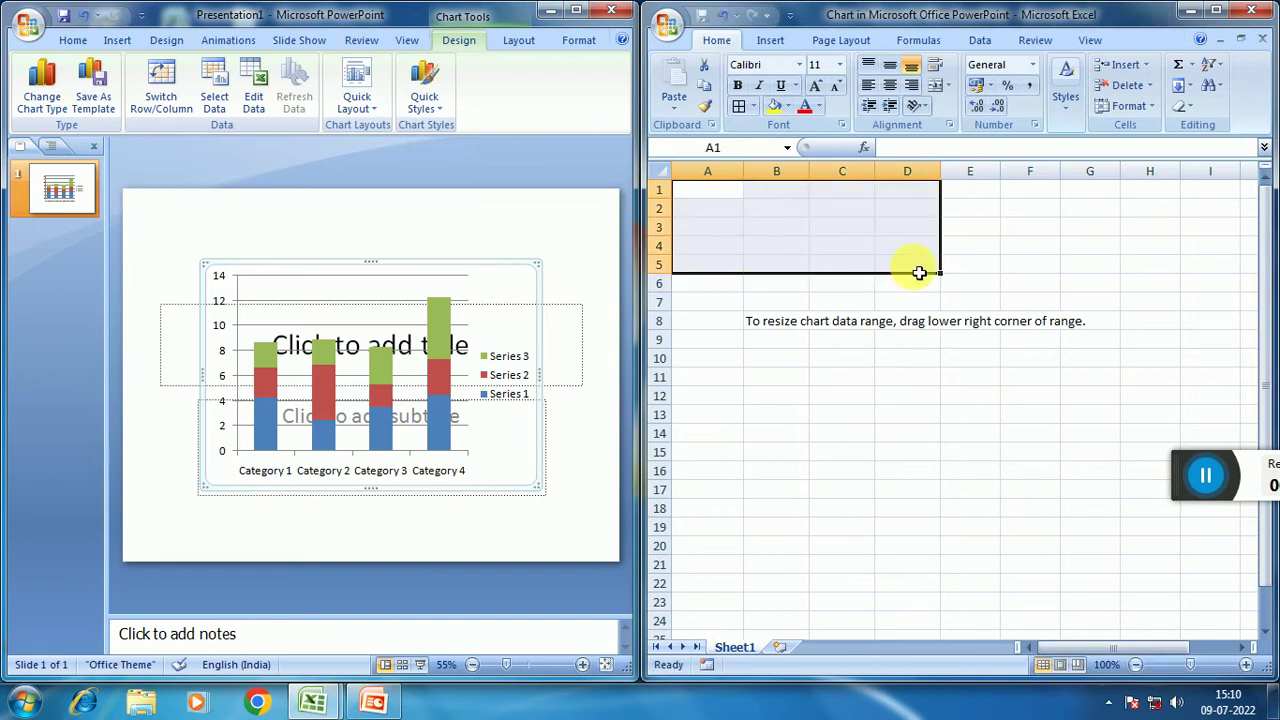
Try to paste the copied marks table at cell A1 of the chart data sheet.
{"action": "left_click", "coordinate": [724, 194]}
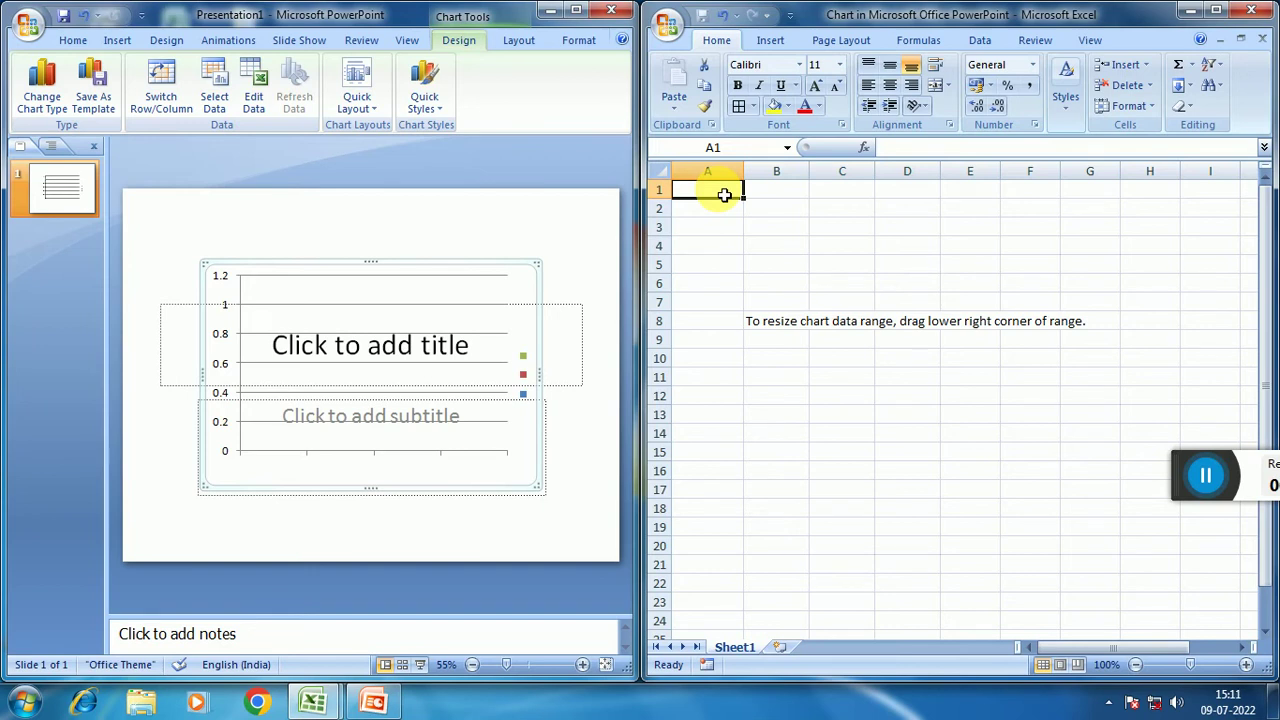
{"action": "right_click", "coordinate": [710, 190]}
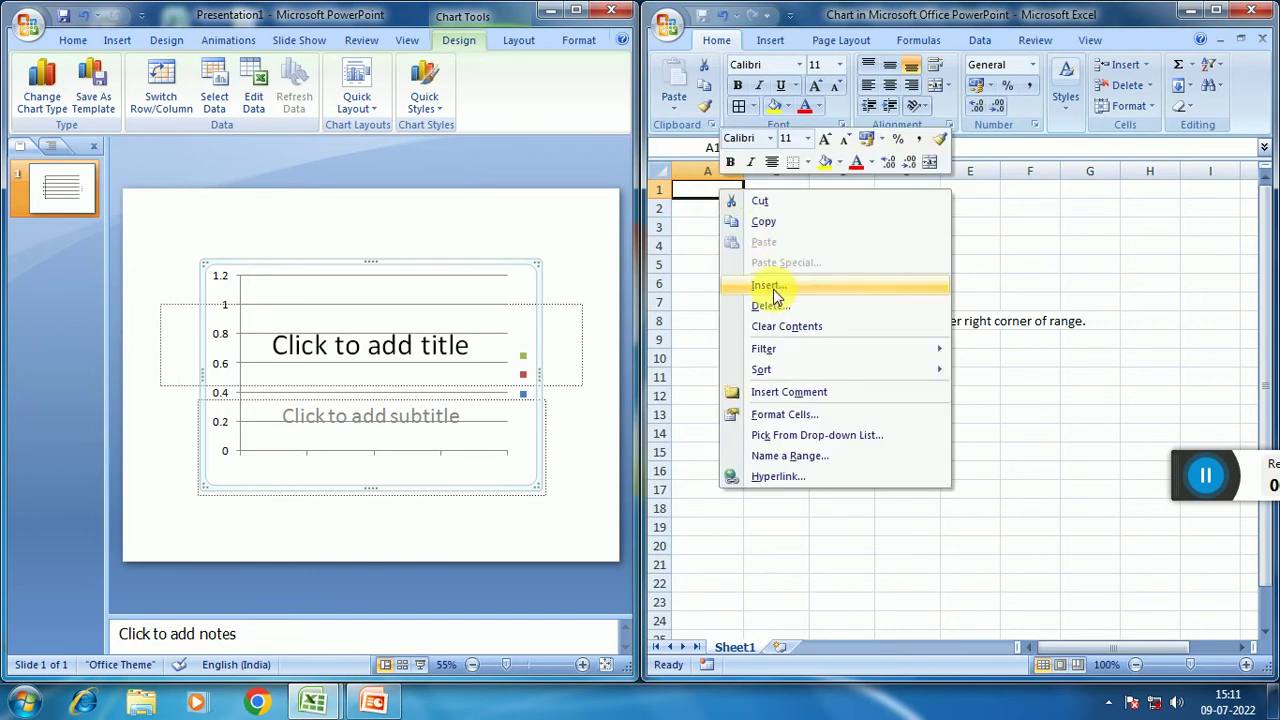
{"action": "left_click", "coordinate": [708, 195]}
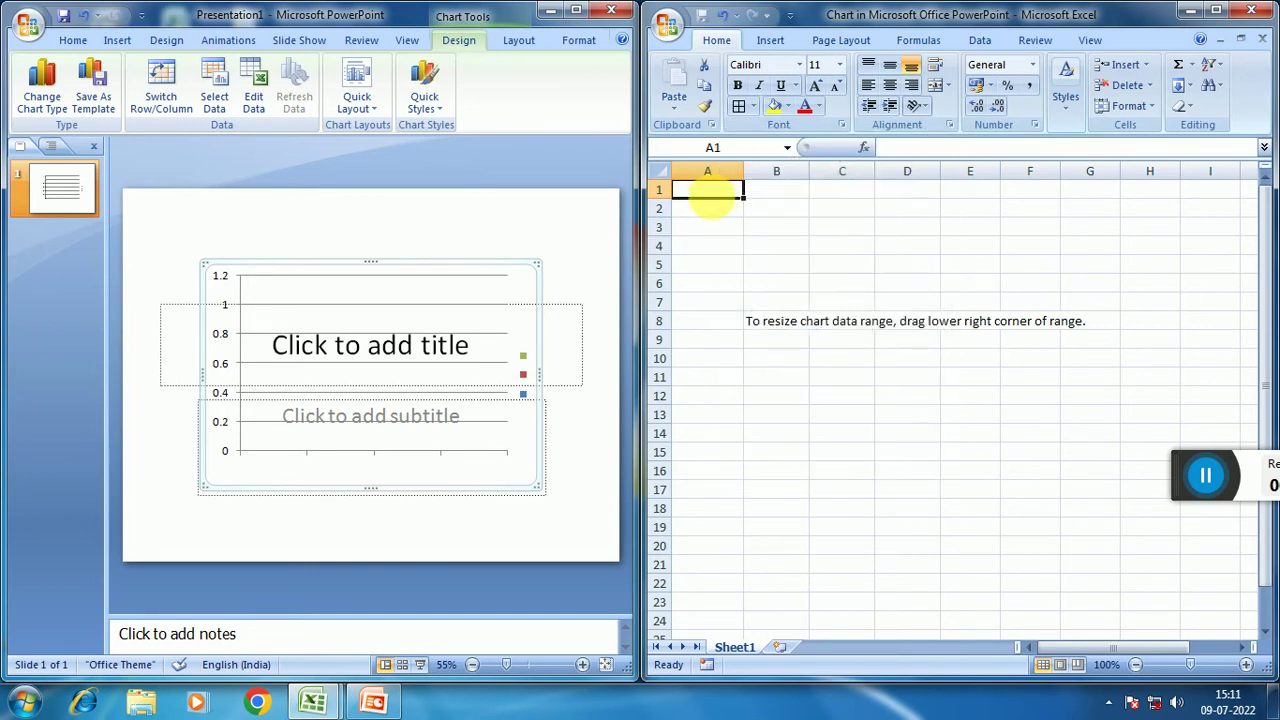
{"action": "right_click", "coordinate": [708, 192]}
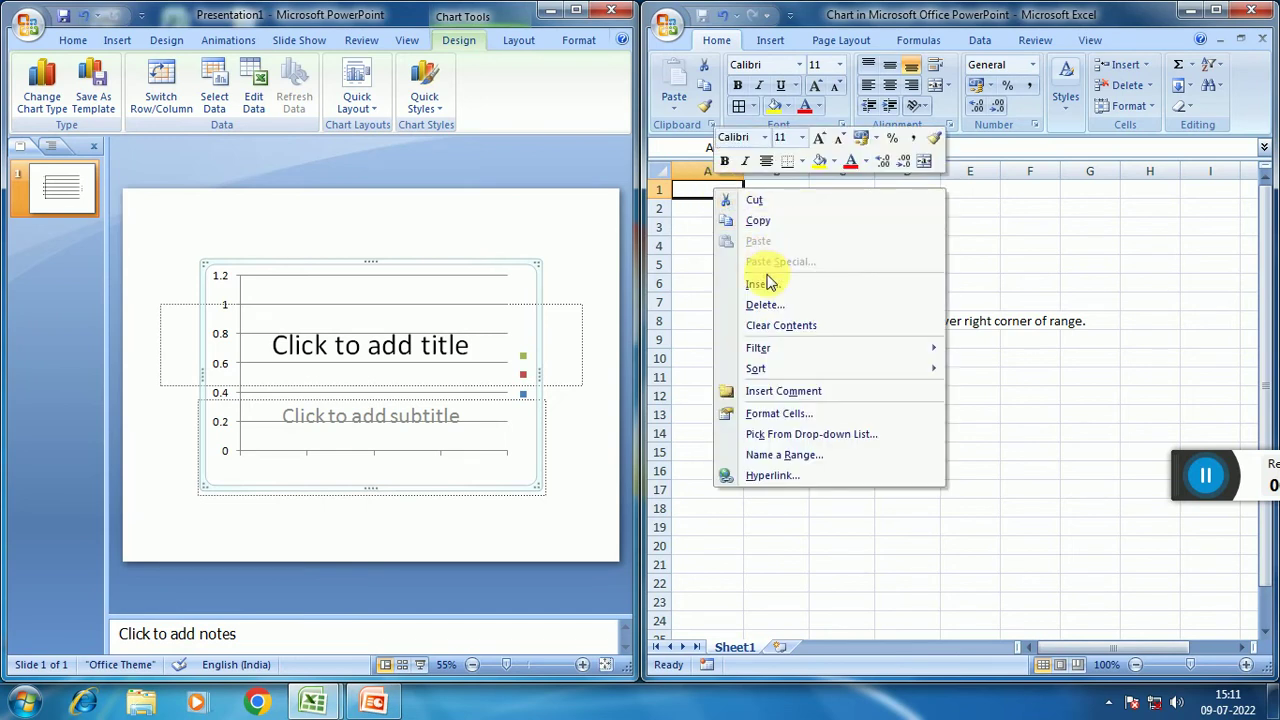
{"action": "left_click", "coordinate": [1220, 62]}
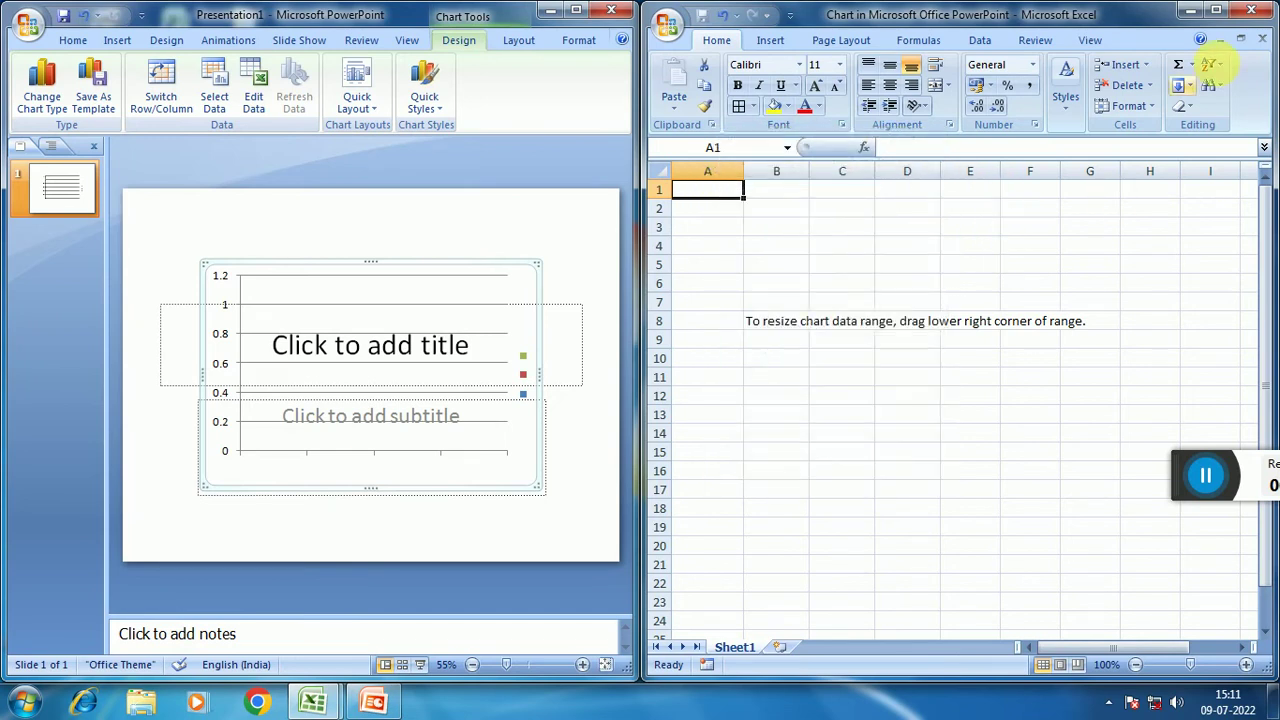
Close the chart data sheet and close the presentation without saving it.
{"action": "left_click", "coordinate": [1251, 15]}
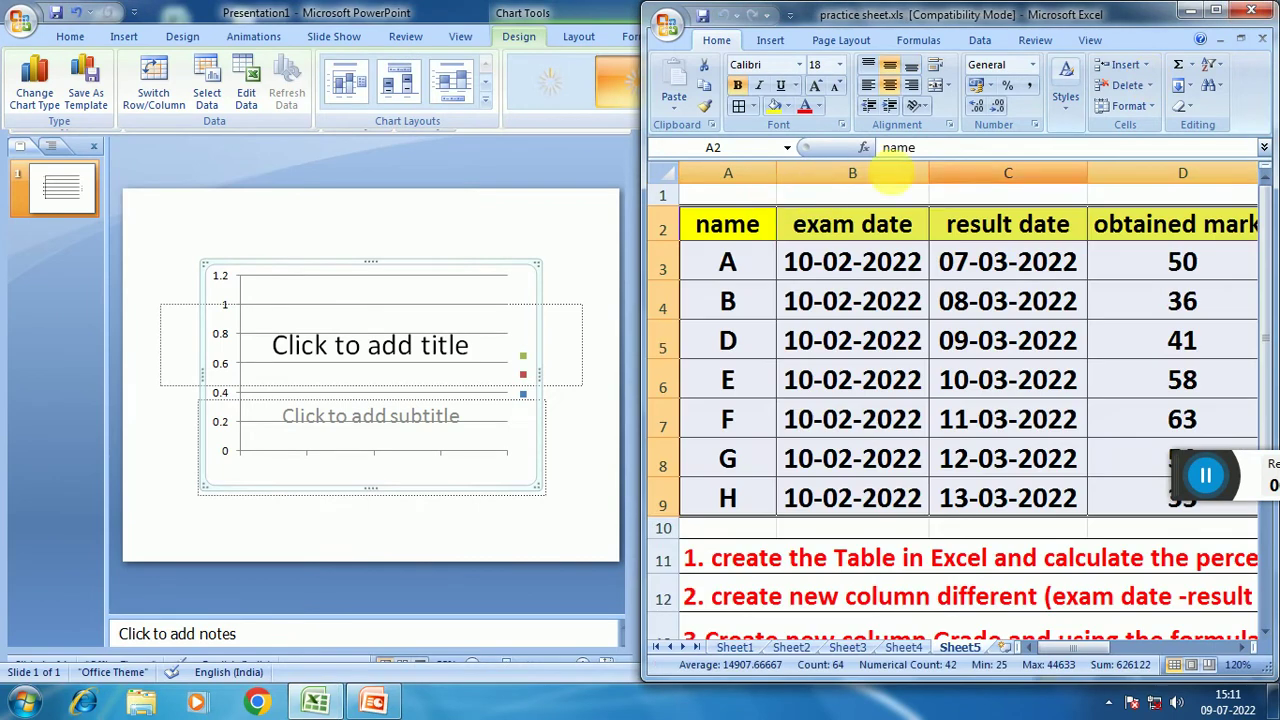
{"action": "left_click", "coordinate": [125, 38]}
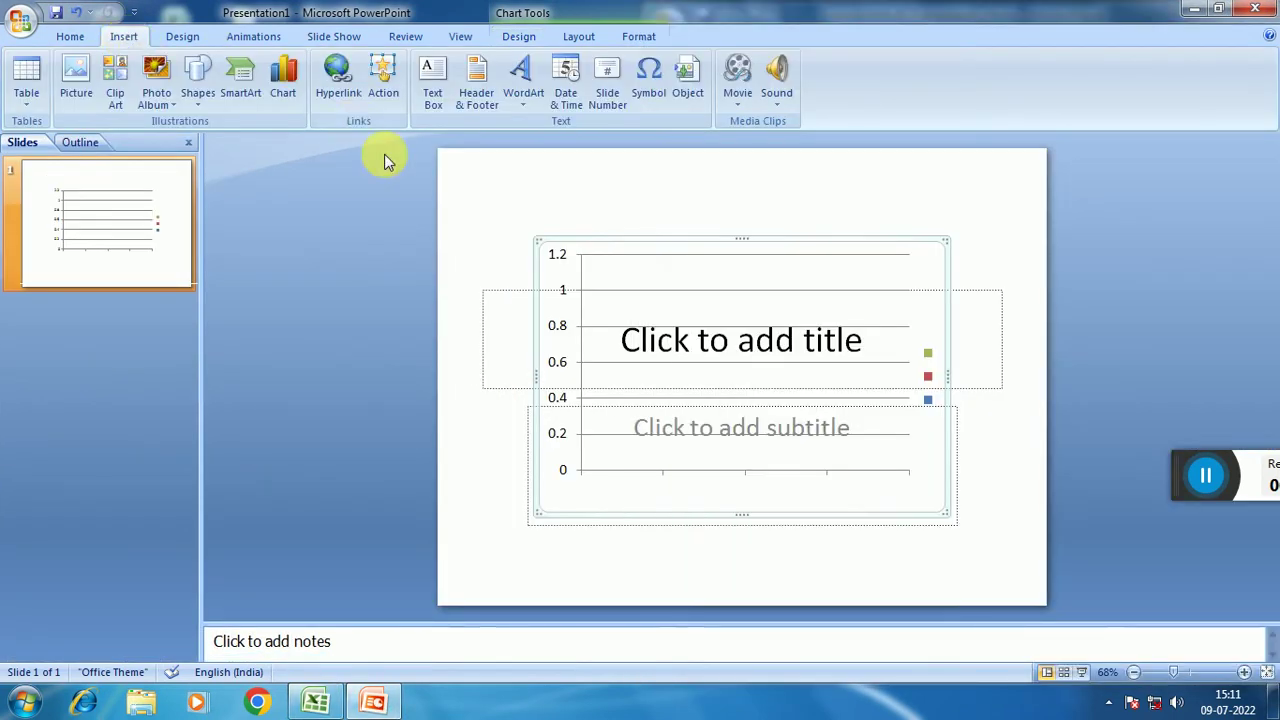
{"action": "left_click", "coordinate": [1265, 8]}
{"action": "left_click", "coordinate": [660, 398]}
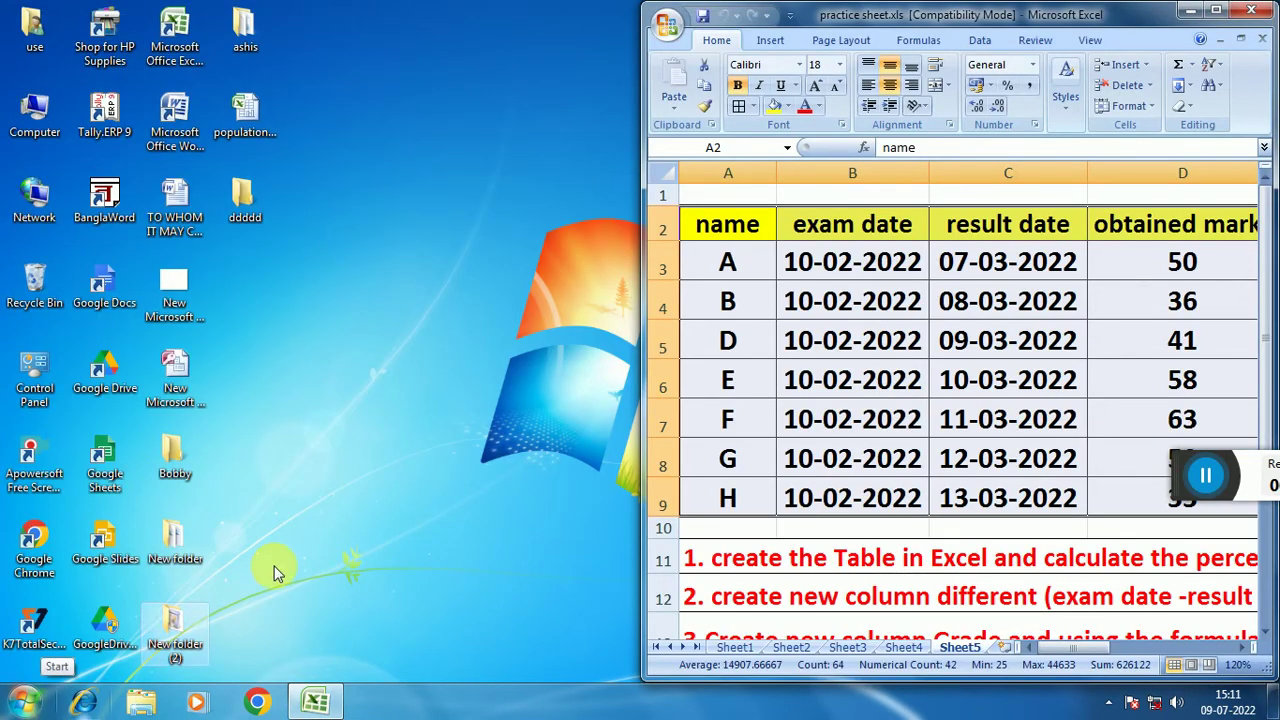
Relaunch PowerPoint by running powerpnt and insert a Clustered Column chart on the slide.
{"action": "key", "text": "super+r"}
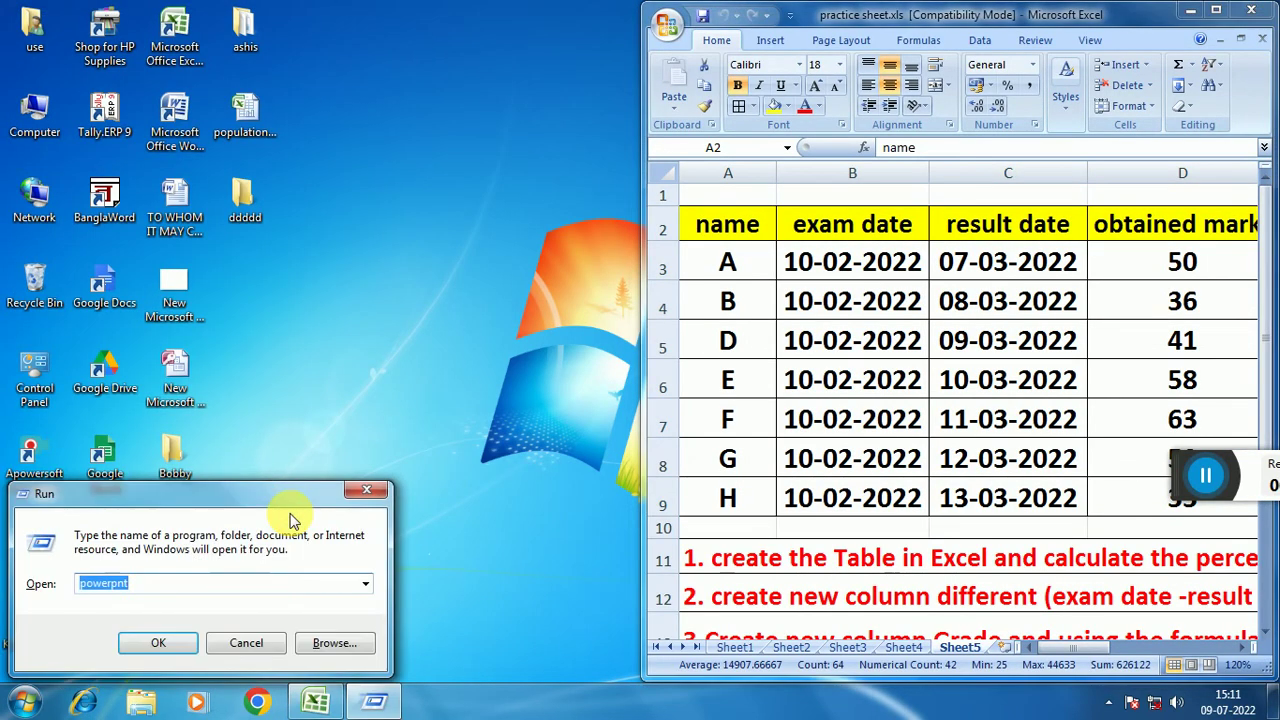
{"action": "left_click", "coordinate": [157, 644]}
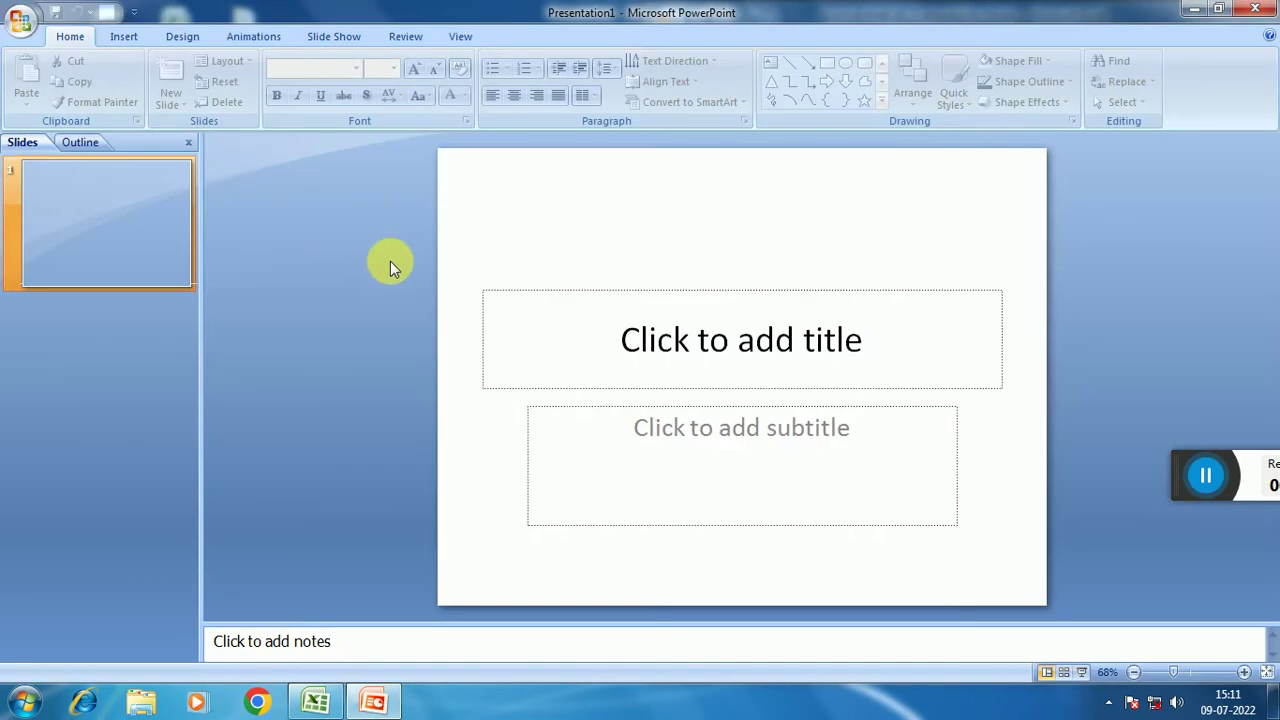
{"action": "left_click", "coordinate": [122, 37]}
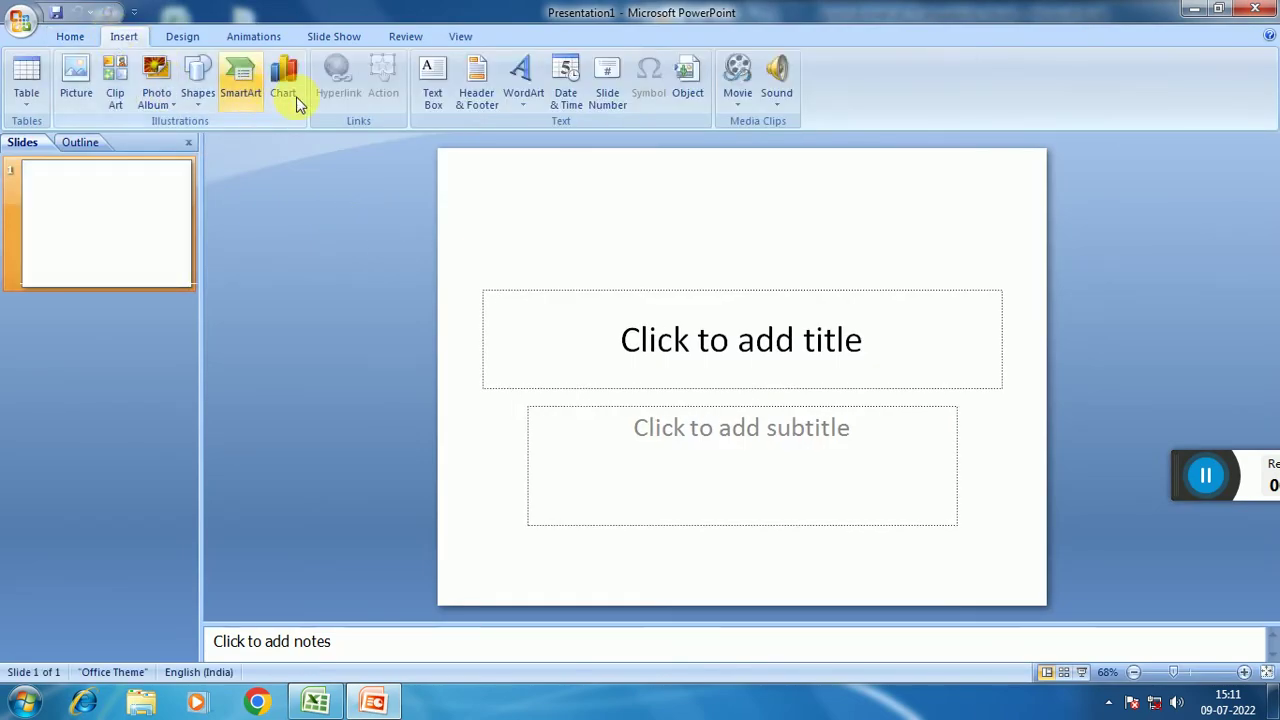
{"action": "left_click", "coordinate": [286, 80]}
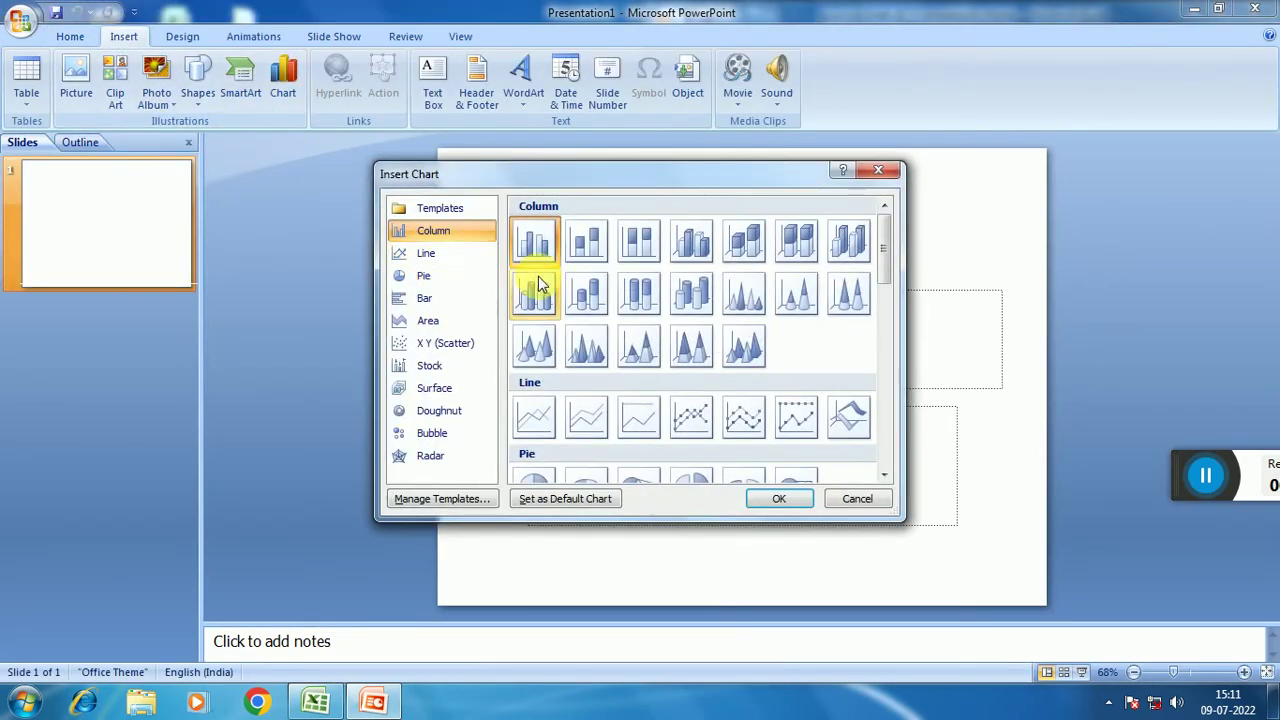
{"action": "left_click", "coordinate": [779, 499]}
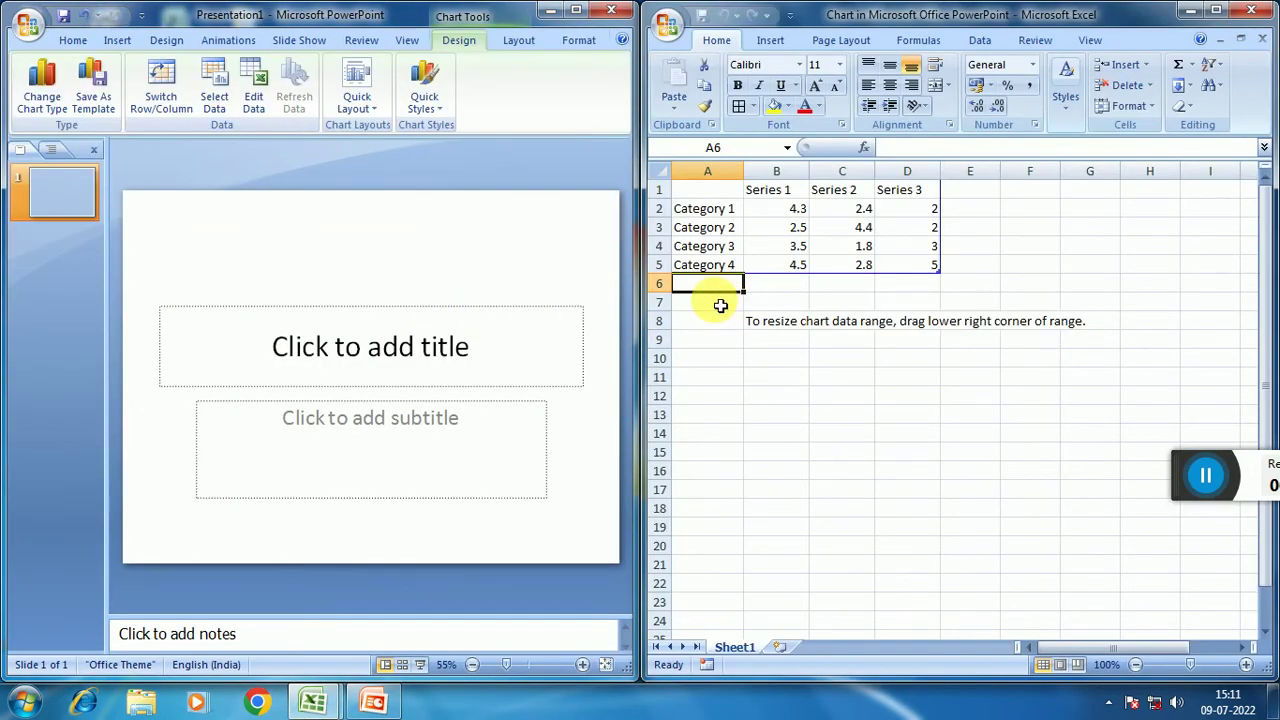
Switch to the practice sheet and copy the selected marks table A2:H9 again.
{"action": "right_click", "coordinate": [705, 200]}
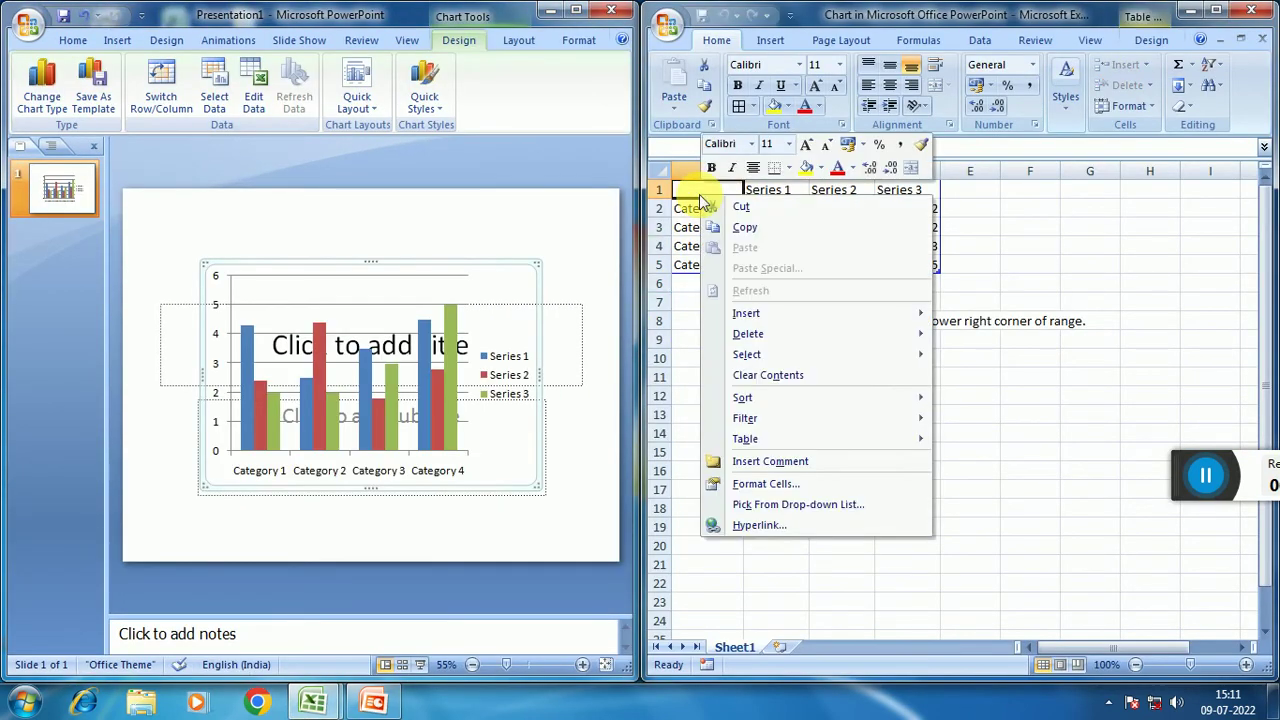
{"action": "left_click", "coordinate": [955, 350]}
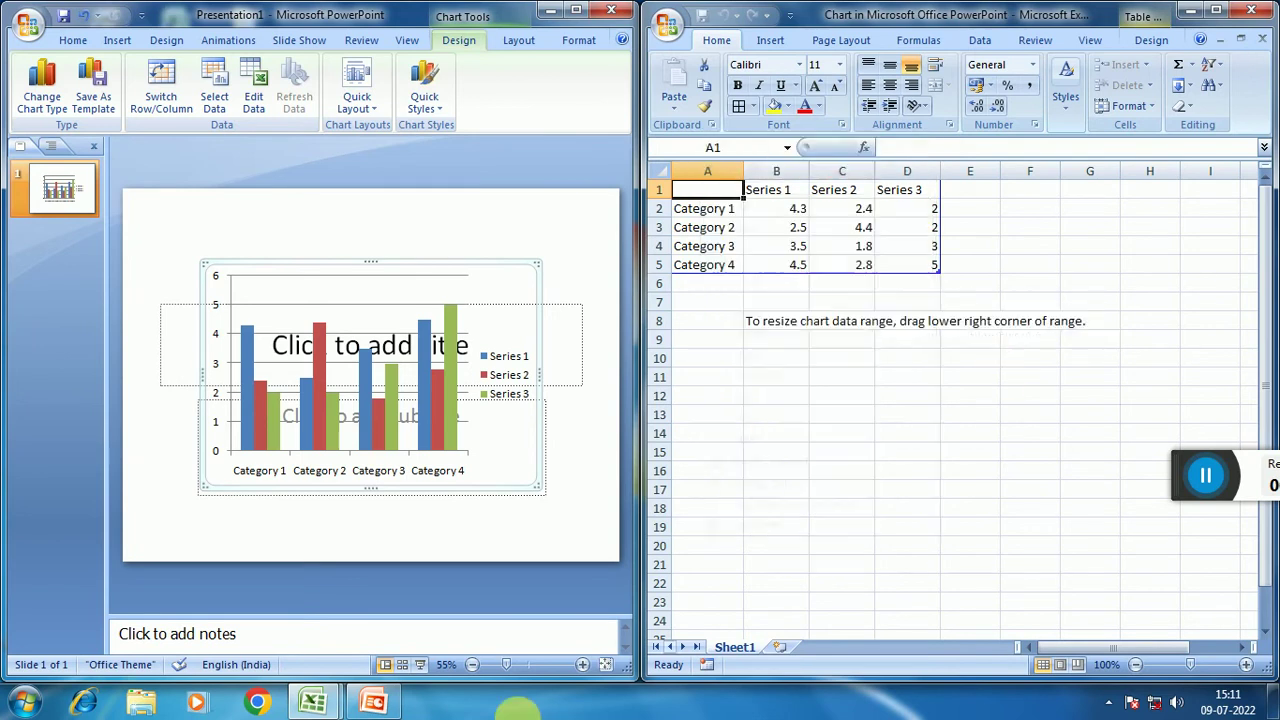
{"action": "left_click", "coordinate": [331, 697]}
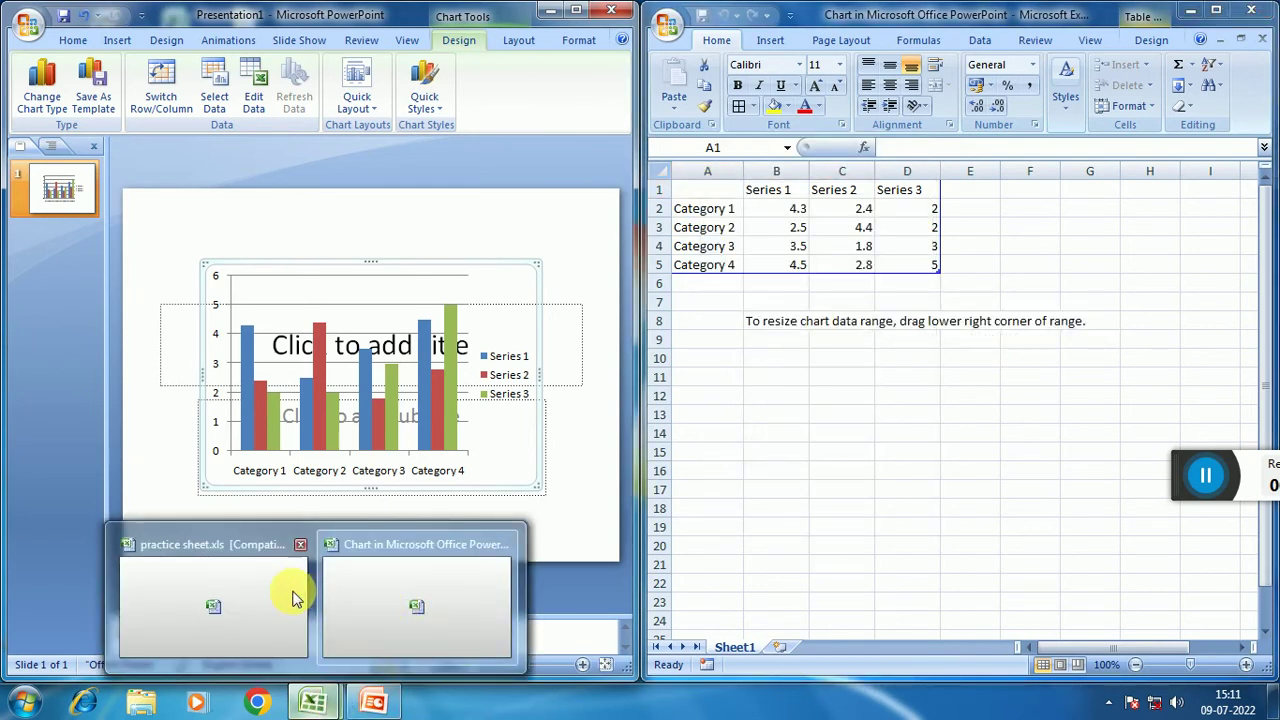
{"action": "left_click", "coordinate": [257, 591]}
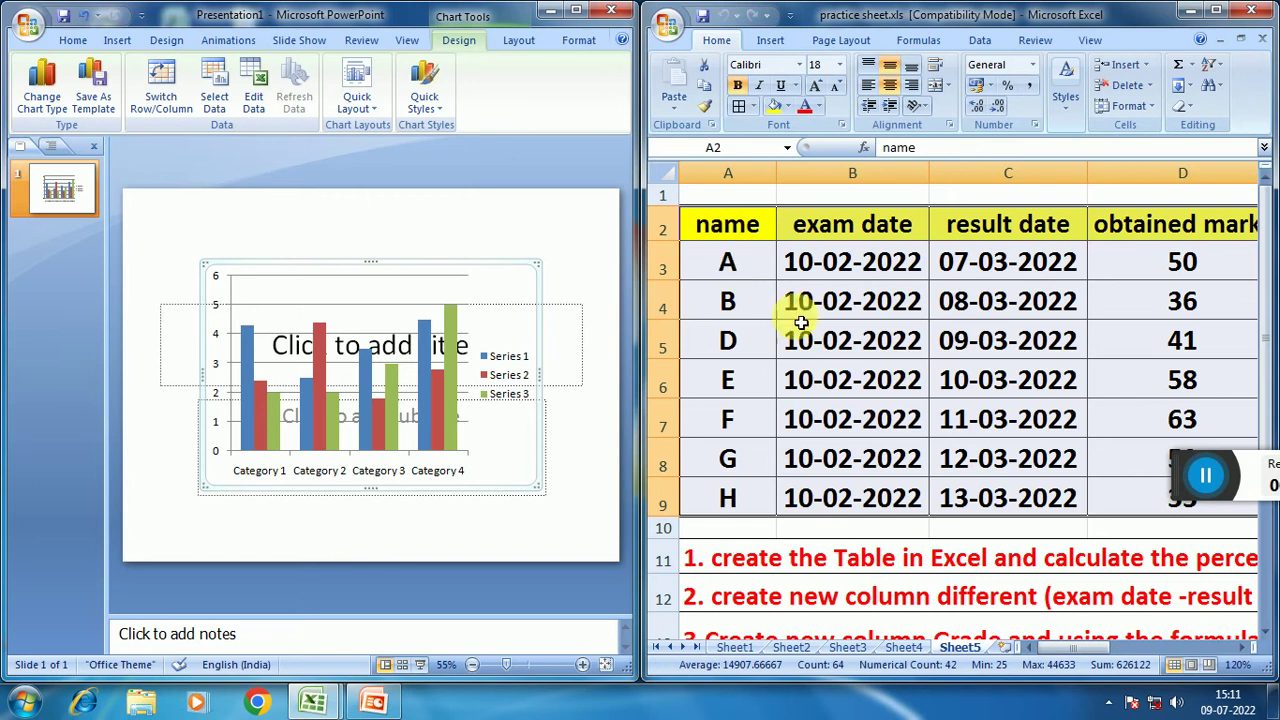
{"action": "right_click", "coordinate": [780, 252]}
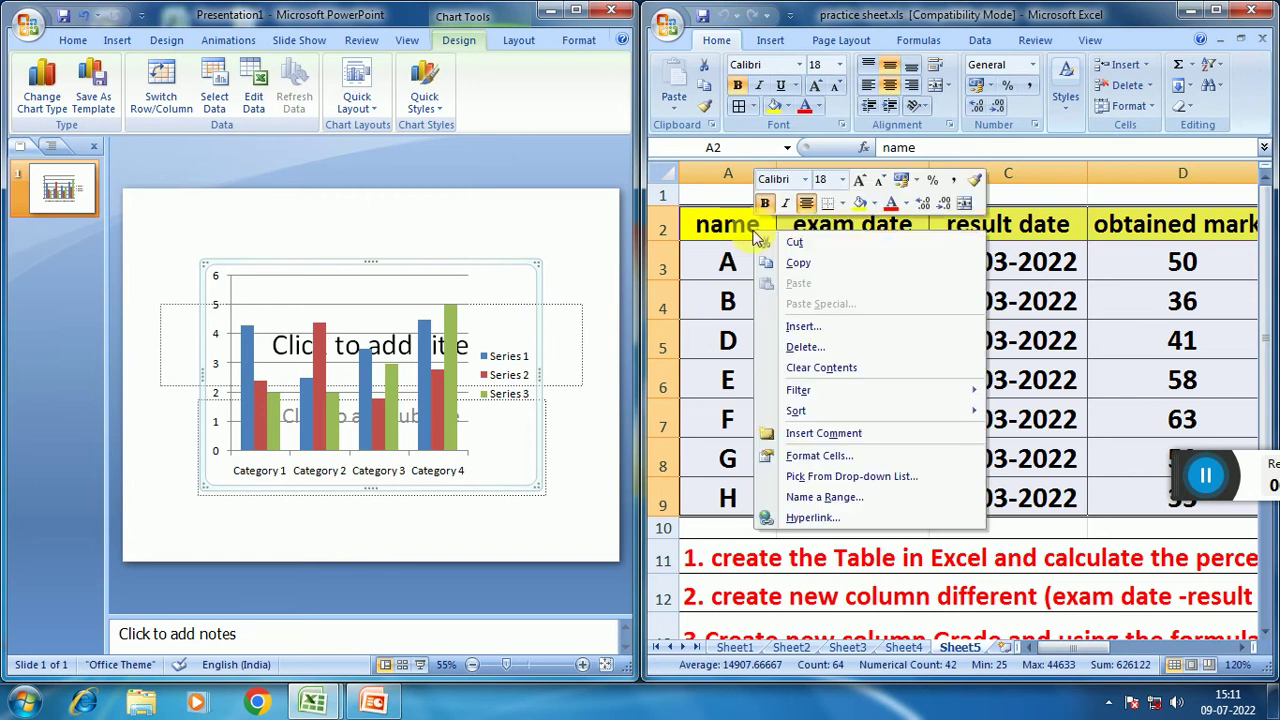
{"action": "left_click", "coordinate": [800, 270]}
Paste the marks table at A1 of the chart data sheet using Paste Special with All.
{"action": "left_click", "coordinate": [313, 703]}
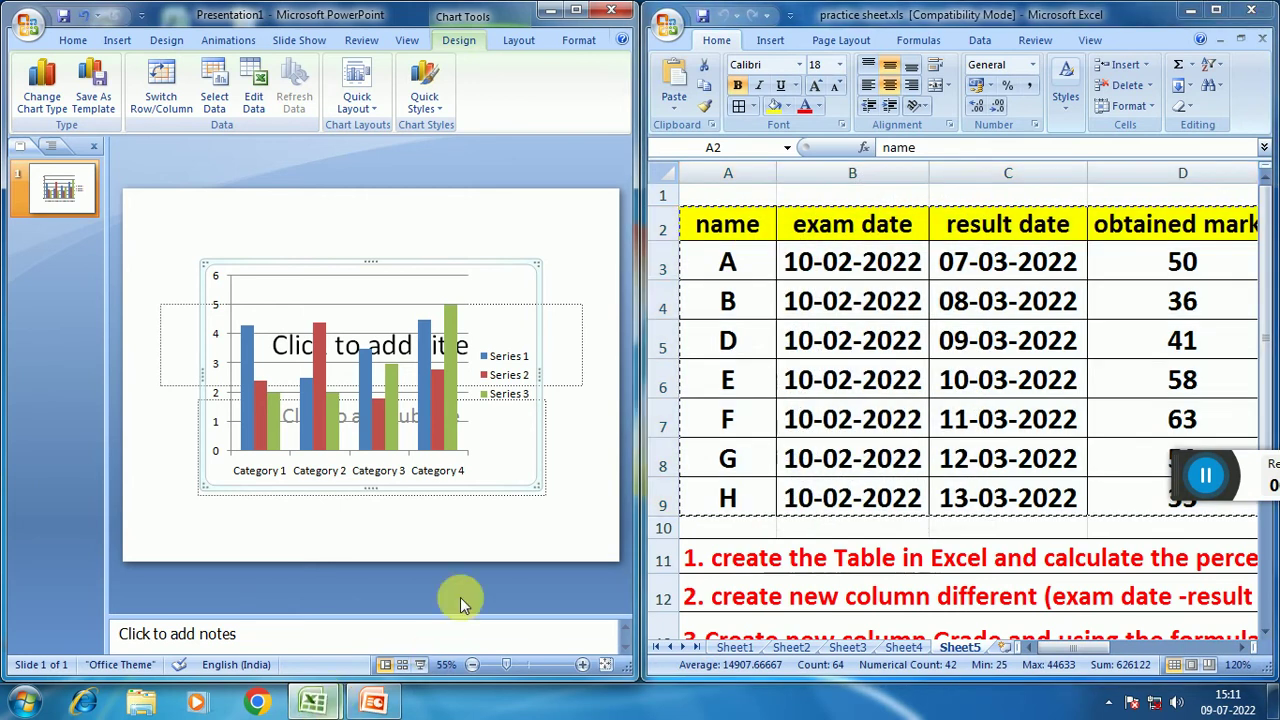
{"action": "left_click", "coordinate": [380, 612]}
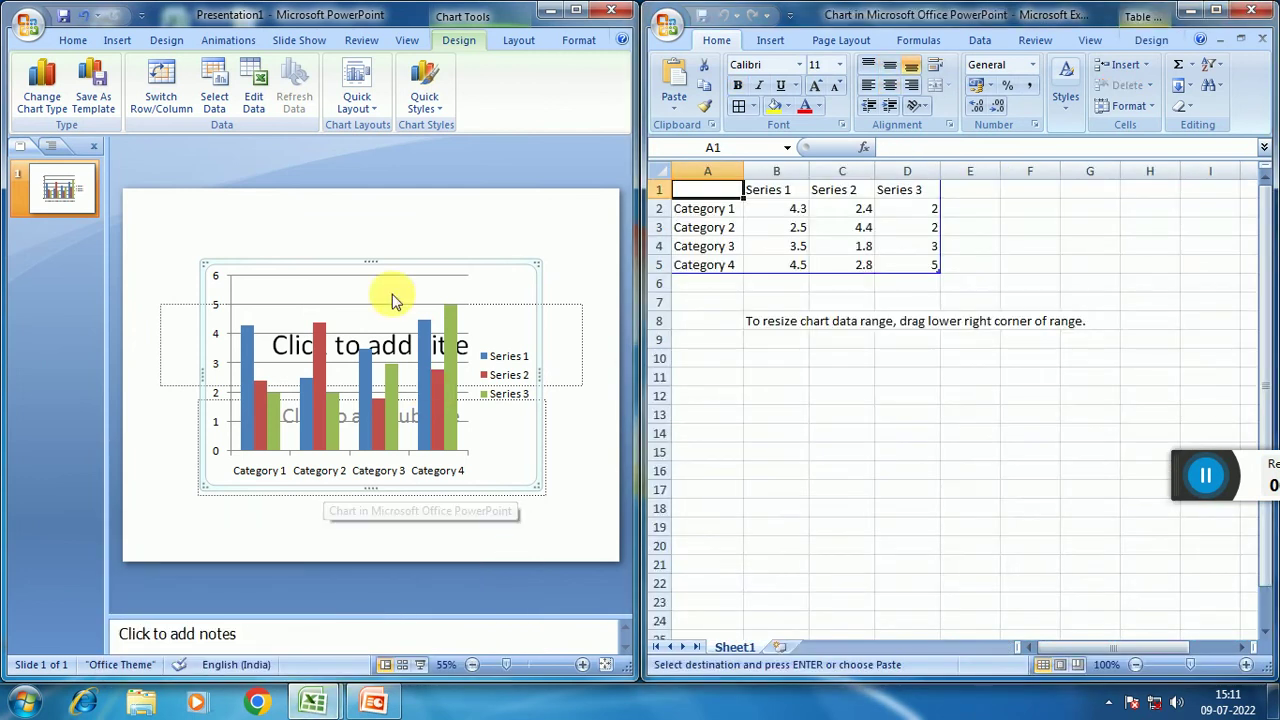
{"action": "right_click", "coordinate": [700, 192]}
{"action": "left_click", "coordinate": [760, 267]}
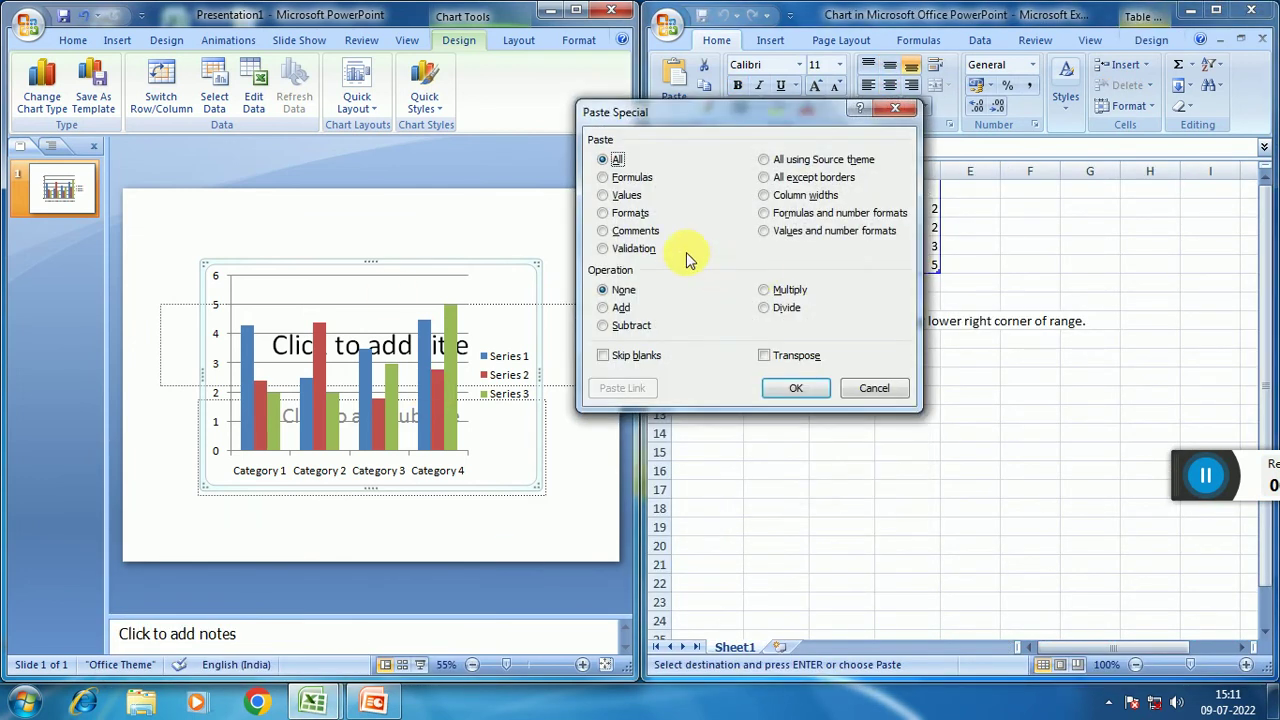
{"action": "left_click", "coordinate": [778, 394]}
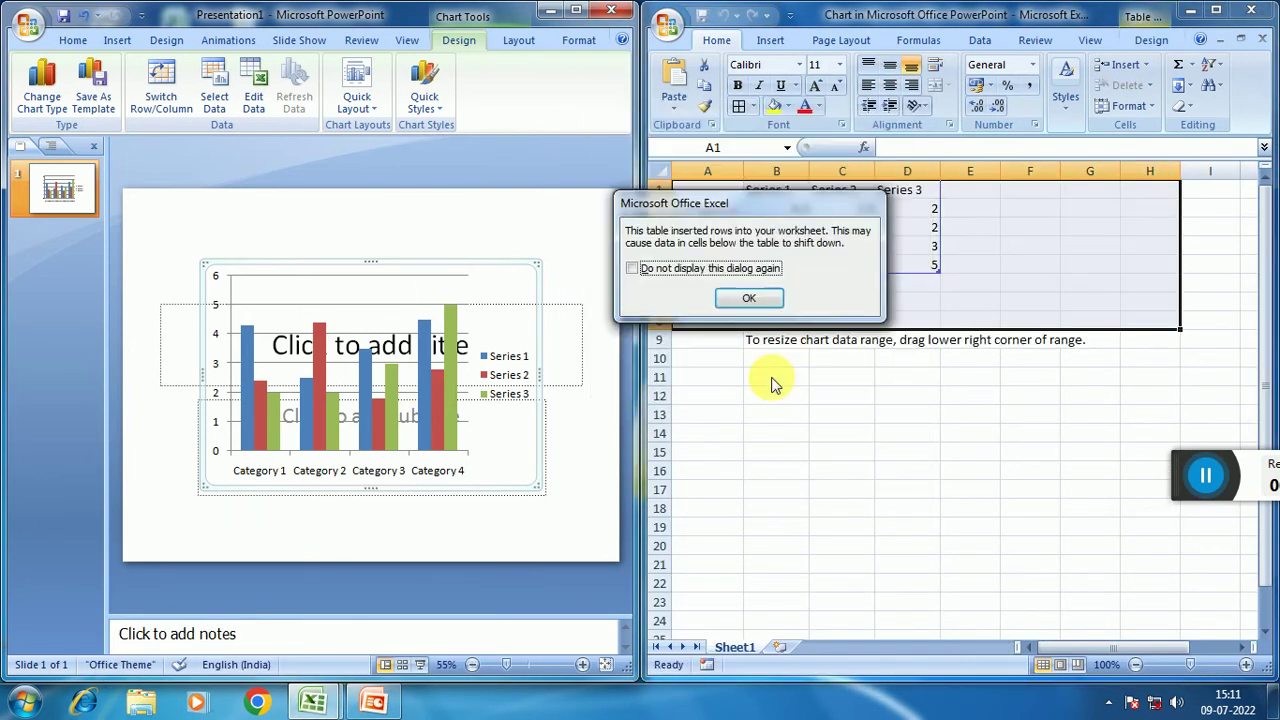
{"action": "left_click", "coordinate": [750, 299]}
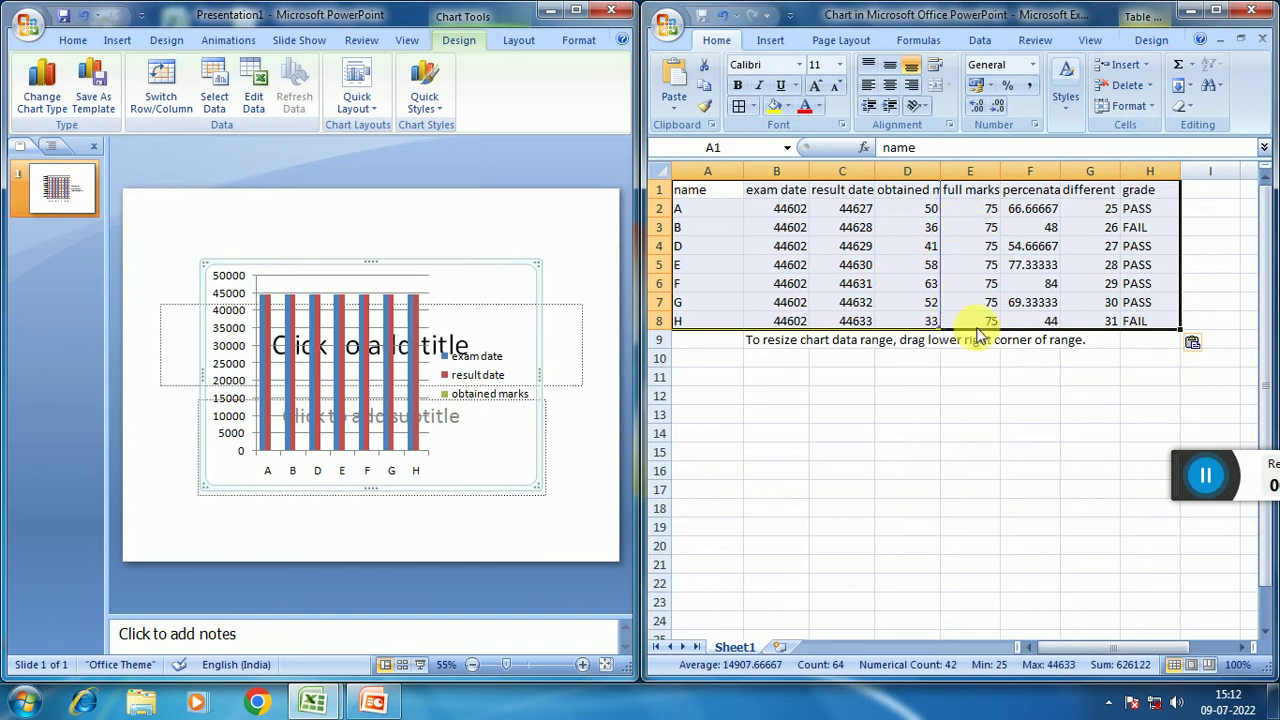
Undo the accidental table move and extend the chart data range to A1:H8.
{"action": "left_click_drag", "start_coordinate": [978, 335], "coordinate": [1108, 337]}
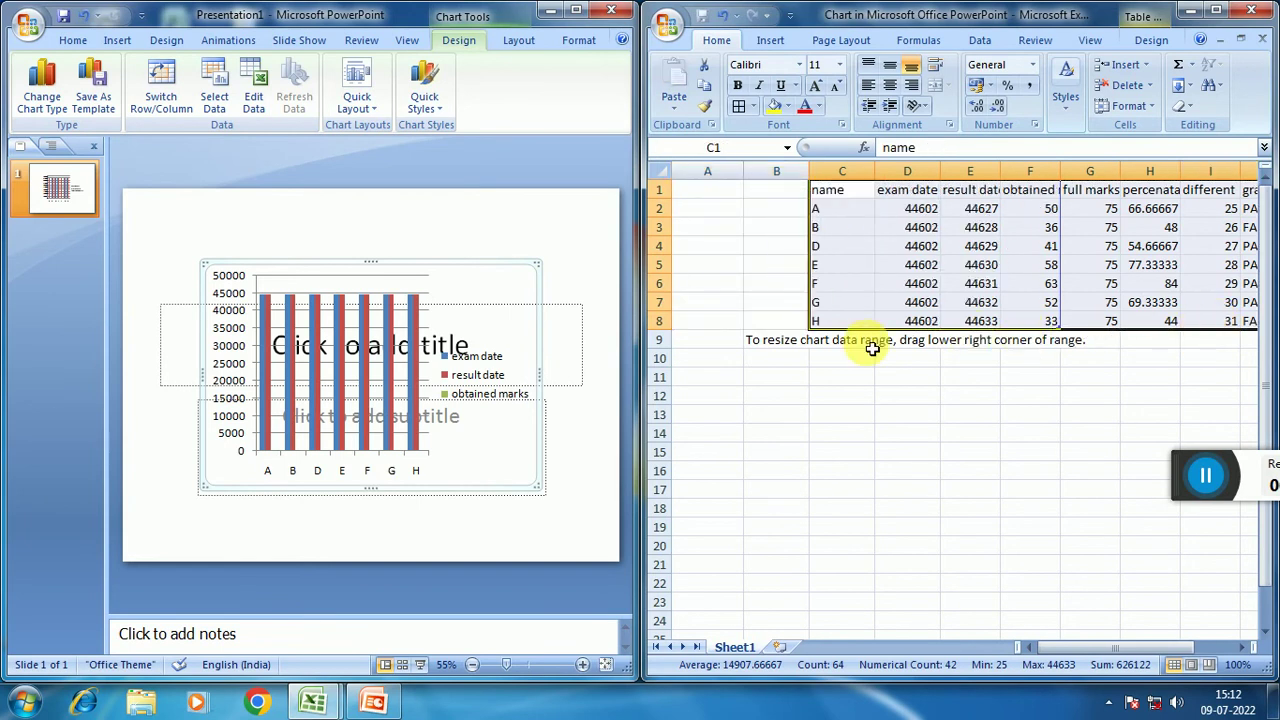
{"action": "key", "text": "ctrl+z"}
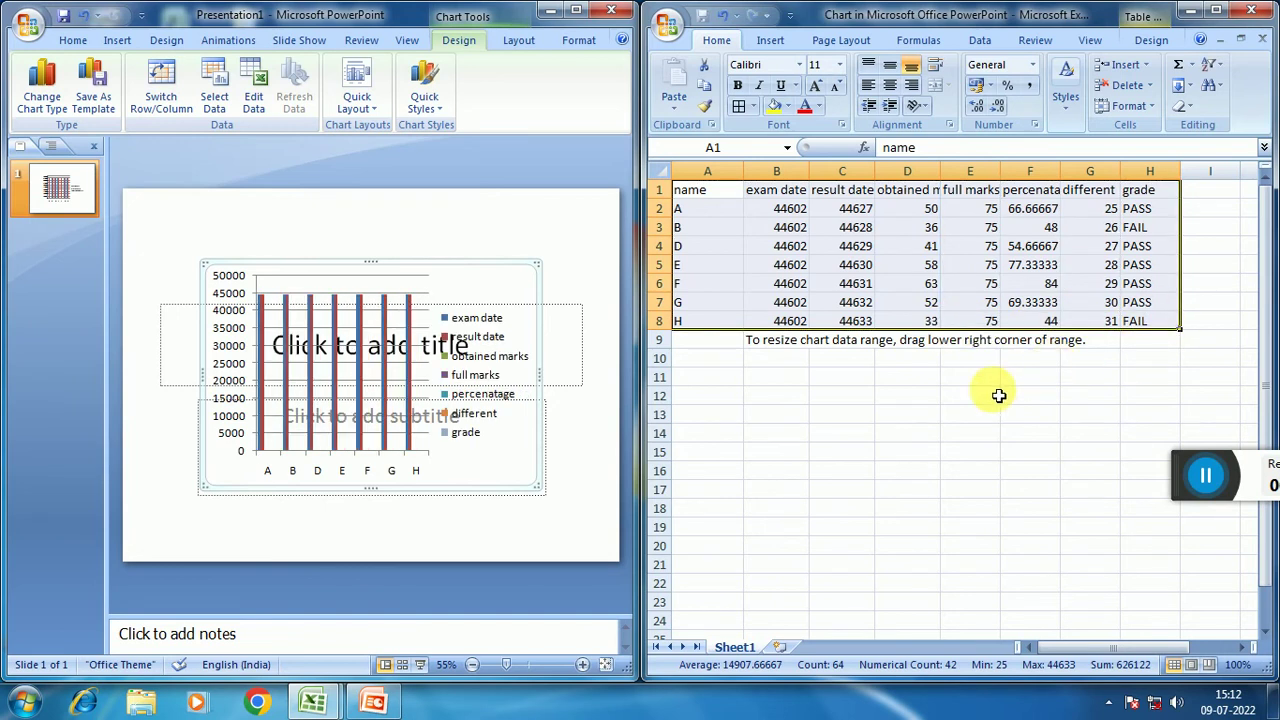
Delete the exam date and result date table columns from the chart data sheet.
{"action": "left_click", "coordinate": [789, 192]}
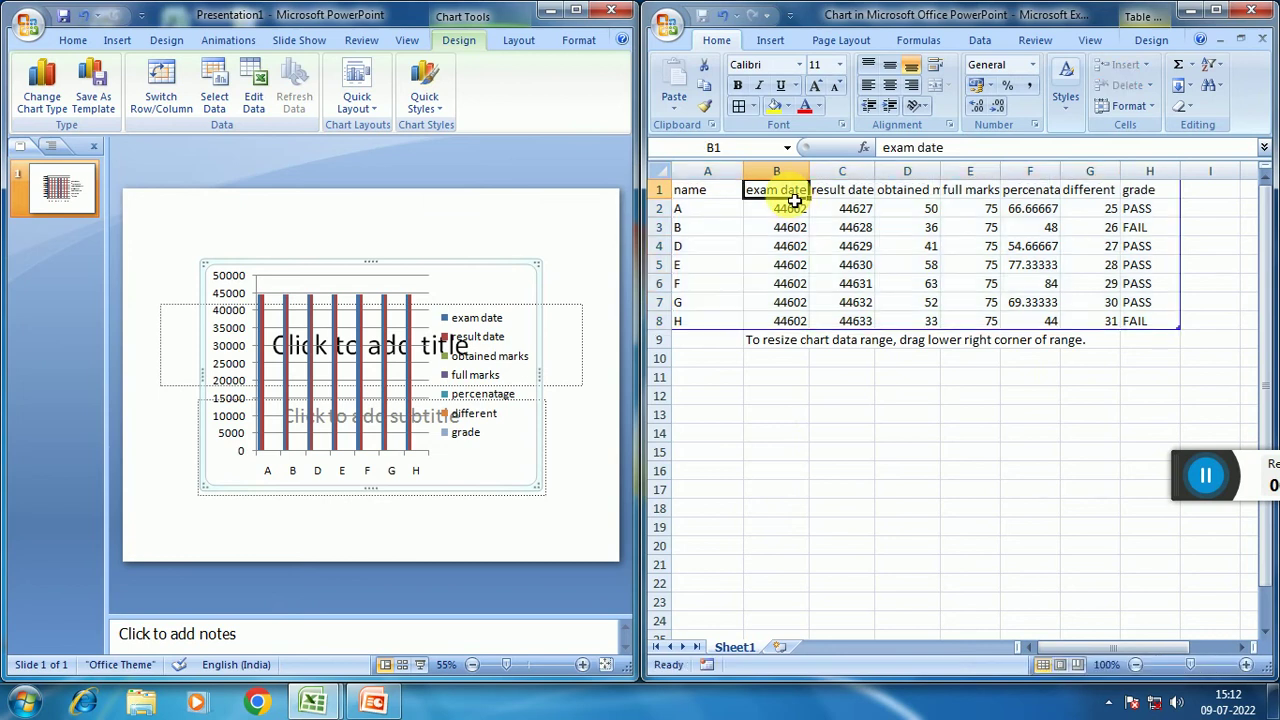
{"action": "right_click", "coordinate": [789, 193]}
{"action": "mouse_move", "coordinate": [858, 335]}
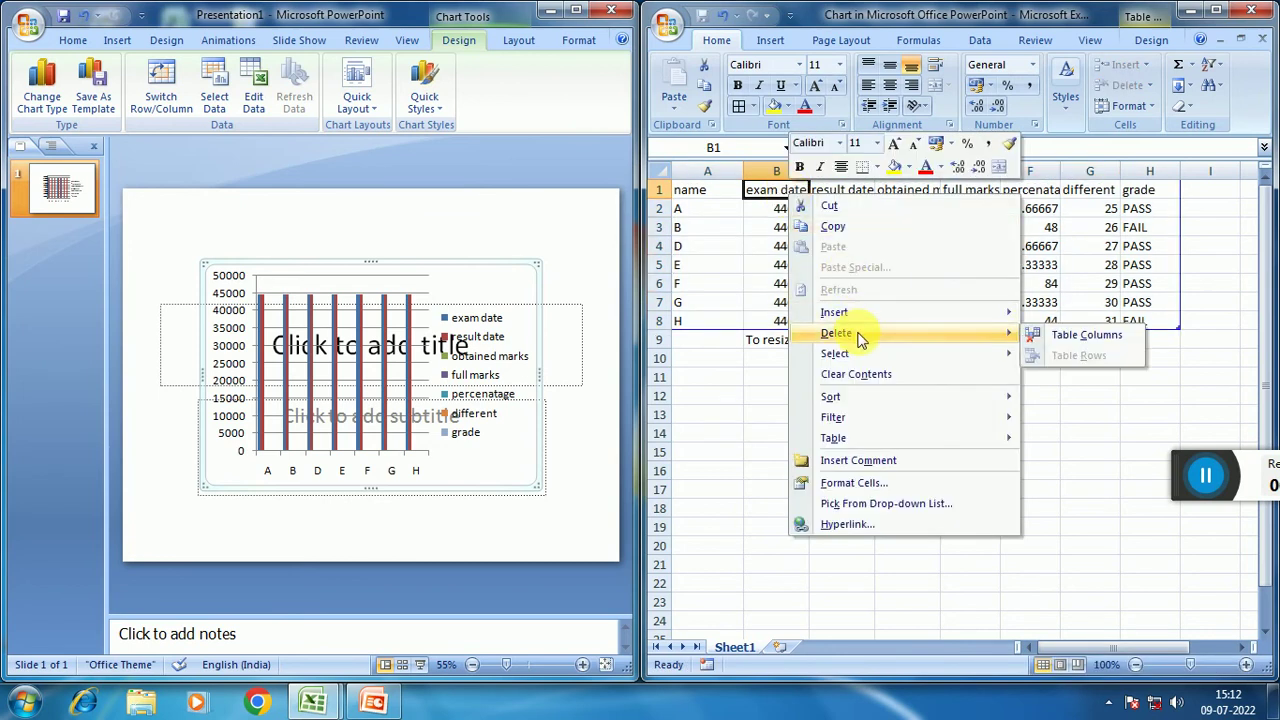
{"action": "left_click", "coordinate": [1064, 336]}
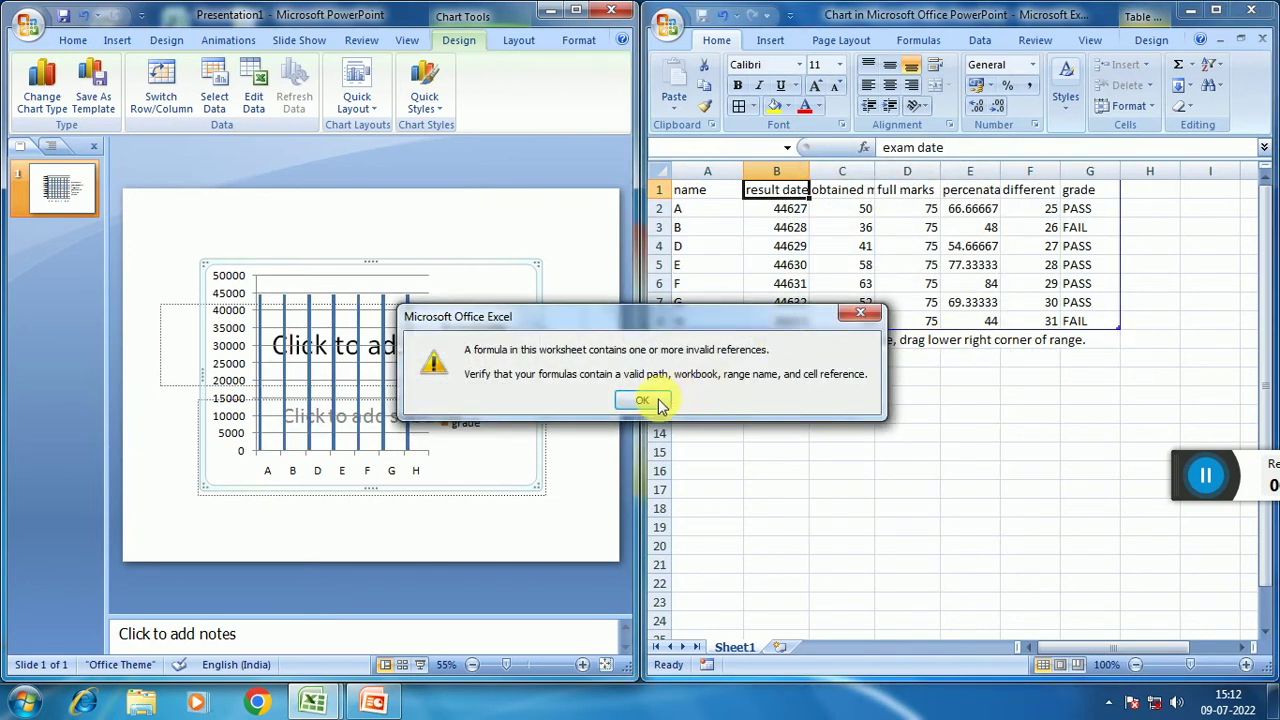
{"action": "left_click", "coordinate": [652, 399]}
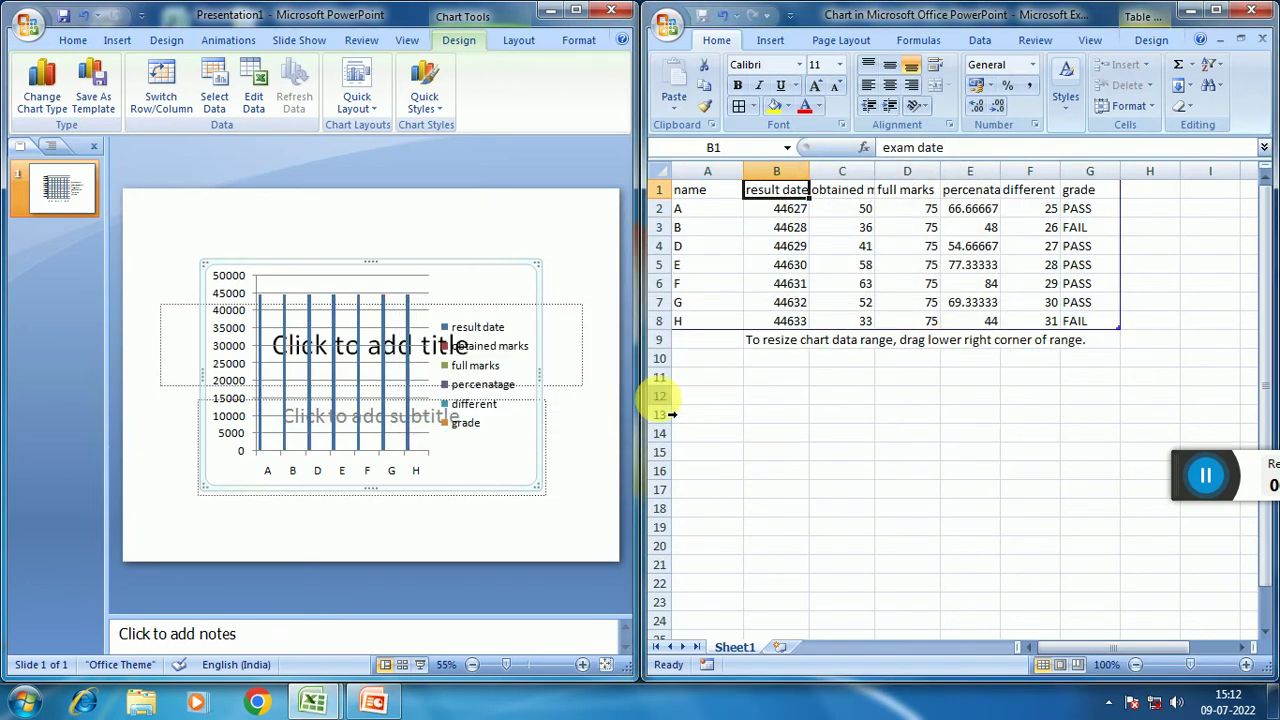
{"action": "right_click", "coordinate": [789, 198]}
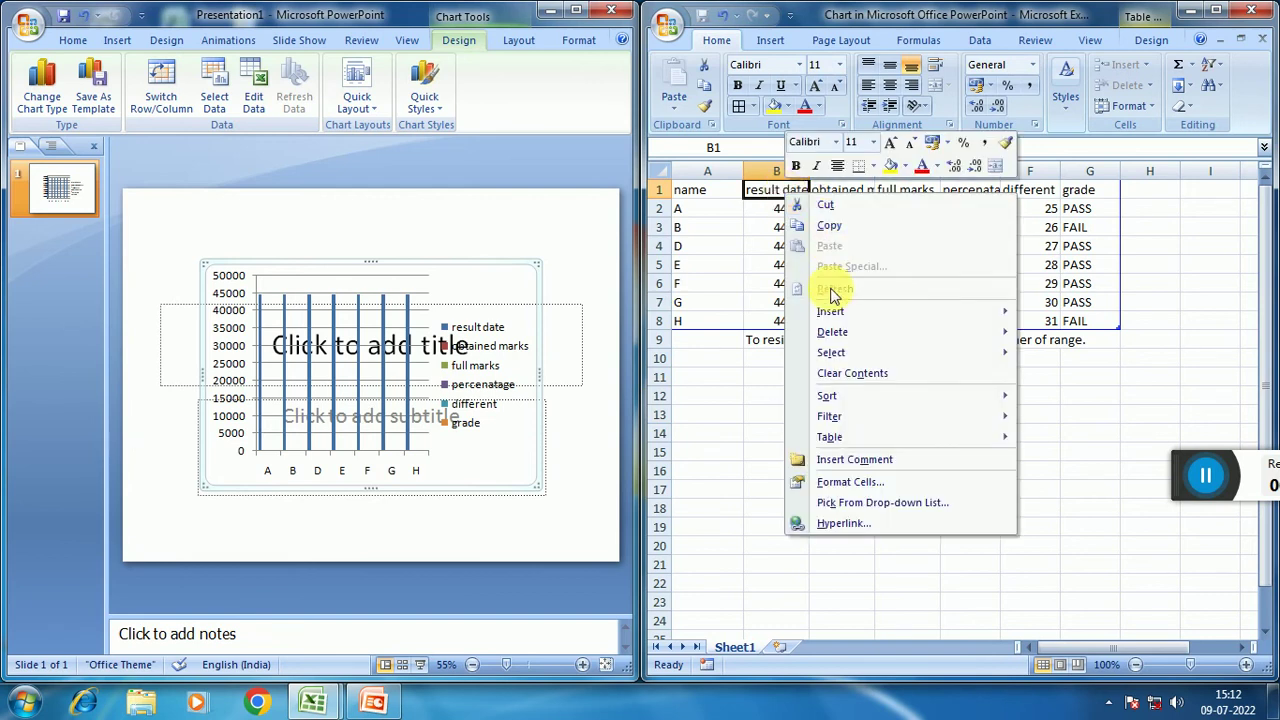
{"action": "mouse_move", "coordinate": [866, 334]}
{"action": "left_click", "coordinate": [1060, 334]}
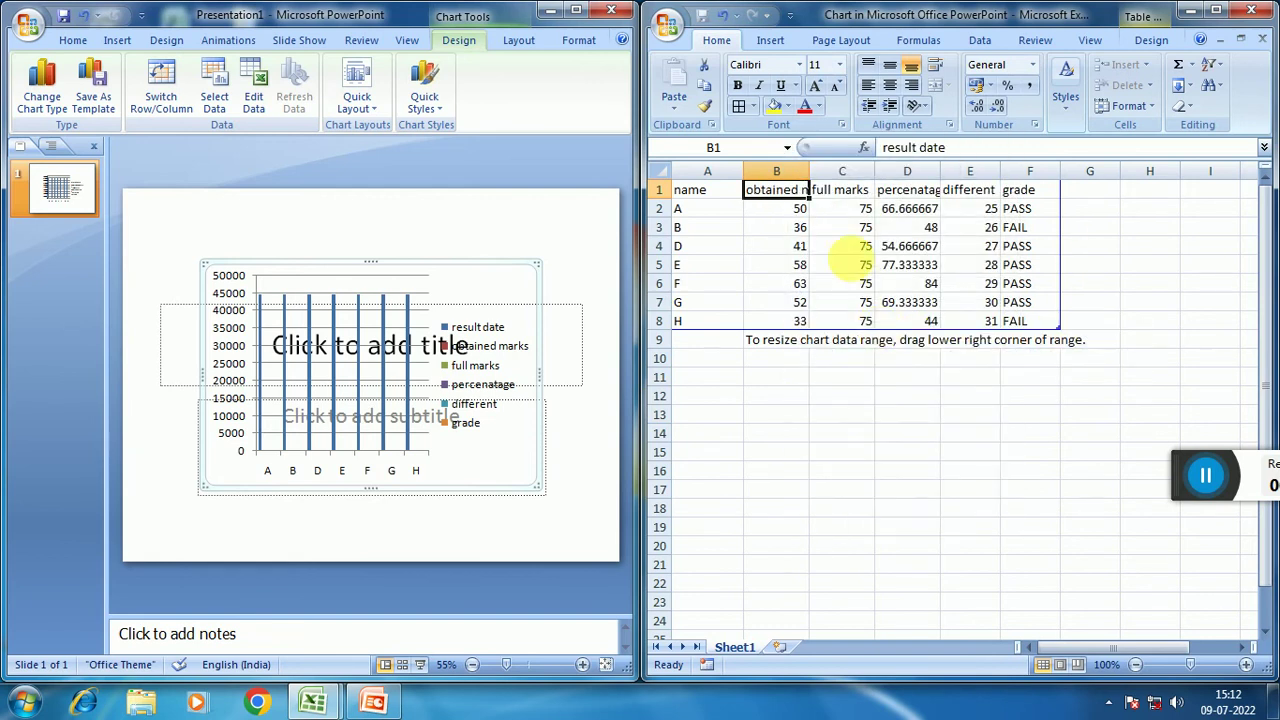
{"action": "left_click", "coordinate": [642, 400]}
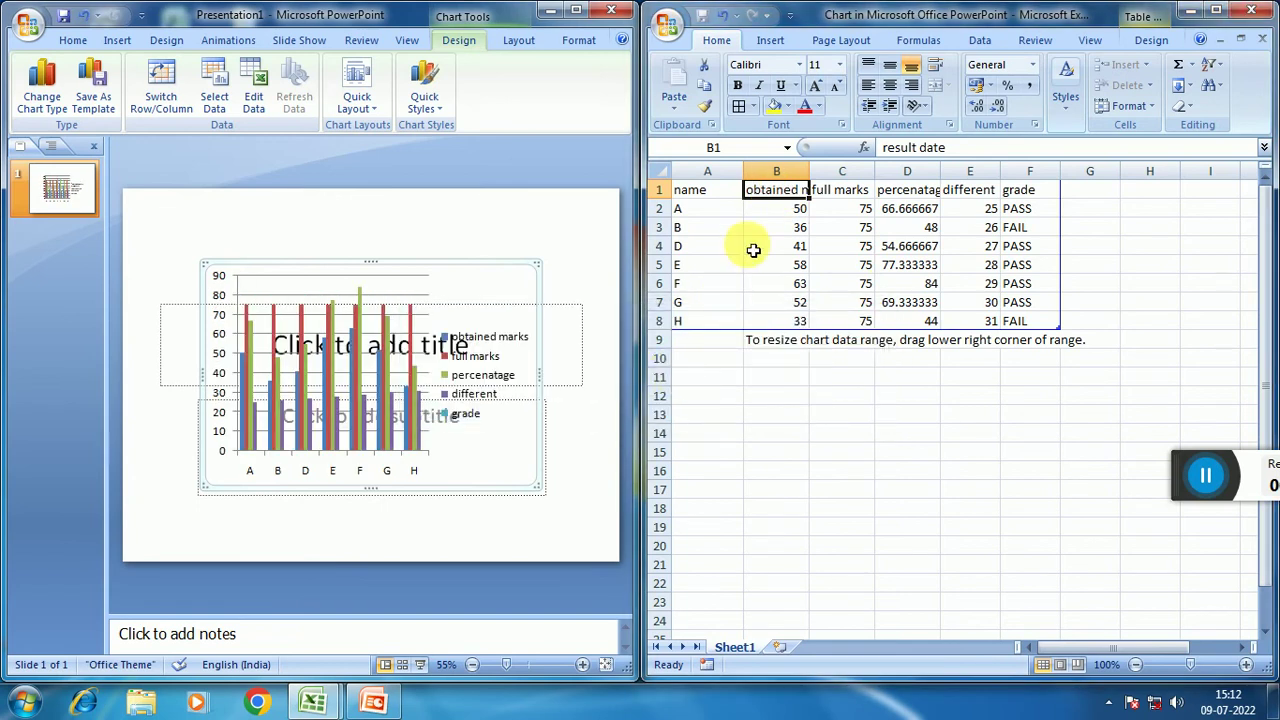
Delete the obtained marks table column from the chart data sheet.
{"action": "right_click", "coordinate": [783, 200]}
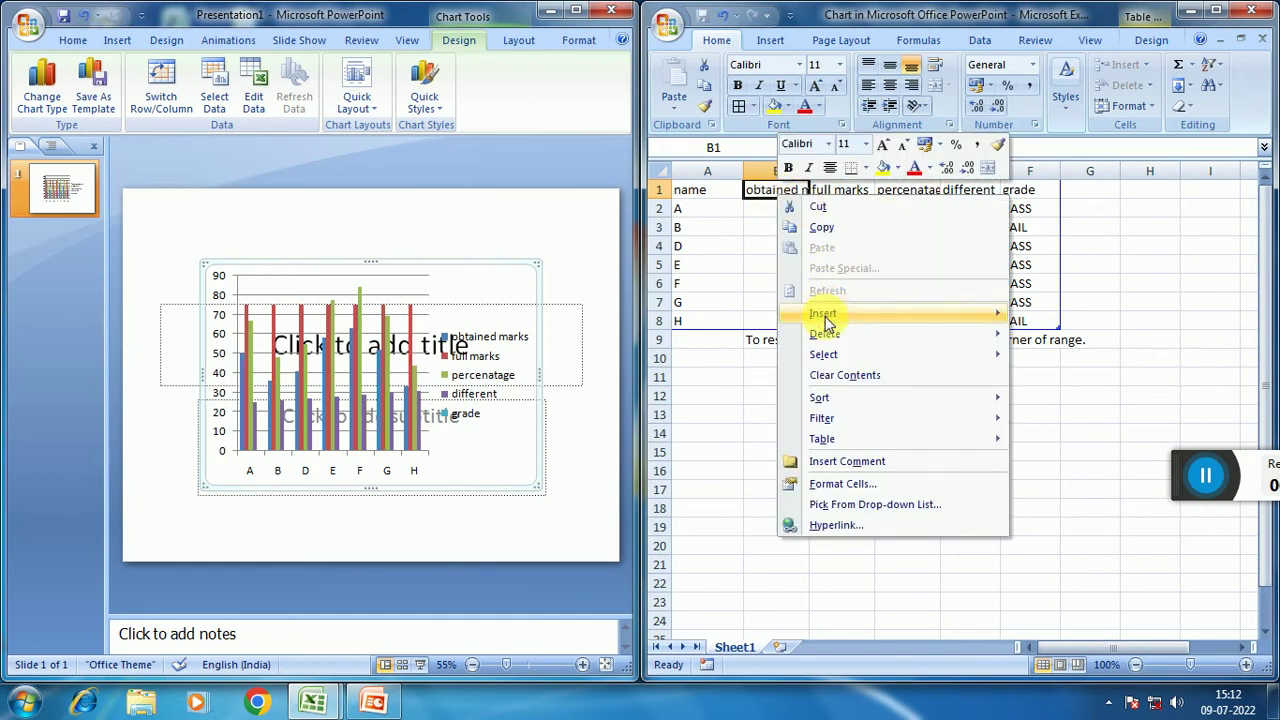
{"action": "mouse_move", "coordinate": [905, 334]}
{"action": "left_click", "coordinate": [1038, 342]}
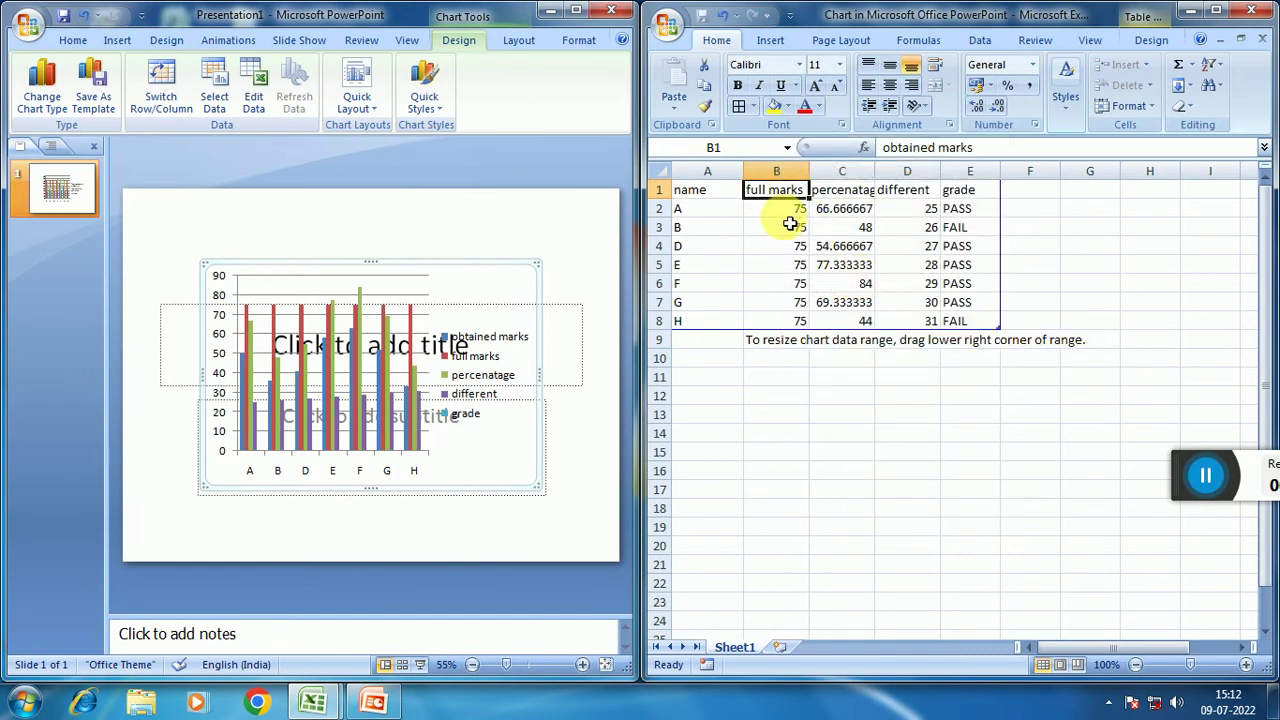
{"action": "left_click", "coordinate": [643, 401]}
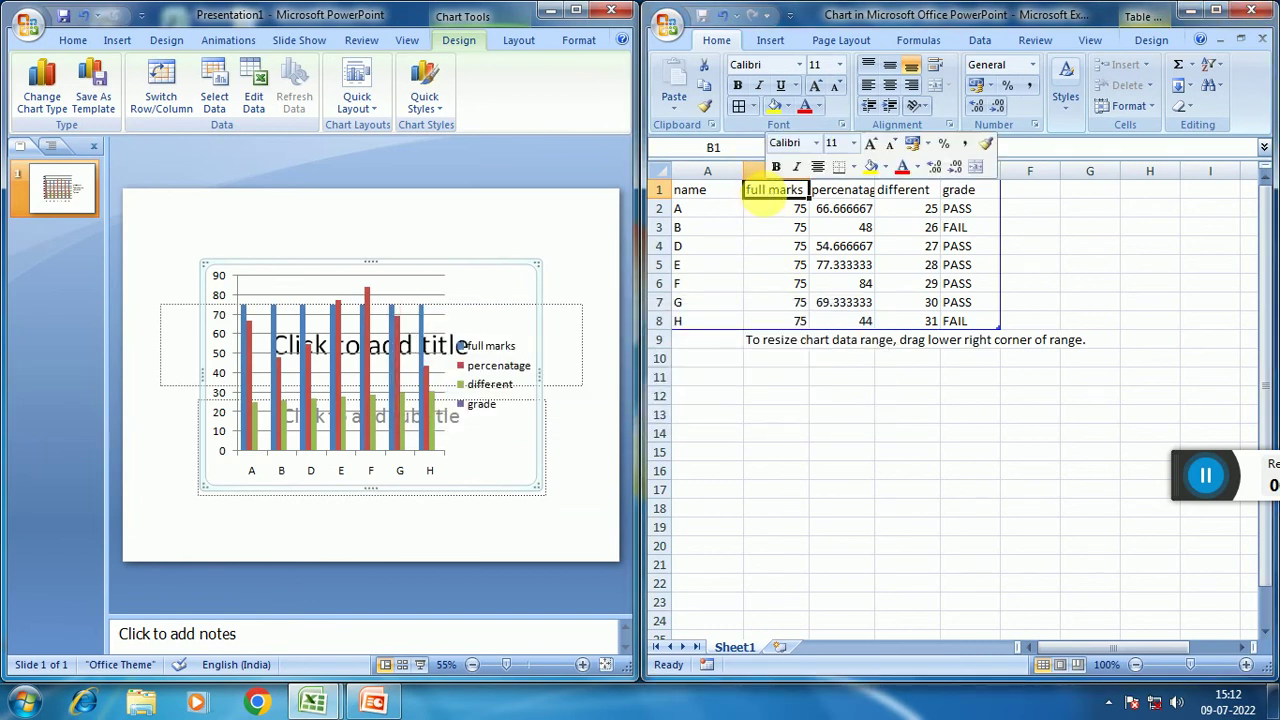
Delete the full marks table column from the chart data sheet.
{"action": "right_click", "coordinate": [770, 200]}
{"action": "mouse_move", "coordinate": [930, 334]}
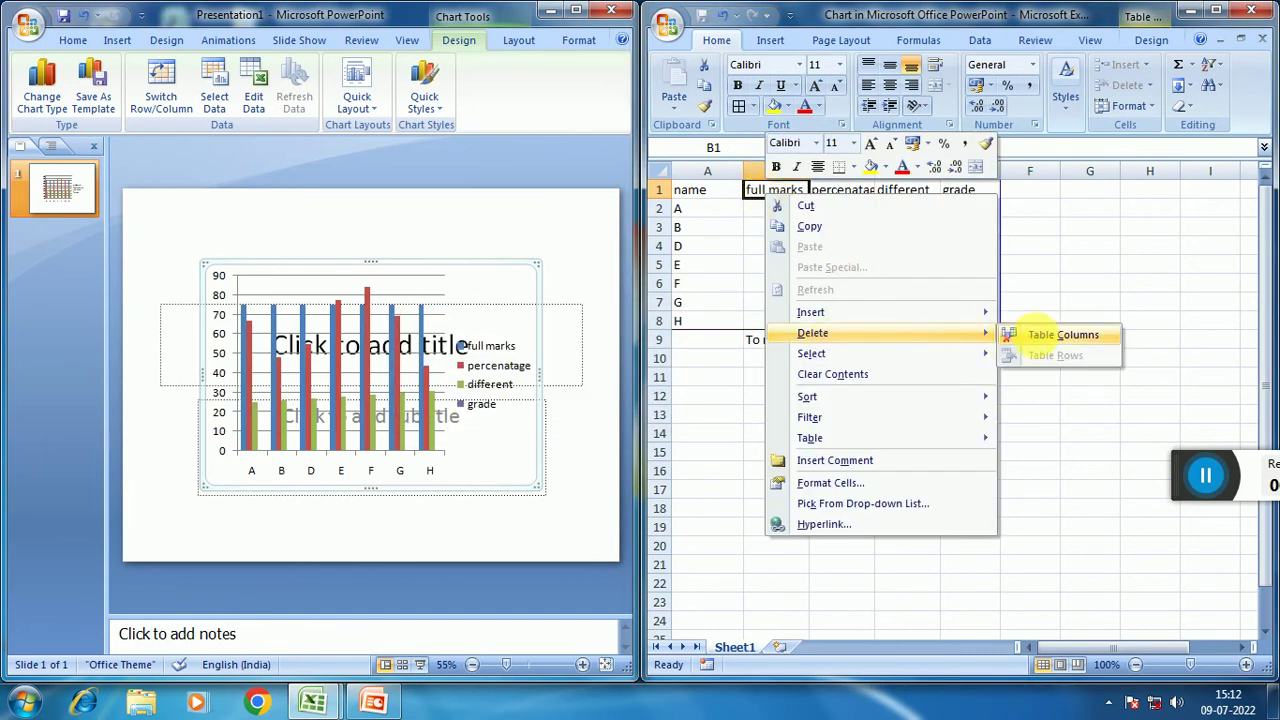
{"action": "left_click", "coordinate": [1033, 342]}
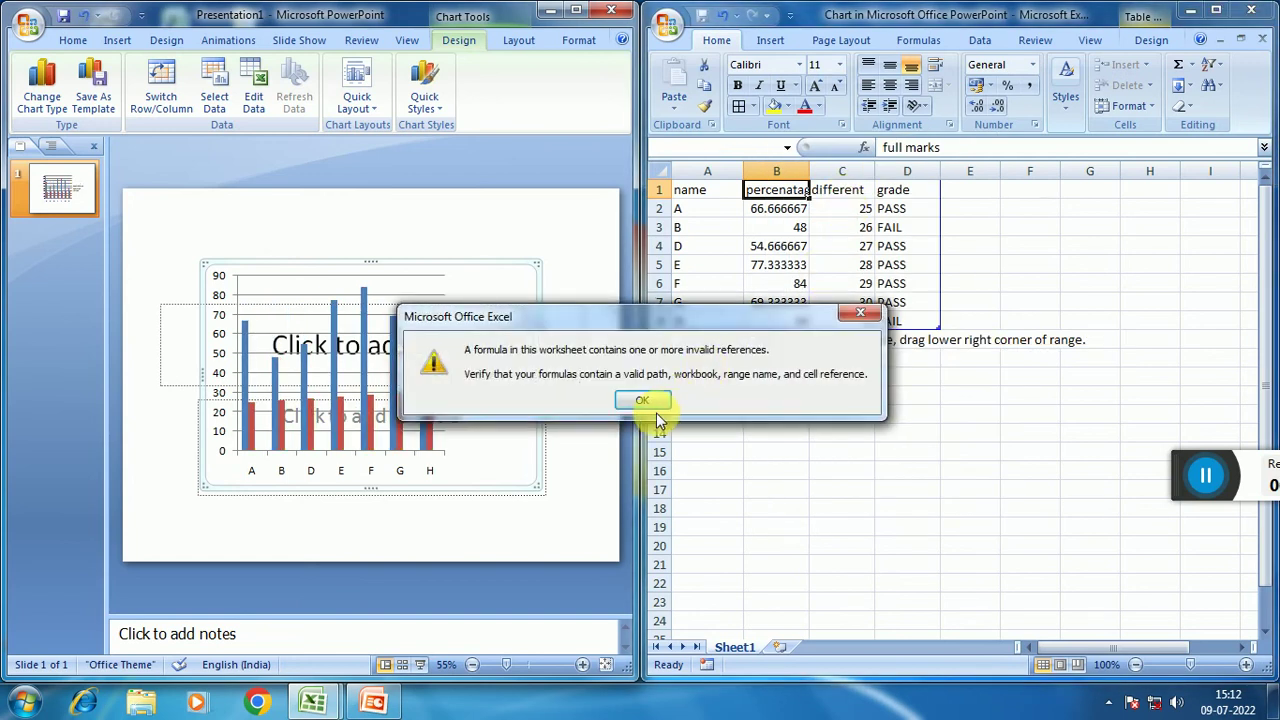
{"action": "left_click", "coordinate": [643, 401]}
Delete the different table column from the chart data sheet.
{"action": "left_click", "coordinate": [835, 190]}
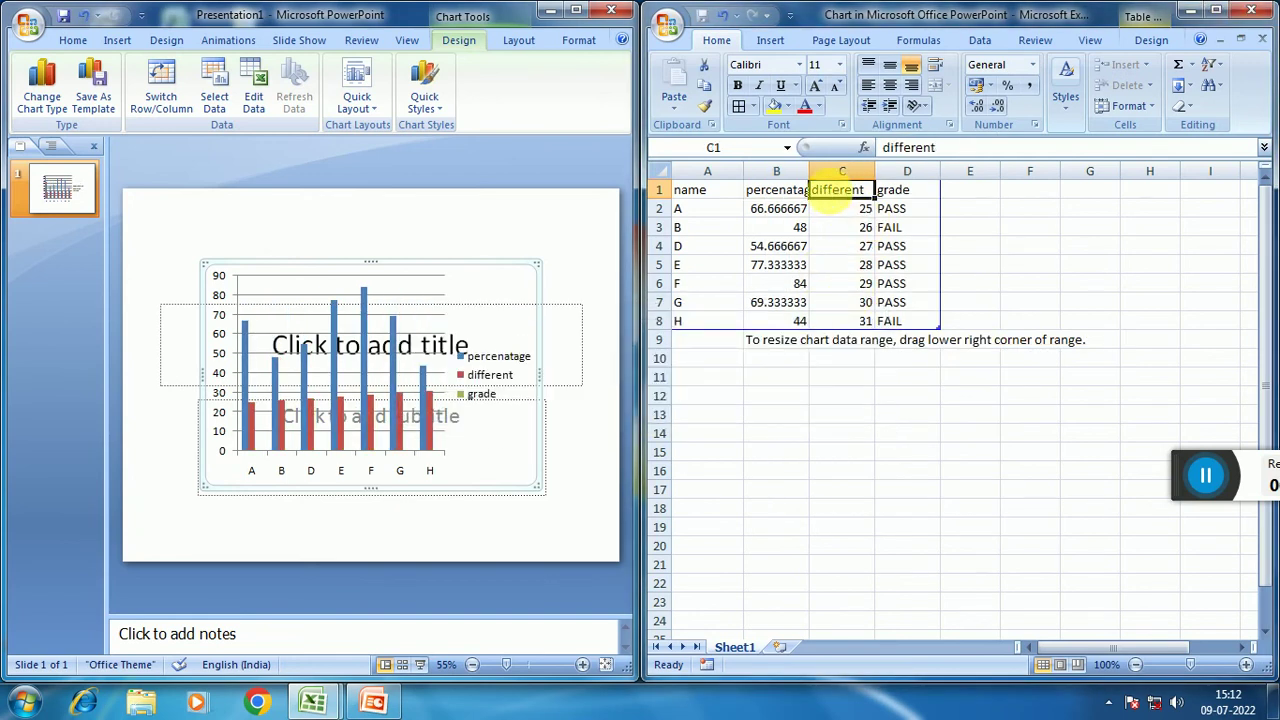
{"action": "right_click", "coordinate": [834, 192]}
{"action": "mouse_move", "coordinate": [935, 354]}
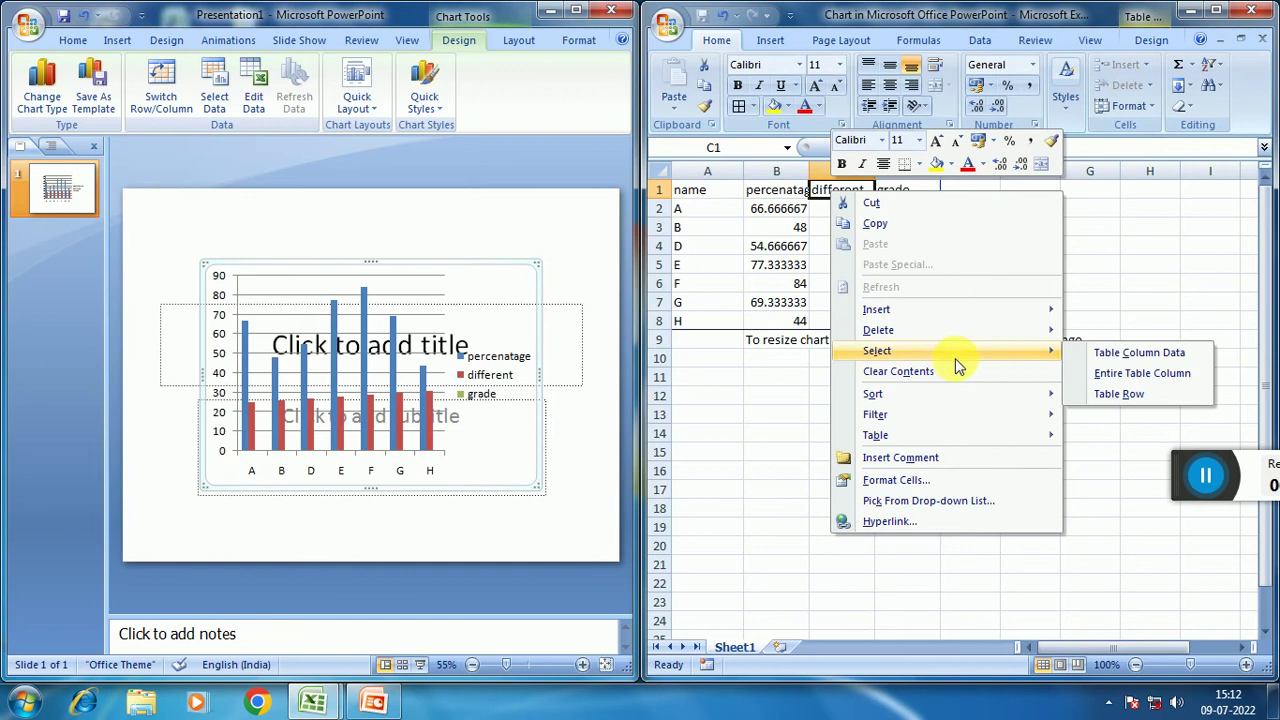
{"action": "mouse_move", "coordinate": [974, 332]}
{"action": "left_click", "coordinate": [1094, 331]}
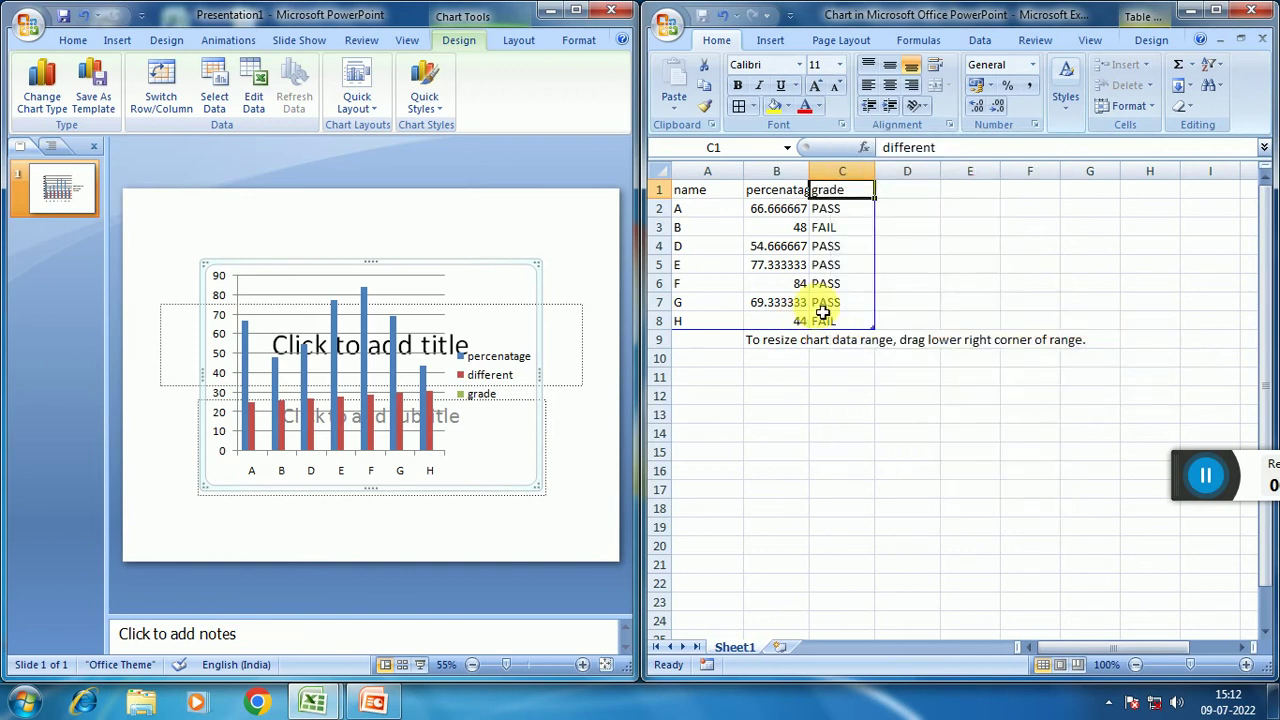
{"action": "left_click", "coordinate": [645, 401]}
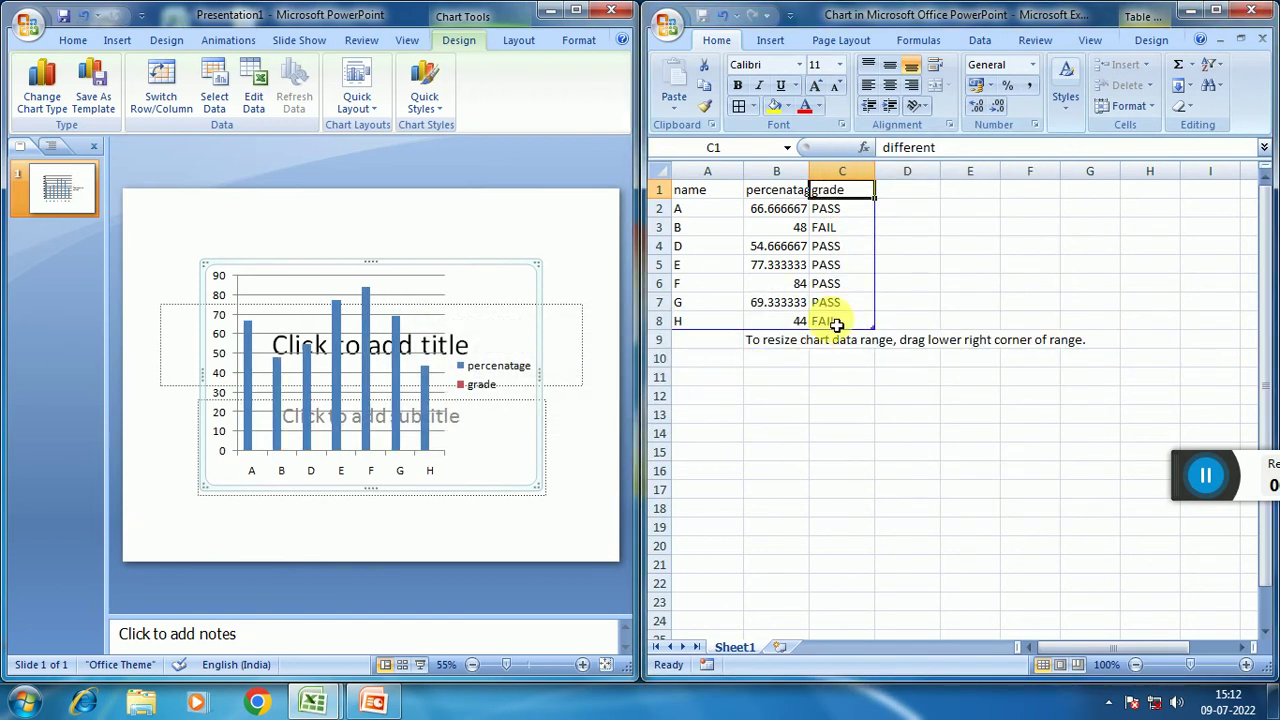
Delete the grade table column so the chart data holds only name and percentage.
{"action": "right_click", "coordinate": [855, 192]}
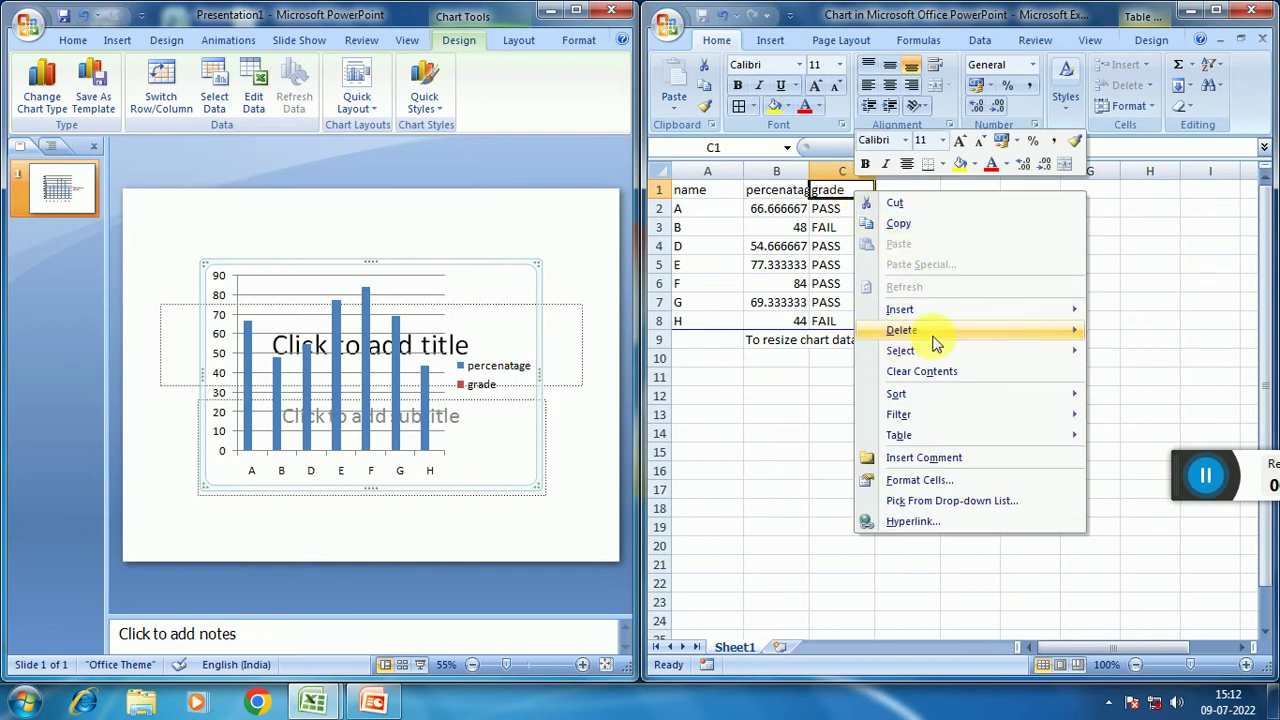
{"action": "mouse_move", "coordinate": [1080, 333]}
{"action": "left_click", "coordinate": [1126, 335]}
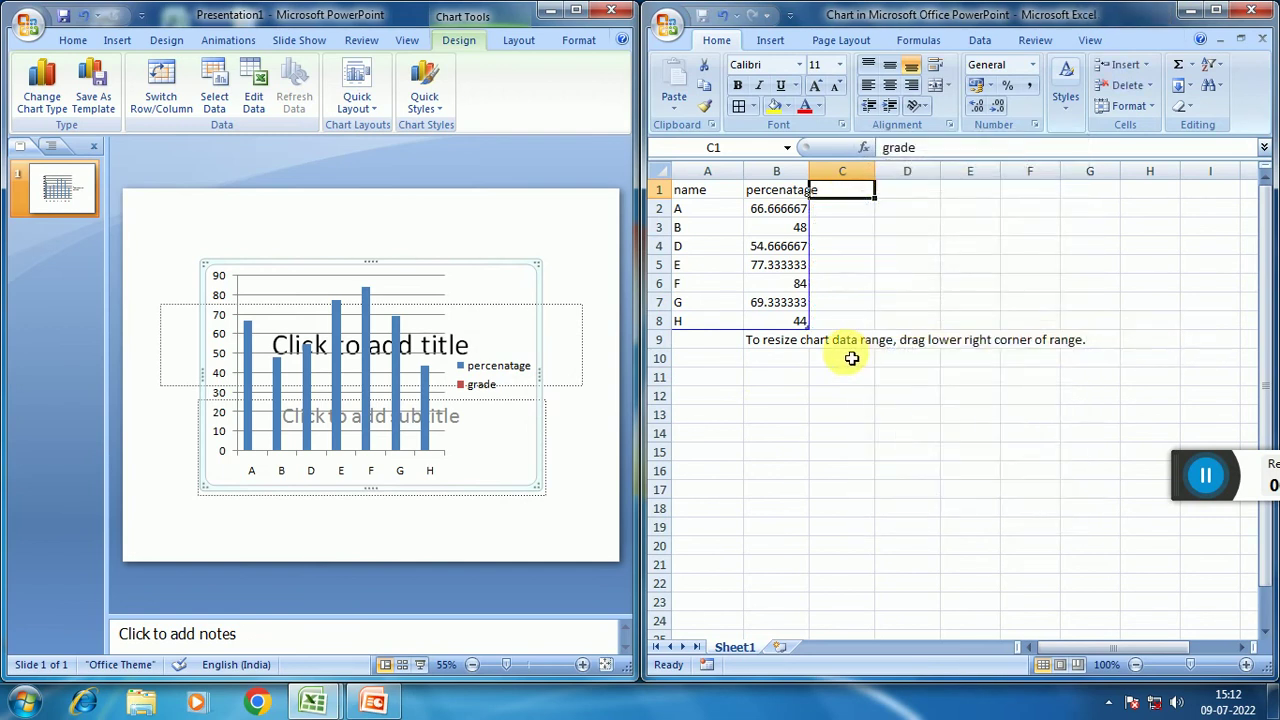
{"action": "left_click", "coordinate": [642, 401]}
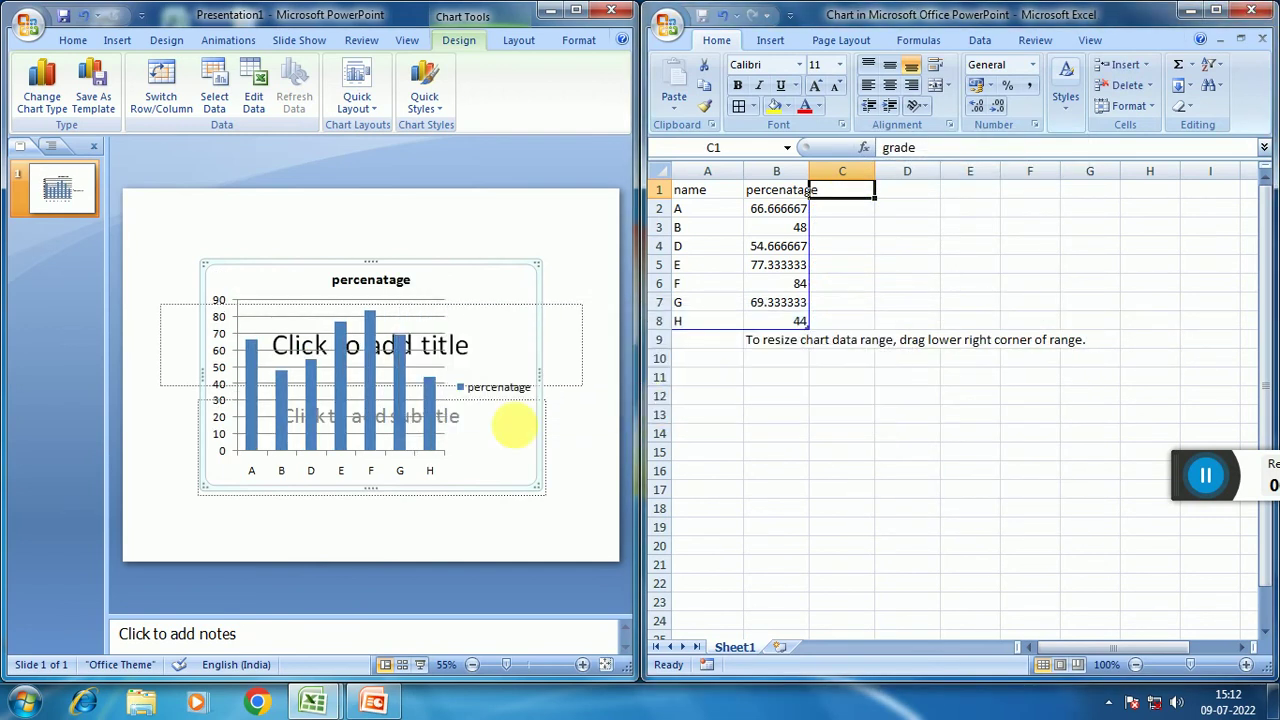
{"action": "left_click", "coordinate": [167, 344]}
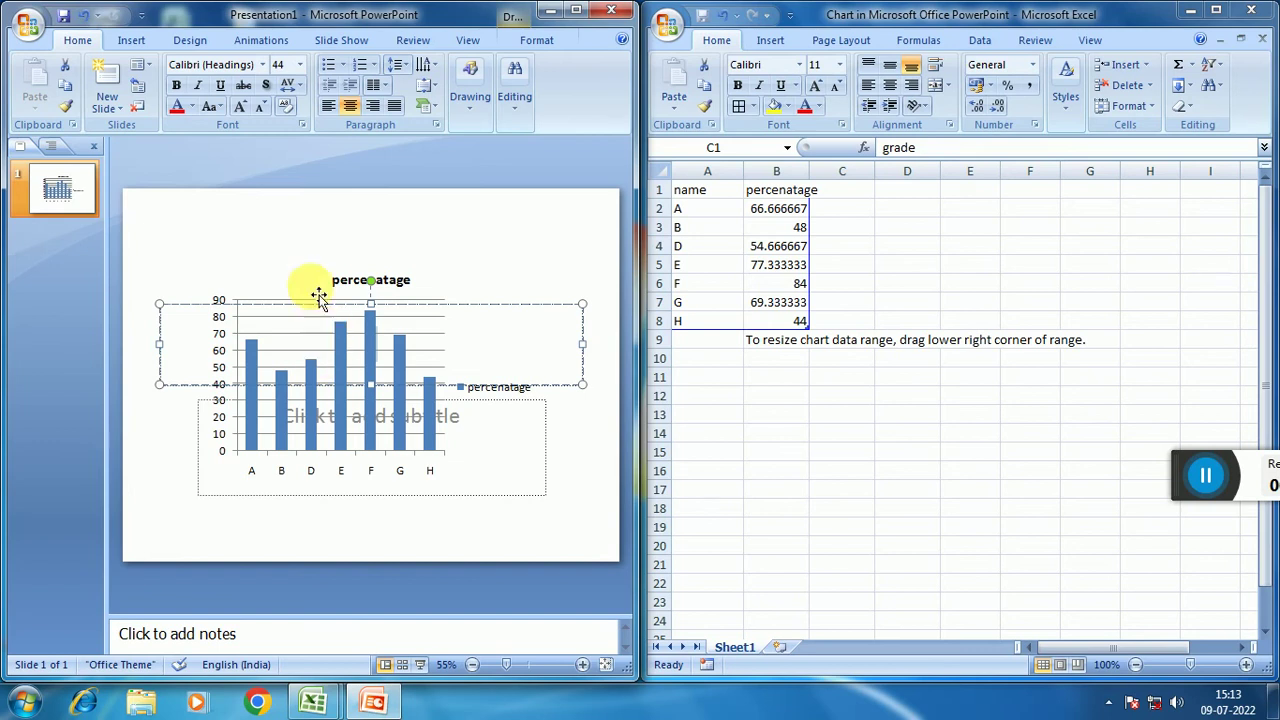
{"action": "left_click", "coordinate": [291, 251]}
{"action": "left_click", "coordinate": [181, 314]}
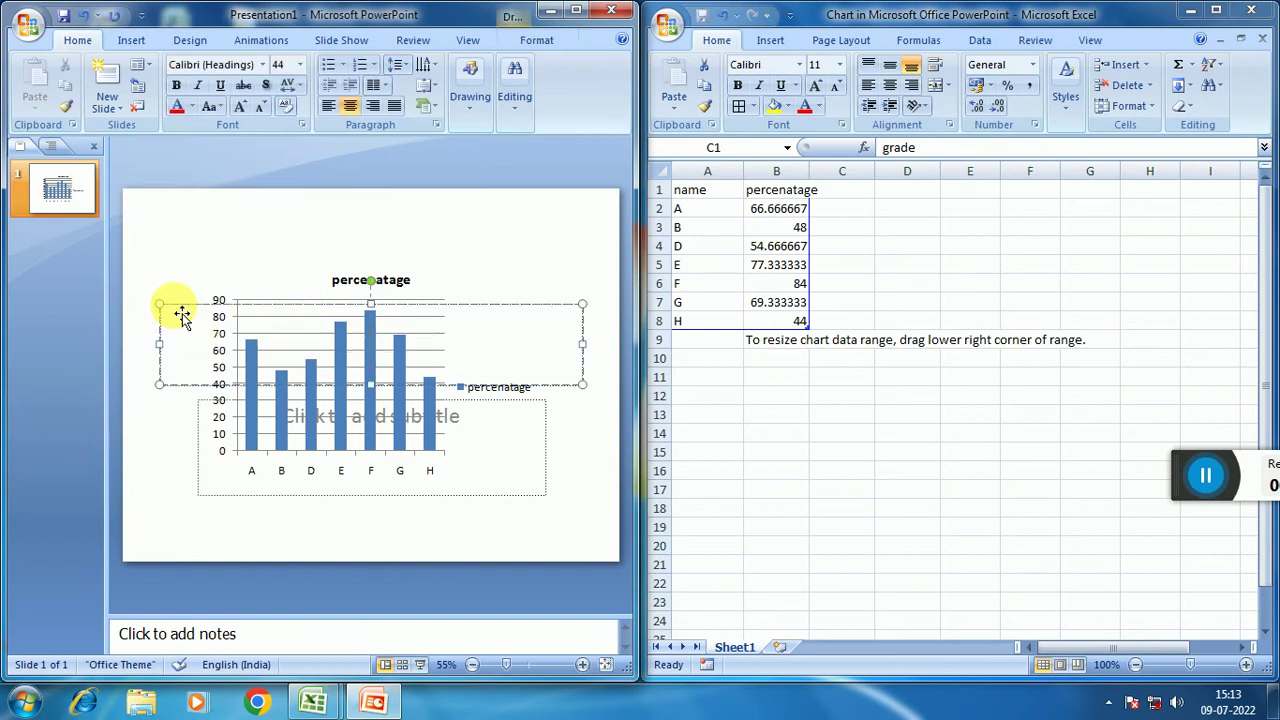
{"action": "left_click", "coordinate": [177, 306]}
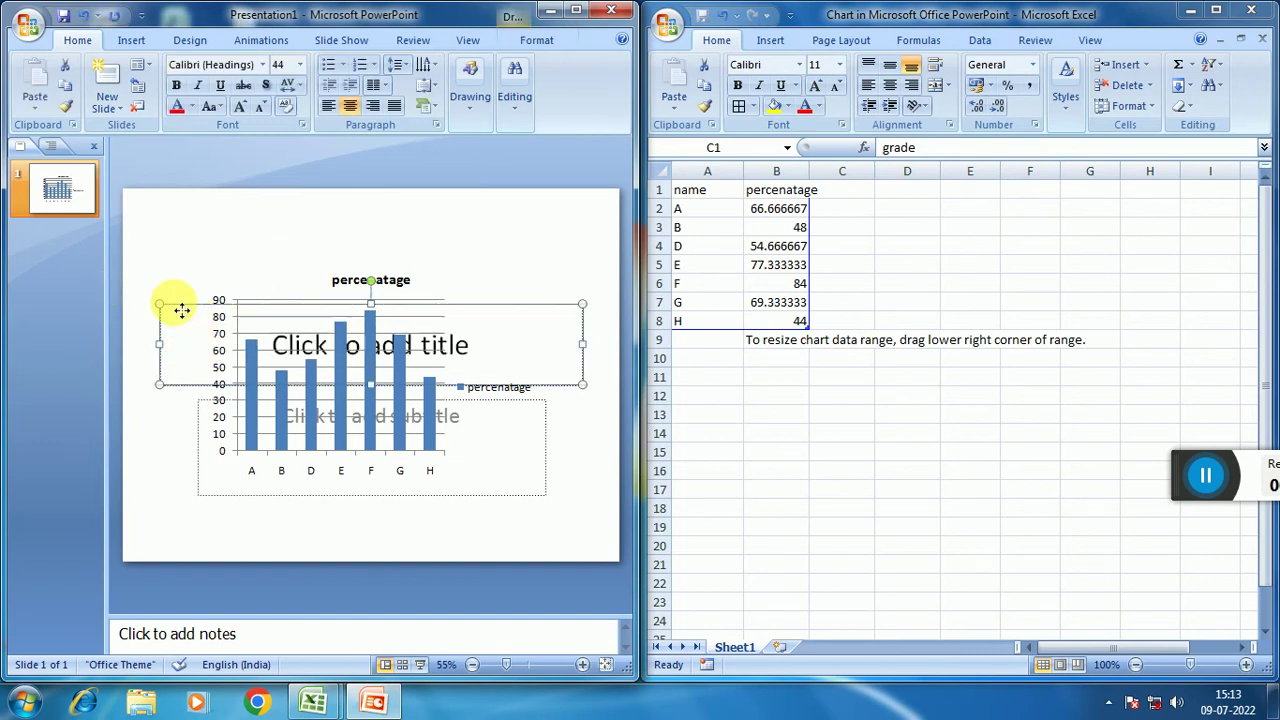
{"action": "left_click", "coordinate": [195, 270]}
{"action": "left_click", "coordinate": [515, 350]}
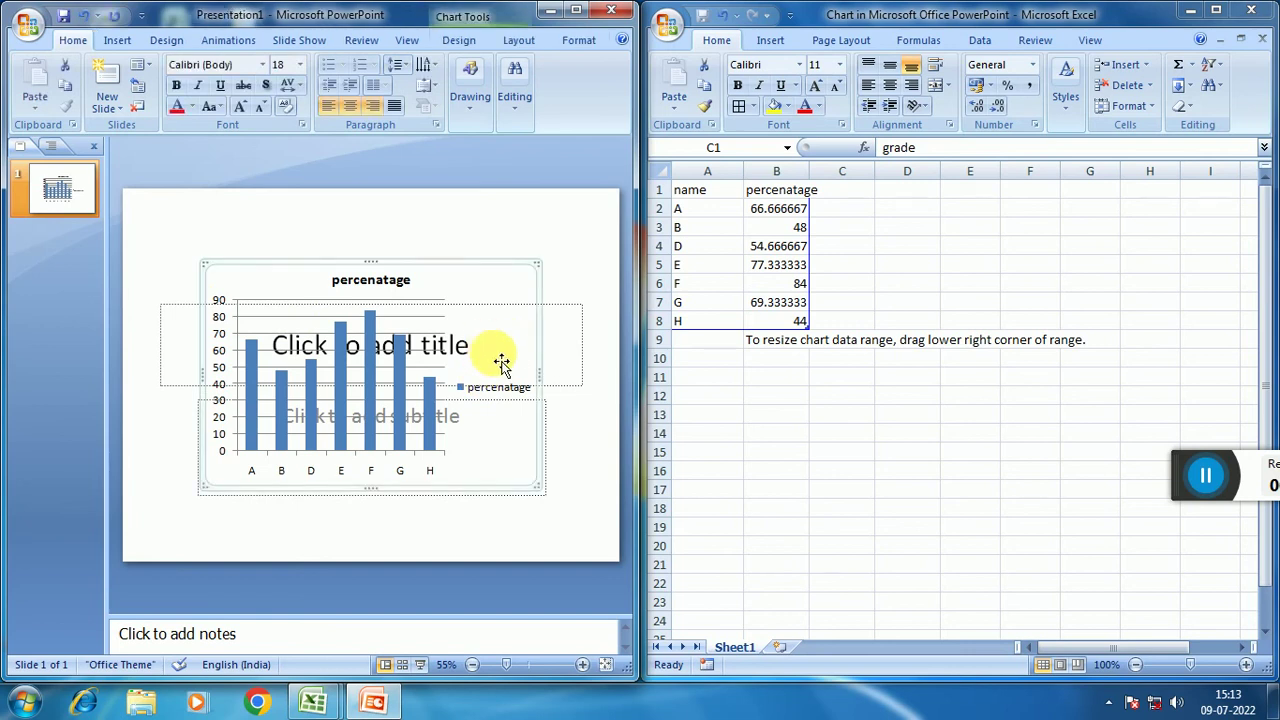
{"action": "left_click", "coordinate": [566, 345]}
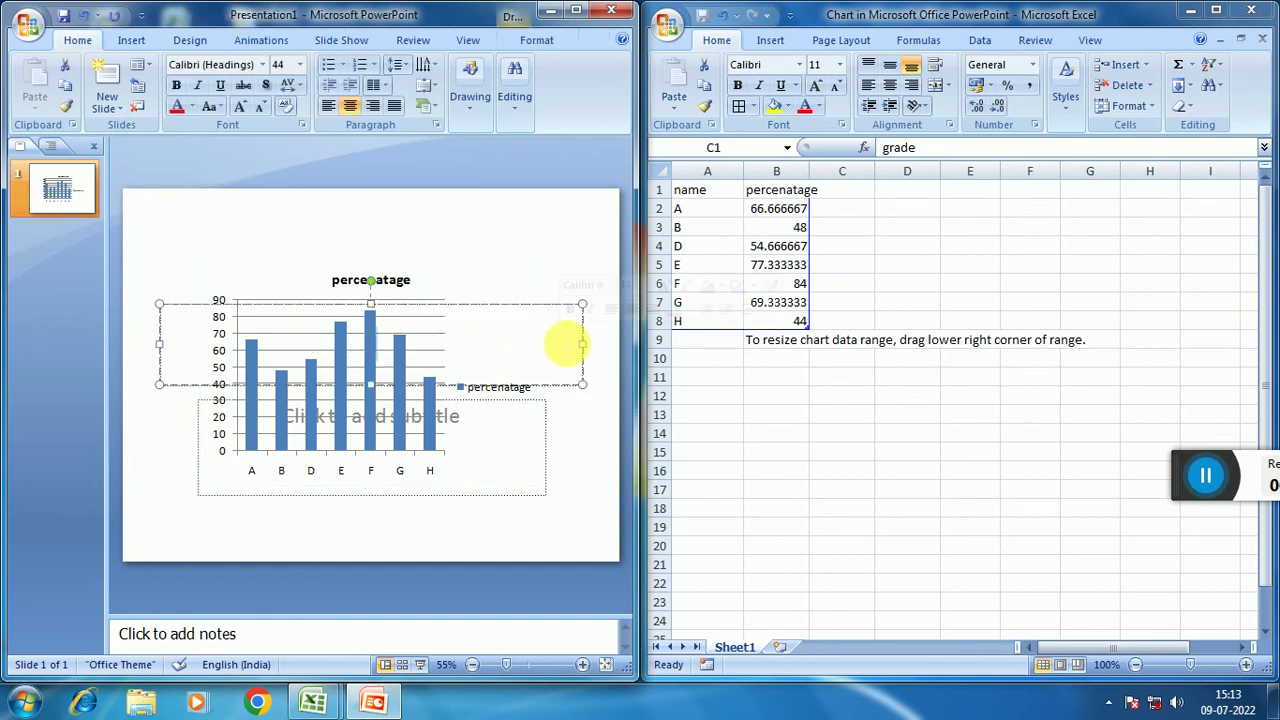
{"action": "left_click", "coordinate": [518, 455]}
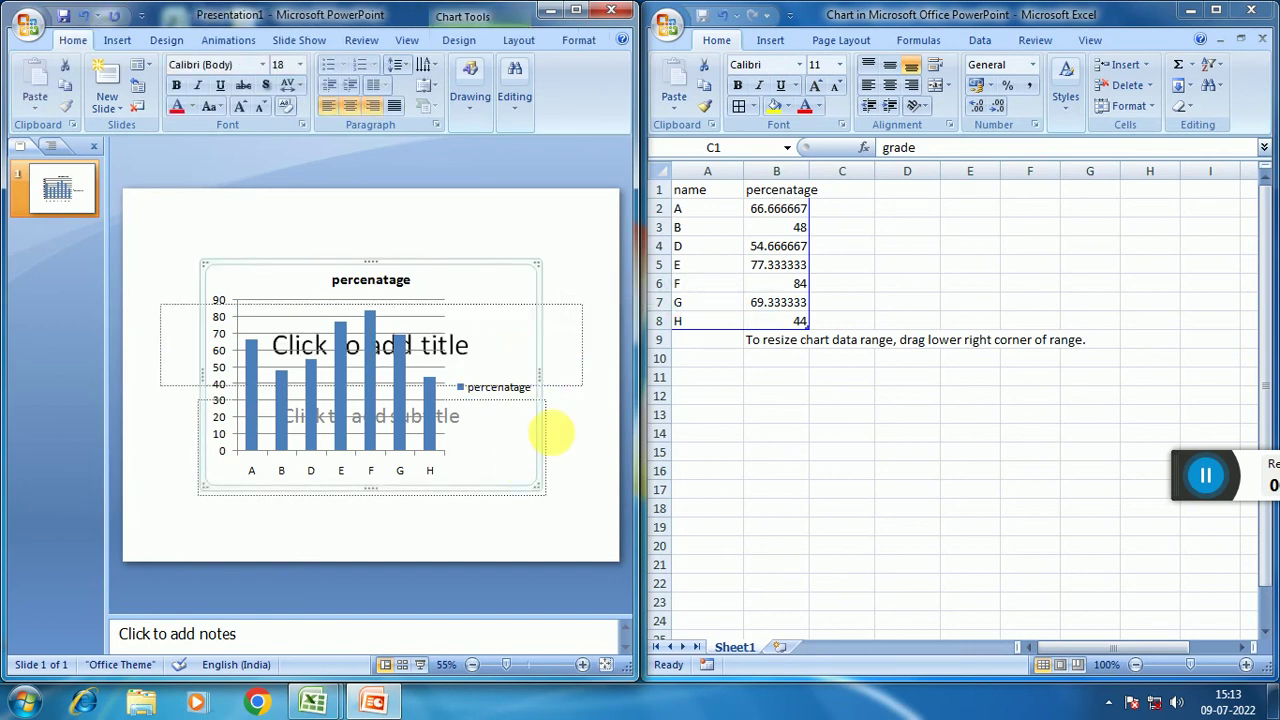
Delete the empty subtitle placeholder behind the chart on the slide.
{"action": "left_click", "coordinate": [553, 415]}
{"action": "left_click_drag", "start_coordinate": [553, 415], "coordinate": [557, 443]}
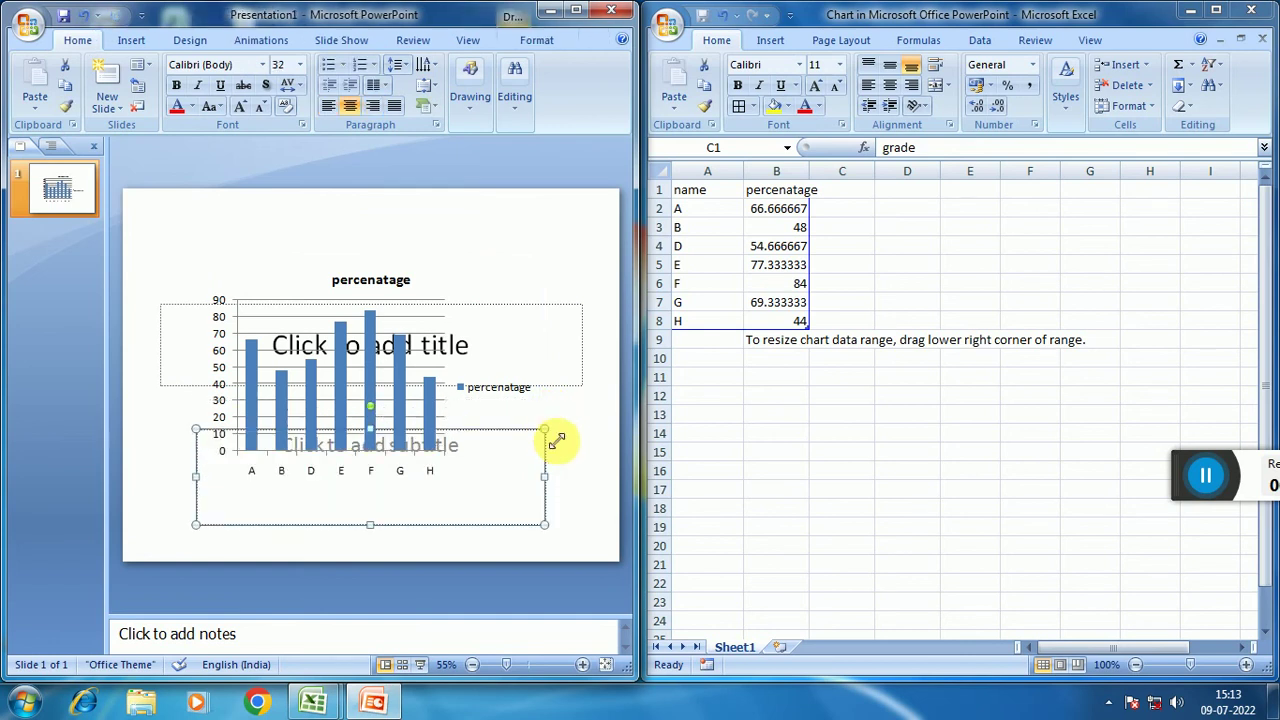
{"action": "key", "text": "Delete"}
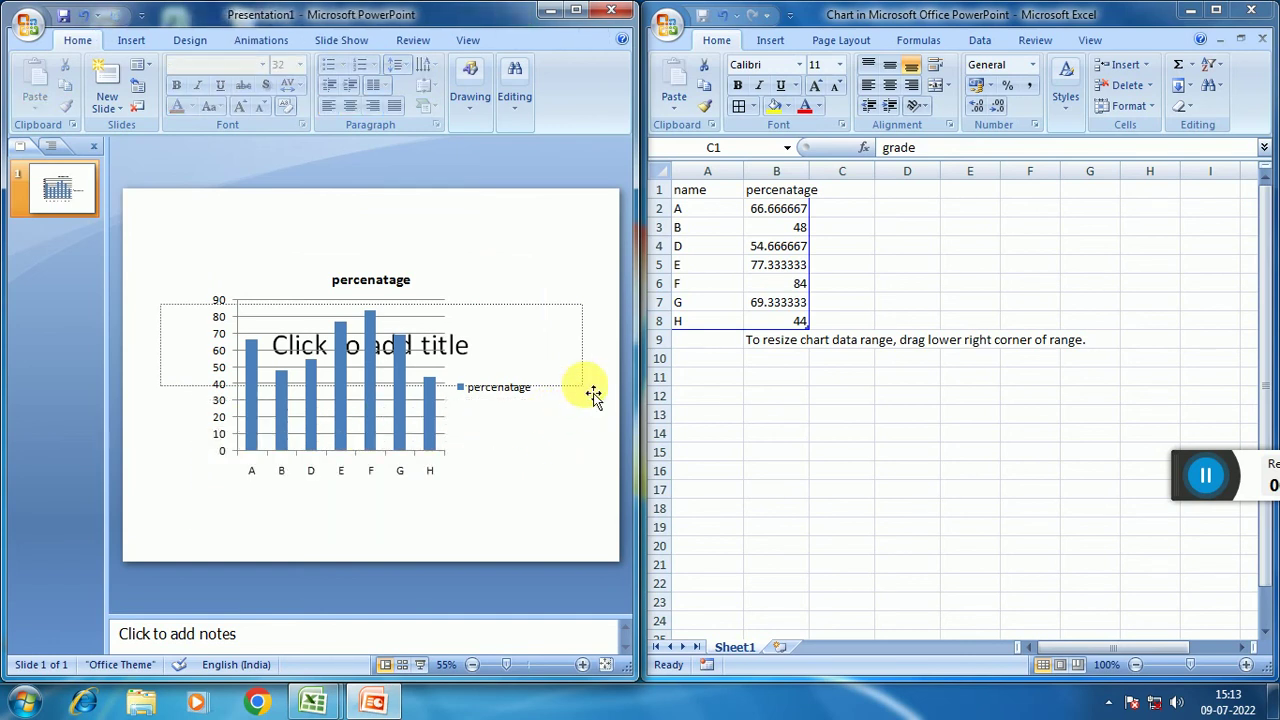
Delete the empty title placeholder behind the chart and select the chart.
{"action": "left_click", "coordinate": [583, 384]}
{"action": "left_click", "coordinate": [581, 424]}
{"action": "left_click", "coordinate": [574, 386]}
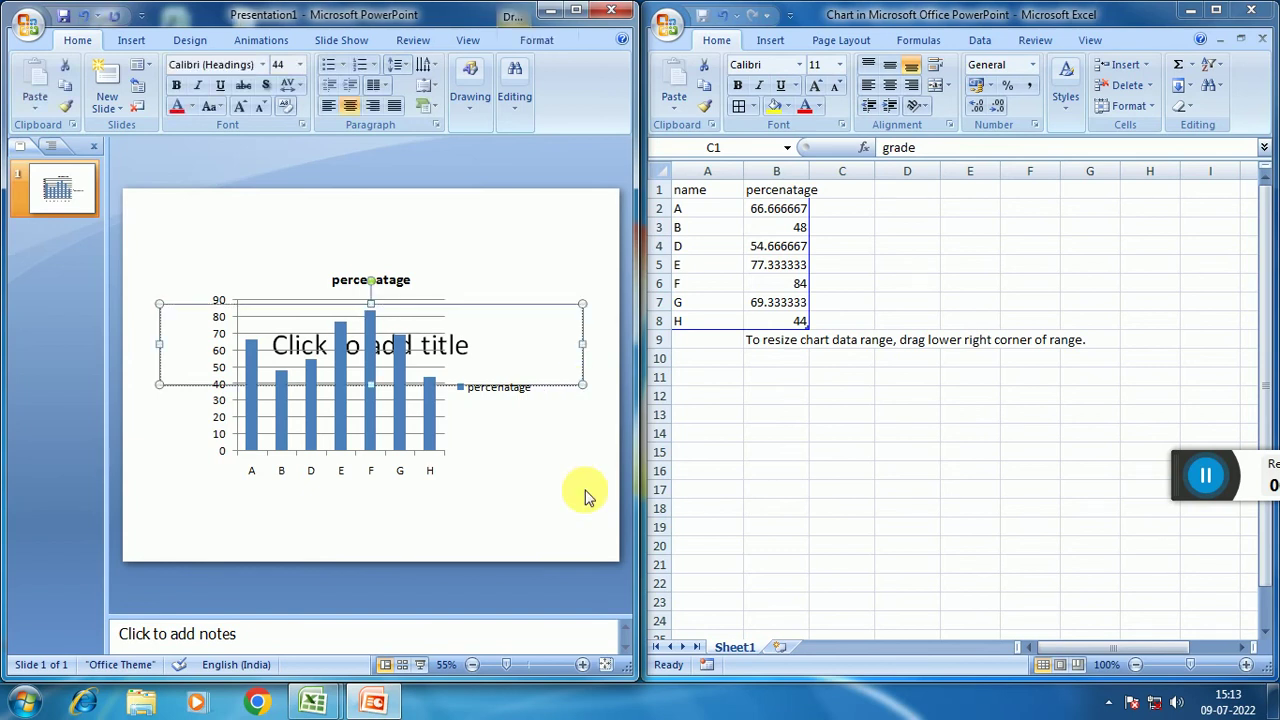
{"action": "key", "text": "Delete"}
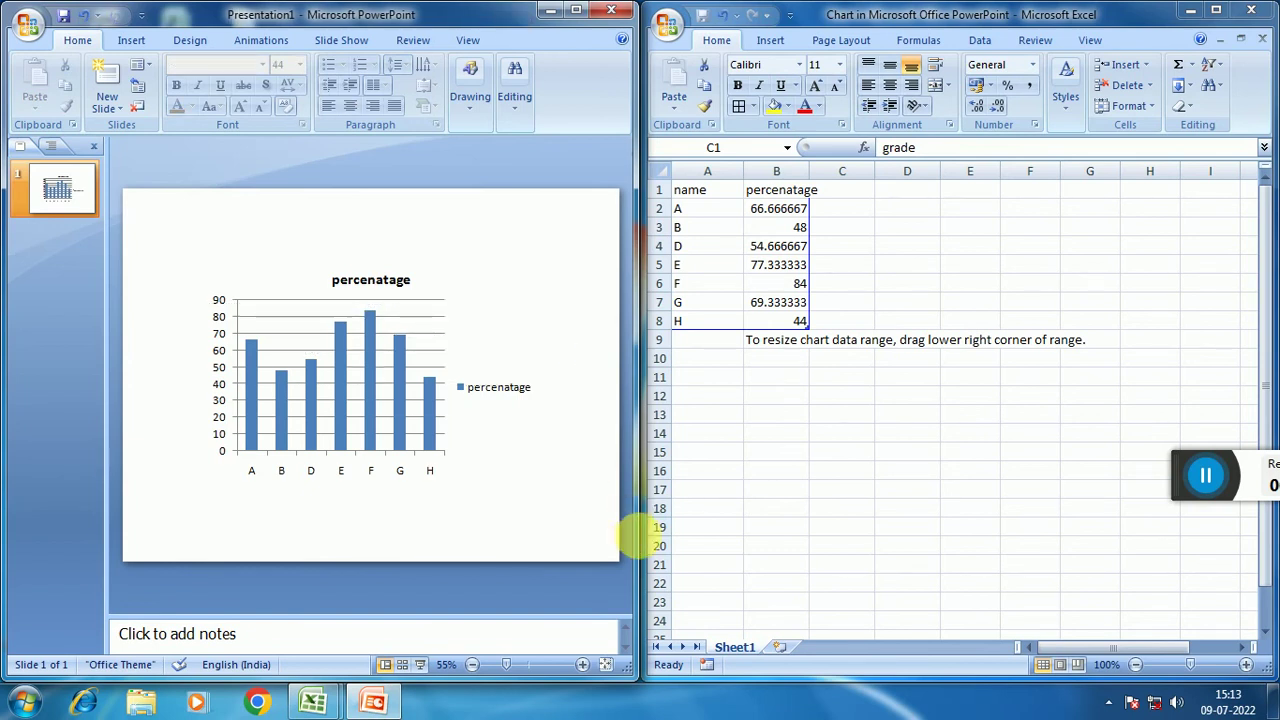
{"action": "left_click", "coordinate": [539, 475]}
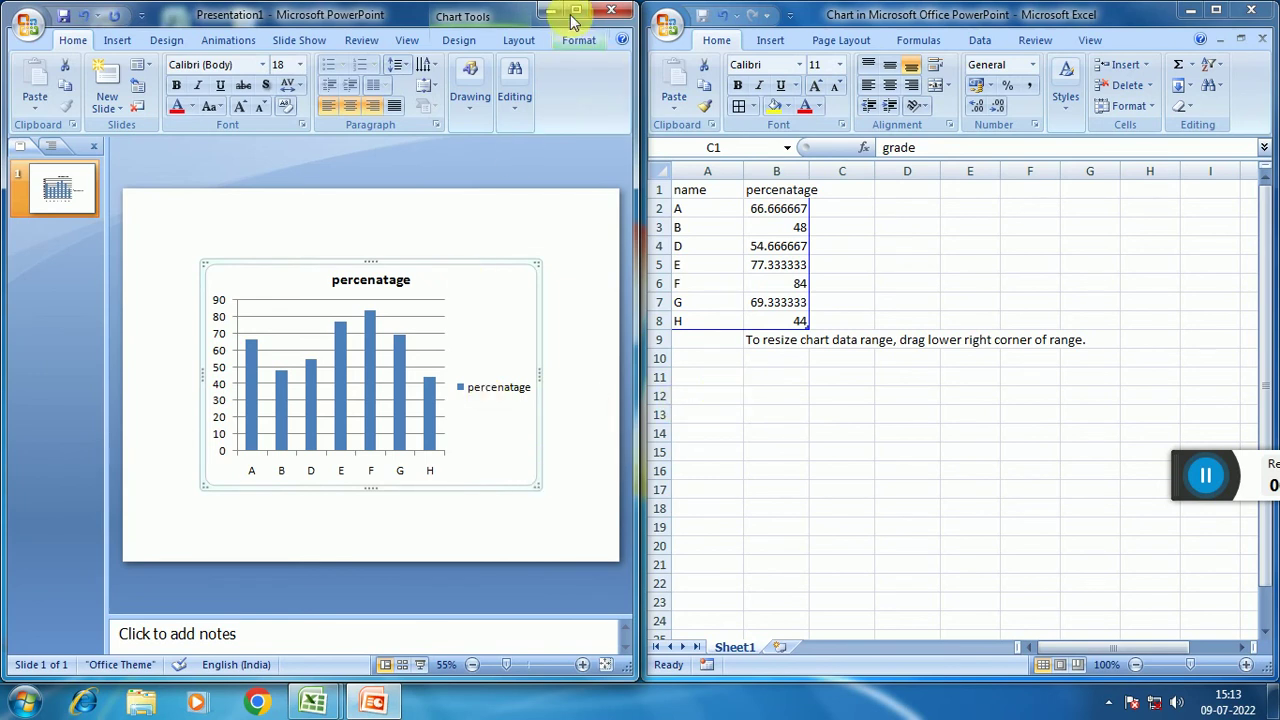
Close the chart data sheet and minimize the practice sheet workbook to view the finished chart slide enlarged.
{"action": "left_click", "coordinate": [1250, 12]}
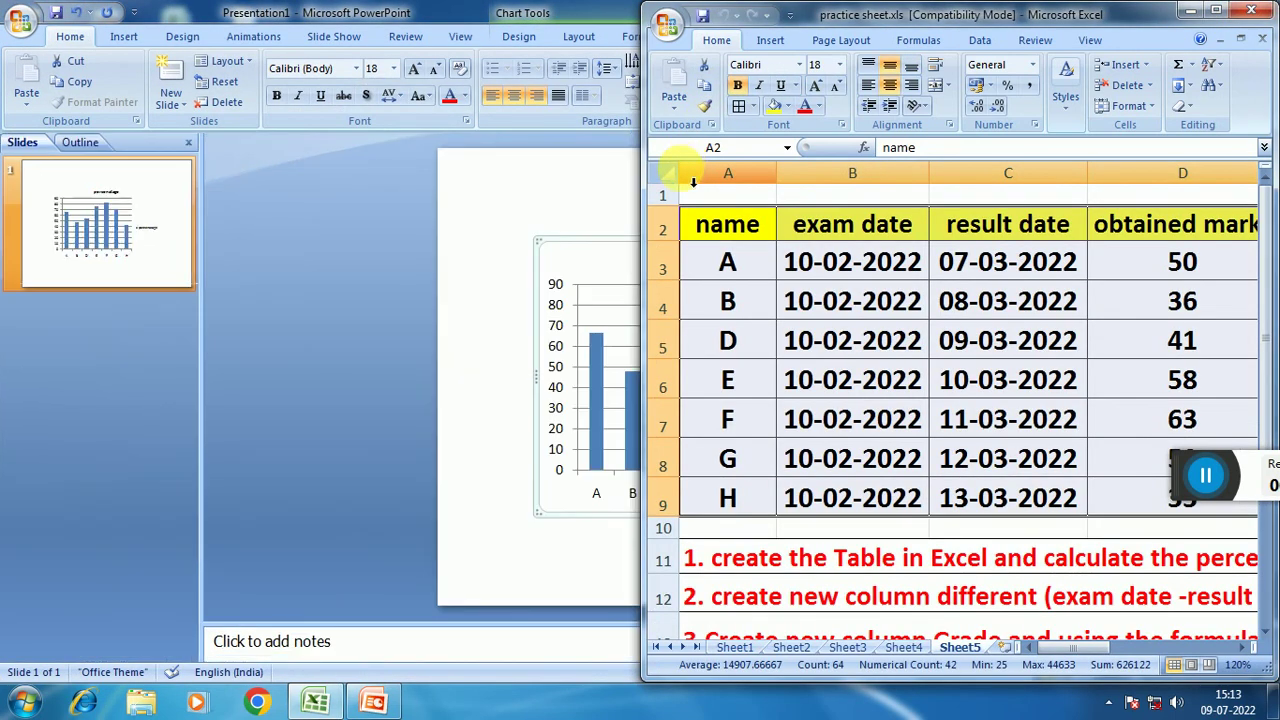
{"action": "left_click", "coordinate": [1192, 12]}
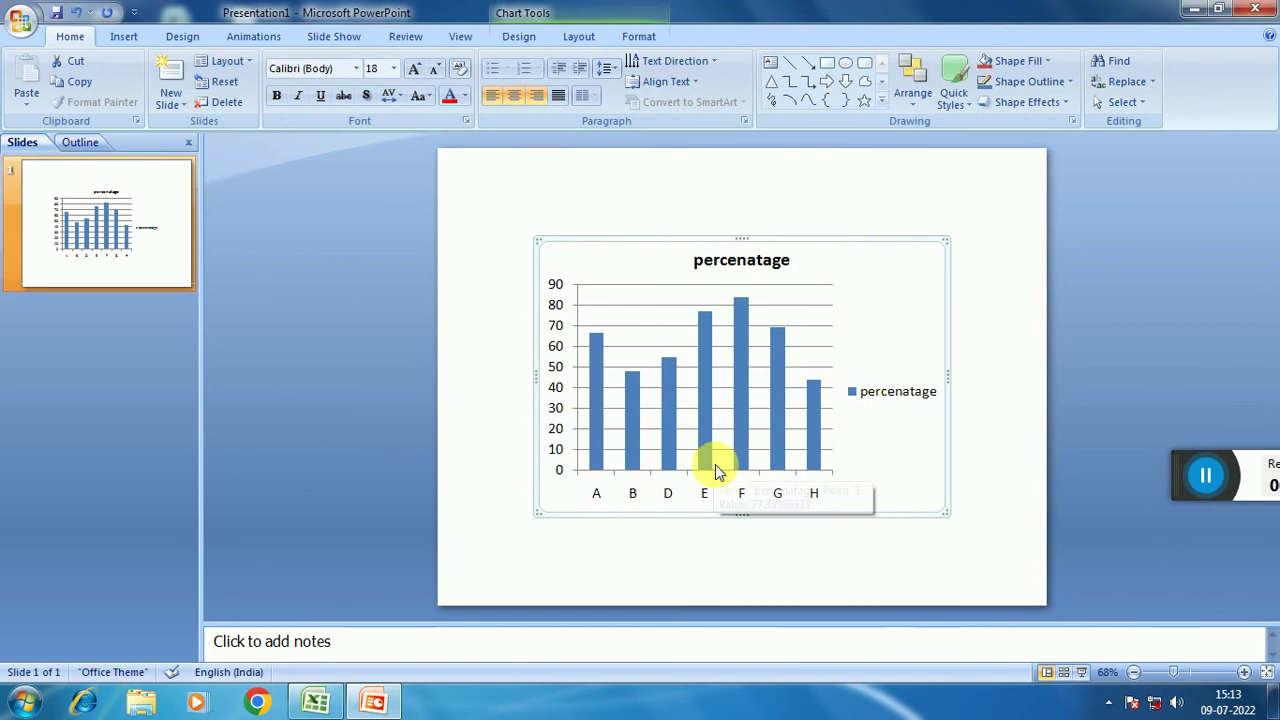
{"action": "left_click", "coordinate": [1244, 673]}
{"action": "left_click", "coordinate": [1244, 673]}
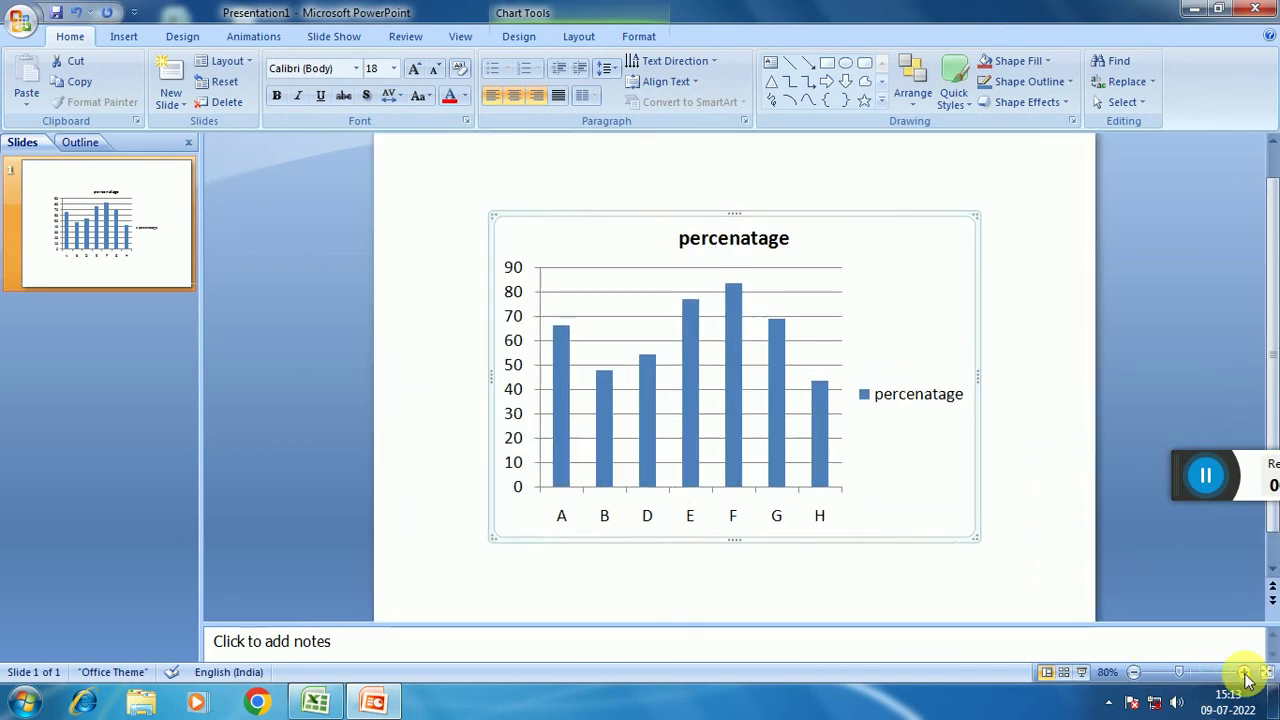
{"action": "left_click", "coordinate": [1244, 673]}
{"action": "left_click", "coordinate": [1244, 673]}
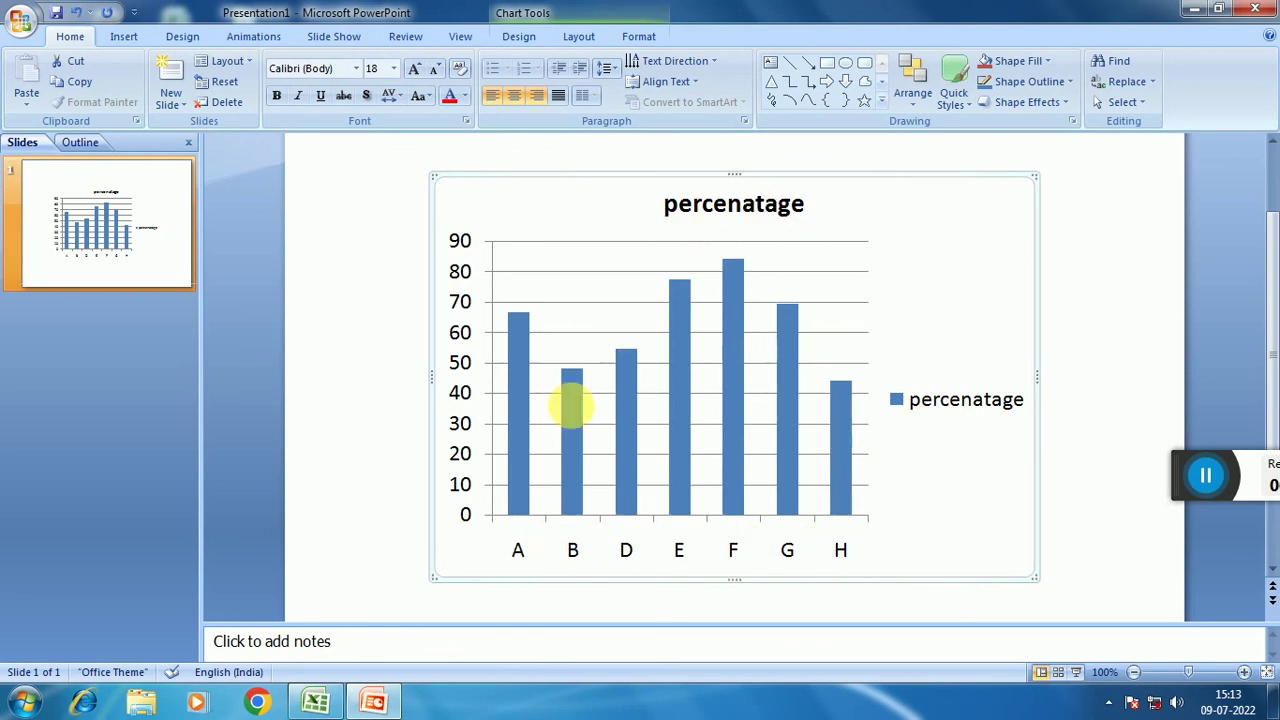
{"action": "left_click", "coordinate": [20, 20]}
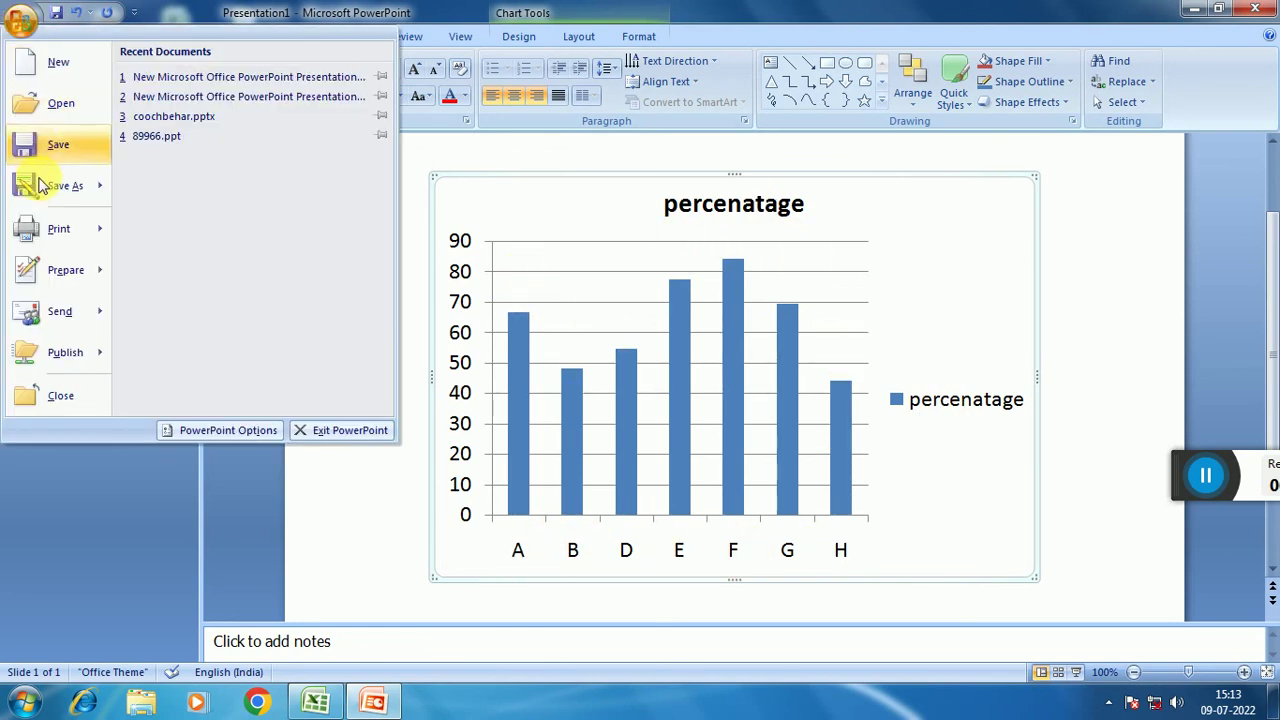
{"action": "mouse_move", "coordinate": [58, 188]}
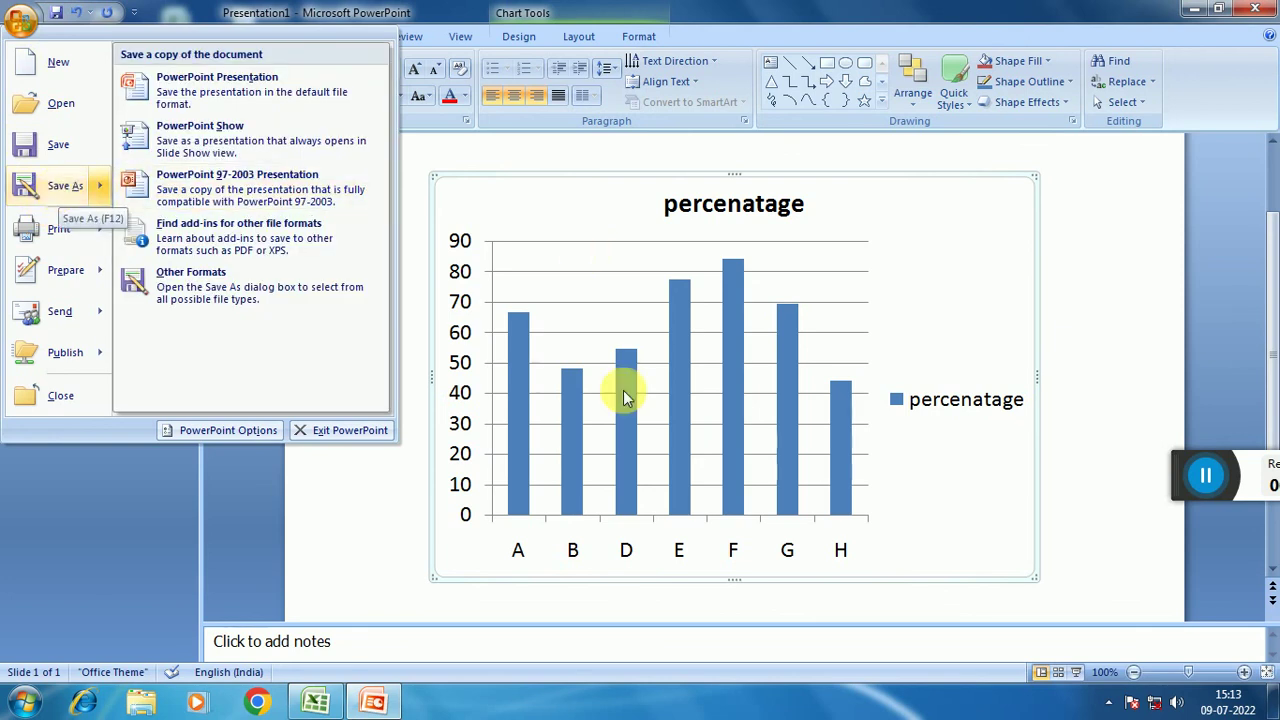
{"action": "left_click", "coordinate": [998, 502]}
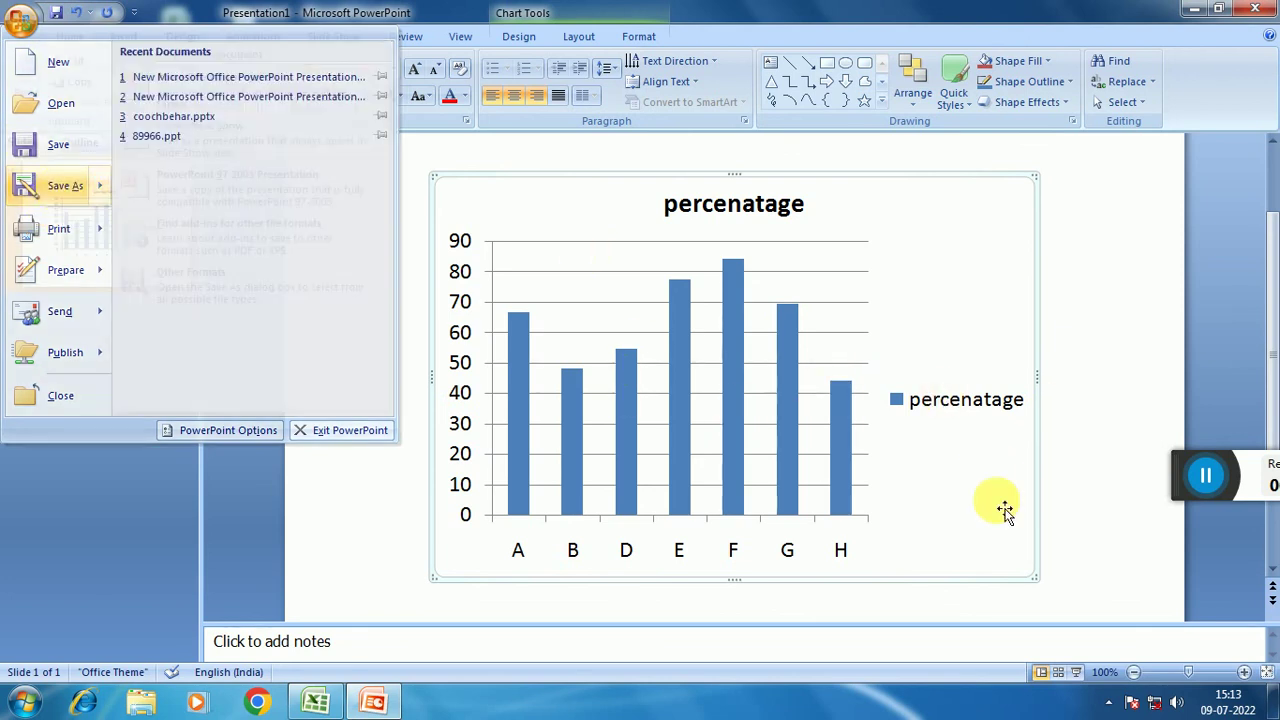